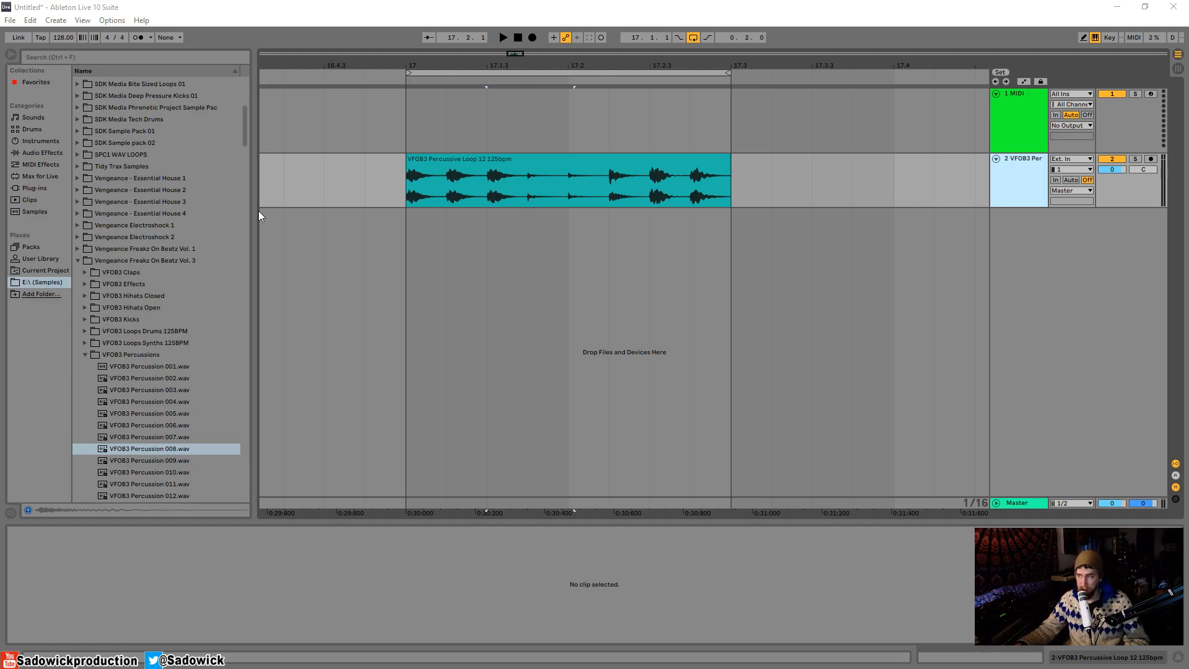
Transpose the percussive loop clip down to -12 semitones while checking it in playback
{"action": "left_click", "coordinate": [530, 157]}
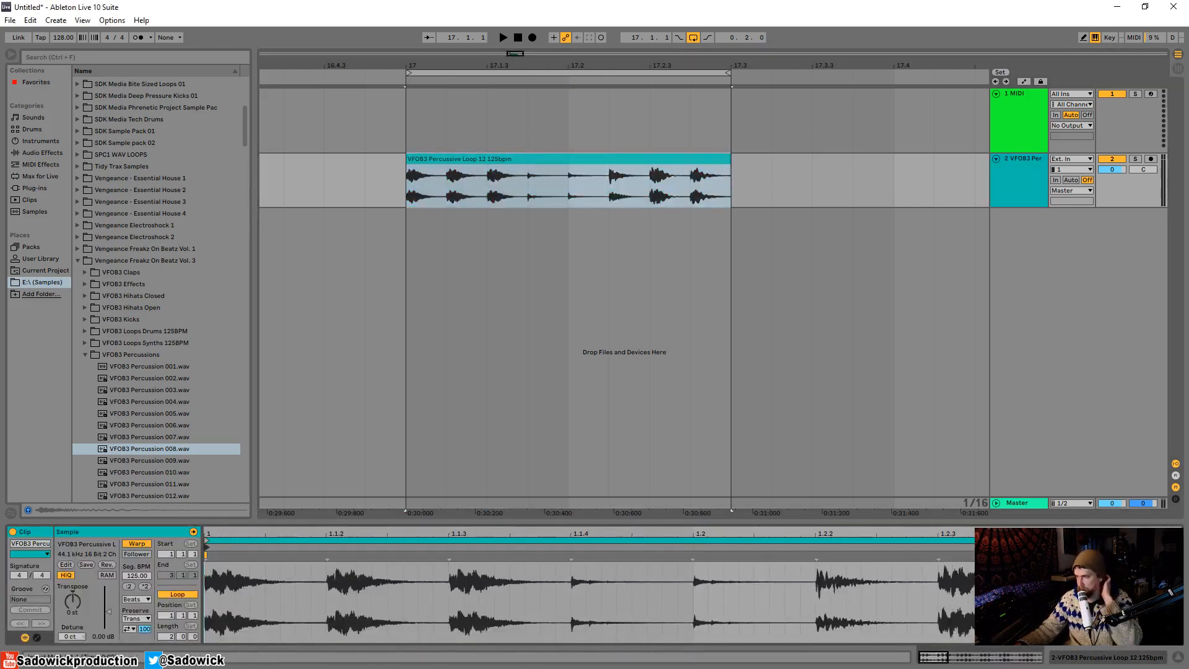
{"action": "left_click", "coordinate": [616, 159]}
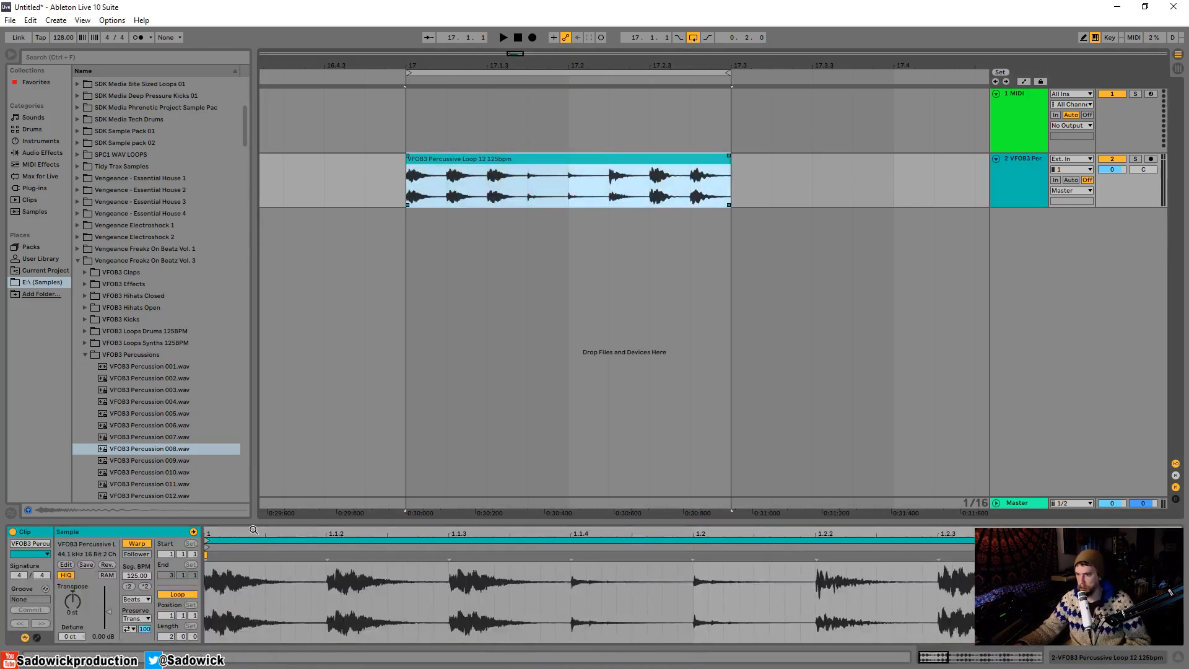
{"action": "key", "text": "space"}
{"action": "key", "text": "space"}
{"action": "left_click_drag", "start_coordinate": [74, 601], "coordinate": [73, 620]}
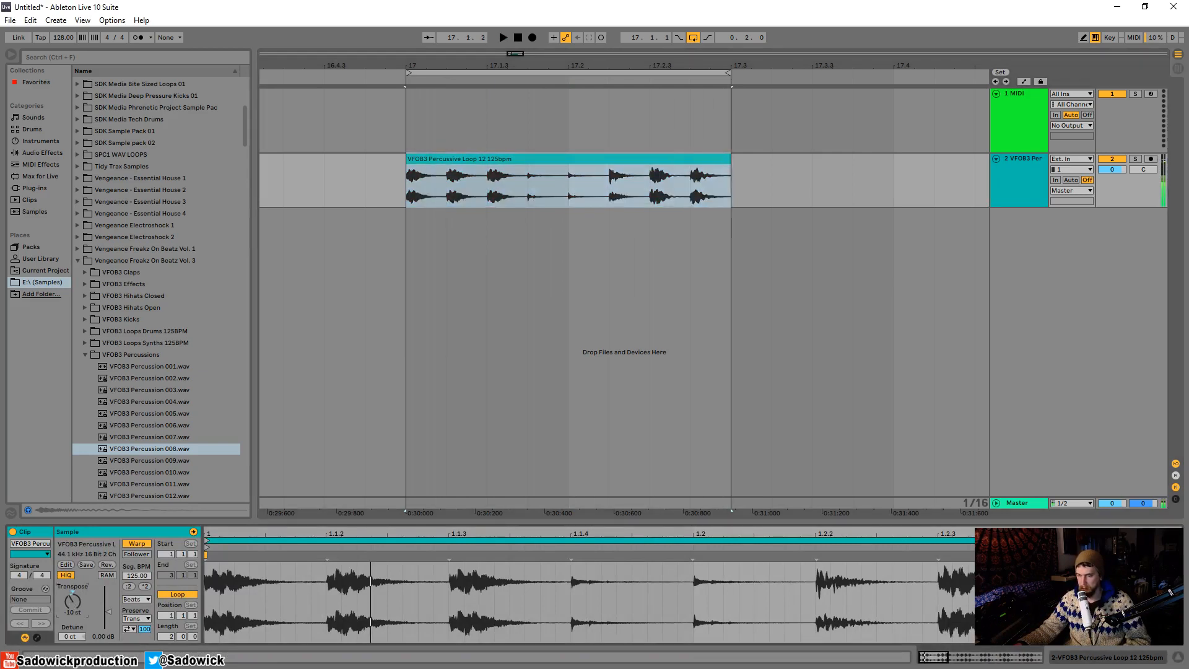
{"action": "key", "text": "space"}
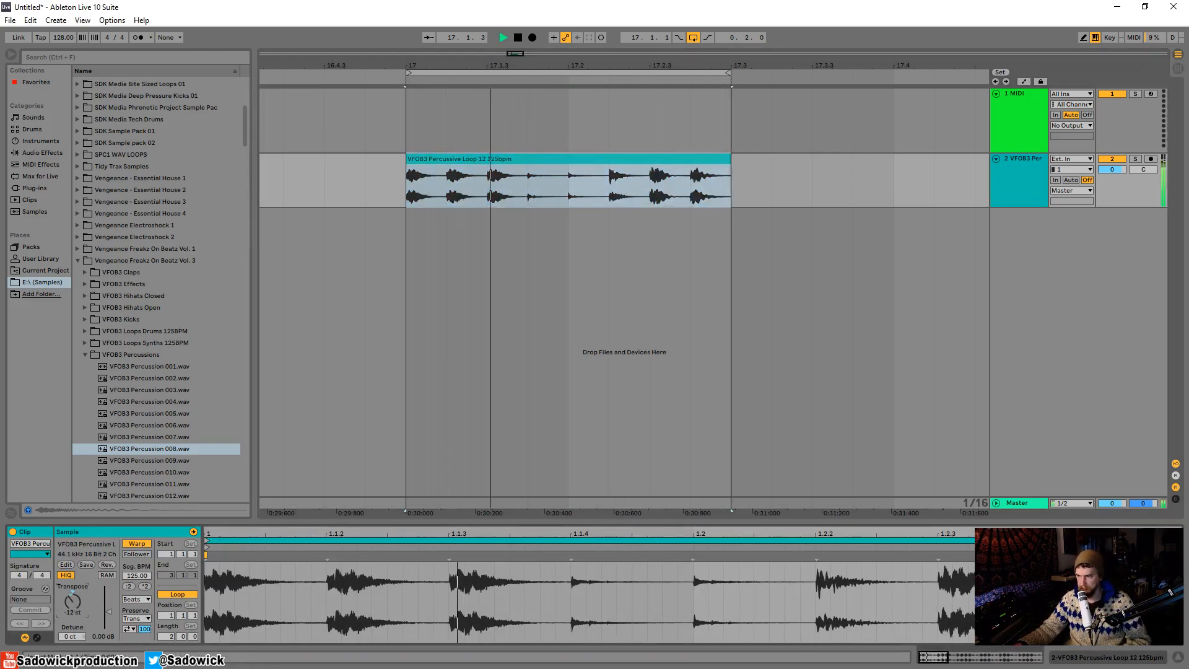
Show the loop track's device chain and load the FabFilter Saturn plug-in onto the track
{"action": "key", "text": "shift+Tab"}
{"action": "key", "text": "space"}
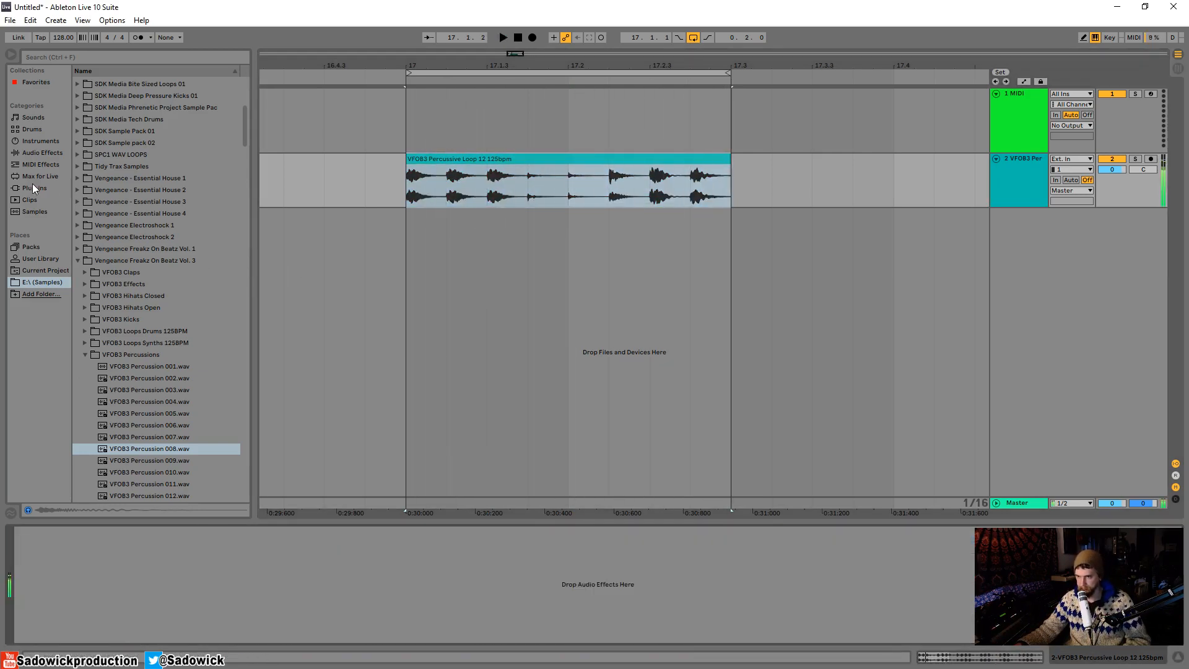
{"action": "left_click", "coordinate": [33, 188]}
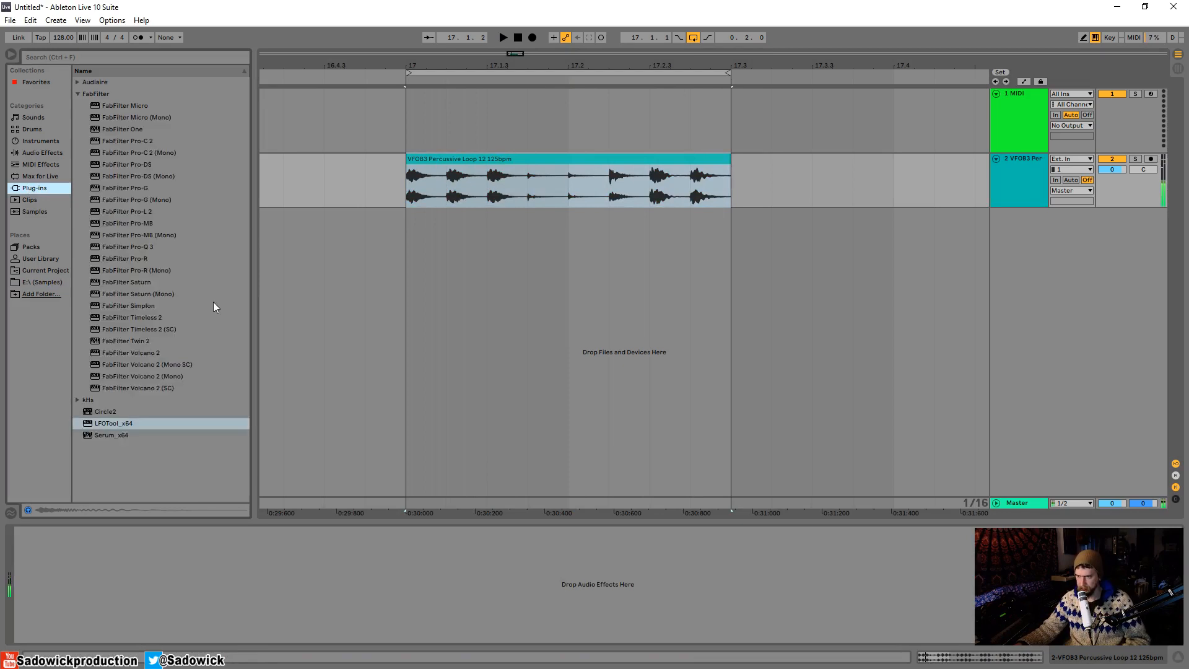
{"action": "left_click", "coordinate": [126, 282]}
{"action": "left_click_drag", "start_coordinate": [538, 217], "coordinate": [504, 177]}
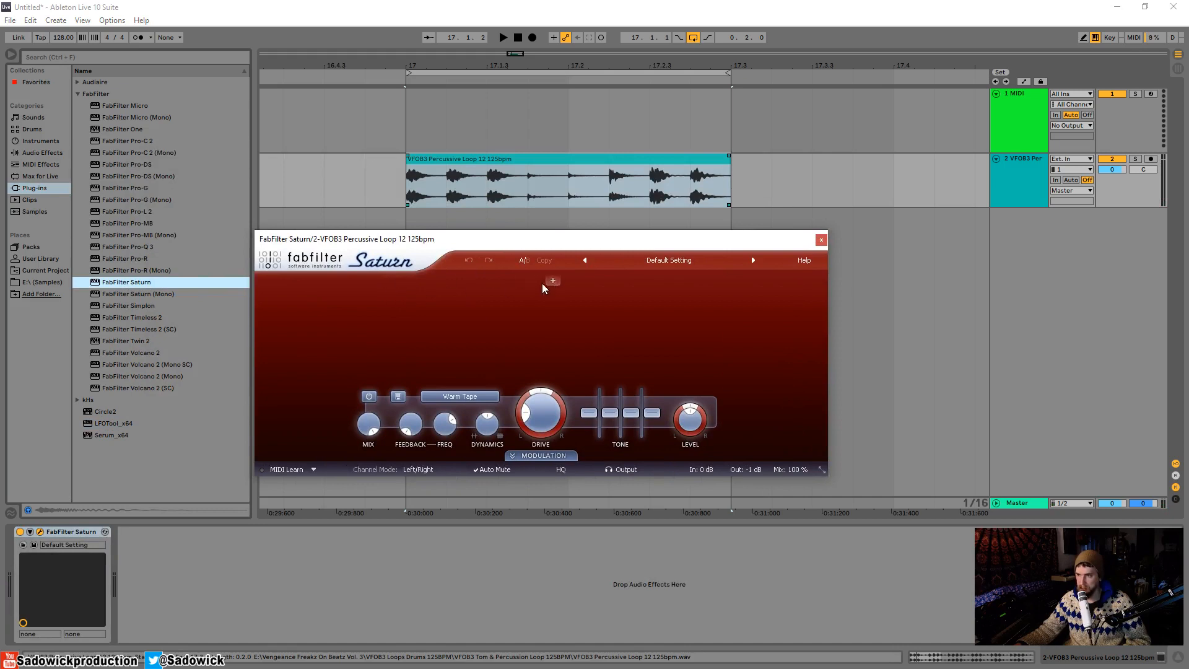
Split Saturn into two bands, set the upper band to Smooth Amp with more drive, and close the plug-in window
{"action": "left_click", "coordinate": [553, 281]}
{"action": "key", "text": "space"}
{"action": "left_click", "coordinate": [559, 396]}
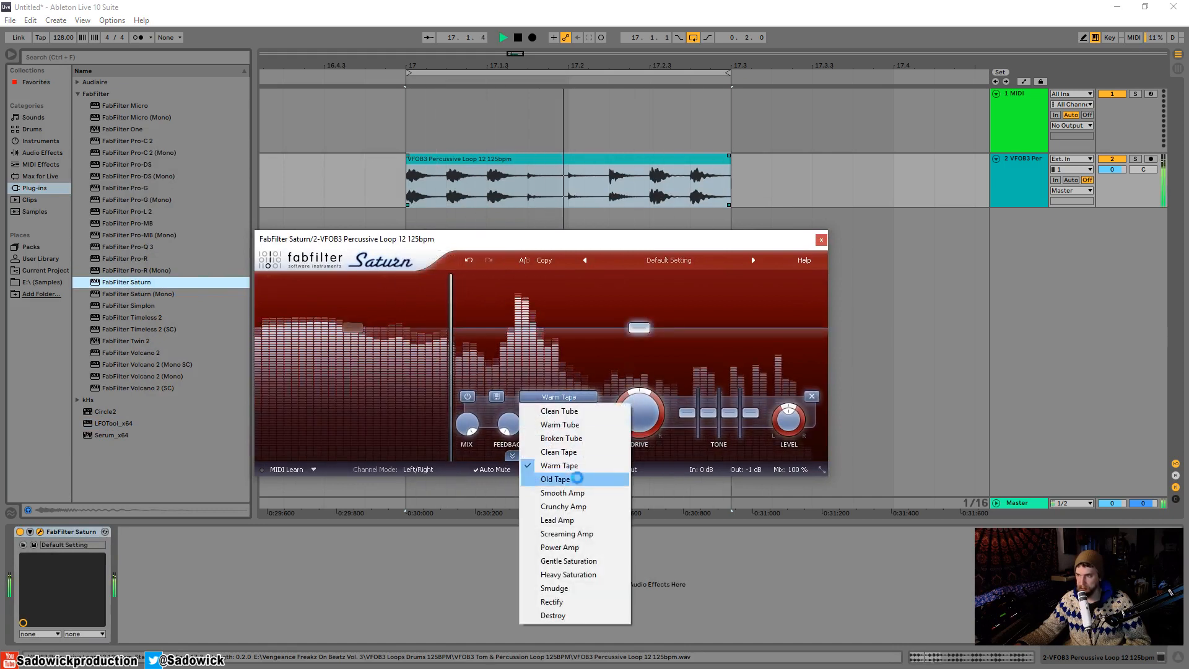
{"action": "left_click", "coordinate": [561, 492]}
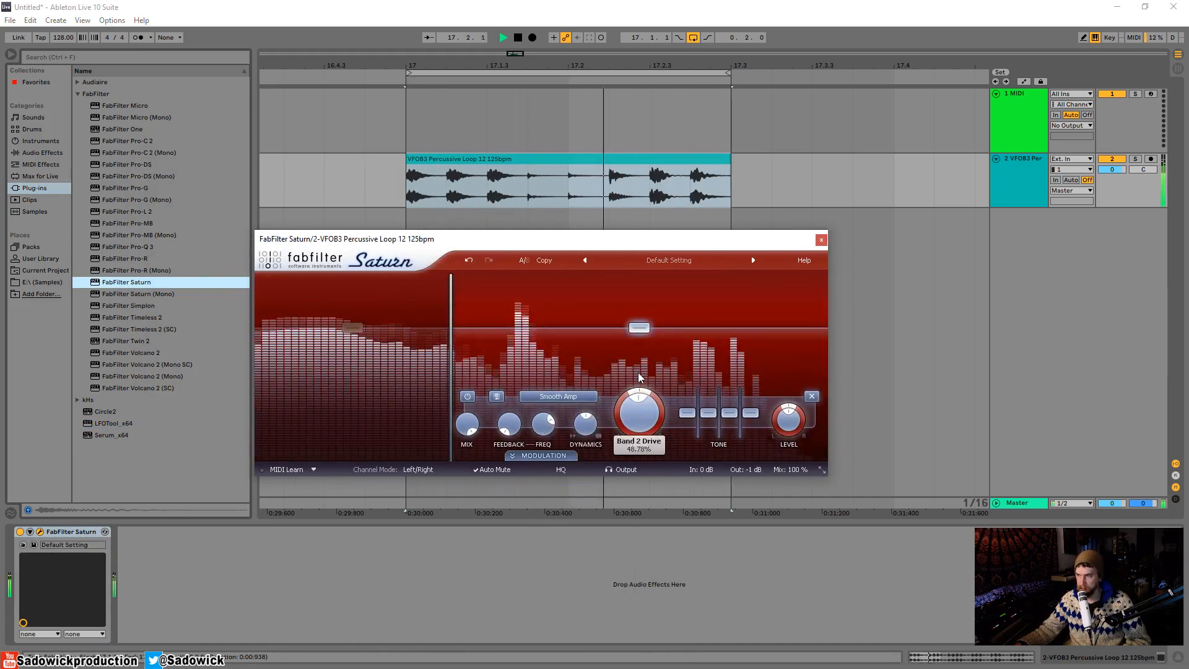
{"action": "left_click_drag", "start_coordinate": [774, 246], "coordinate": [675, 238]}
{"action": "key", "text": "space"}
{"action": "left_click", "coordinate": [724, 234]}
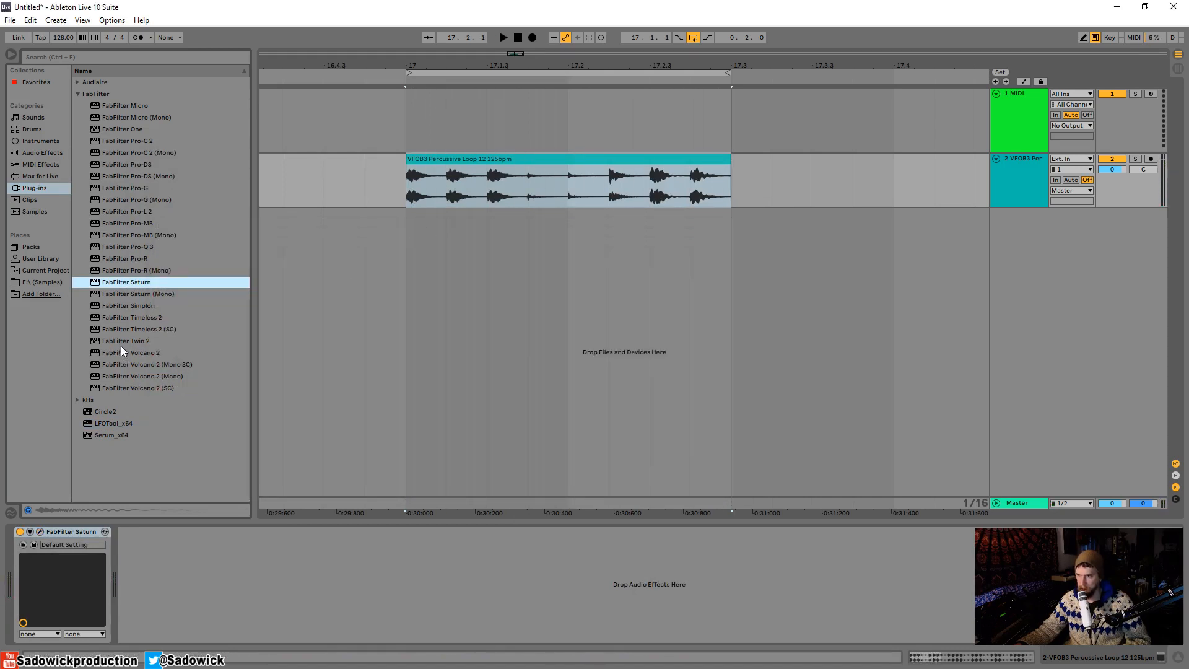
Freeze the percussive loop track and flatten it to audio
{"action": "left_click", "coordinate": [563, 158]}
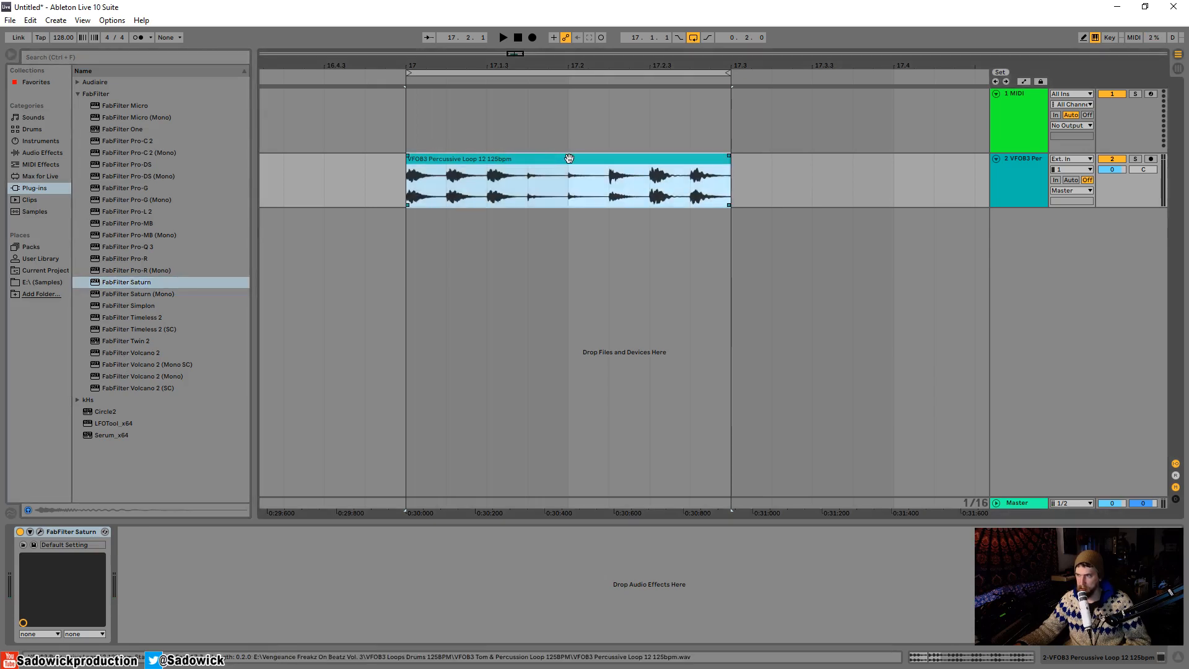
{"action": "right_click", "coordinate": [1028, 159]}
{"action": "left_click", "coordinate": [1079, 233]}
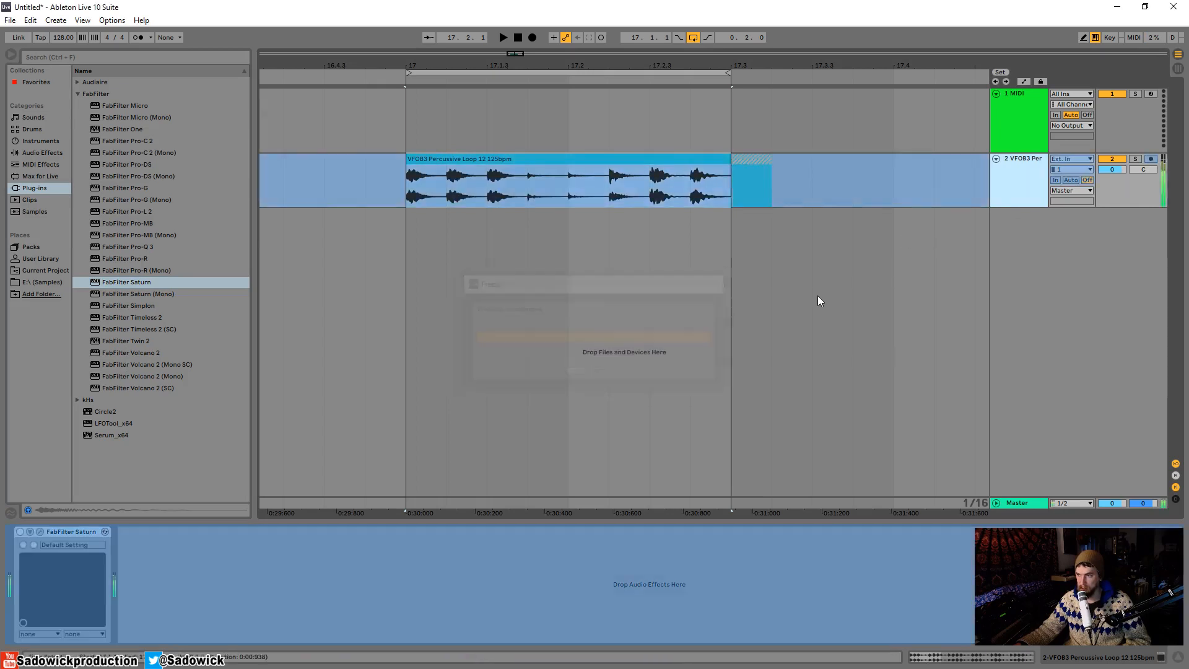
{"action": "right_click", "coordinate": [1019, 160]}
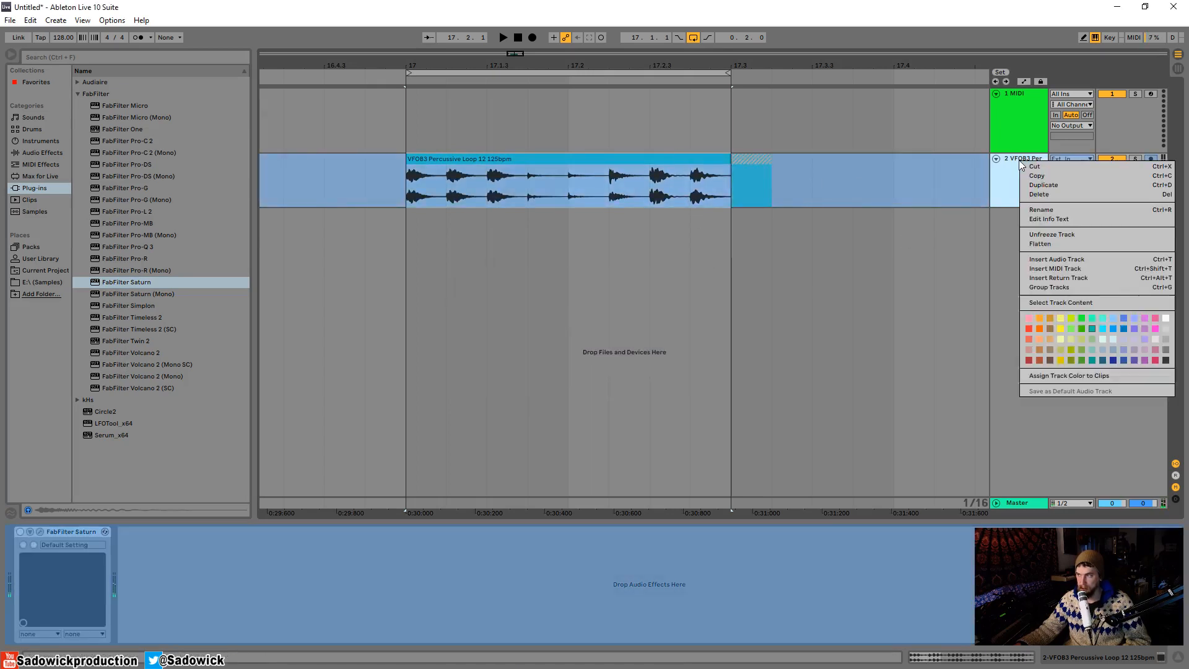
{"action": "left_click", "coordinate": [1063, 243]}
Delete the leftover tail clip after the flattened loop and play back the remaining loop
{"action": "left_click", "coordinate": [750, 159]}
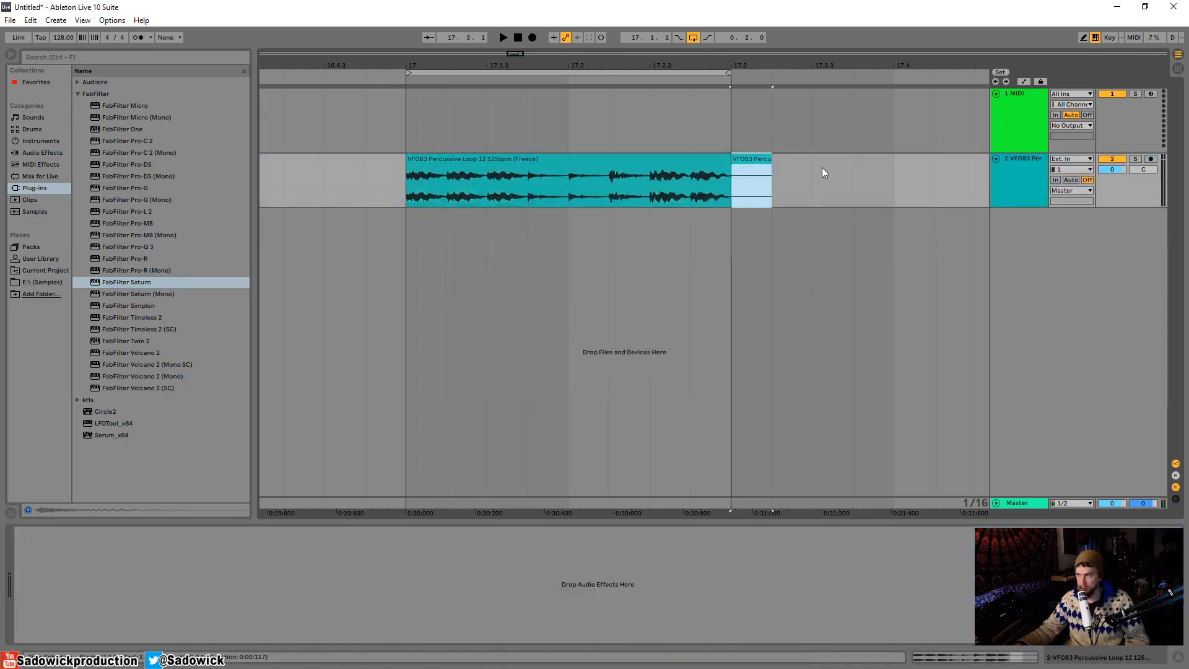
{"action": "key", "text": "Delete"}
{"action": "left_click", "coordinate": [712, 159]}
{"action": "left_click", "coordinate": [1136, 159]}
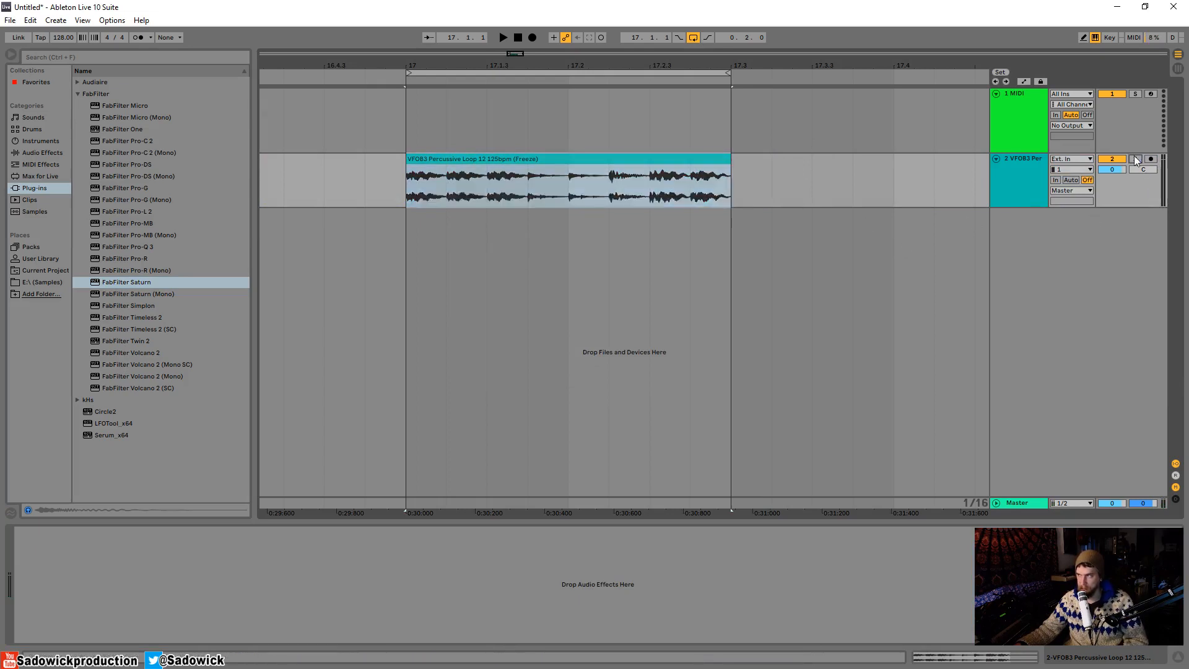
{"action": "key", "text": "space"}
{"action": "key", "text": "space"}
{"action": "left_click", "coordinate": [1138, 160]}
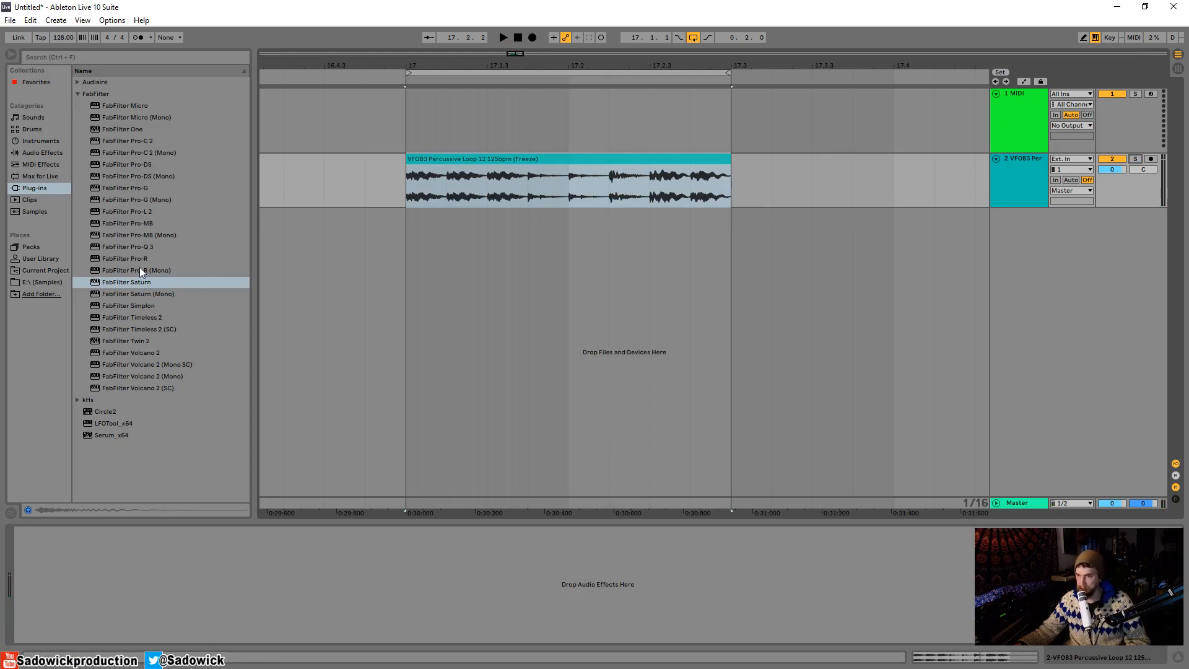
Audition the VFOB3 percussion samples and place VFOB3 Percussion 020.wav on a new audio track, one sixteenth after bar 17
{"action": "left_click", "coordinate": [42, 282]}
{"action": "scroll", "coordinate": [153, 420], "scroll_direction": "down", "scroll_amount": 3}
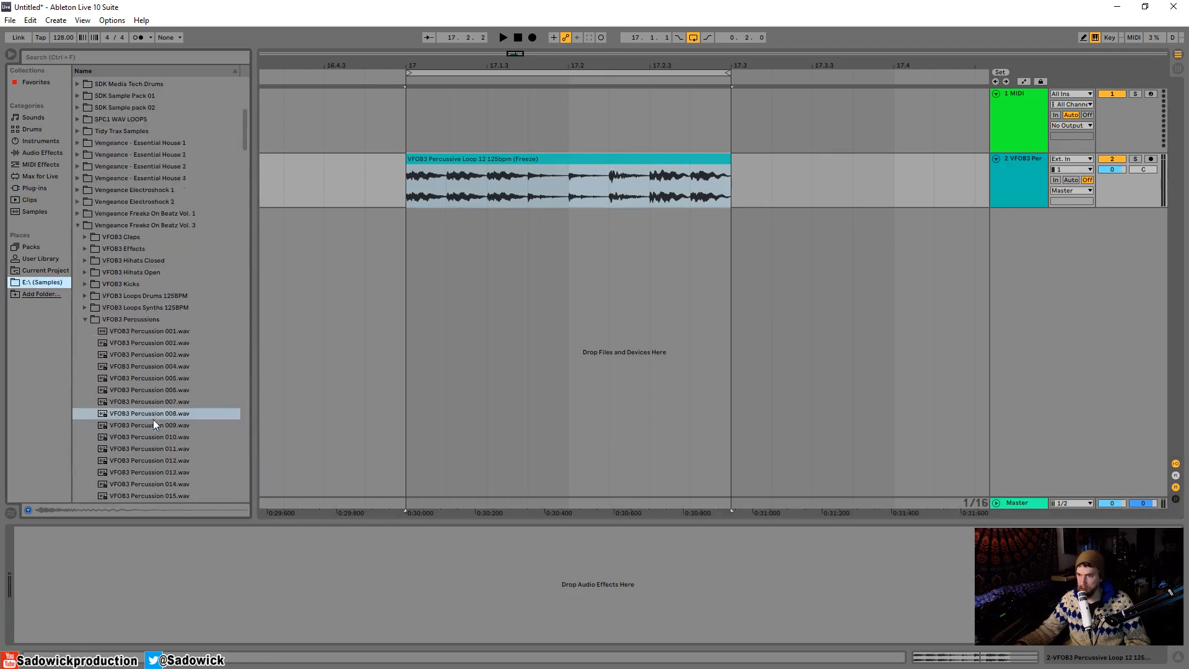
{"action": "left_click", "coordinate": [151, 418]}
{"action": "left_click", "coordinate": [150, 439]}
{"action": "left_click", "coordinate": [147, 461]}
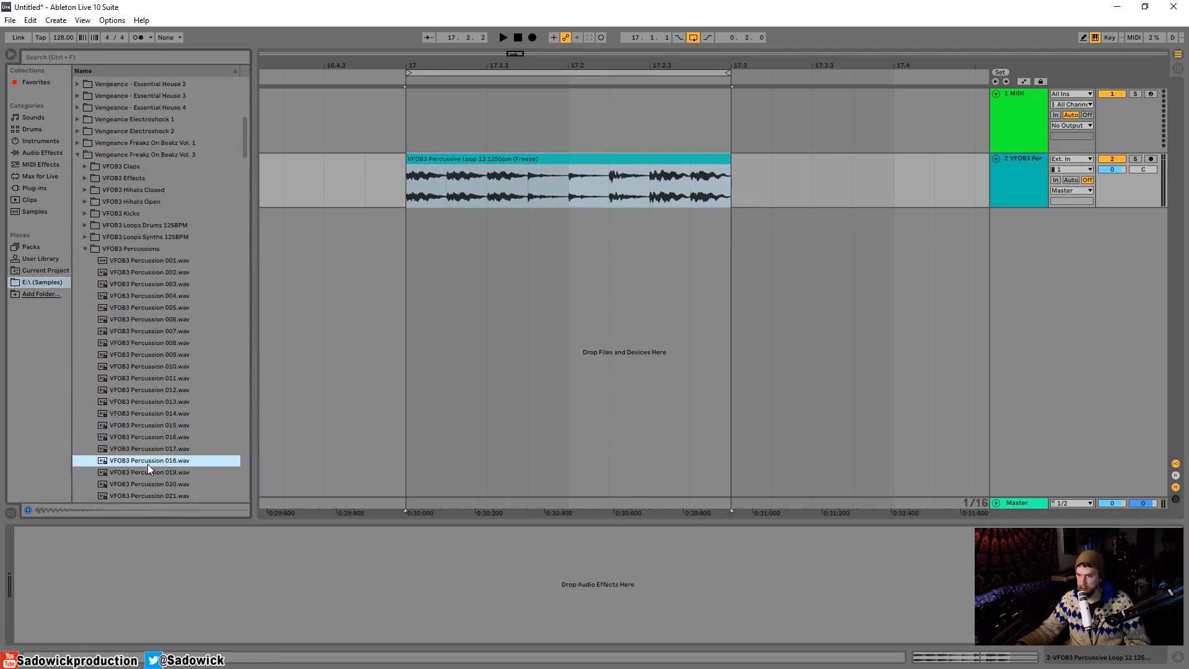
{"action": "left_click", "coordinate": [138, 482]}
{"action": "left_click_drag", "start_coordinate": [139, 485], "coordinate": [444, 238]}
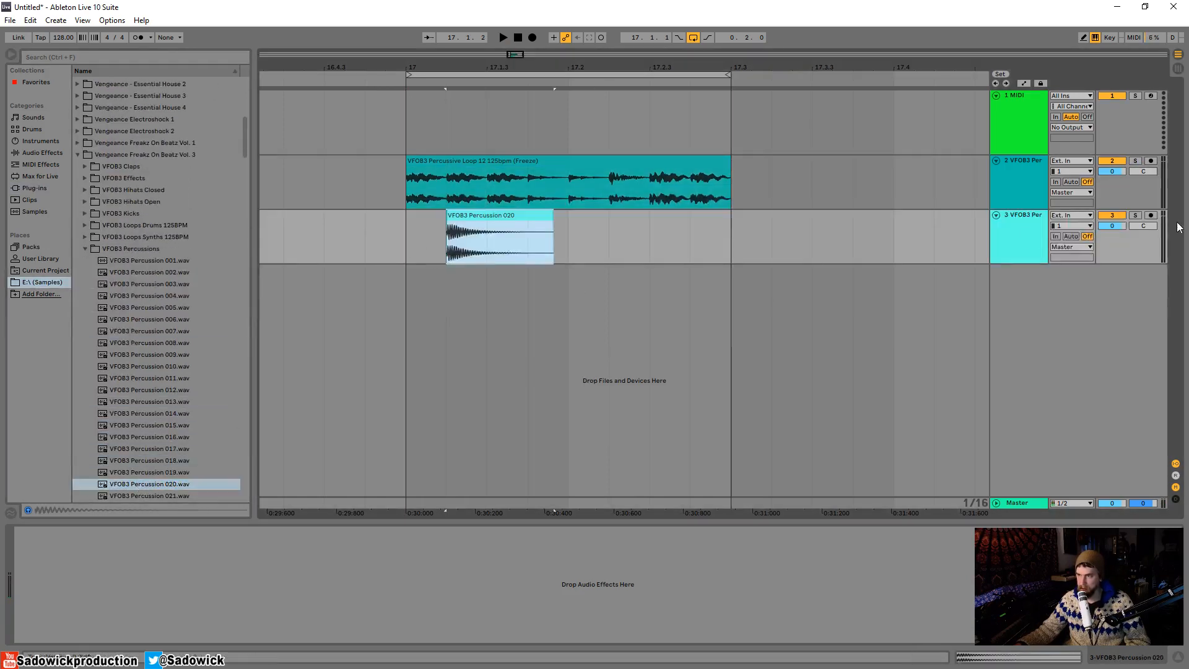
Place VFOB3 Percussion 026.wav at the start of bar 17, before the Percussion 020 clip, and play the layers together
{"action": "scroll", "coordinate": [149, 489], "scroll_direction": "down", "scroll_amount": 2}
{"action": "left_click", "coordinate": [151, 482]}
{"action": "left_click_drag", "start_coordinate": [150, 482], "coordinate": [420, 225]}
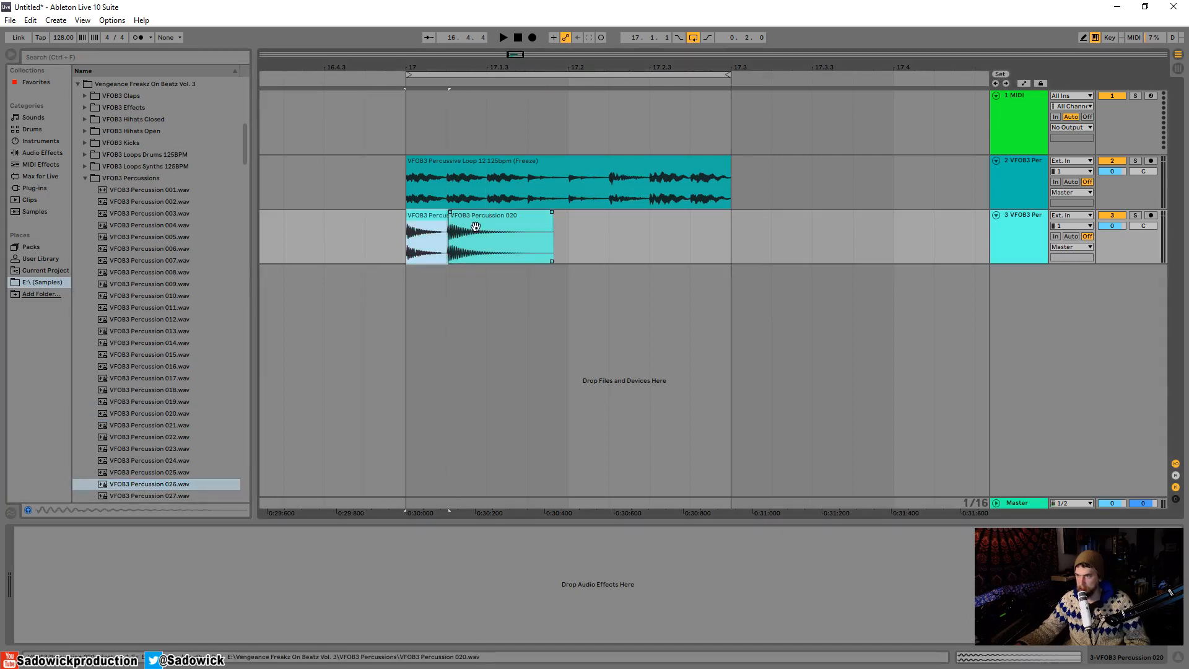
{"action": "key", "text": "space"}
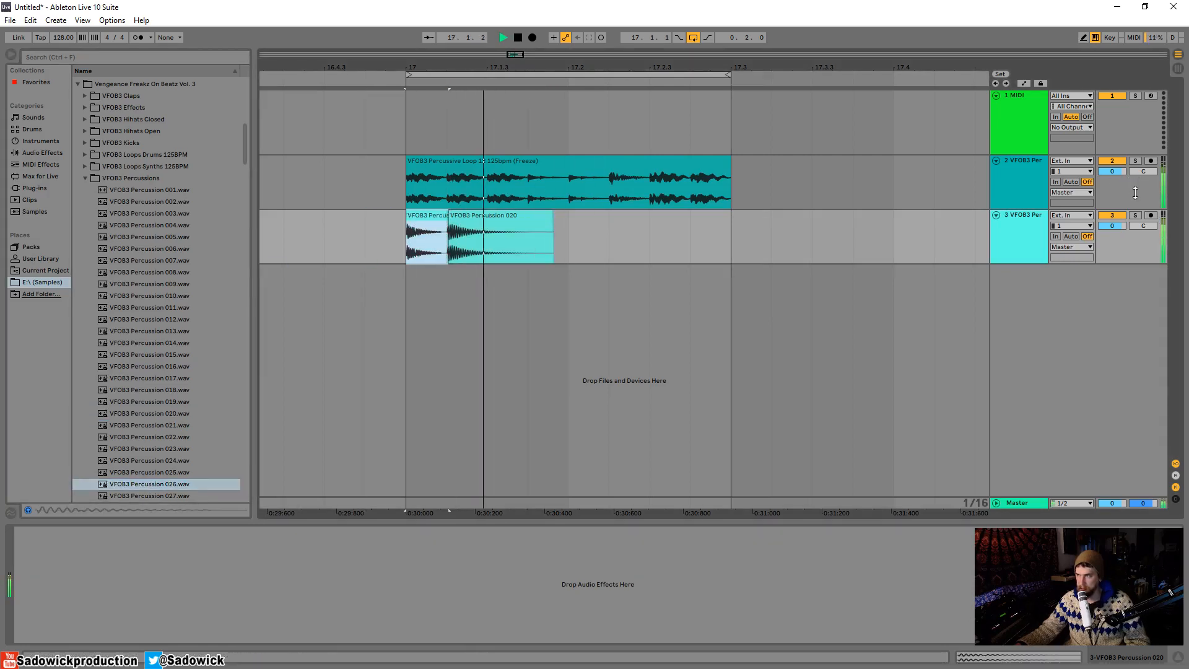
{"action": "key", "text": "space"}
{"action": "key", "text": "space"}
Move both percussion clips one sixteenth later and trim the end of the Percussion 020 clip to 17.2
{"action": "left_click_drag", "start_coordinate": [603, 249], "coordinate": [470, 217]}
{"action": "key", "text": "space"}
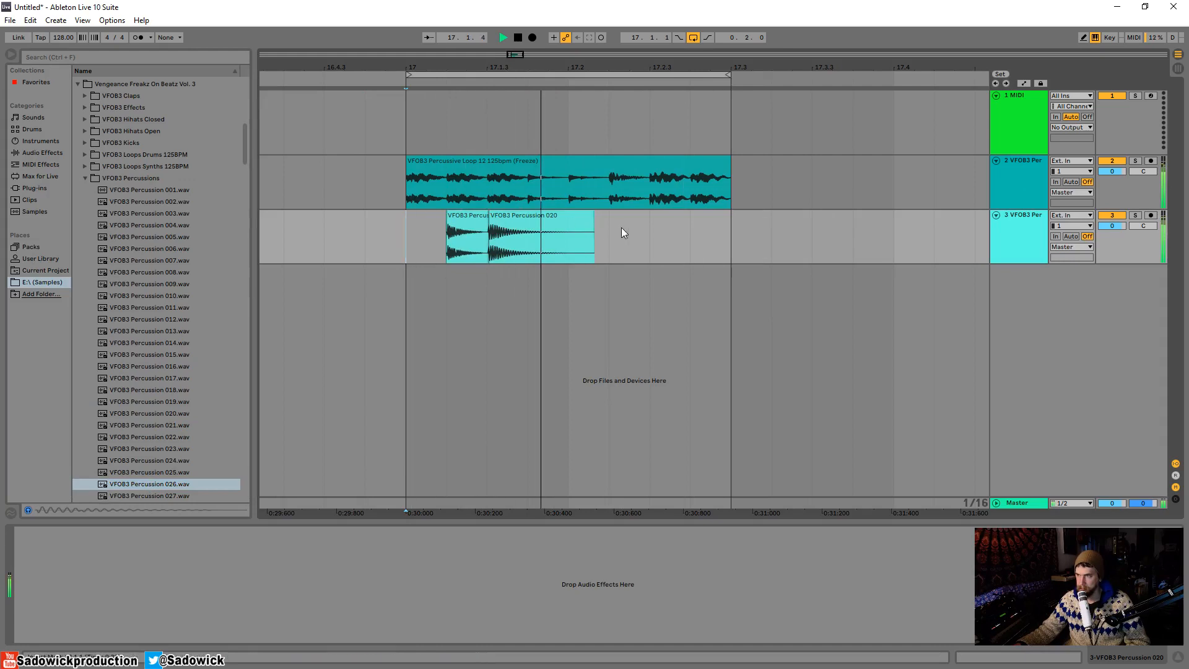
{"action": "left_click_drag", "start_coordinate": [593, 216], "coordinate": [566, 216]}
{"action": "key", "text": "space"}
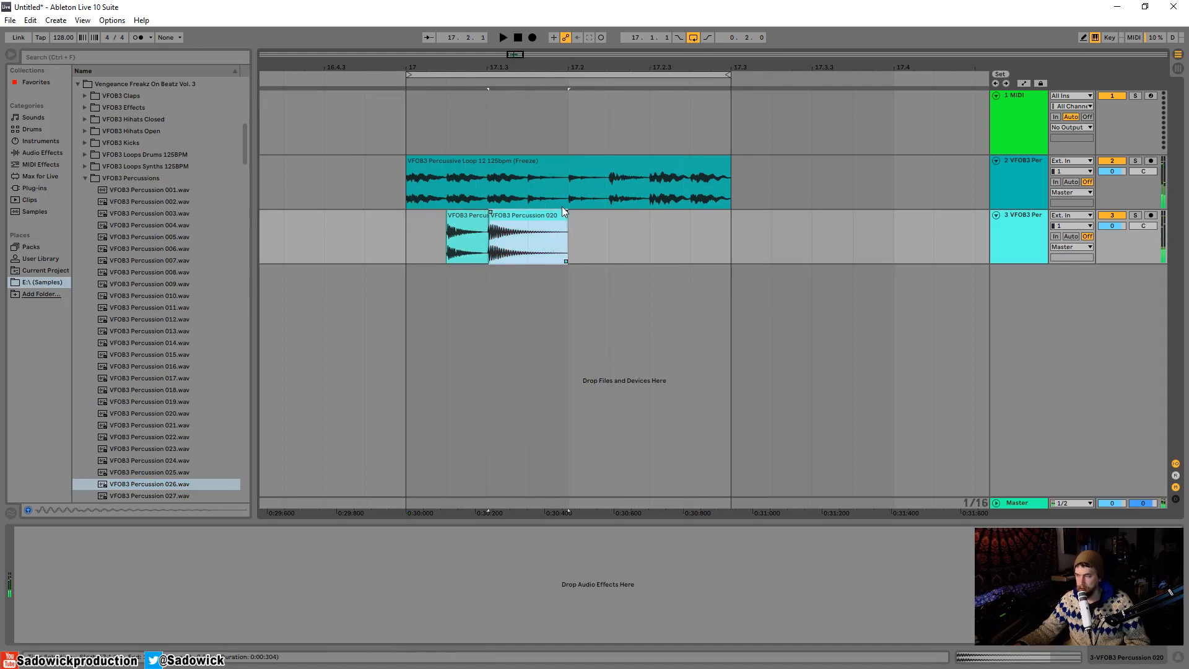
Add a Simple Delay to the percussion hits track with linked channels, unsynced time mode and 50% feedback
{"action": "left_click", "coordinate": [43, 155]}
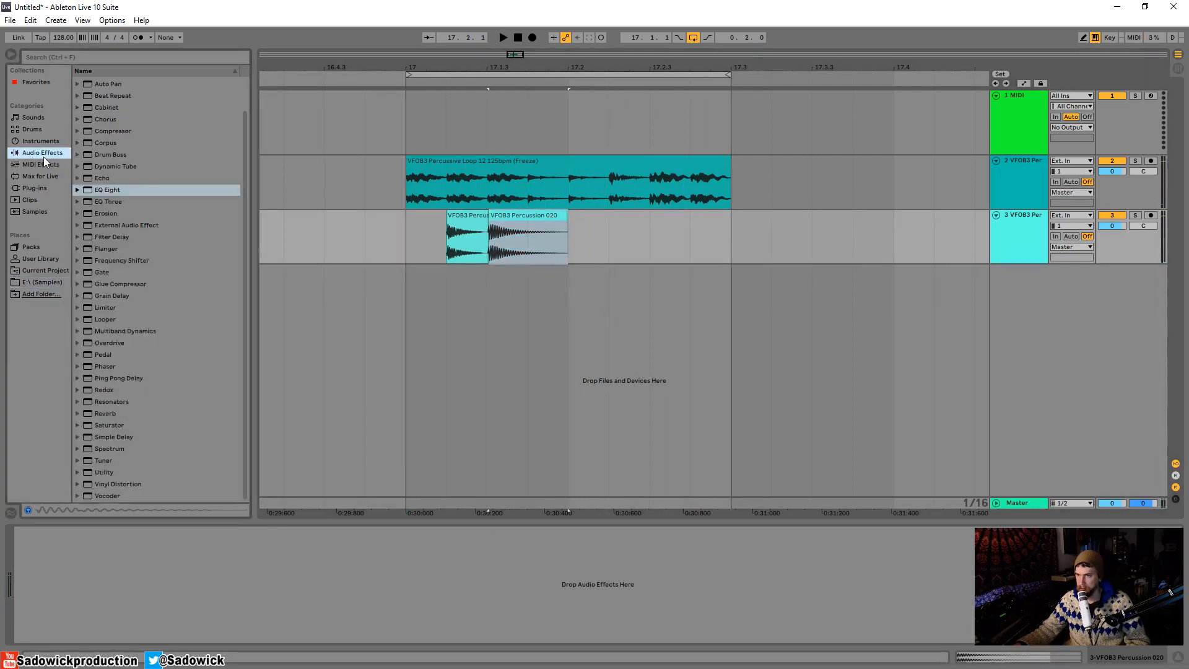
{"action": "left_click_drag", "start_coordinate": [113, 436], "coordinate": [137, 608]}
{"action": "left_click", "coordinate": [77, 543]}
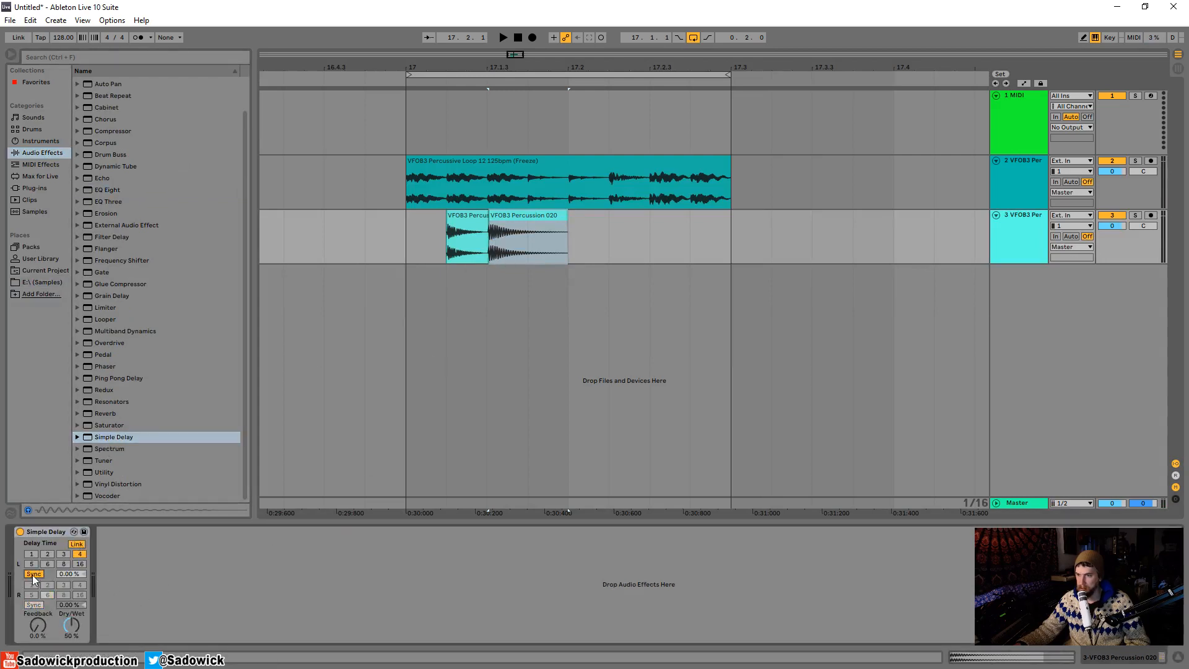
{"action": "left_click", "coordinate": [34, 574]}
{"action": "left_click_drag", "start_coordinate": [38, 625], "coordinate": [37, 598]}
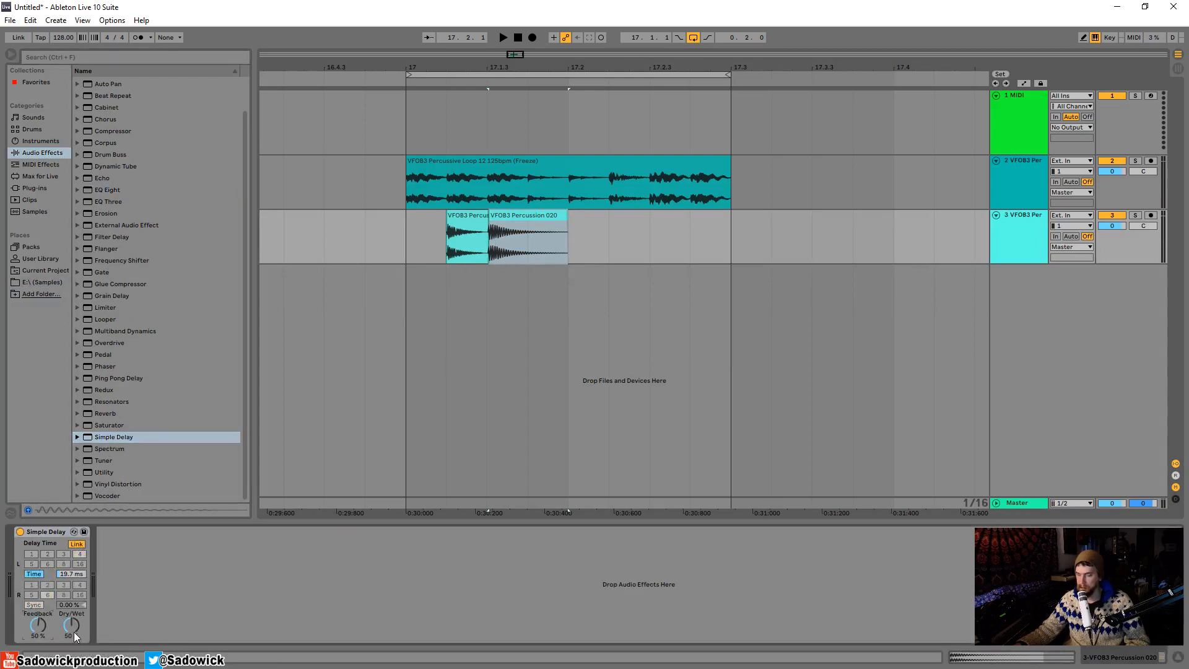
Listen to the percussion hits soloed and set the Simple Delay to 31.4 ms, 57% feedback and 48% dry/wet
{"action": "key", "text": "space"}
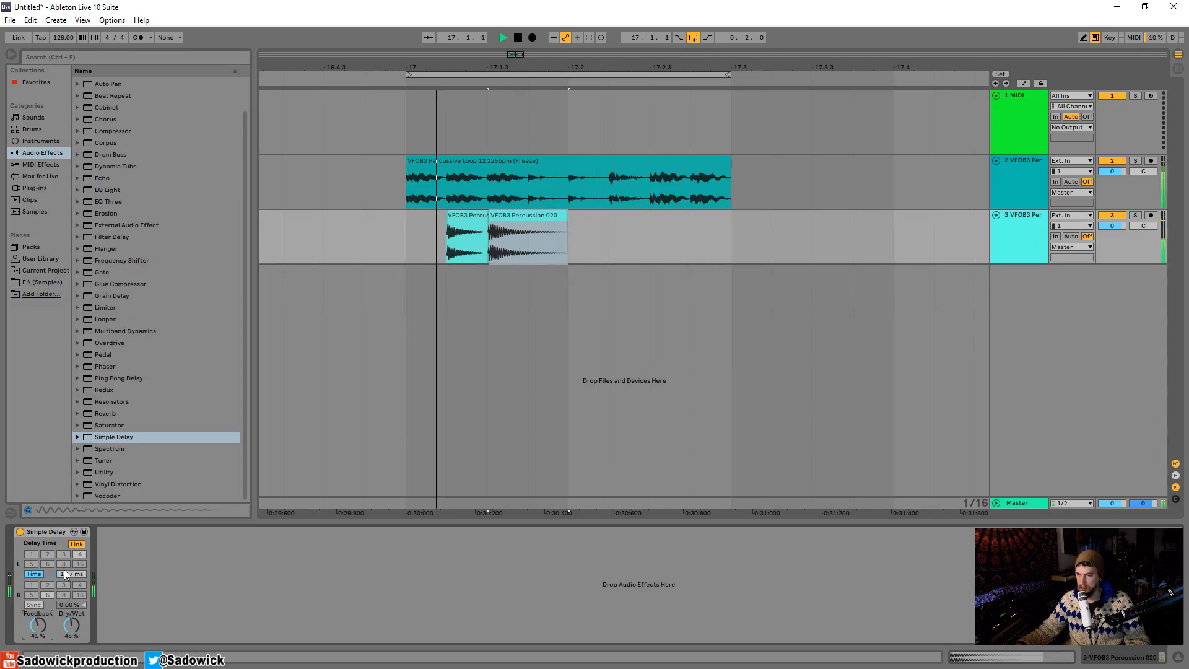
{"action": "left_click", "coordinate": [1135, 216]}
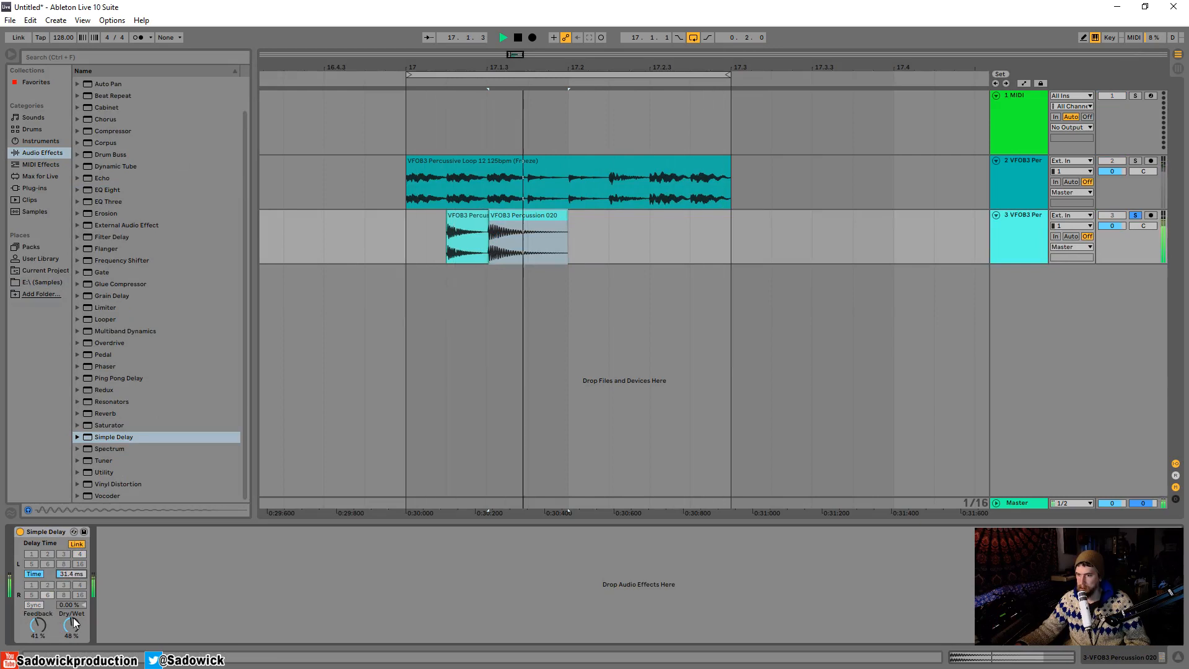
{"action": "left_click_drag", "start_coordinate": [41, 629], "coordinate": [41, 616]}
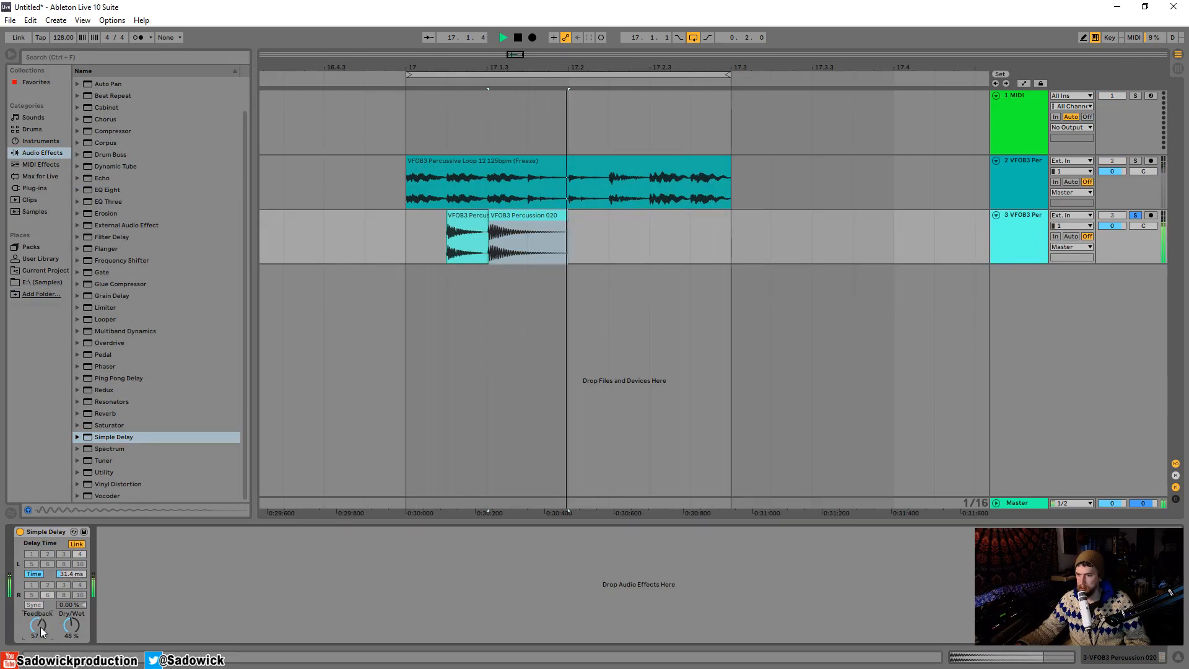
{"action": "key", "text": "space"}
{"action": "left_click", "coordinate": [1135, 215]}
Reduce the height of both audio tracks in the arrangement and reselect the percussion hits track
{"action": "left_click_drag", "start_coordinate": [1127, 225], "coordinate": [1126, 217]}
{"action": "left_click_drag", "start_coordinate": [1128, 209], "coordinate": [1127, 193]}
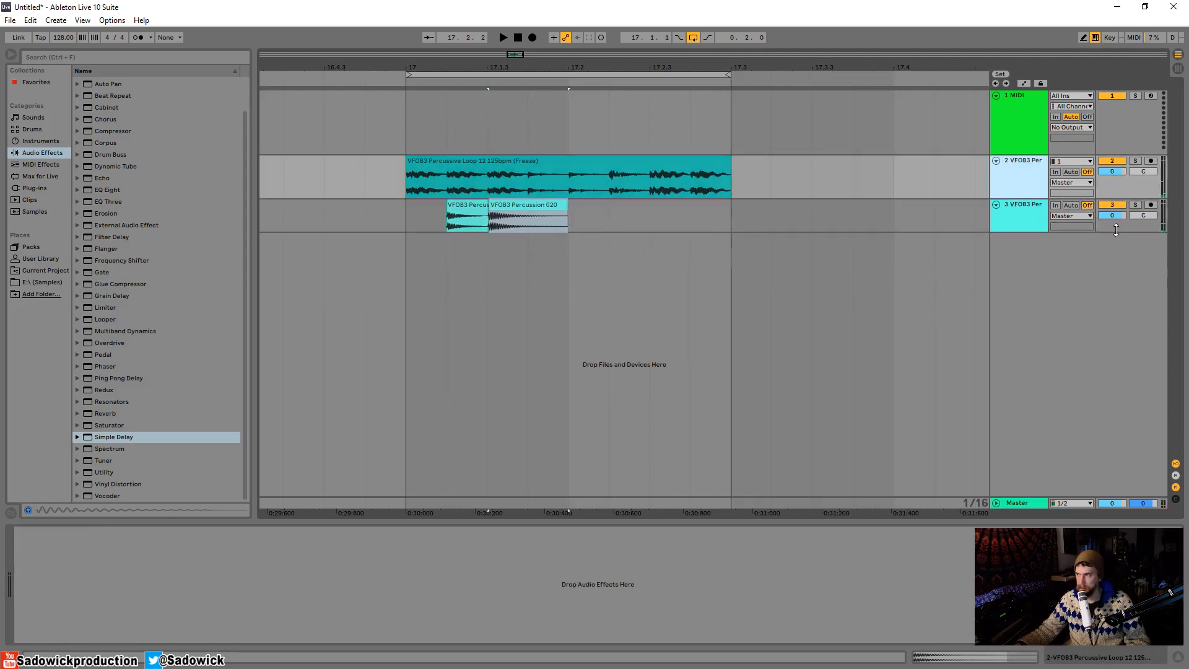
{"action": "left_click", "coordinate": [1116, 227]}
Add EQ Eight after the Simple Delay and turn band 8 into a high-cut filter at about 1.07 kHz
{"action": "double_click", "coordinate": [104, 189]}
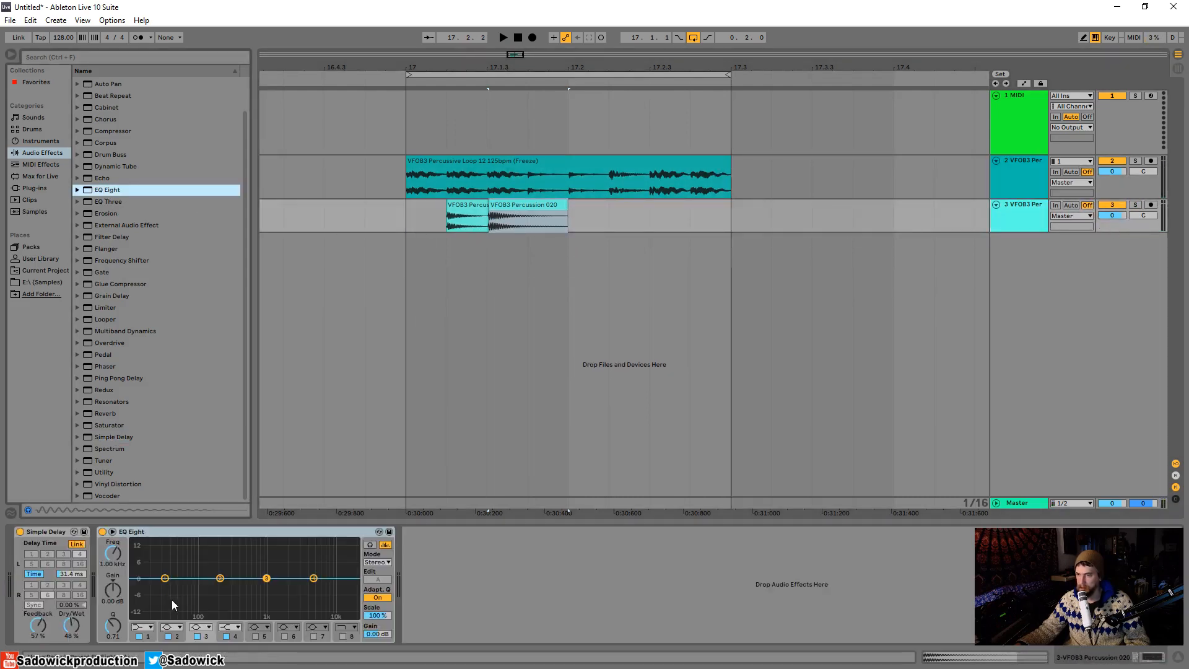
{"action": "left_click", "coordinate": [342, 626]}
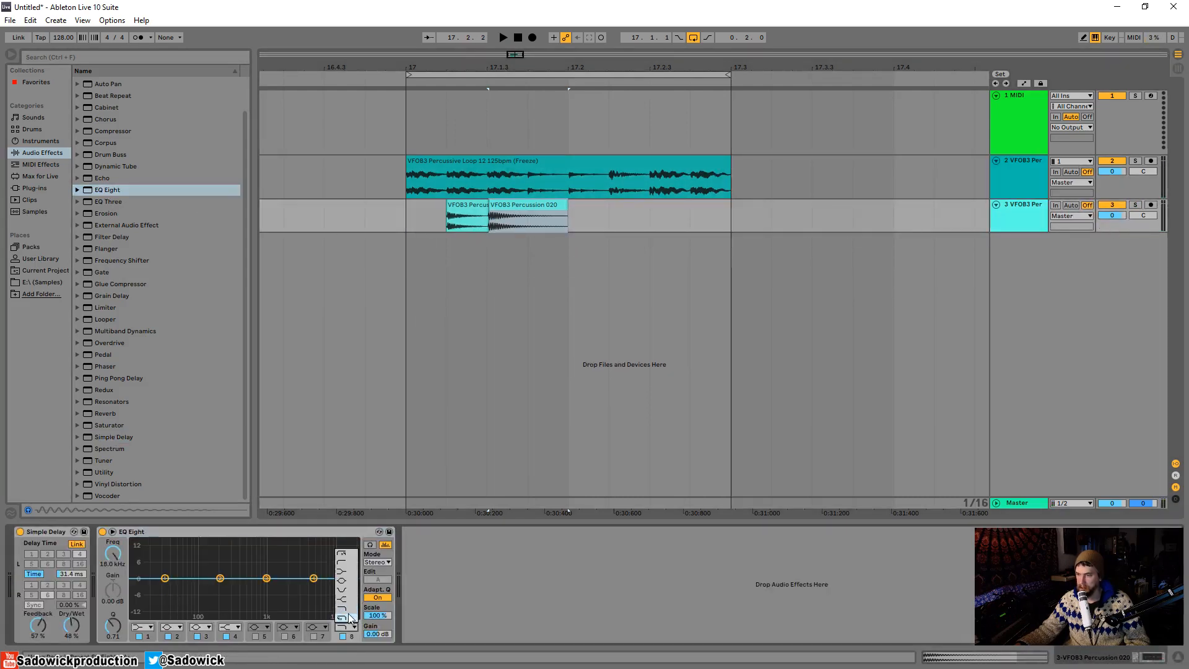
{"action": "left_click", "coordinate": [342, 555]}
{"action": "left_click_drag", "start_coordinate": [353, 577], "coordinate": [268, 587]}
Lower the EQ Eight high cut to about 505 Hz with the percussion track soloed, and play it with the loop
{"action": "key", "text": "space"}
{"action": "left_click", "coordinate": [1134, 205]}
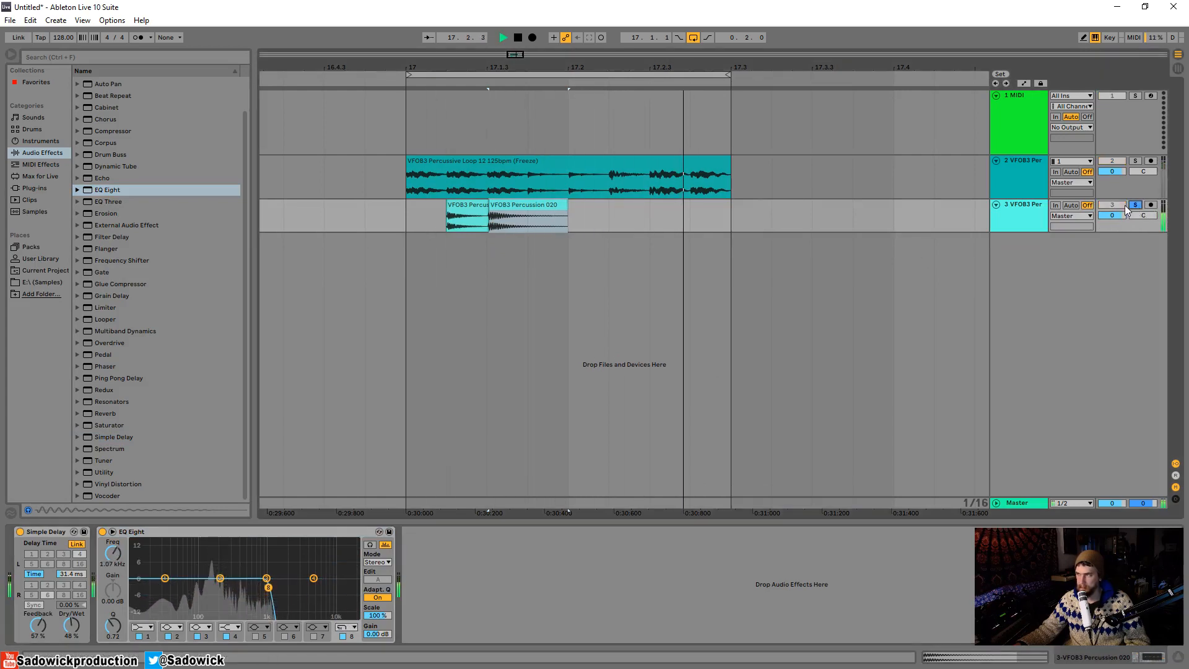
{"action": "left_click_drag", "start_coordinate": [268, 587], "coordinate": [246, 589]}
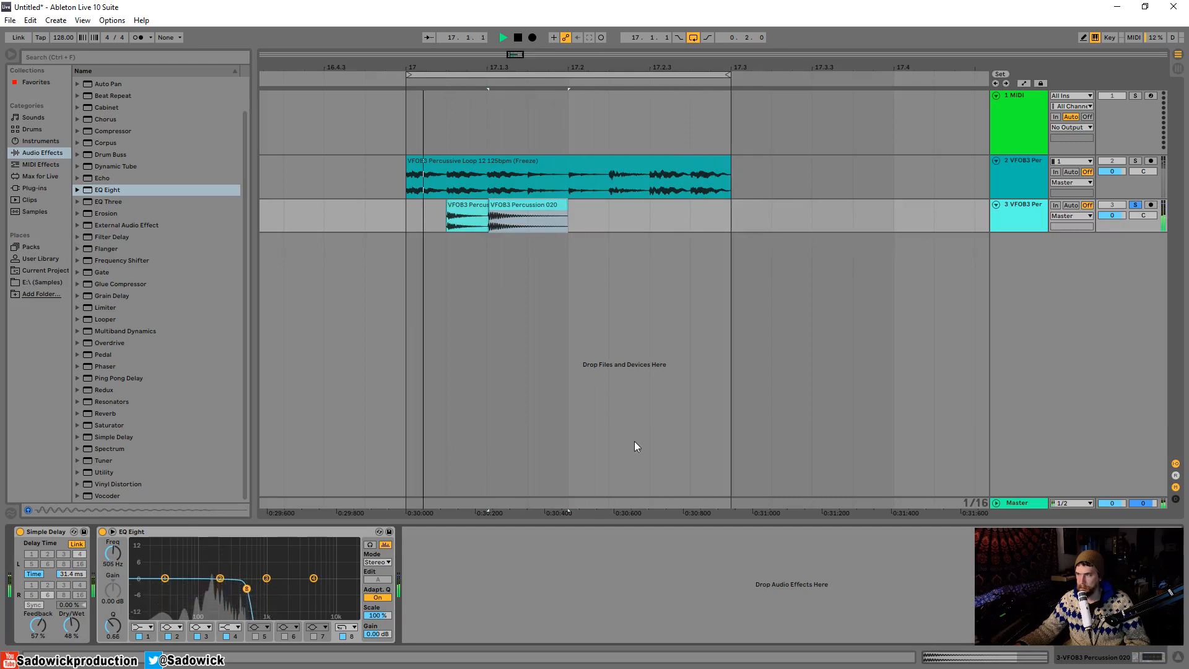
{"action": "left_click", "coordinate": [1135, 205]}
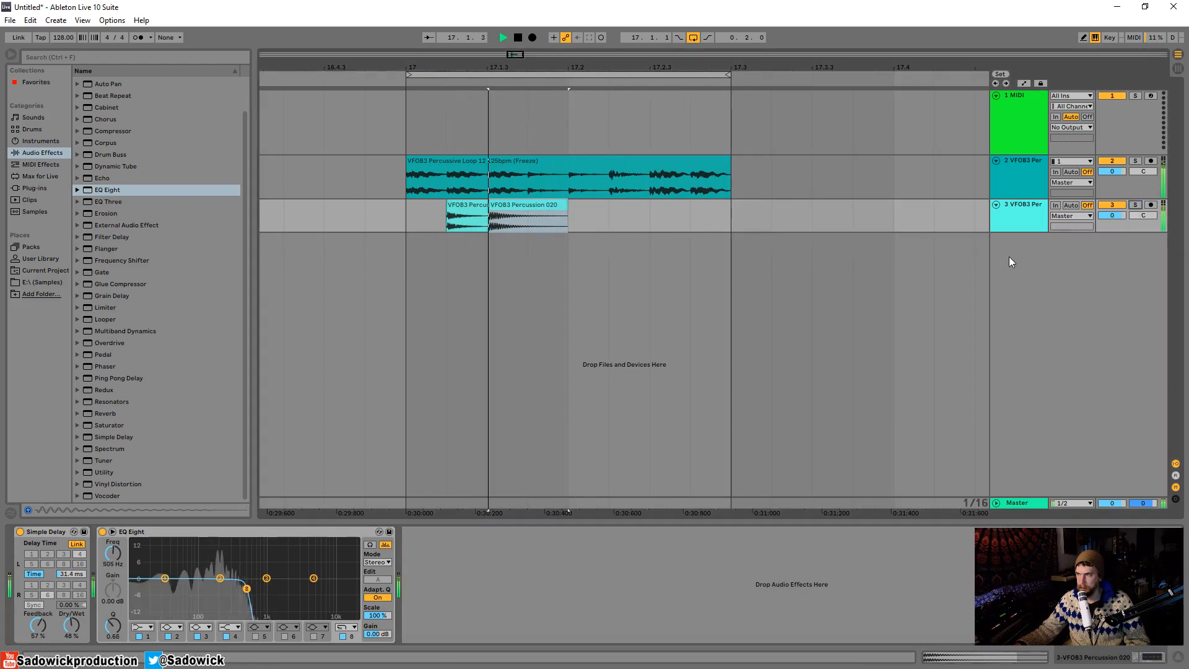
Stop playback, insert a new audio track below the percussion hits, and set its input to Resampling with monitoring In
{"action": "key", "text": "space"}
{"action": "right_click", "coordinate": [1012, 256]}
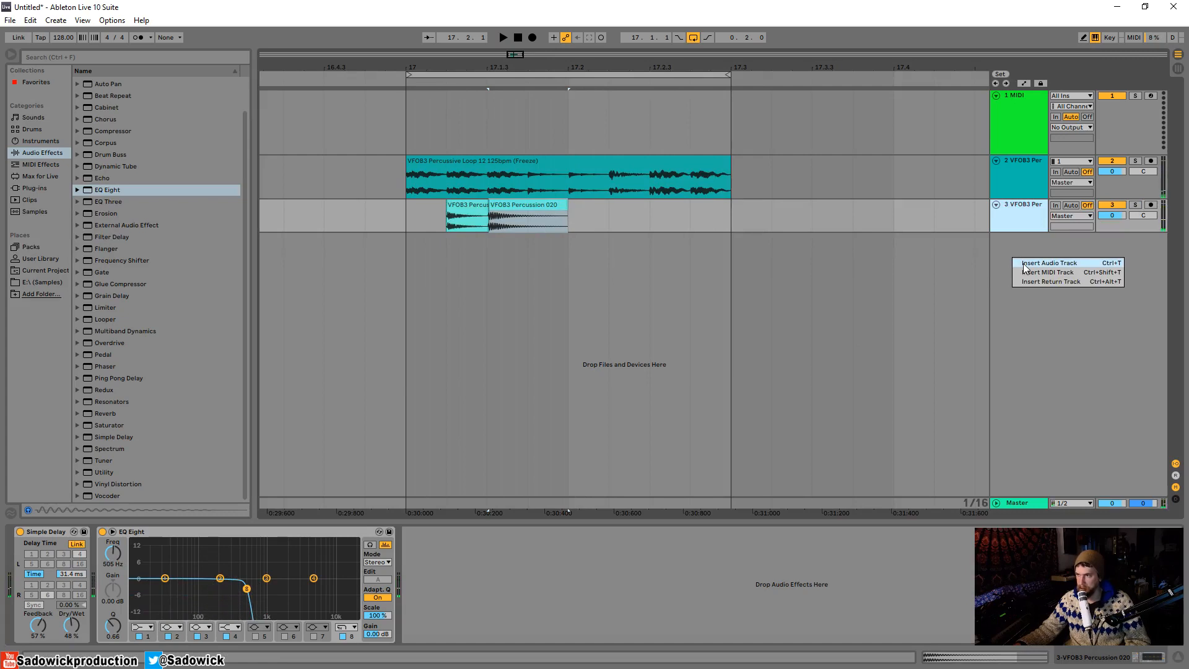
{"action": "left_click", "coordinate": [1050, 263]}
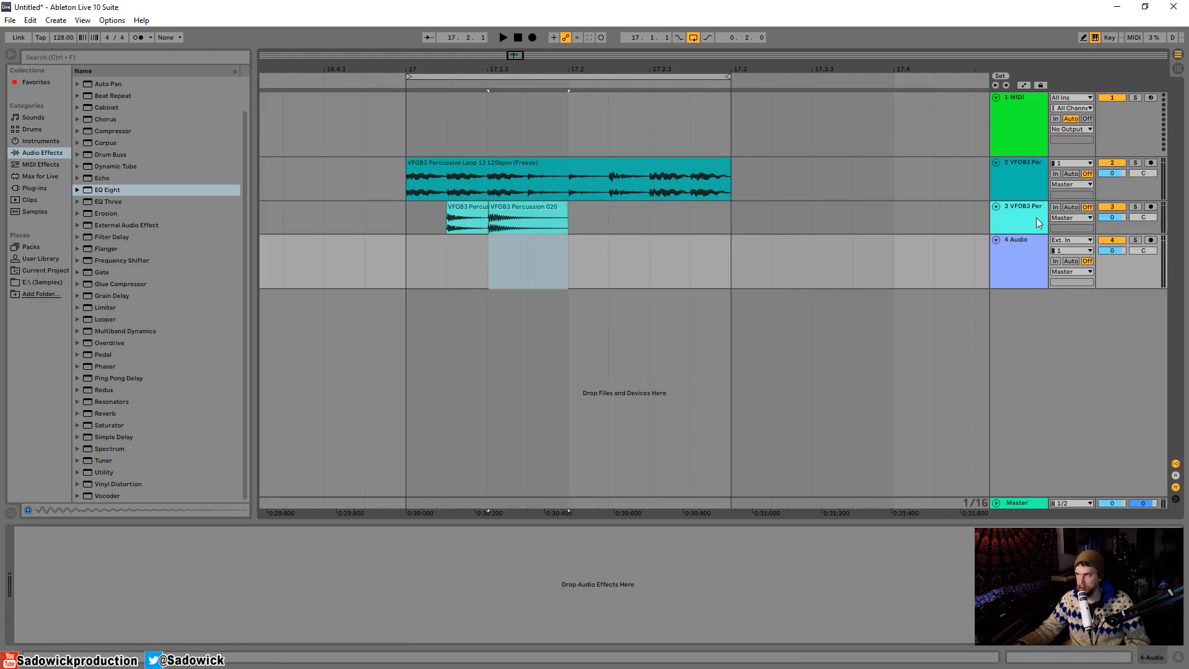
{"action": "left_click", "coordinate": [1067, 245]}
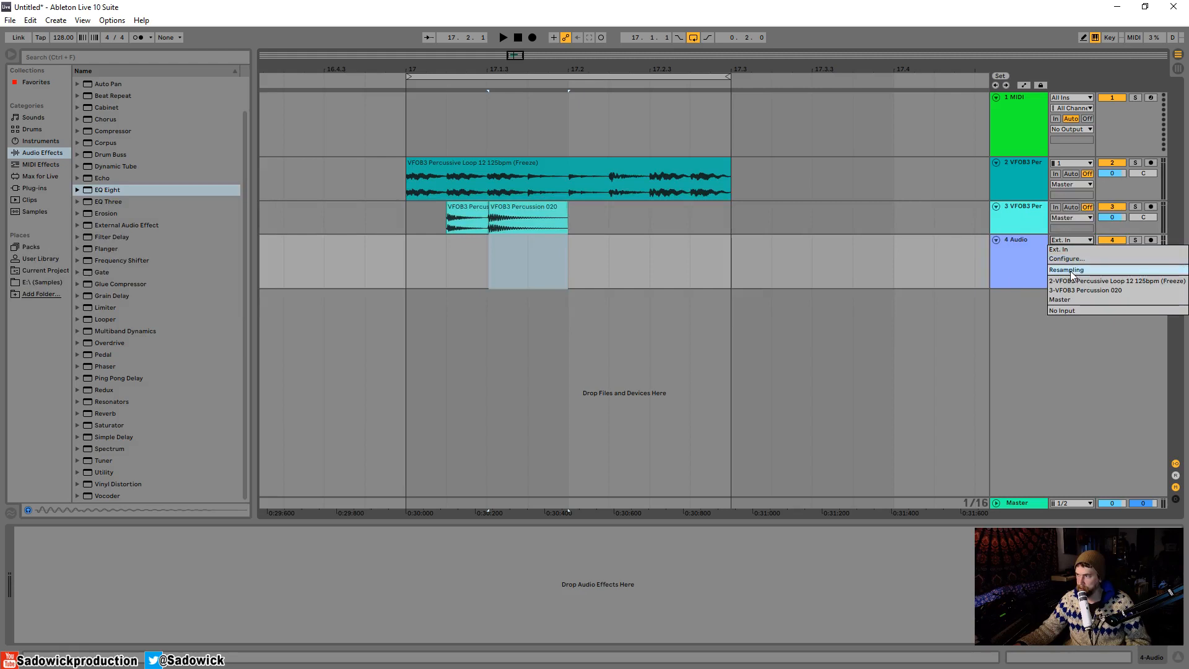
{"action": "left_click", "coordinate": [1063, 252]}
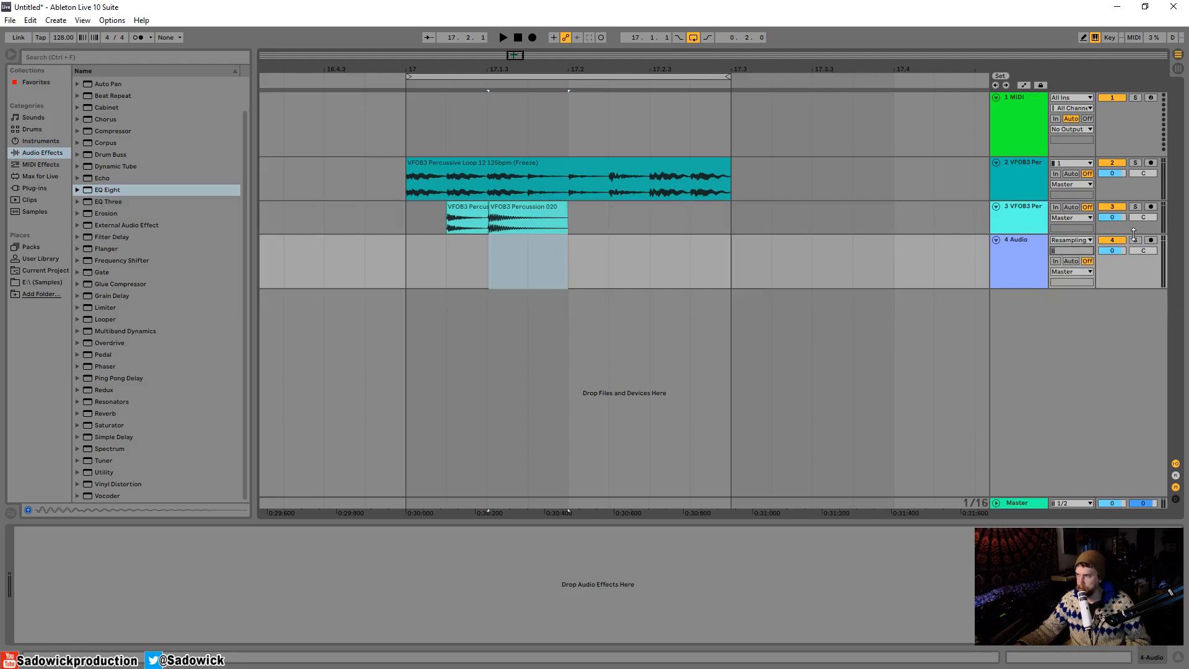
{"action": "left_click", "coordinate": [1120, 245]}
{"action": "left_click", "coordinate": [1056, 261]}
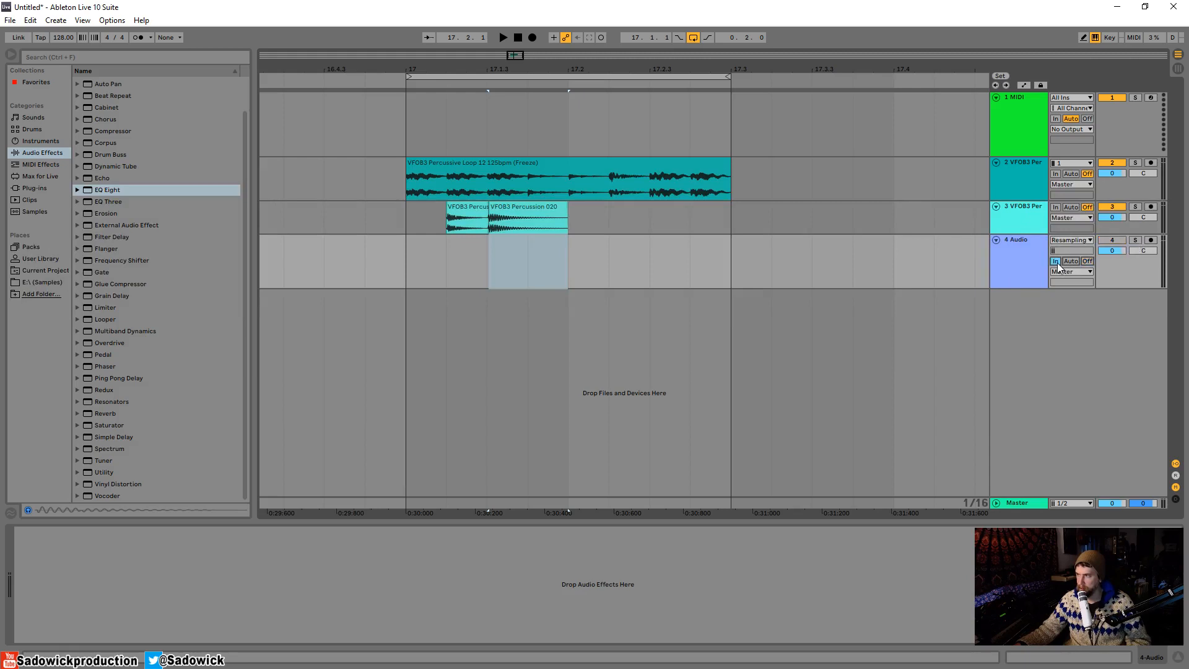
Arm the new audio track and record a pass of the looped percussion mix onto it
{"action": "left_click", "coordinate": [408, 263]}
{"action": "key", "text": "space"}
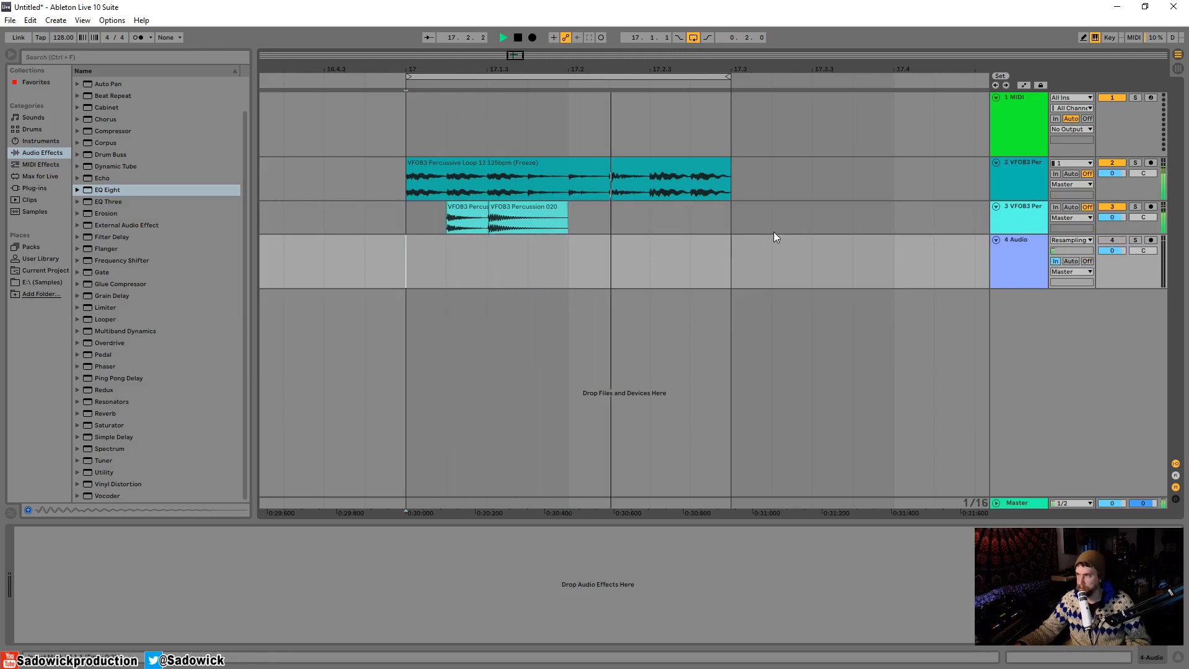
{"action": "left_click", "coordinate": [1151, 240]}
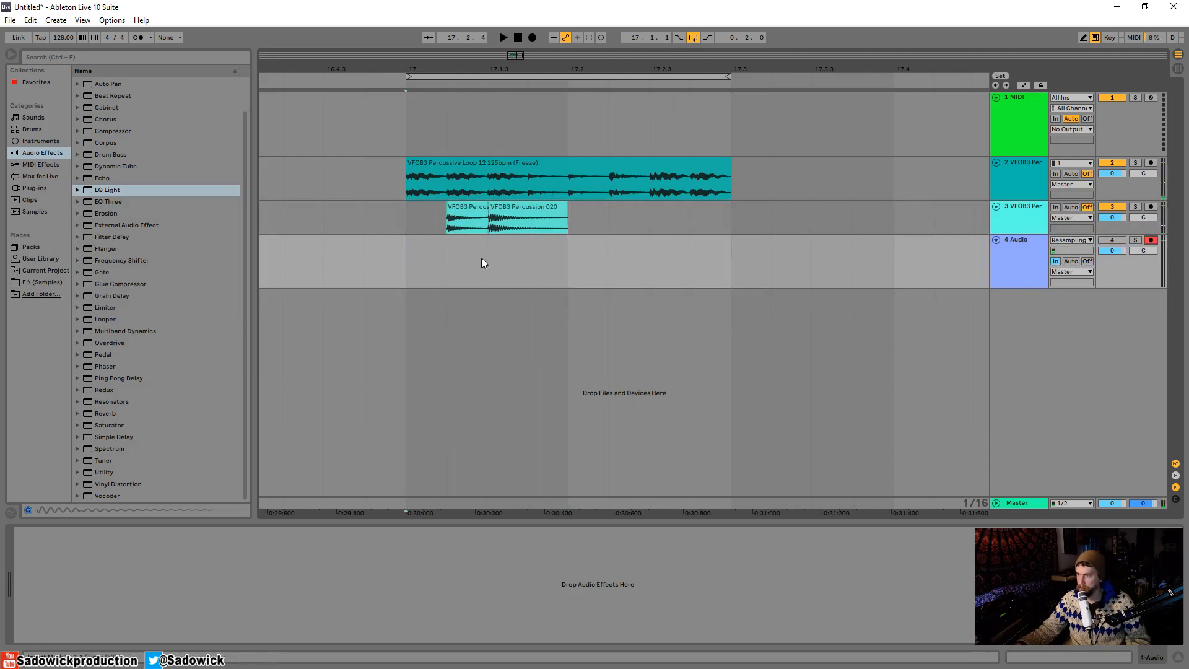
{"action": "left_click", "coordinate": [568, 257]}
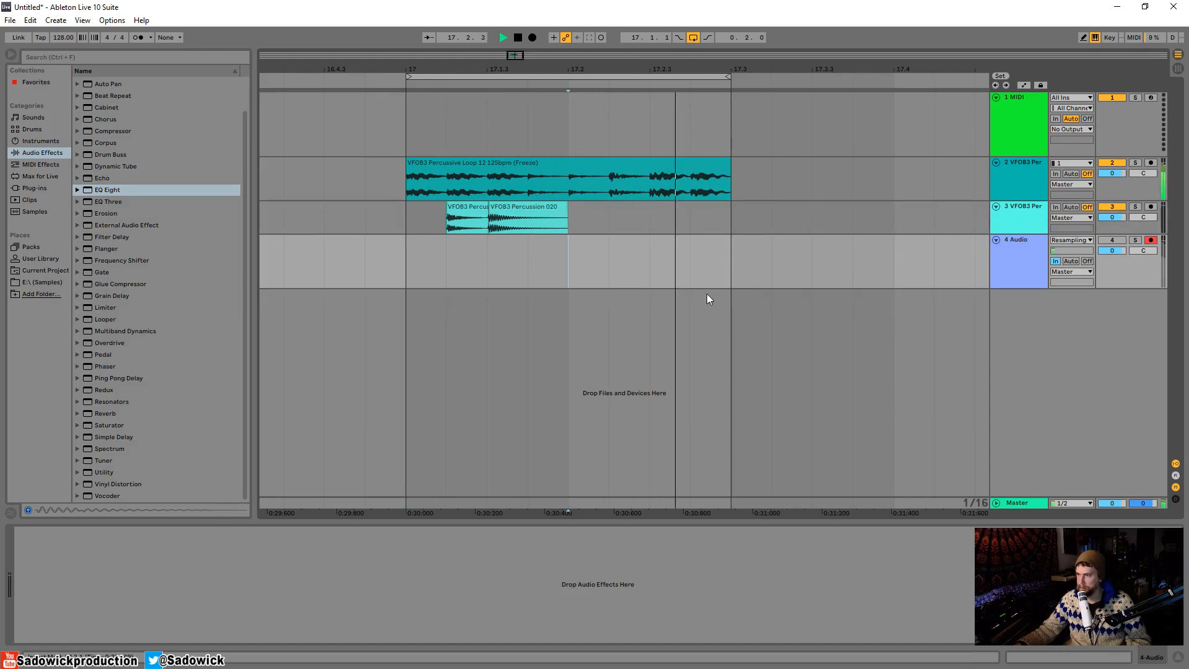
{"action": "left_click", "coordinate": [532, 38]}
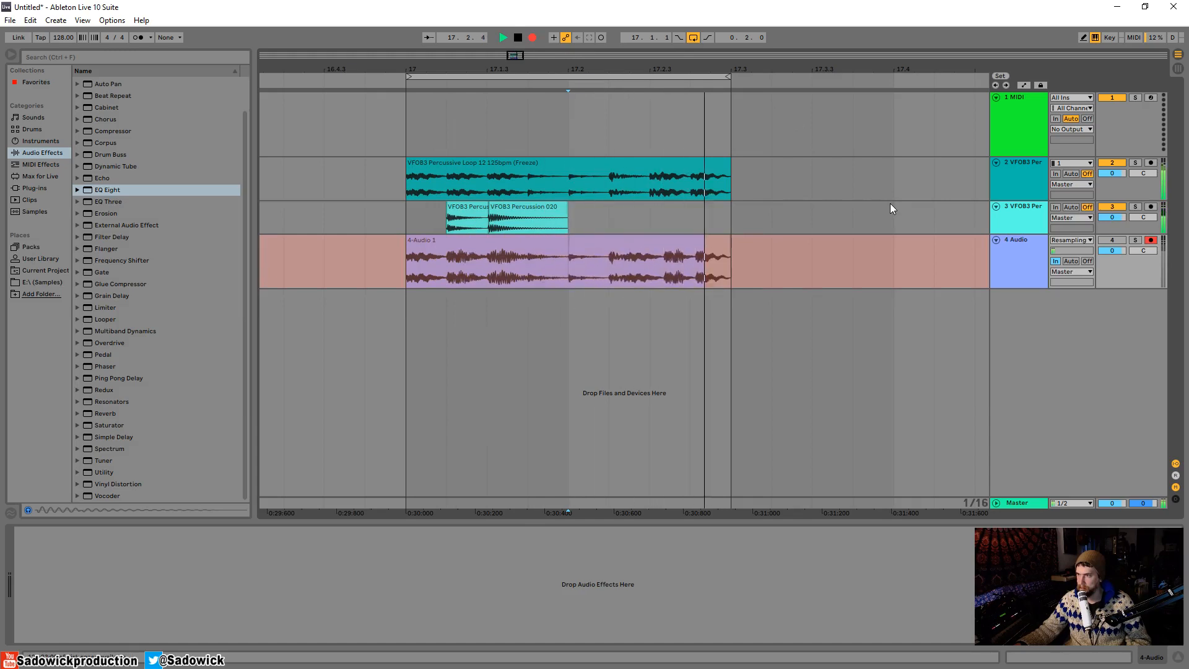
{"action": "left_click", "coordinate": [518, 38]}
Extend the start of the recorded clip's last segment back to bar 17 so one clip fills the whole loop
{"action": "left_click", "coordinate": [628, 220]}
{"action": "left_click", "coordinate": [652, 239]}
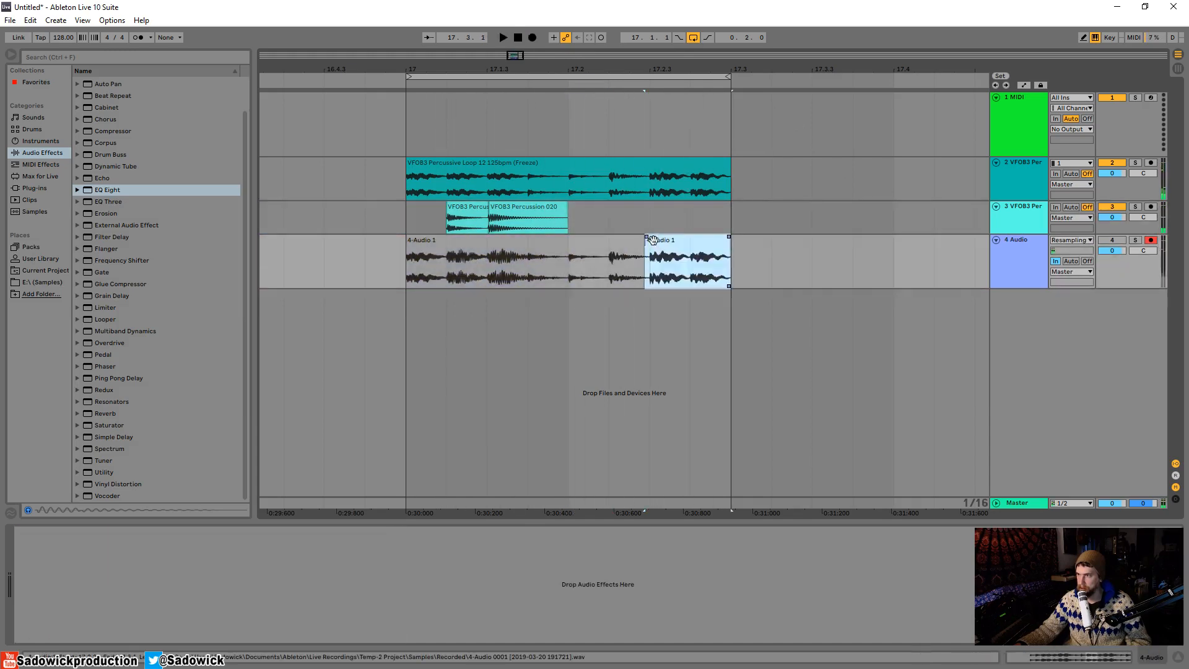
{"action": "left_click_drag", "start_coordinate": [648, 244], "coordinate": [406, 243]}
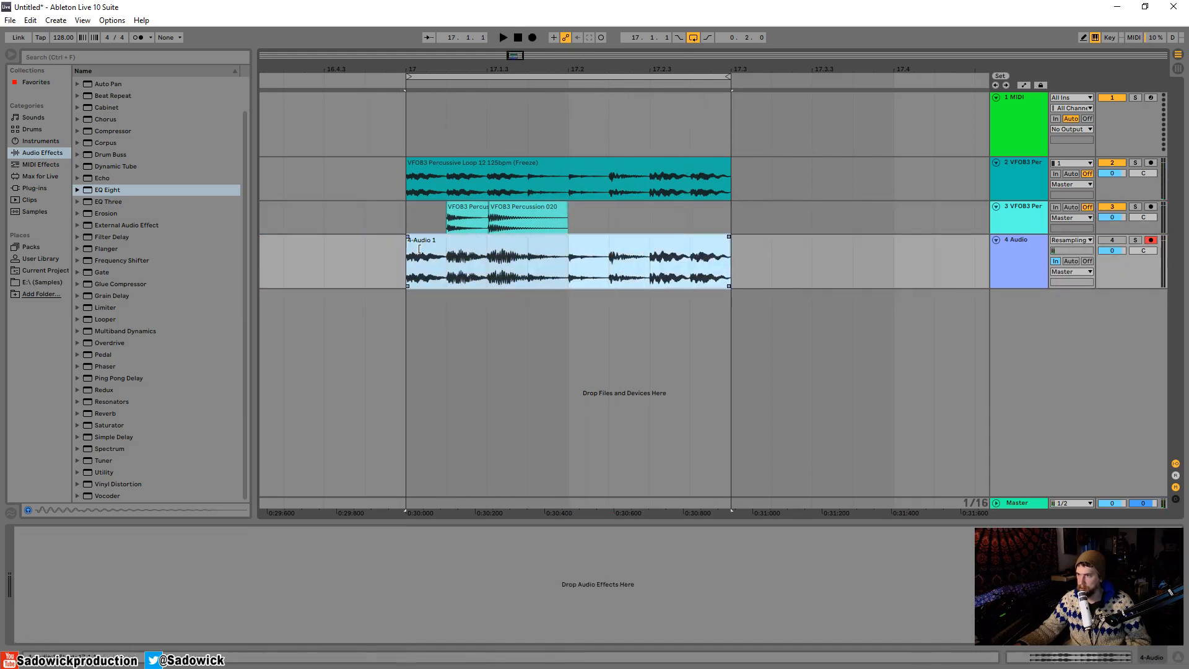
Set the resampled track's input to Ext. In and monitoring to Off, and play its recording soloed
{"action": "left_click", "coordinate": [1087, 241]}
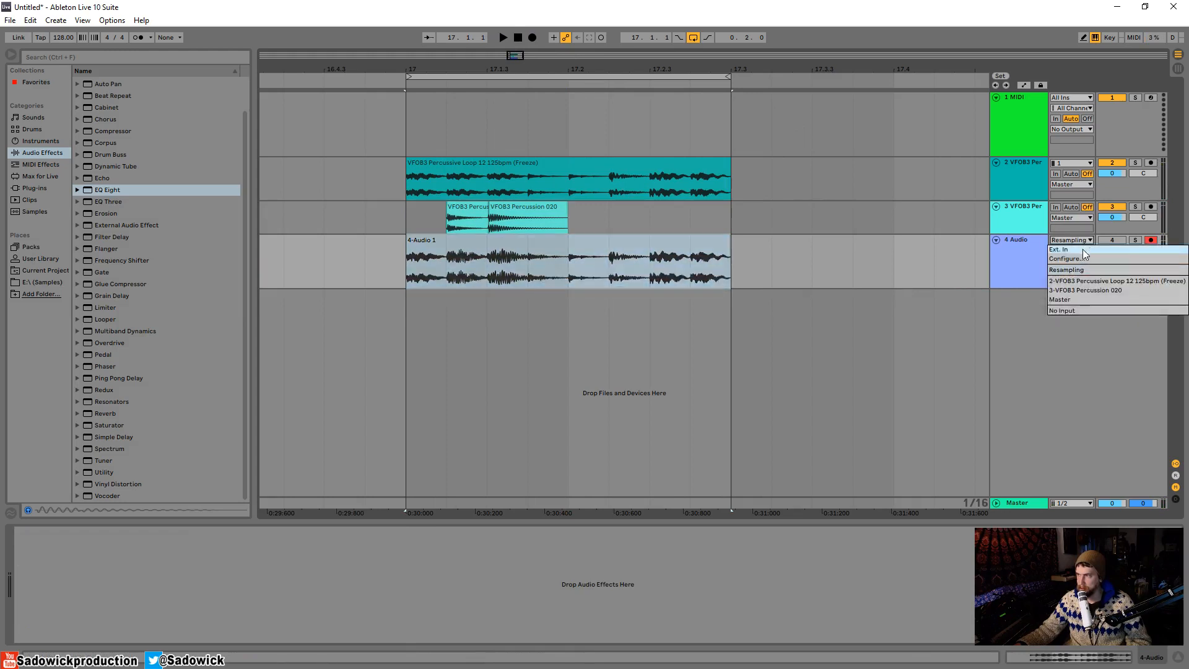
{"action": "left_click", "coordinate": [1128, 251]}
{"action": "left_click", "coordinate": [1087, 261]}
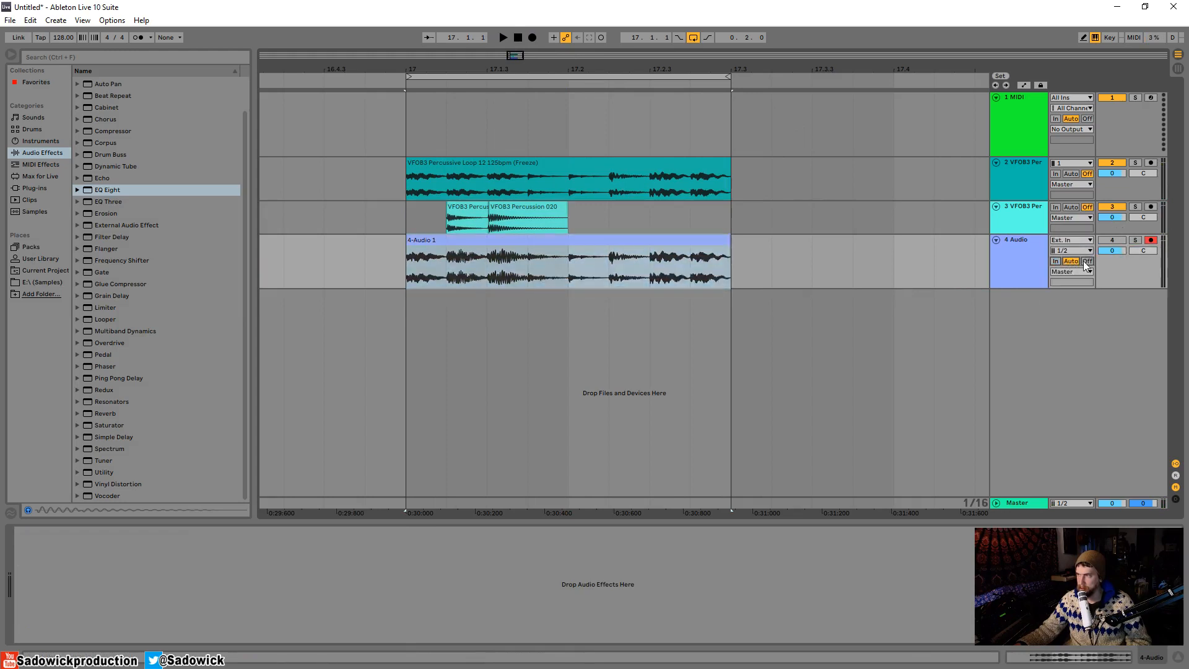
{"action": "left_click", "coordinate": [1135, 240]}
{"action": "left_click", "coordinate": [541, 236]}
{"action": "key", "text": "space"}
{"action": "key", "text": "space"}
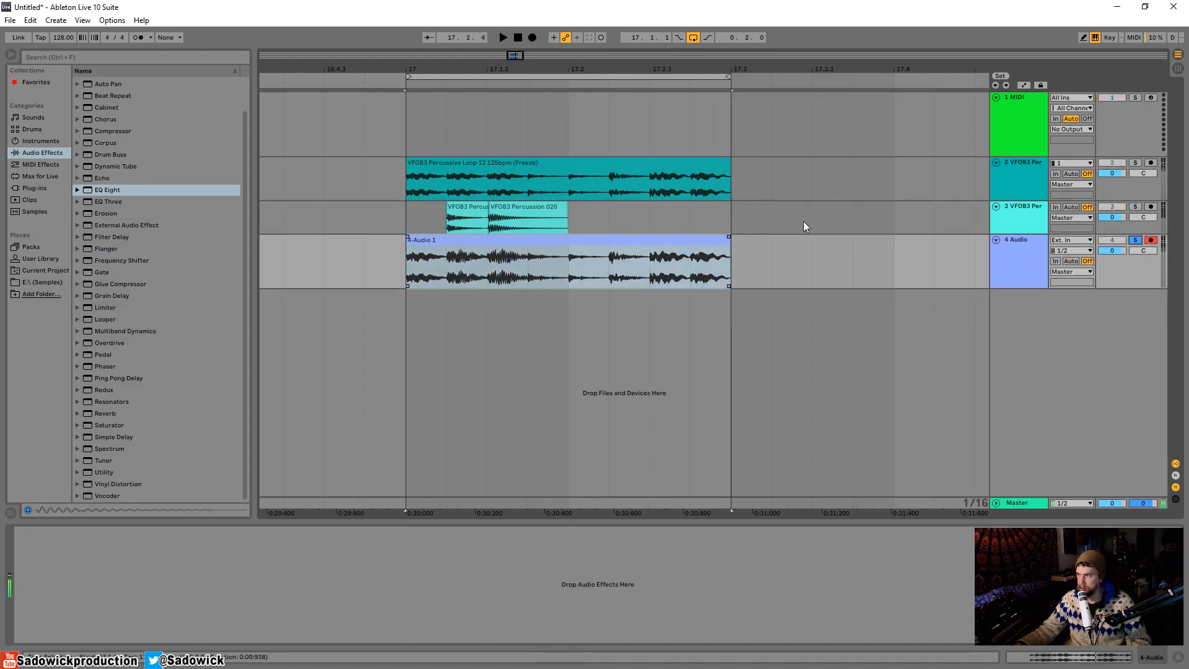
Delete the original loop and percussion hits tracks, and increase the resampled track's height in the arrangement
{"action": "left_click", "coordinate": [1024, 161]}
{"action": "key", "text": "Delete"}
{"action": "key", "text": "Delete"}
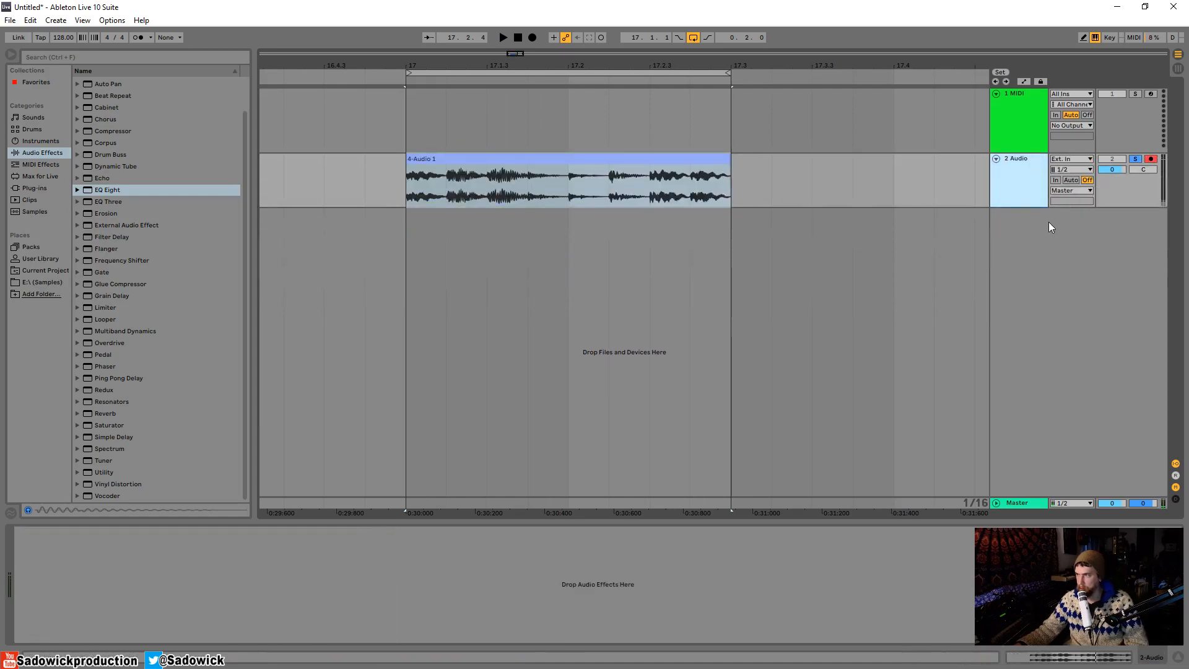
{"action": "left_click_drag", "start_coordinate": [1134, 208], "coordinate": [1134, 248]}
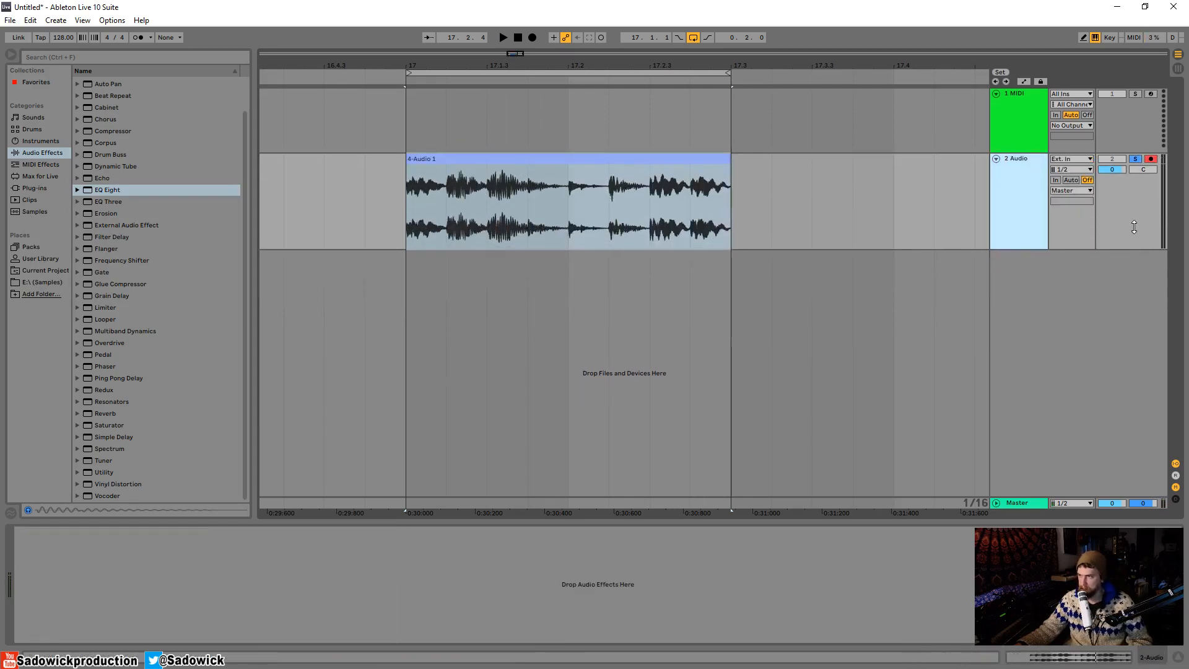
{"action": "left_click", "coordinate": [538, 171]}
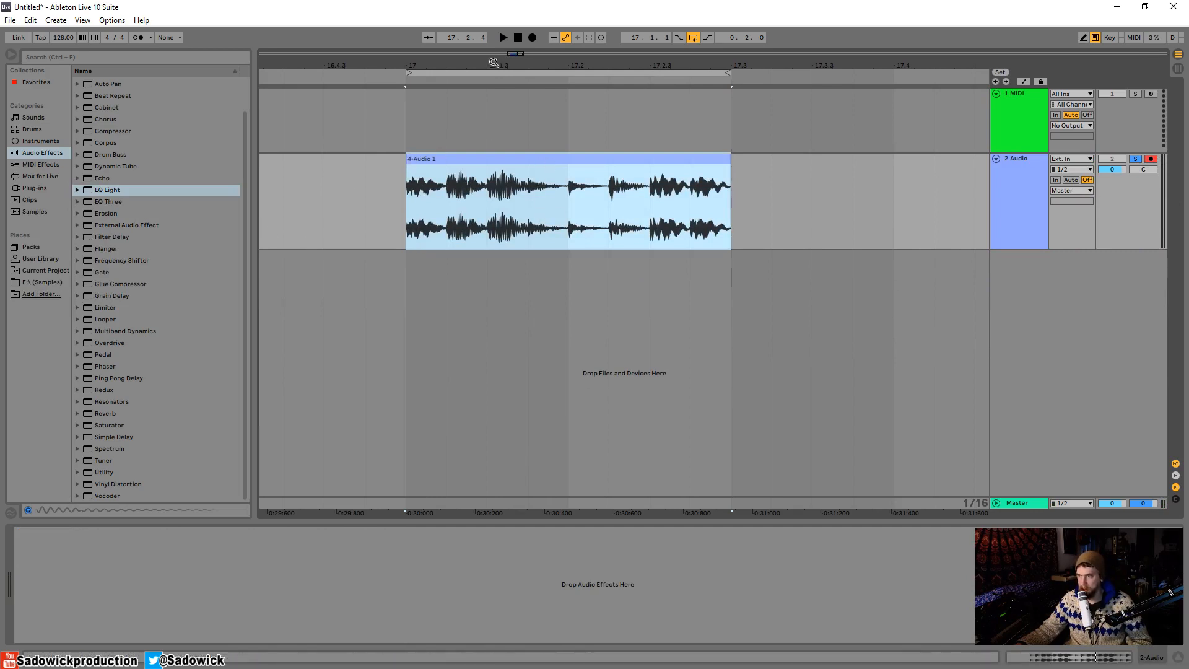
{"action": "left_click_drag", "start_coordinate": [494, 64], "coordinate": [423, 93]}
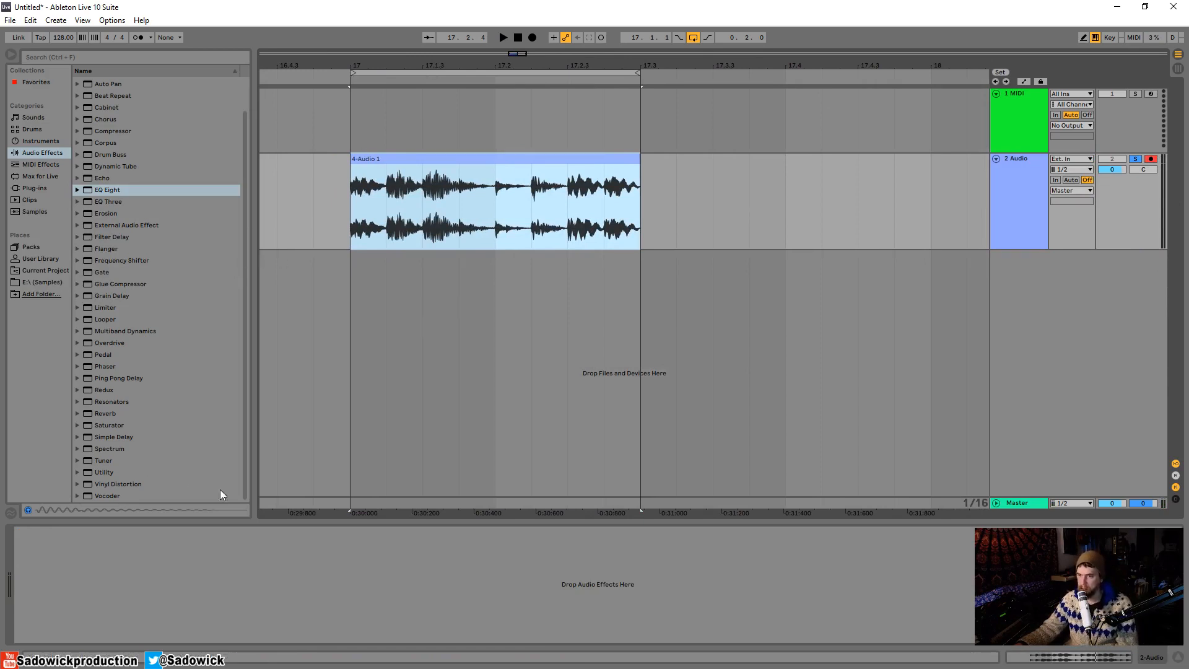
Add EQ Eight to the resampled track and turn band 1 into a low-cut filter at about 38 Hz
{"action": "left_click", "coordinate": [102, 192]}
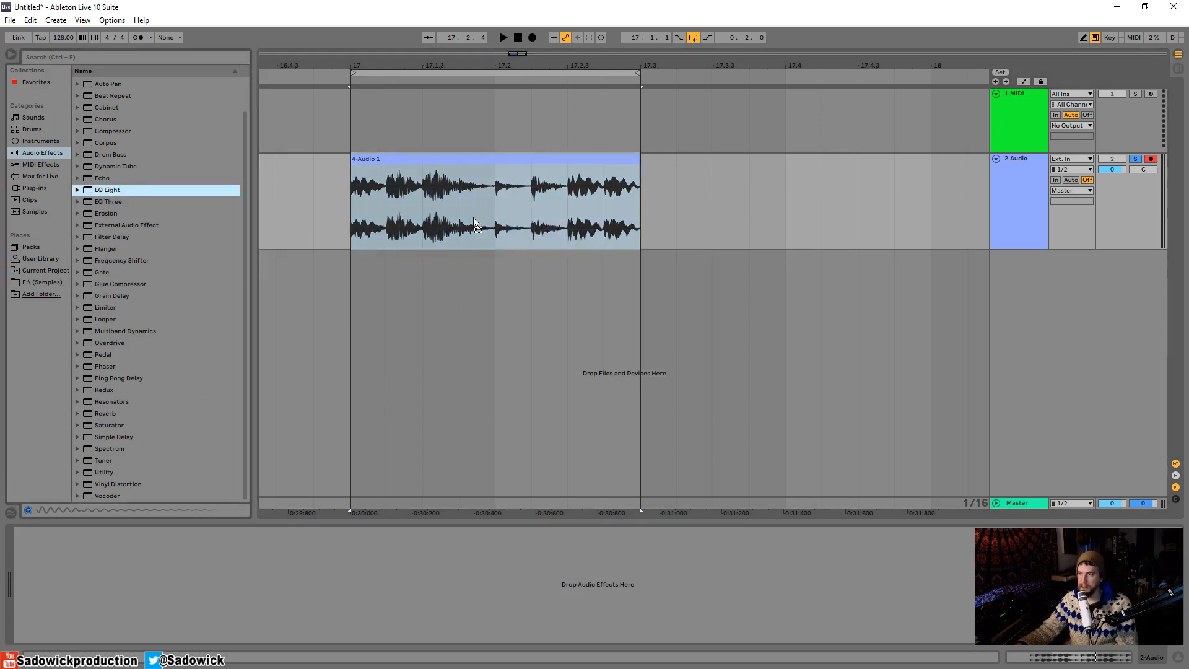
{"action": "left_click_drag", "start_coordinate": [474, 209], "coordinate": [472, 206]}
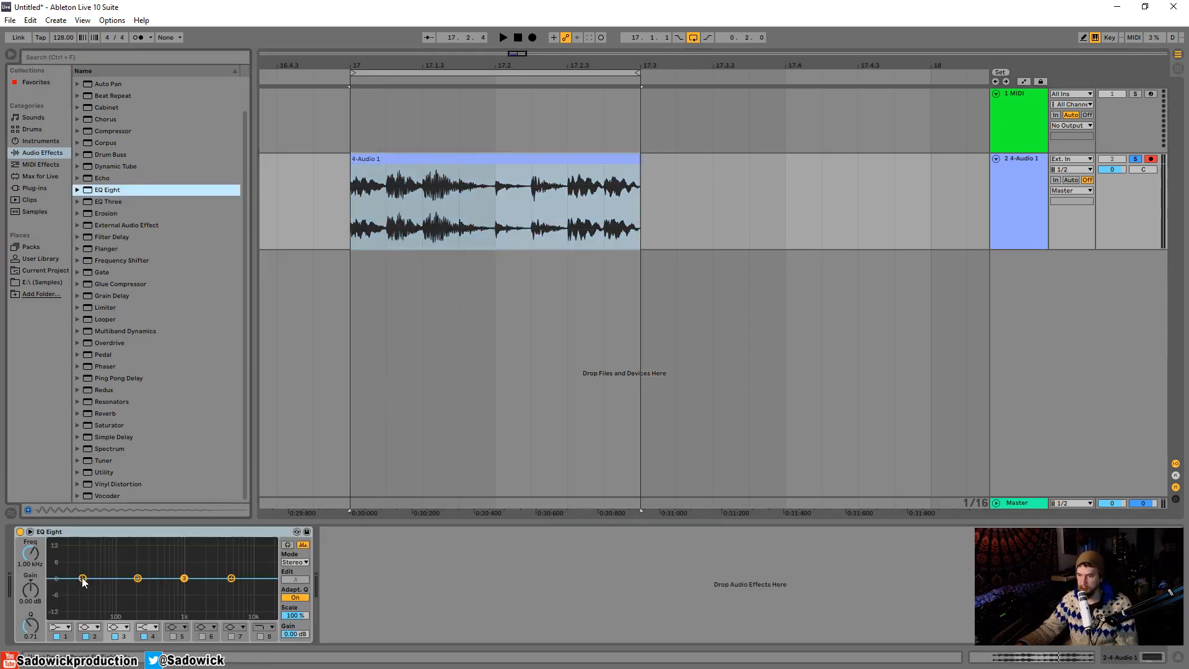
{"action": "mouse_move", "coordinate": [83, 578]}
{"action": "left_mouse_down"}
{"action": "mouse_move", "coordinate": [86, 595]}
{"action": "mouse_move", "coordinate": [88, 569]}
{"action": "mouse_move", "coordinate": [136, 571]}
{"action": "mouse_move", "coordinate": [89, 582]}
{"action": "left_mouse_up"}
{"action": "left_click", "coordinate": [60, 627]}
{"action": "left_click", "coordinate": [60, 563]}
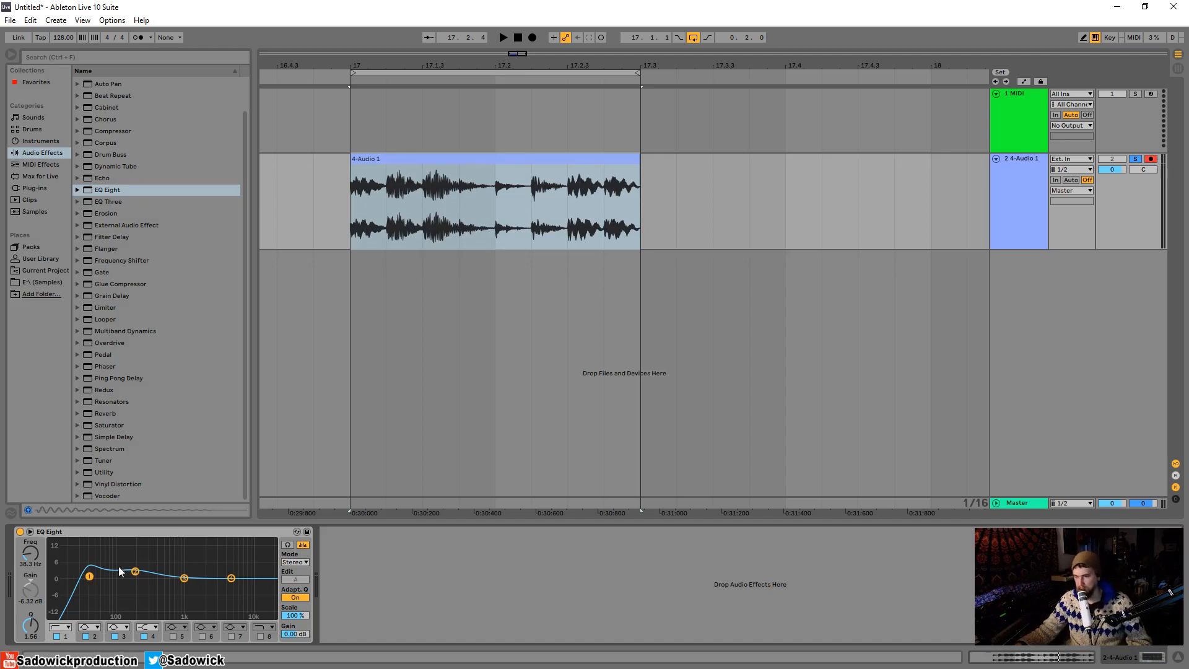
Shape the EQ Eight curve with band 1 at 36.7 Hz, band 2 at 153 Hz and 1.12 dB, and band 3 at 599 Hz and -2.60 dB
{"action": "left_click_drag", "start_coordinate": [135, 571], "coordinate": [130, 576]}
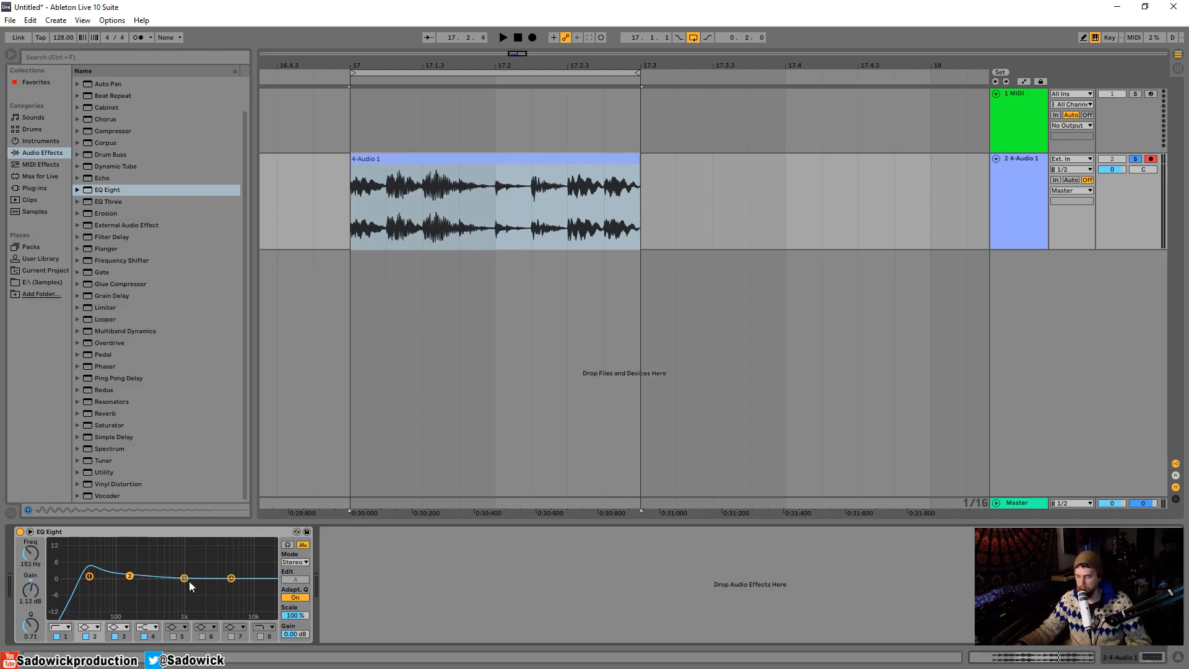
{"action": "left_click", "coordinate": [89, 577]}
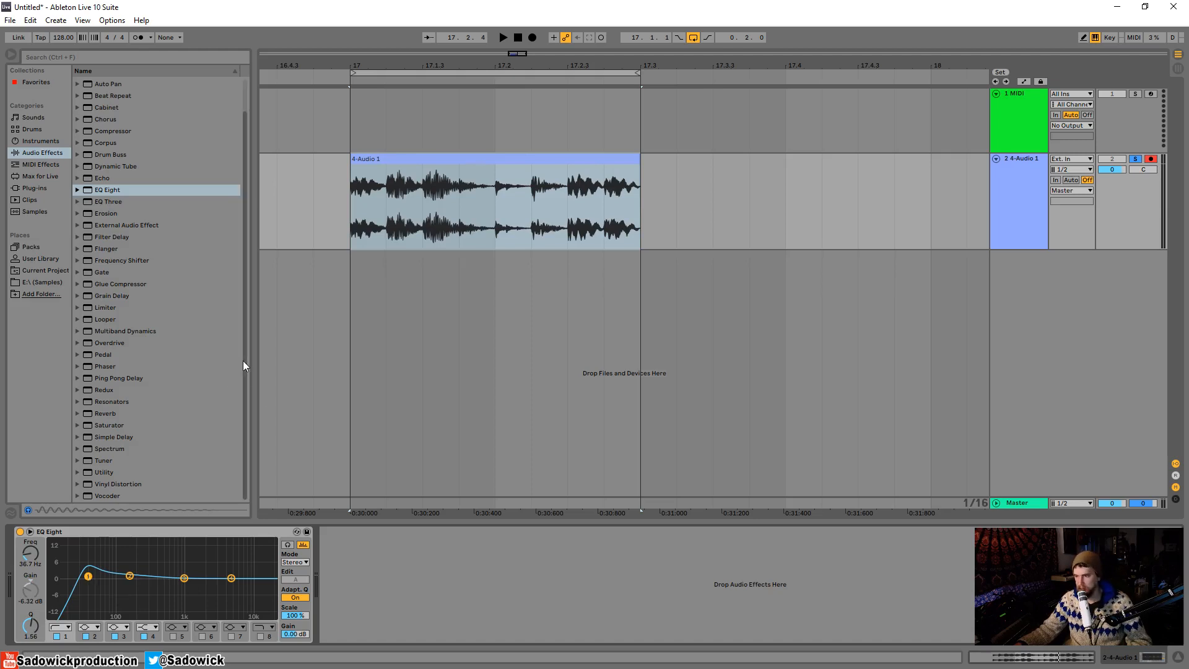
{"action": "key", "text": "space"}
{"action": "left_click_drag", "start_coordinate": [184, 578], "coordinate": [169, 585]}
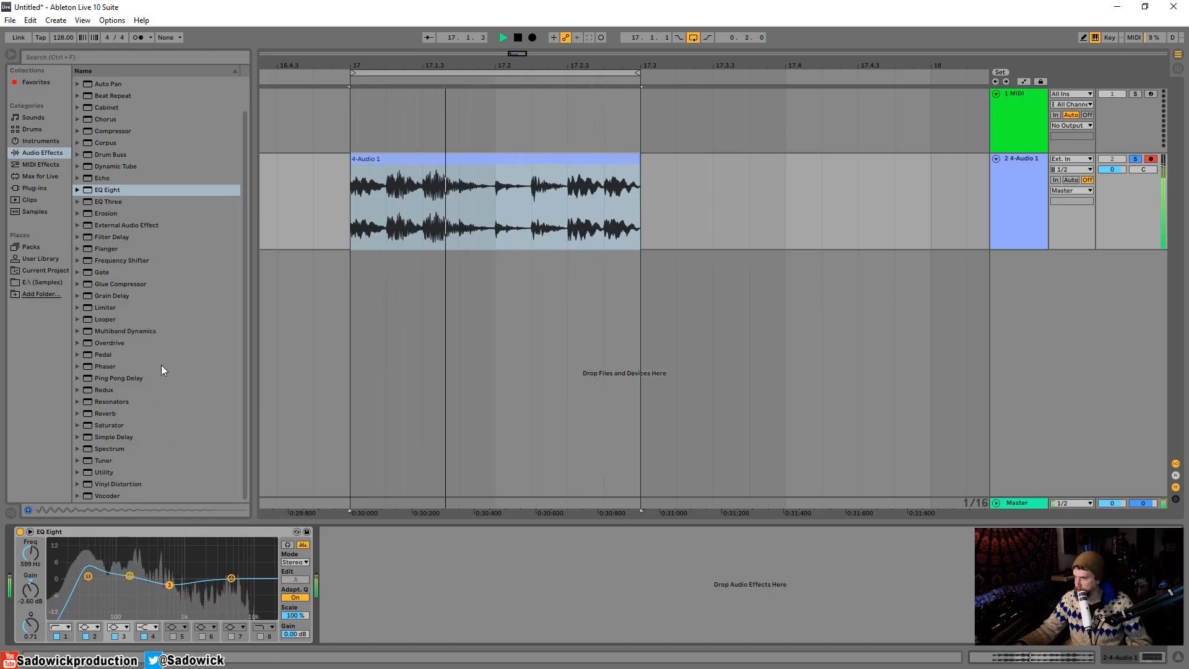
{"action": "key", "text": "space"}
Audition the kick samples from VFOB3 Kick 002 to 011 in the Vengeance Freakz On Beatz Vol. 3 sample folder
{"action": "left_click", "coordinate": [48, 261]}
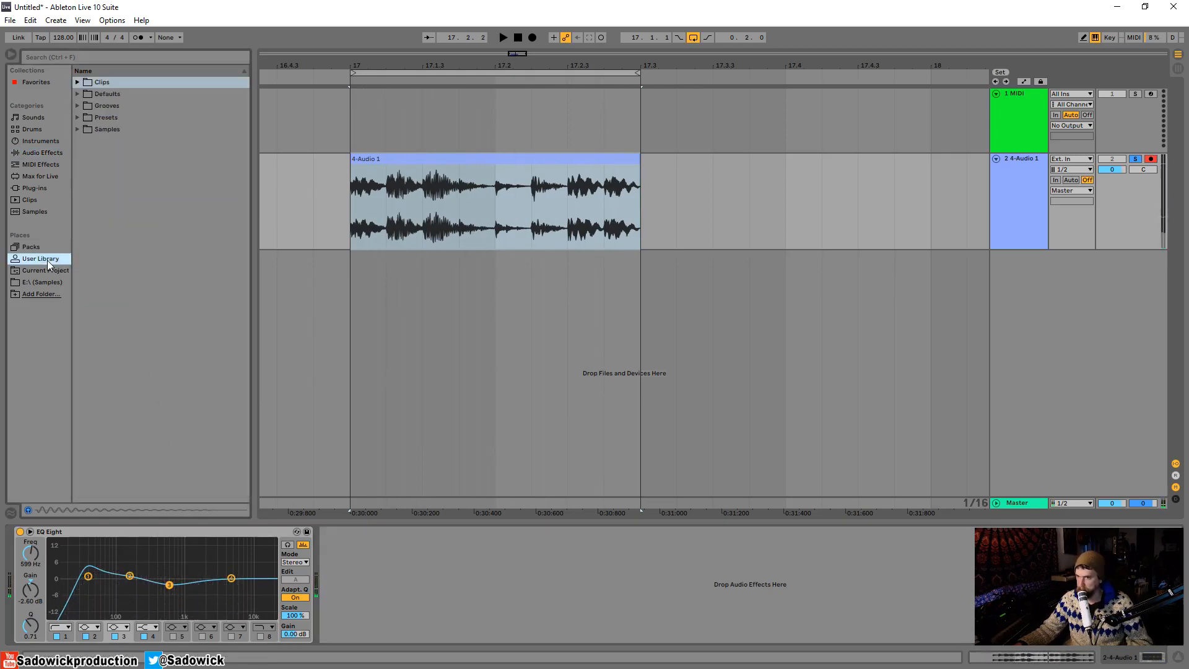
{"action": "left_click", "coordinate": [31, 282]}
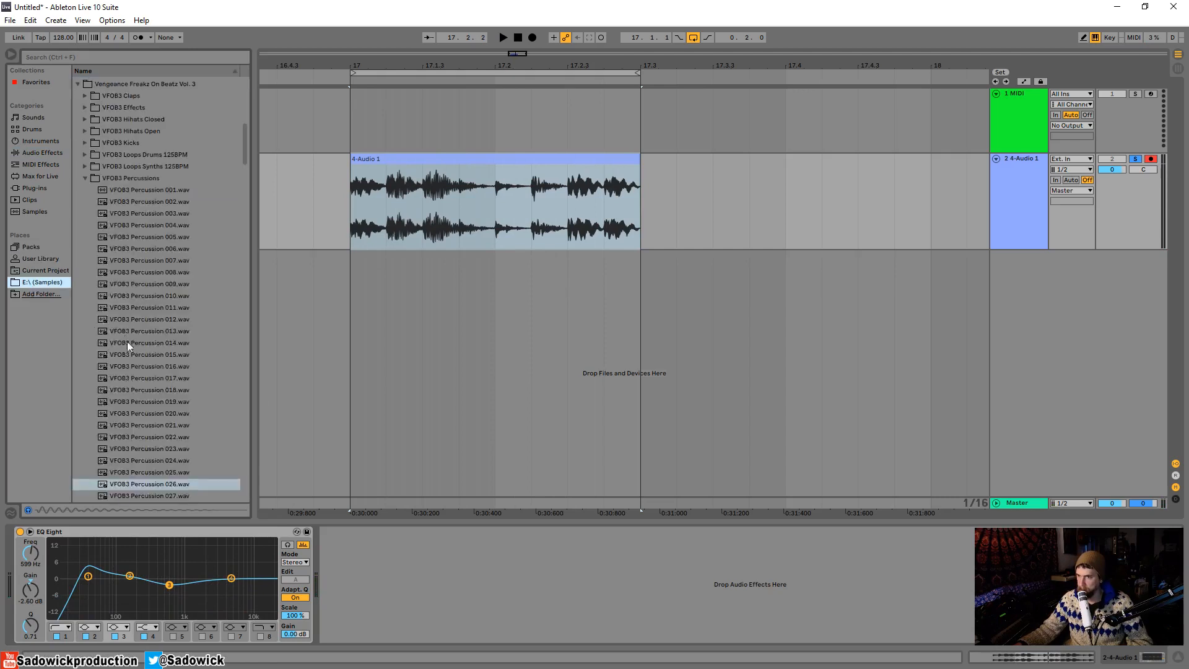
{"action": "left_click", "coordinate": [85, 179]}
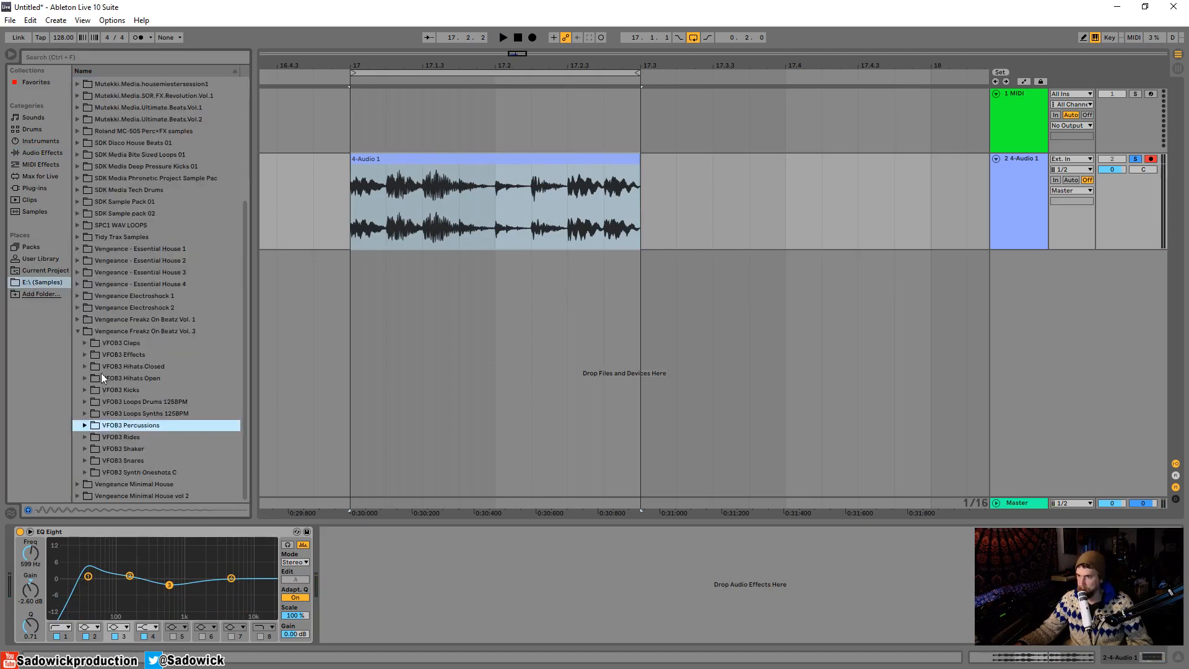
{"action": "left_click", "coordinate": [85, 390]}
{"action": "left_click", "coordinate": [129, 416]}
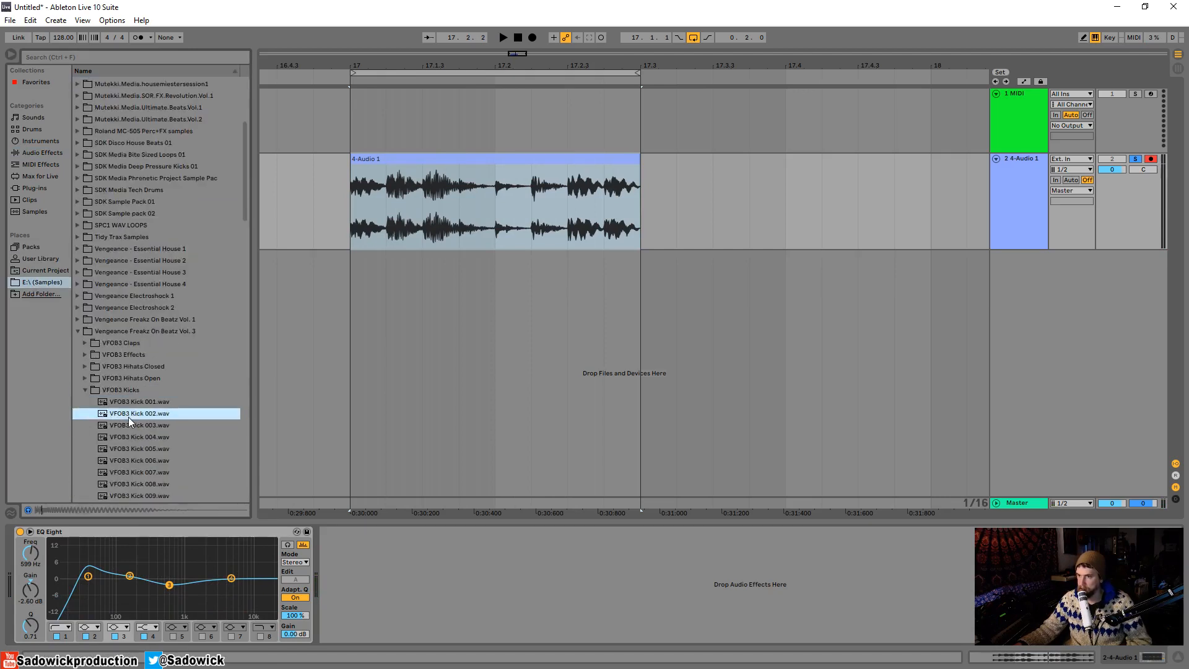
{"action": "key", "text": "Down"}
{"action": "key", "text": "Down"}
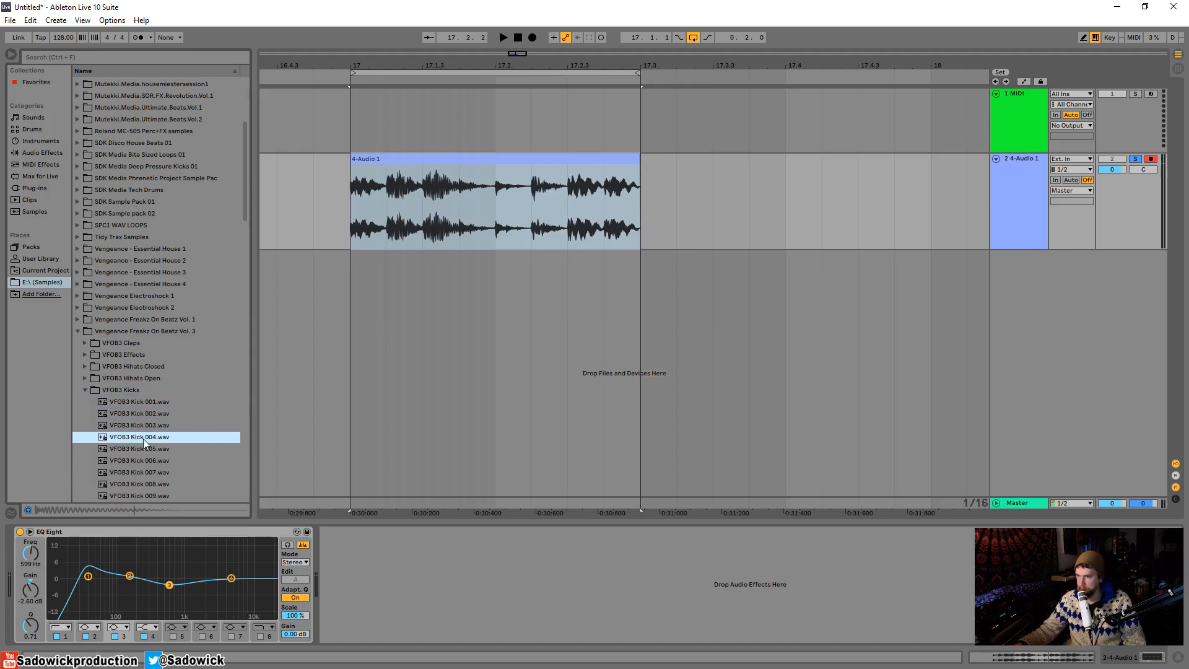
{"action": "key", "text": "Down"}
{"action": "key", "text": "Down"}
{"action": "key", "text": "Down"}
{"action": "key", "text": "Down"}
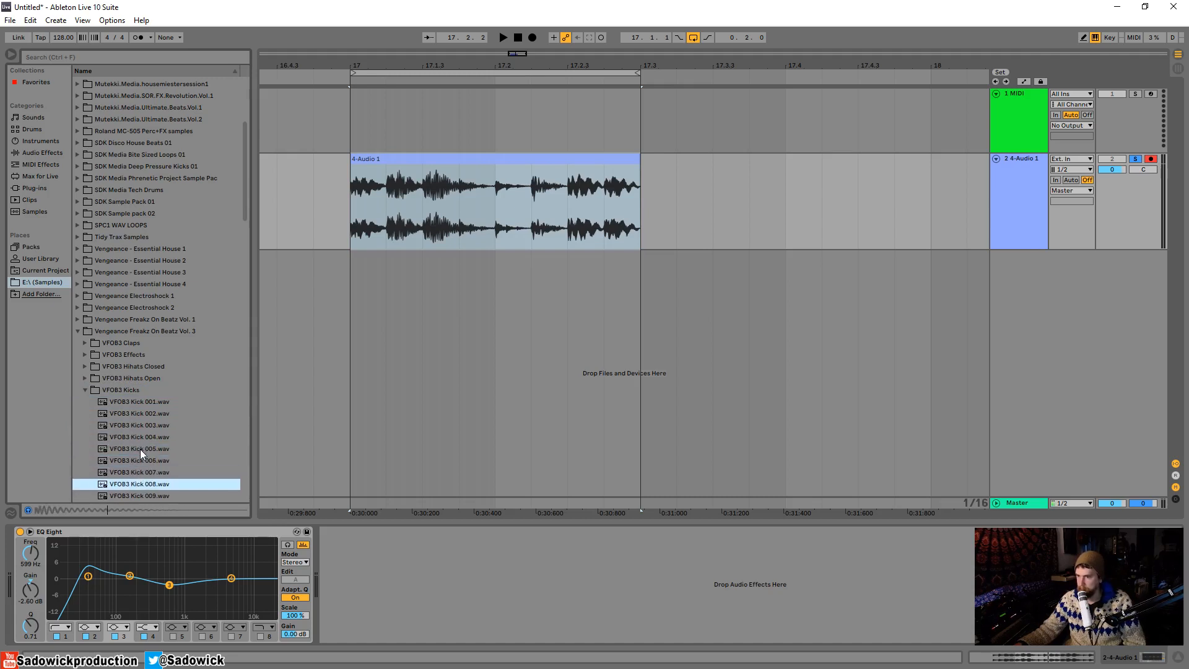
{"action": "key", "text": "Down"}
{"action": "key", "text": "Down"}
{"action": "key", "text": "Down"}
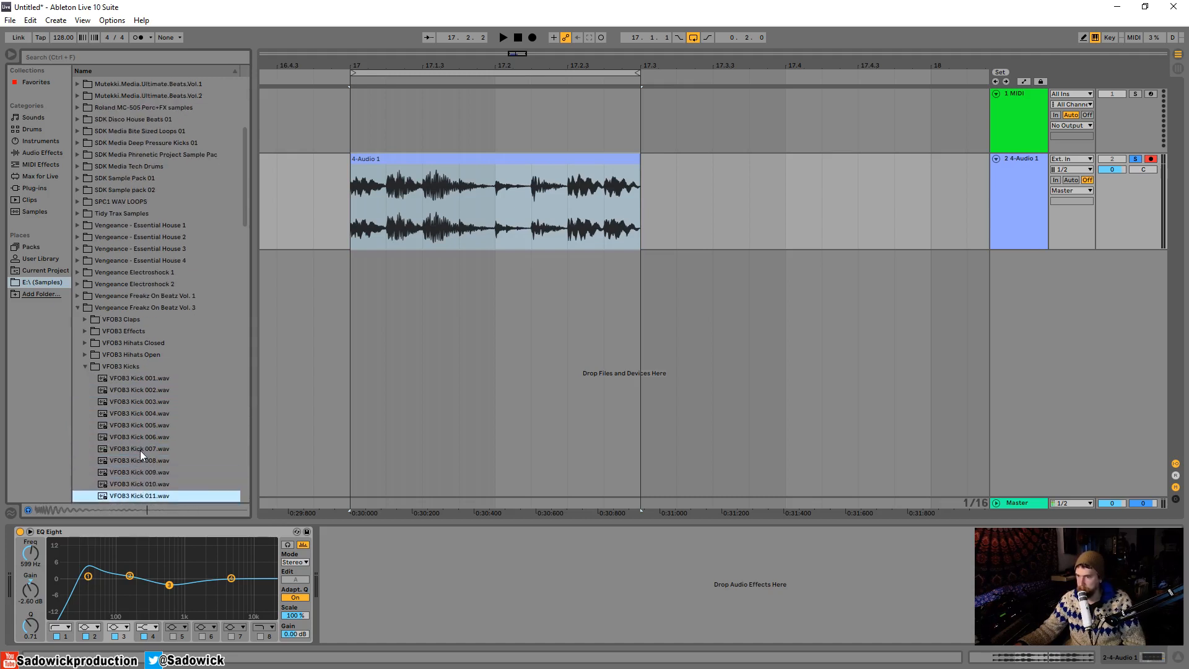
Place VFOB3 Kick 011 on a new audio track at bar 17, trim it to about one beat and duplicate it
{"action": "left_click_drag", "start_coordinate": [139, 489], "coordinate": [346, 300]}
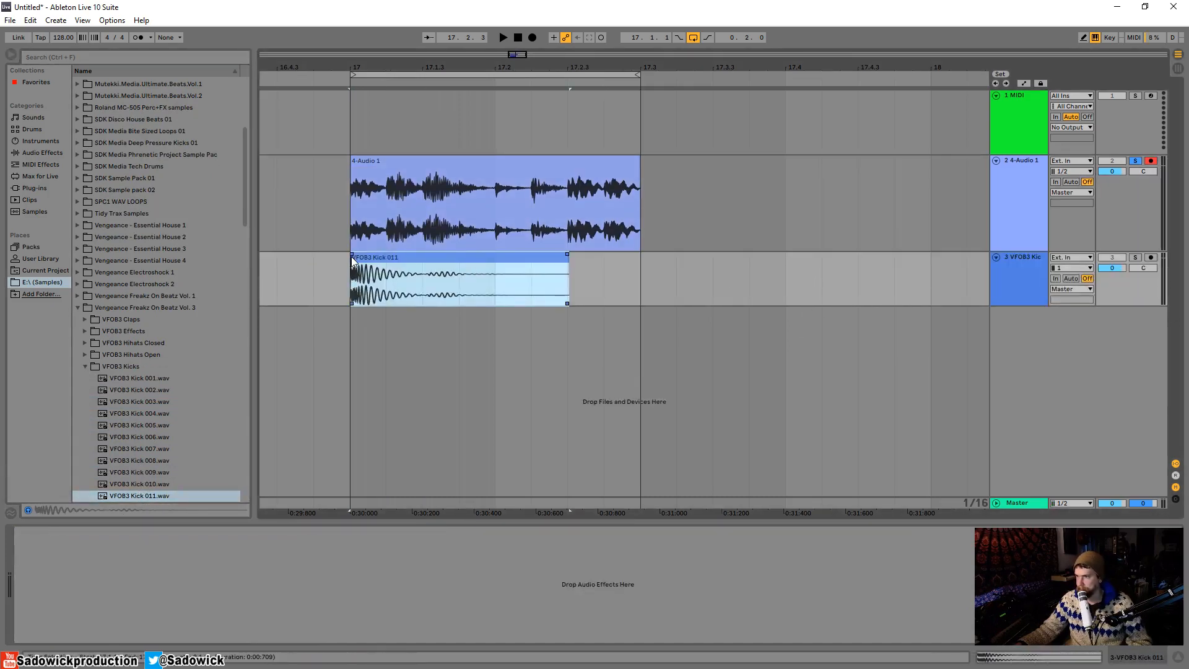
{"action": "left_click_drag", "start_coordinate": [569, 266], "coordinate": [499, 269]}
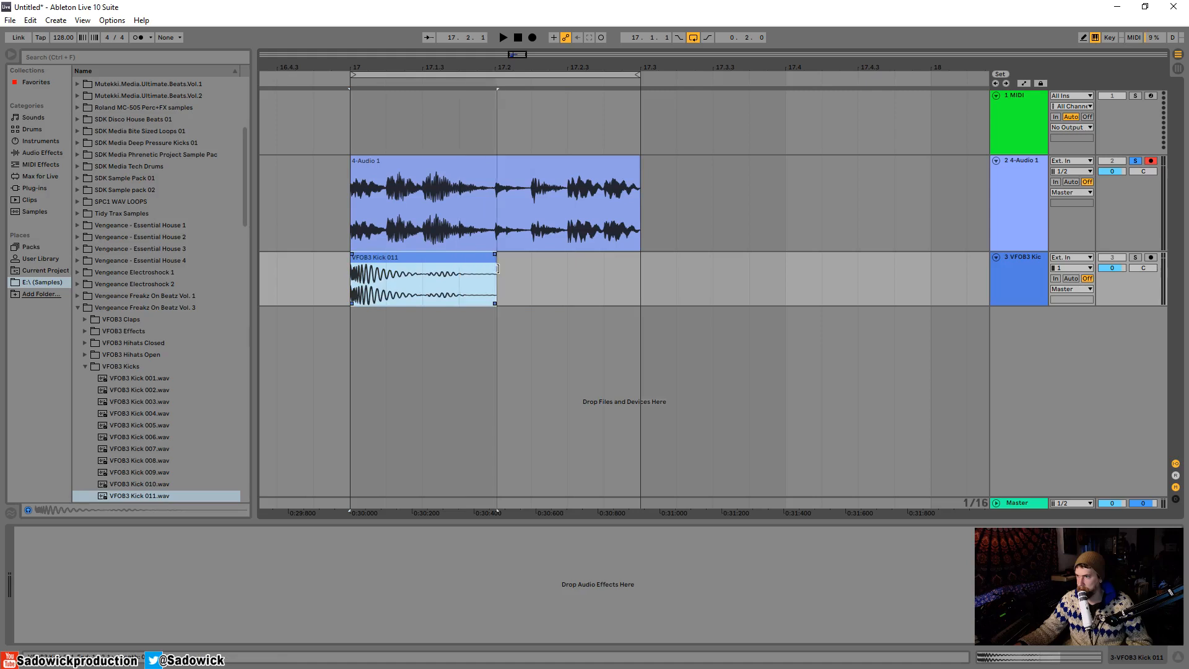
{"action": "key", "text": "ctrl+d"}
Solo the kick track instead of the resampled loop and play the two kicks
{"action": "key", "text": "space"}
{"action": "key", "text": "space"}
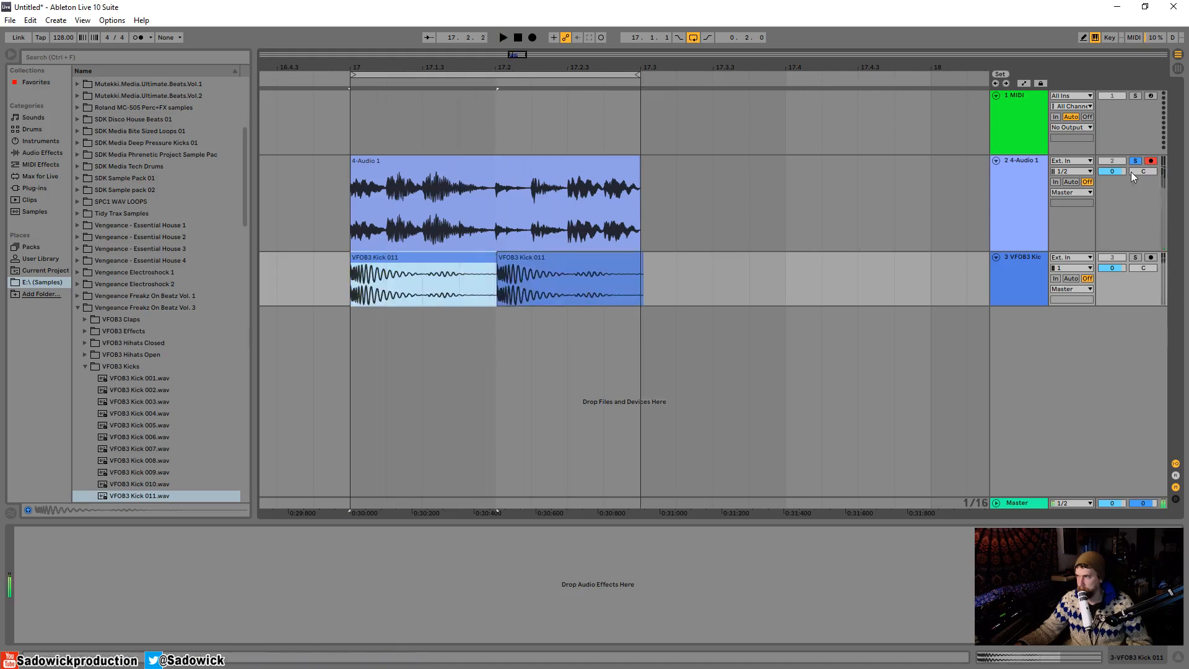
{"action": "left_click", "coordinate": [1135, 257]}
{"action": "key", "text": "space"}
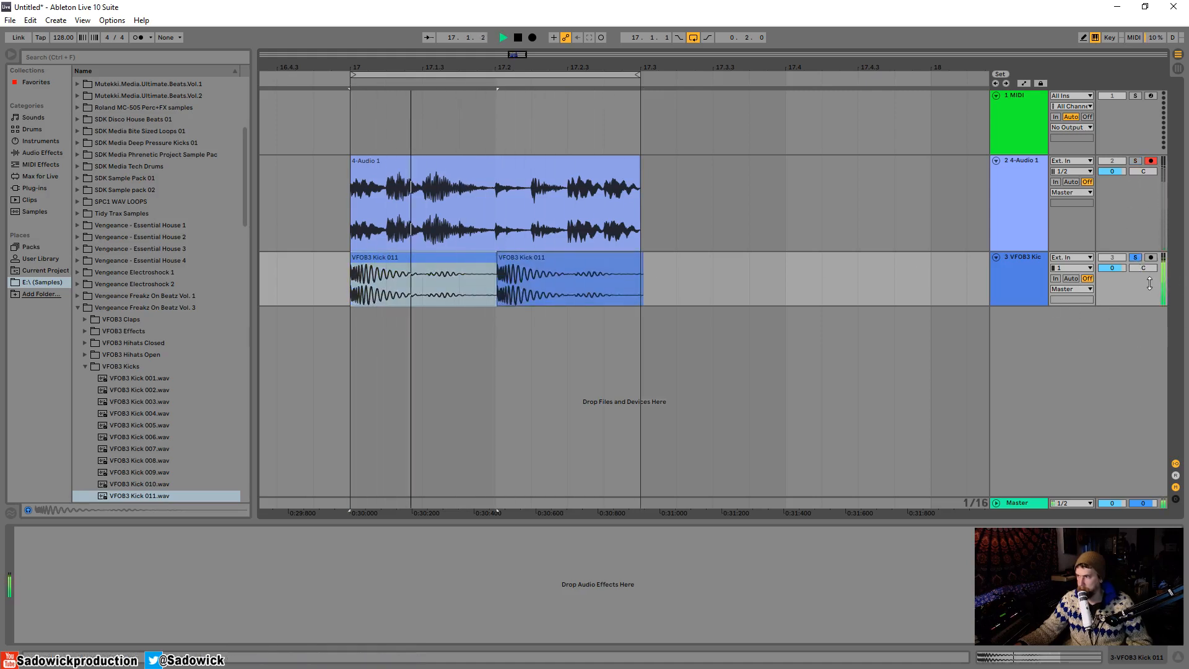
Place VFOB3 Kick 016 on a new audio track at 17.1.3 and unsolo the first kick track
{"action": "left_click_drag", "start_coordinate": [1072, 307], "coordinate": [1073, 337]}
{"action": "key", "text": "space"}
{"action": "scroll", "coordinate": [128, 462], "scroll_direction": "down", "scroll_amount": 3}
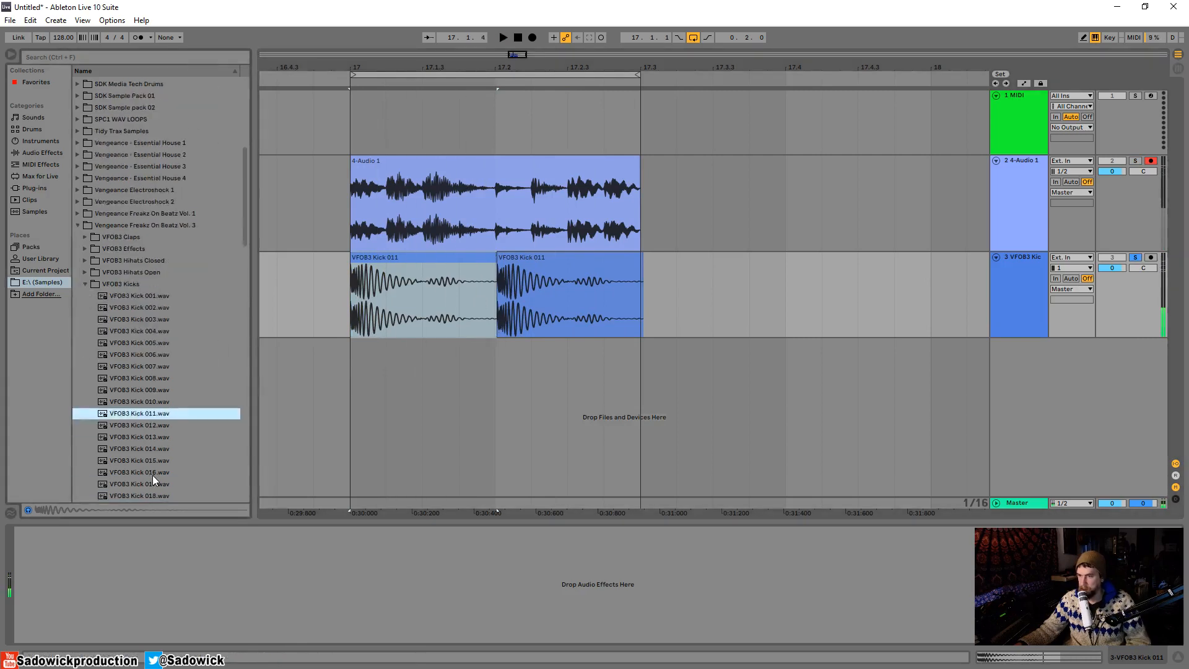
{"action": "left_click", "coordinate": [152, 472]}
{"action": "left_click_drag", "start_coordinate": [154, 480], "coordinate": [434, 352]}
{"action": "left_click", "coordinate": [385, 347]}
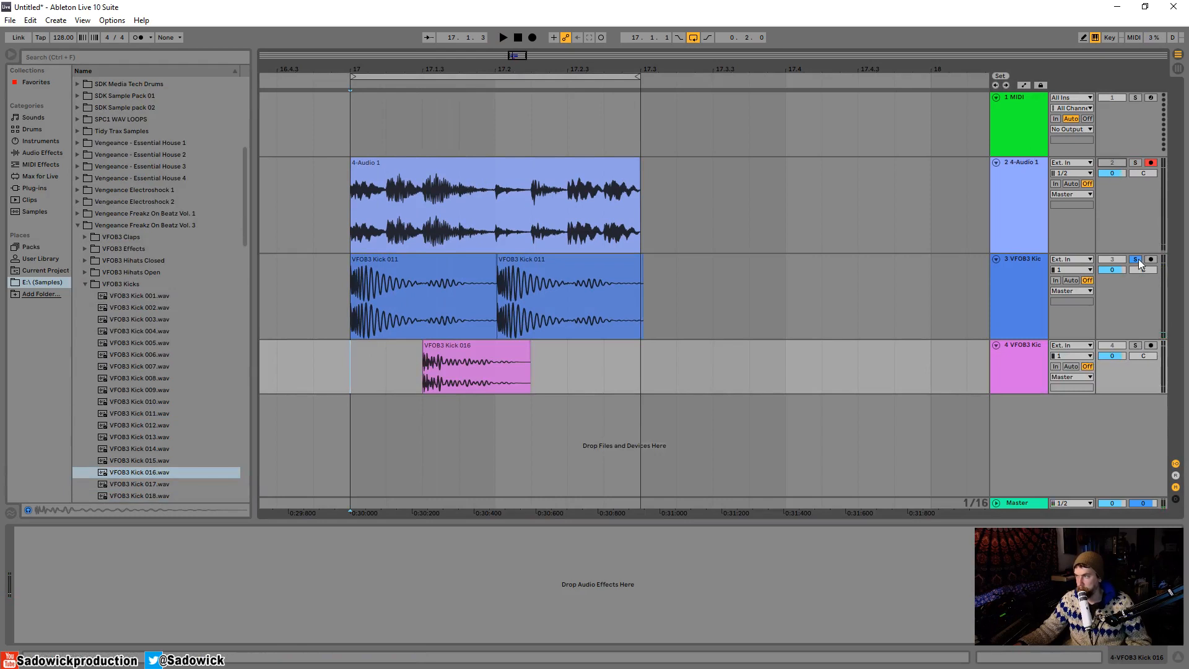
{"action": "left_click_drag", "start_coordinate": [1118, 205], "coordinate": [1119, 148]}
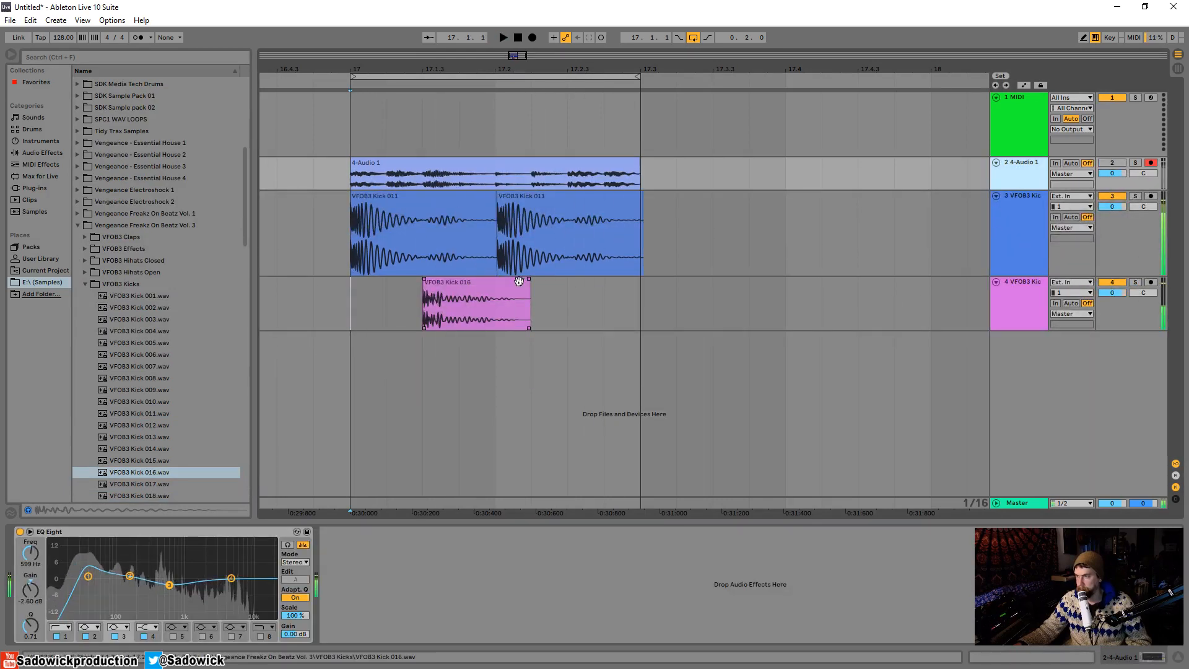
Trim the VFOB3 Kick 016 clip to one sixteenth note, duplicate it directly behind itself and play the pattern
{"action": "left_click_drag", "start_coordinate": [528, 295], "coordinate": [457, 294]}
{"action": "key", "text": "space"}
{"action": "key", "text": "space"}
{"action": "key", "text": "ctrl+d"}
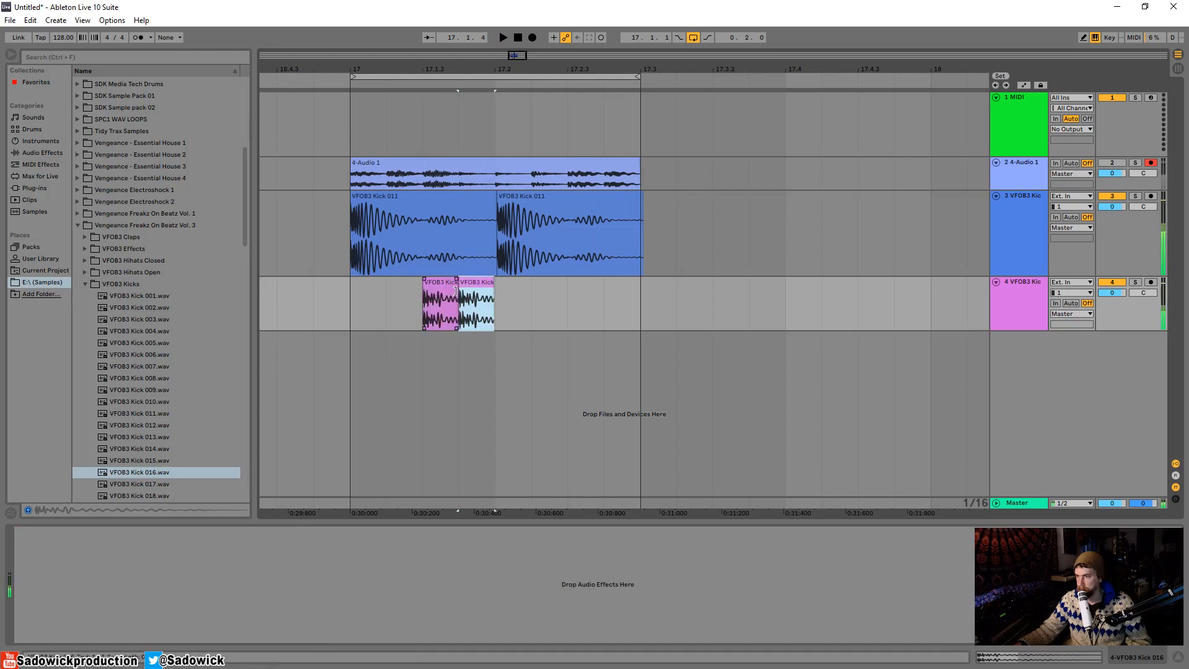
{"action": "left_click", "coordinate": [444, 282]}
{"action": "key", "text": "space"}
{"action": "left_click", "coordinate": [480, 303]}
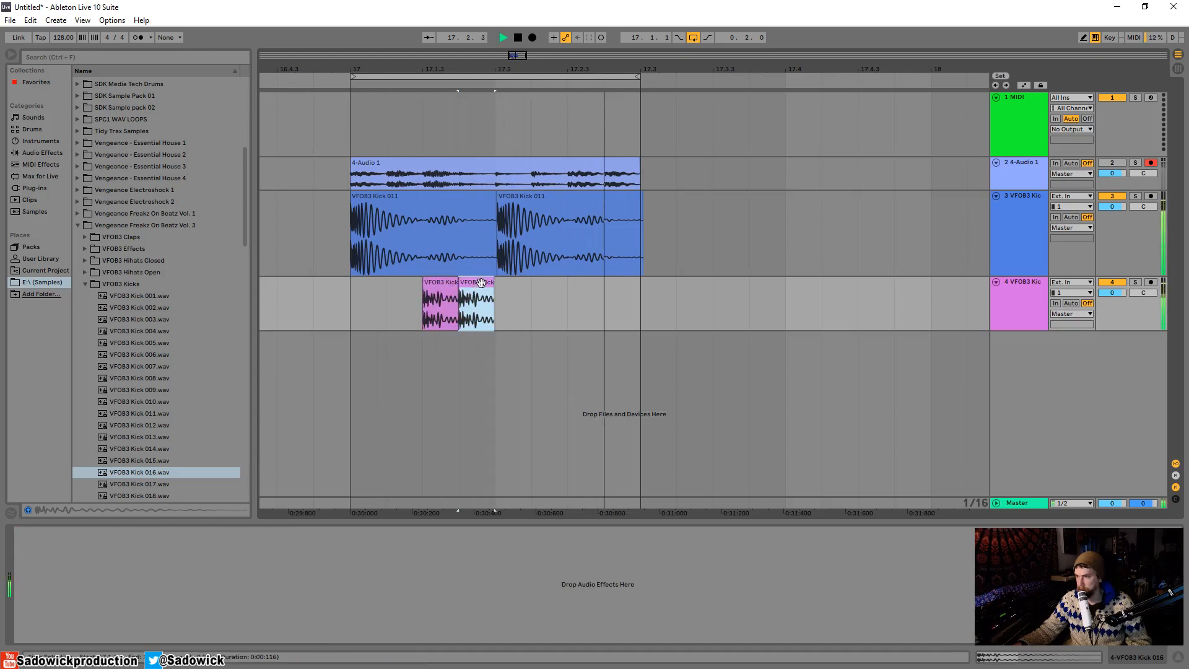
{"action": "key", "text": "space"}
Reverse the first VFOB3 Kick 016 clip, extend its start back to 17.1.2 and play the loop
{"action": "left_click", "coordinate": [437, 307]}
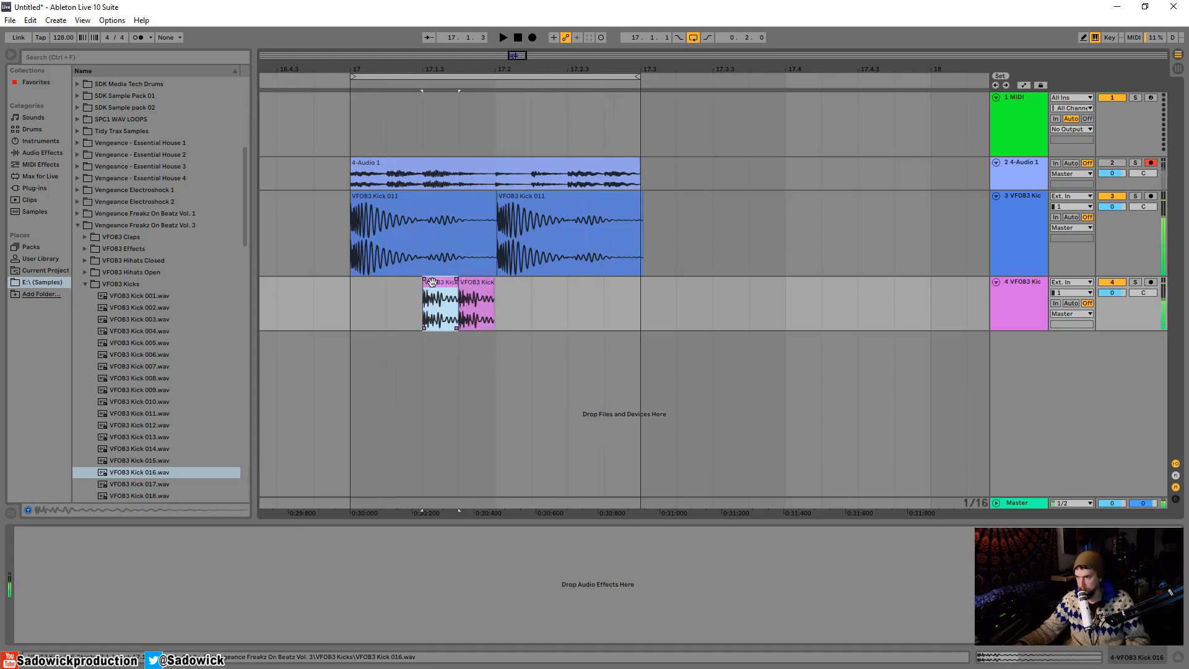
{"action": "key", "text": "r"}
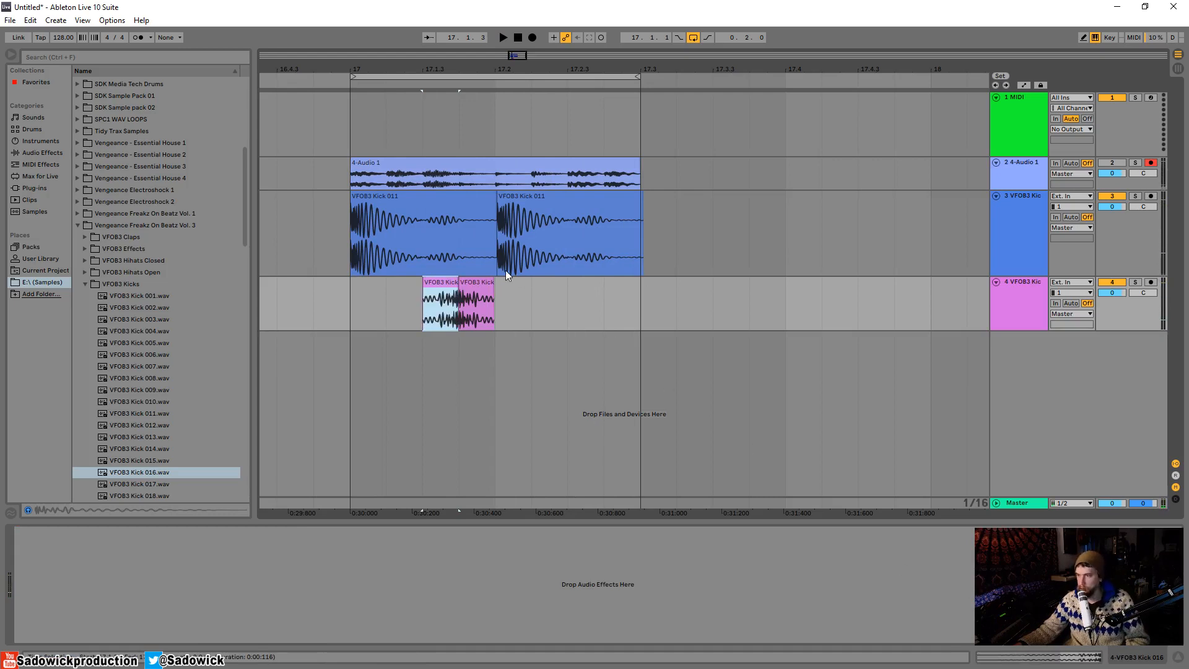
{"action": "left_click_drag", "start_coordinate": [425, 286], "coordinate": [386, 286]}
{"action": "left_click", "coordinate": [344, 301]}
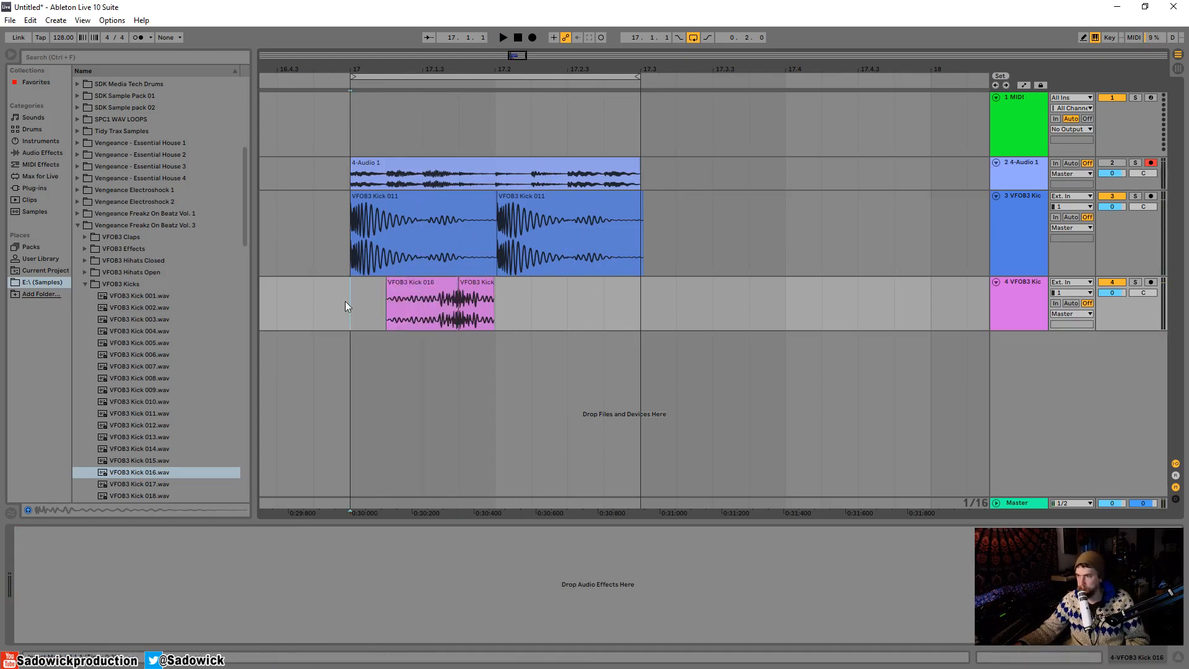
{"action": "key", "text": "space"}
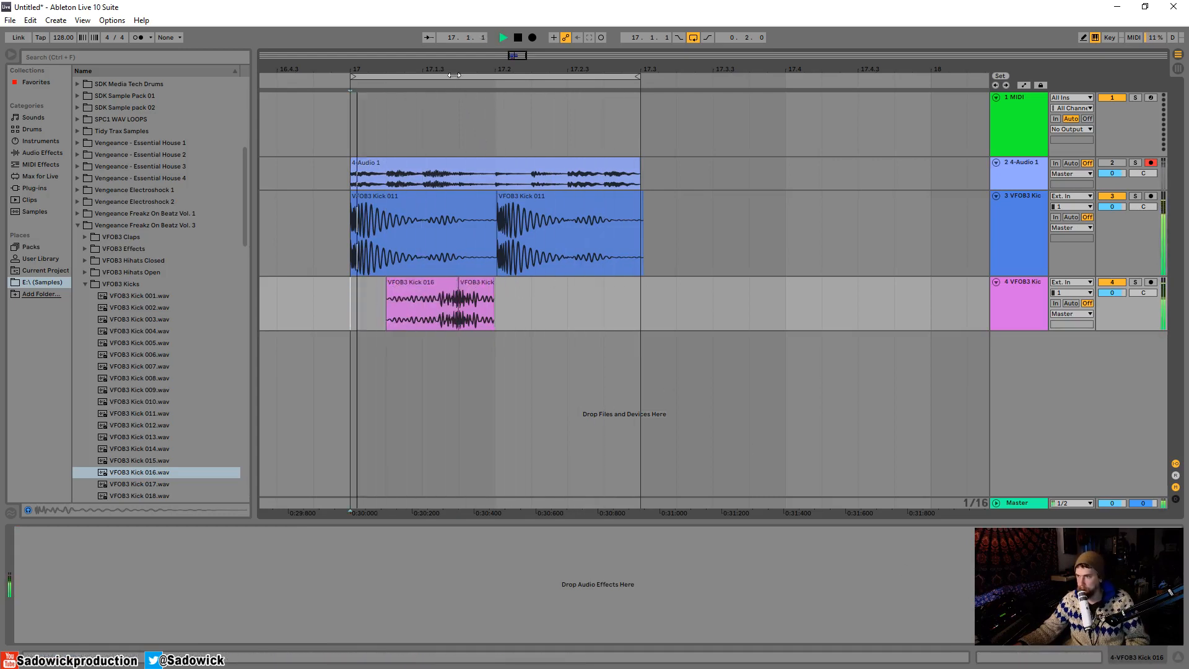
Switch to a finer adaptive grid, shorten the end of the reversed Kick 016 clip by about a 1/64 note and play the loop from bar 17
{"action": "scroll", "coordinate": [465, 282], "scroll_direction": "up", "scroll_amount": 5}
{"action": "left_click", "coordinate": [494, 287]}
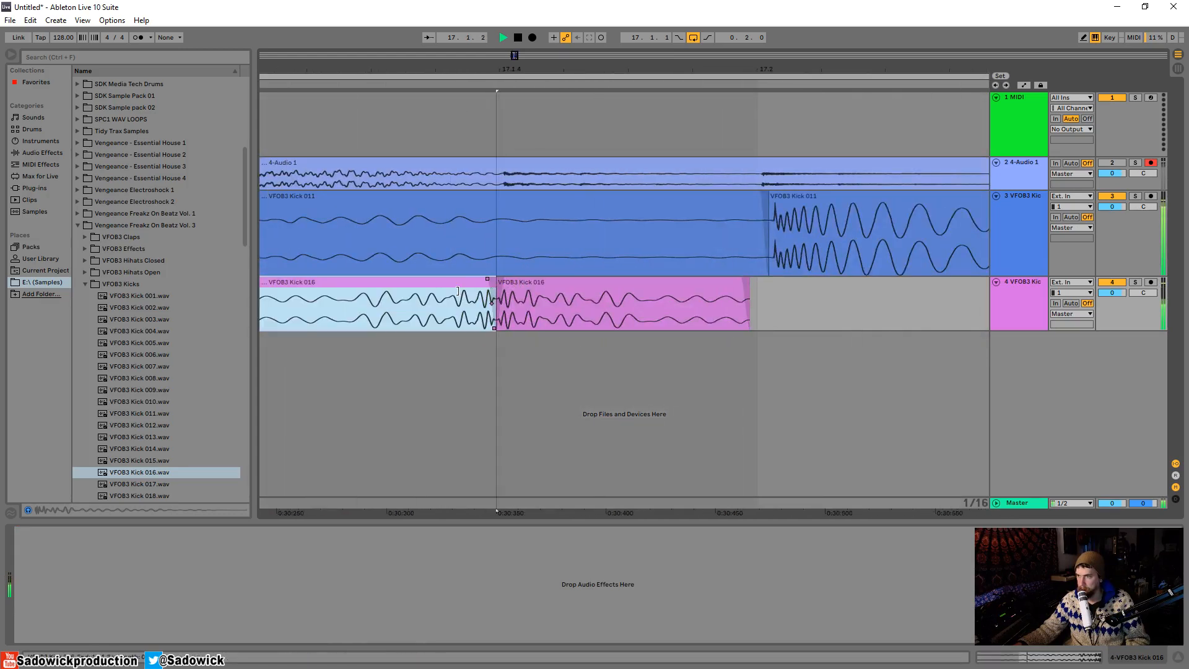
{"action": "right_click", "coordinate": [453, 305]}
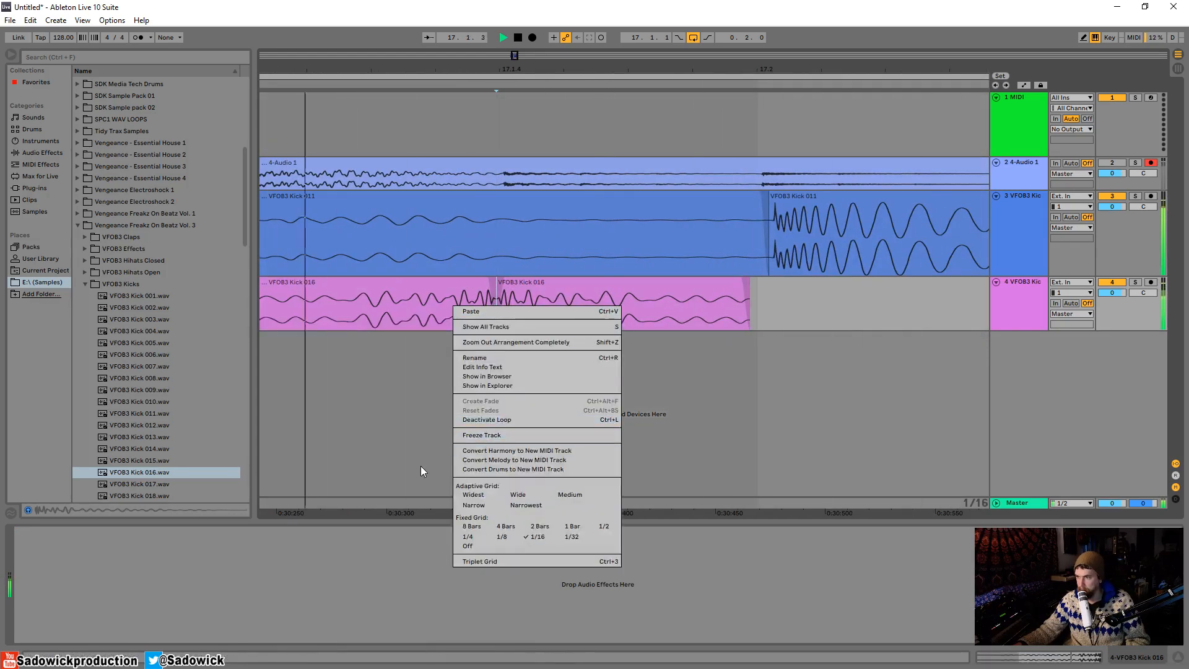
{"action": "left_click", "coordinate": [407, 415]}
{"action": "right_click", "coordinate": [433, 386]}
{"action": "left_click", "coordinate": [463, 582]}
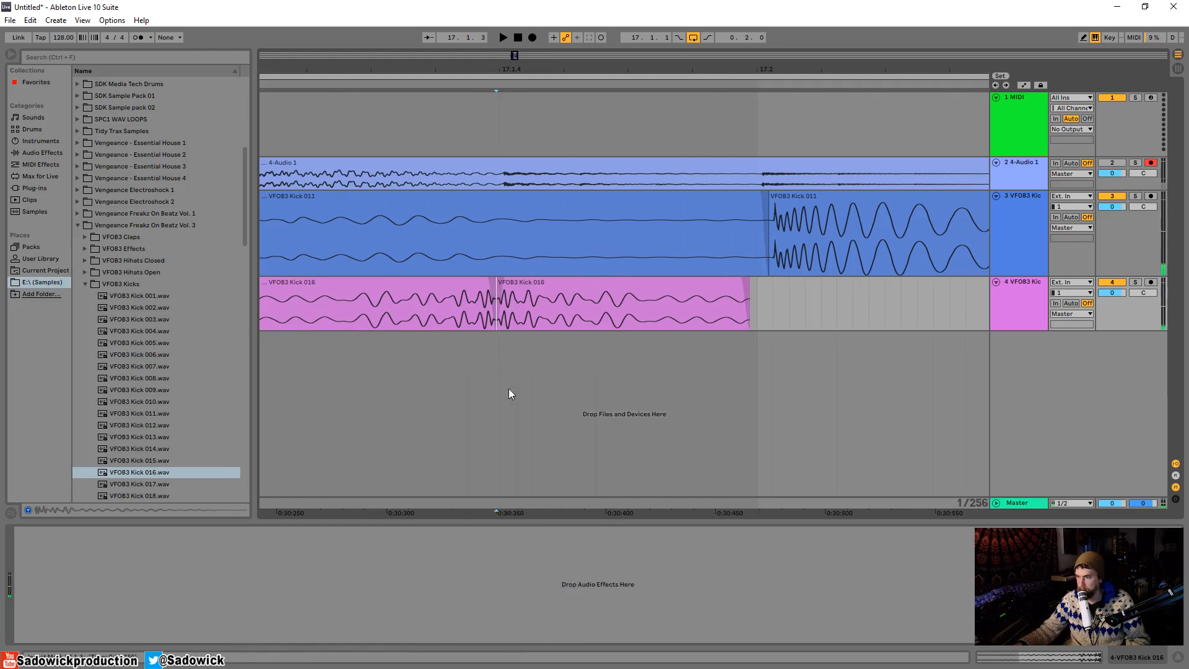
{"action": "left_click_drag", "start_coordinate": [494, 287], "coordinate": [436, 287]}
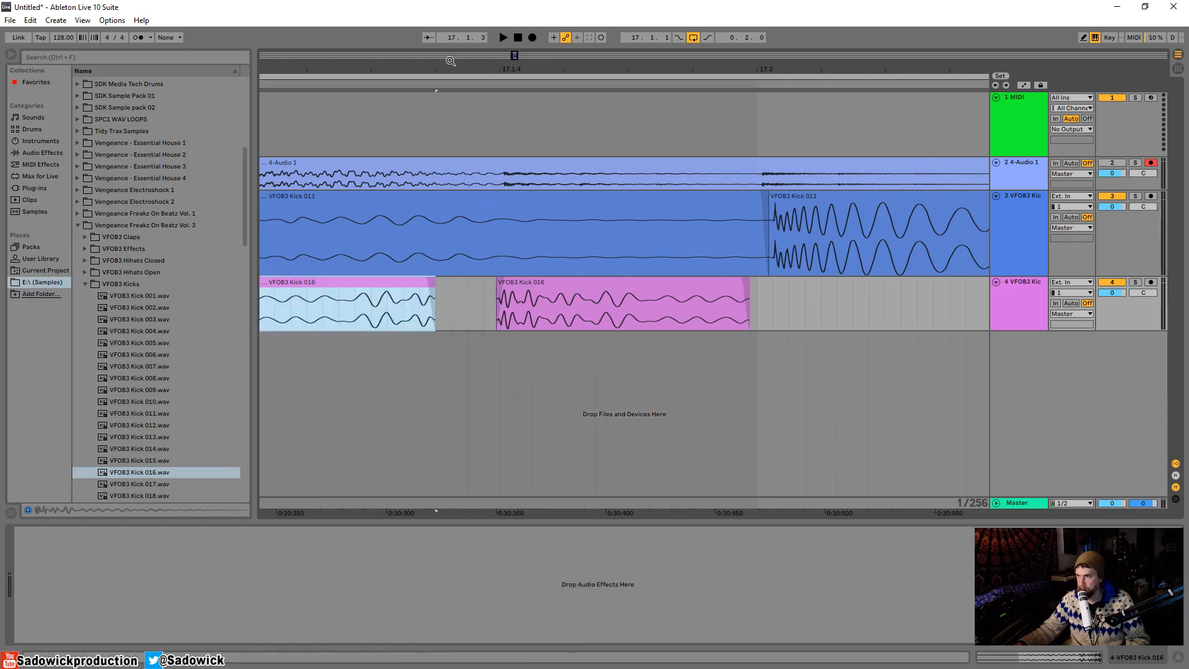
{"action": "mouse_move", "coordinate": [452, 62]}
{"action": "left_mouse_down"}
{"action": "mouse_move", "coordinate": [439, 60]}
{"action": "mouse_move", "coordinate": [439, 134]}
{"action": "left_mouse_up"}
{"action": "key", "text": "space"}
{"action": "left_click", "coordinate": [407, 300]}
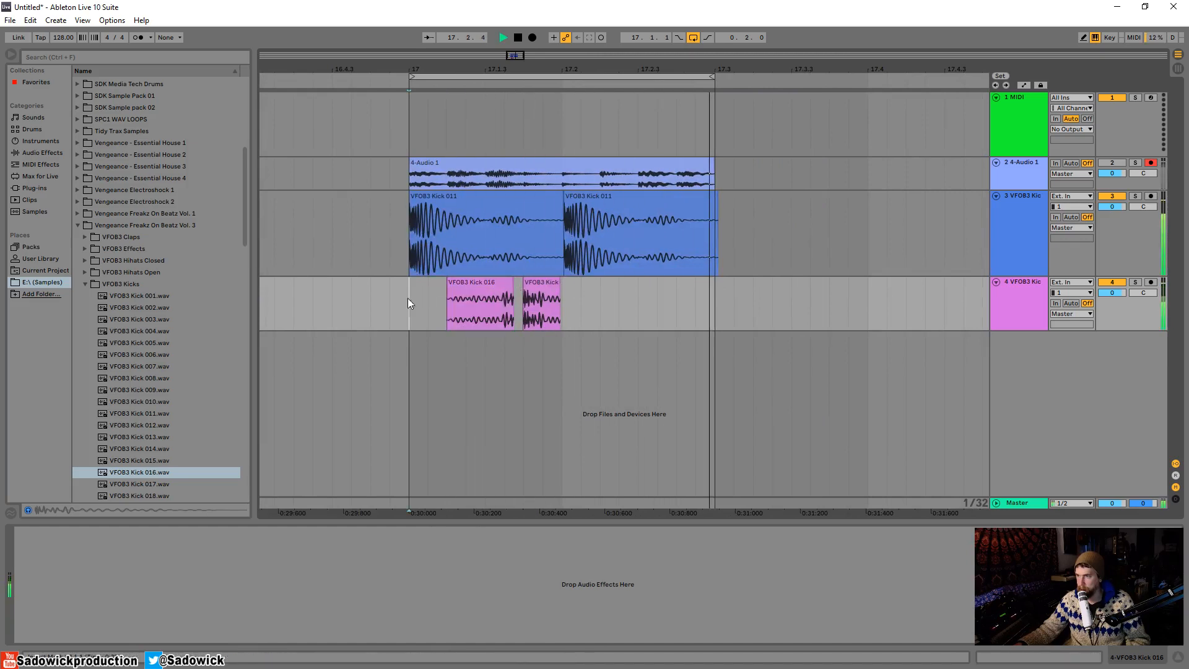
Duplicate the Kick 016 pattern onto beat 17.2, keeping only the copy of its last short clip, moved to 17.2.3
{"action": "left_click_drag", "start_coordinate": [566, 295], "coordinate": [414, 300]}
{"action": "key", "text": "ctrl+d"}
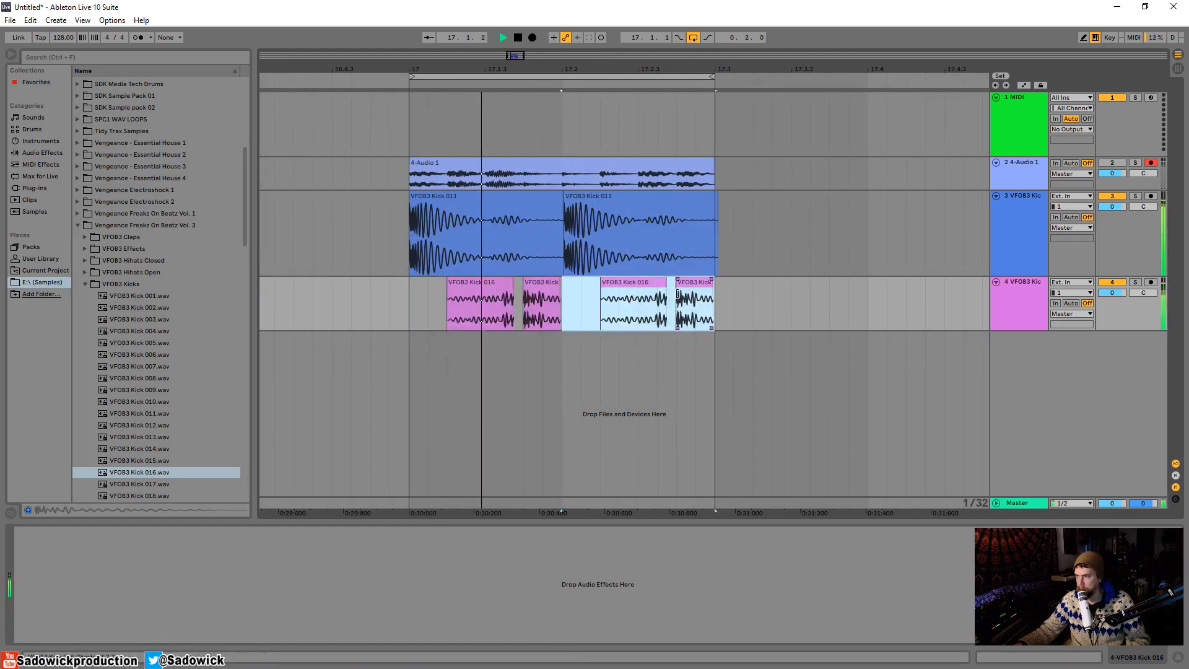
{"action": "left_click", "coordinate": [650, 283]}
{"action": "key", "text": "Delete"}
{"action": "left_click_drag", "start_coordinate": [708, 283], "coordinate": [673, 293]}
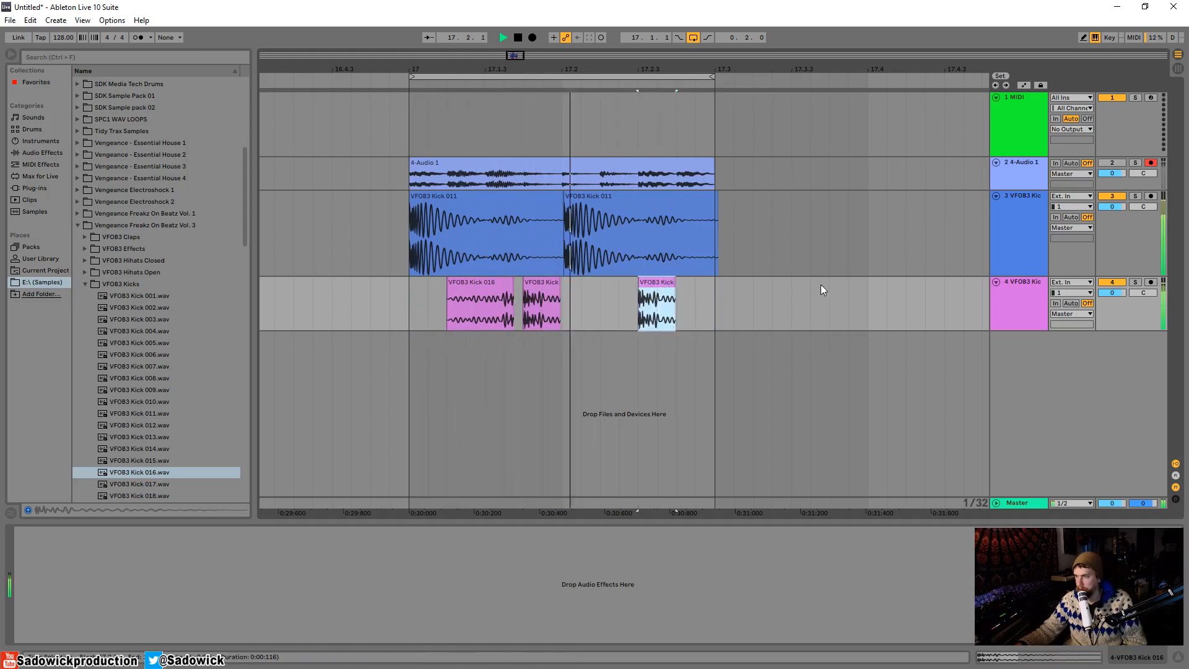
Add a short fade-in to the Kick 016 clip at 17.2.3
{"action": "left_click_drag", "start_coordinate": [650, 65], "coordinate": [715, 162]}
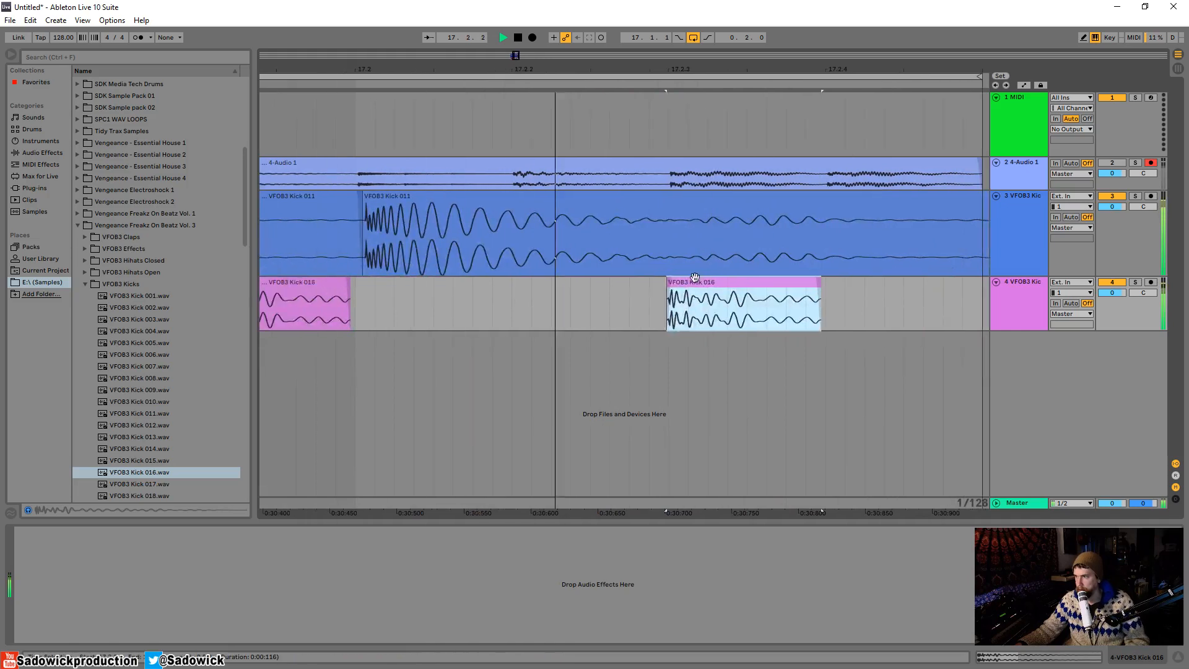
{"action": "left_click_drag", "start_coordinate": [669, 279], "coordinate": [688, 280]}
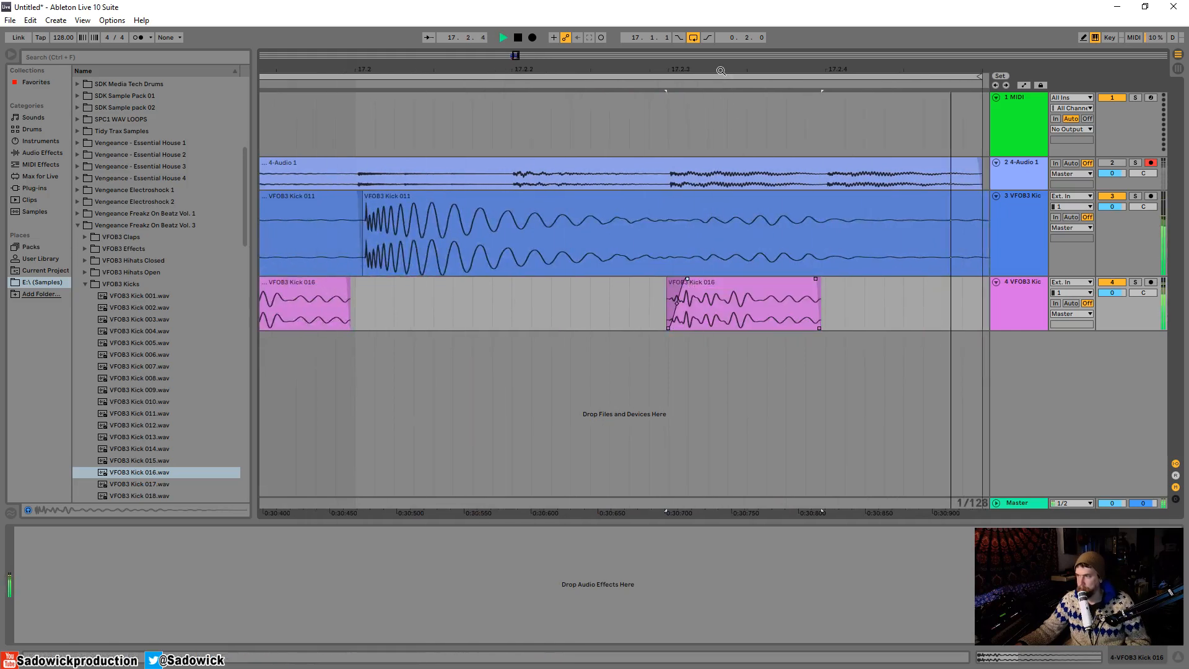
{"action": "left_click_drag", "start_coordinate": [720, 72], "coordinate": [721, 8]}
Stop playback and group the two kick tracks, VFOB3 Kick 011 and VFOB3 Kick 016
{"action": "left_click_drag", "start_coordinate": [1102, 277], "coordinate": [1096, 254]}
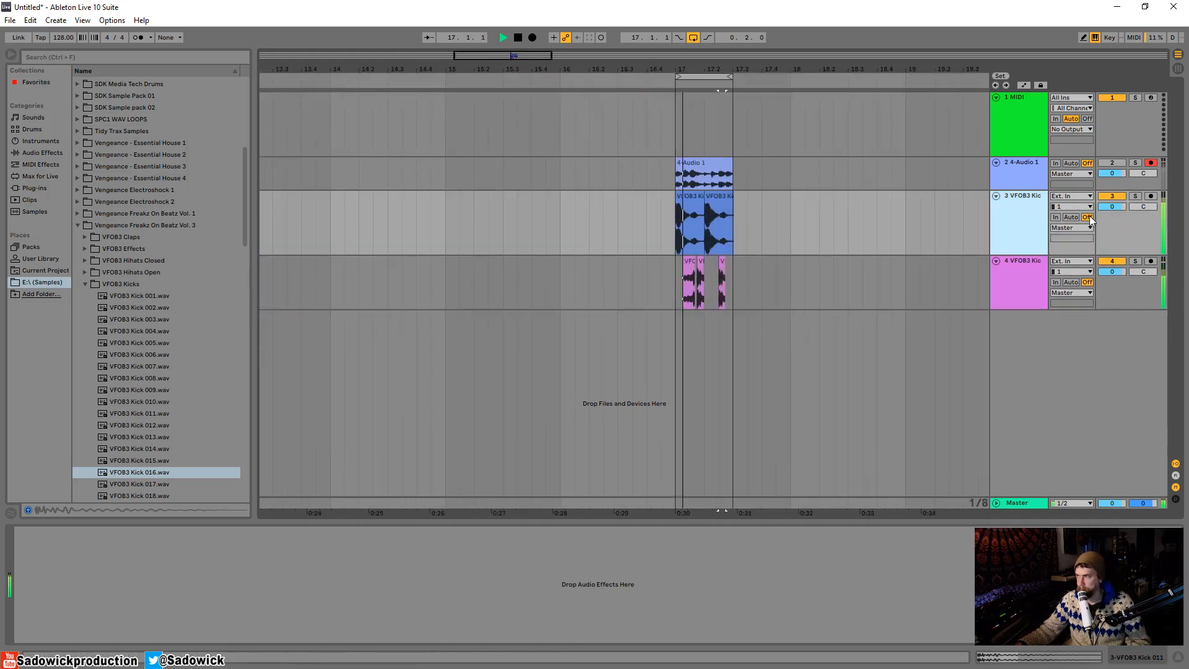
{"action": "key", "text": "space"}
{"action": "left_click_drag", "start_coordinate": [760, 65], "coordinate": [599, 70]}
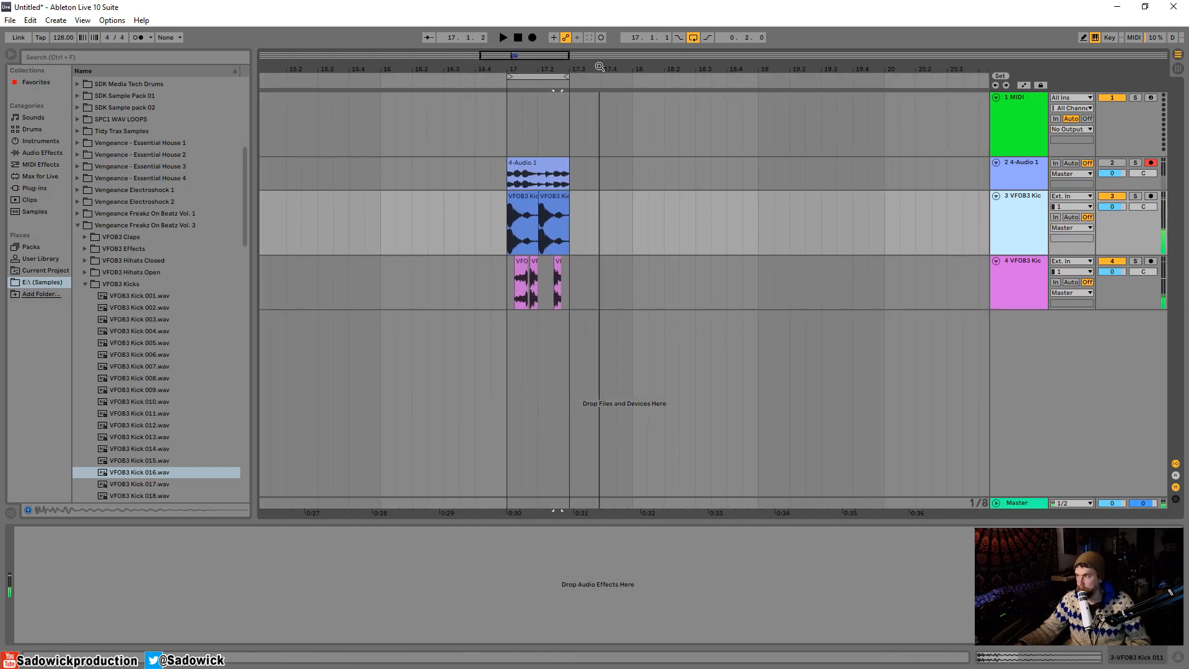
{"action": "left_click", "coordinate": [1027, 261], "text": "shift"}
{"action": "right_click", "coordinate": [1027, 261]}
{"action": "left_click", "coordinate": [1061, 351]}
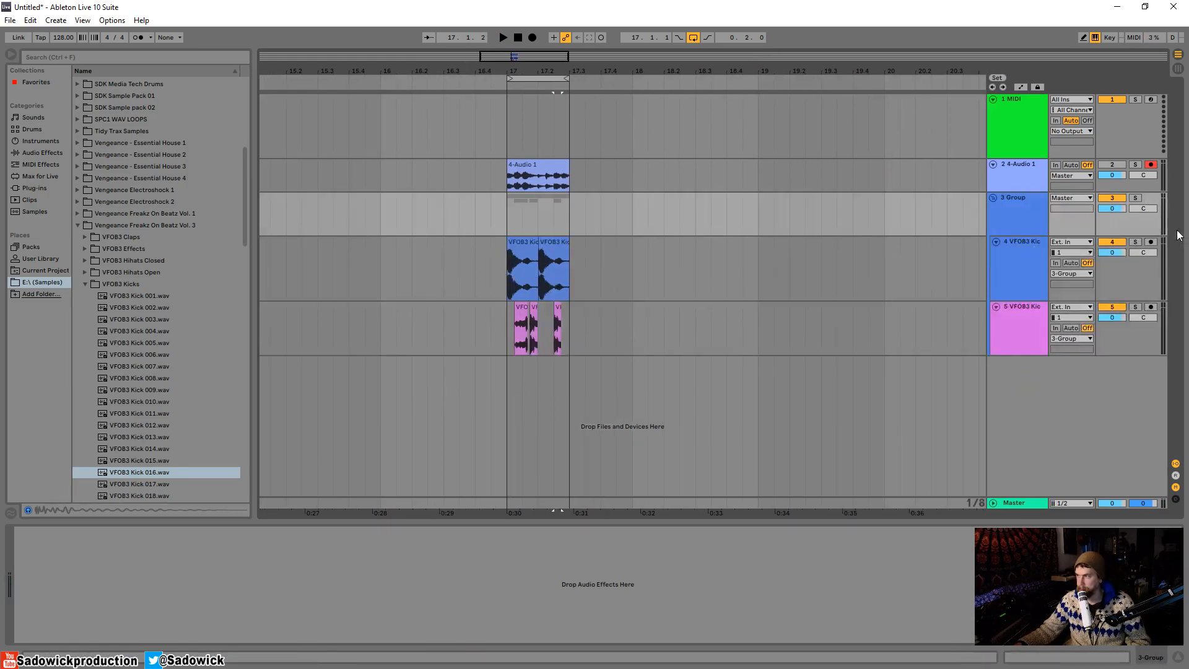
Add the FabFilter Pro-R reverb to the kick group and lower its Mix to about 15% during playback
{"action": "left_click", "coordinate": [28, 187]}
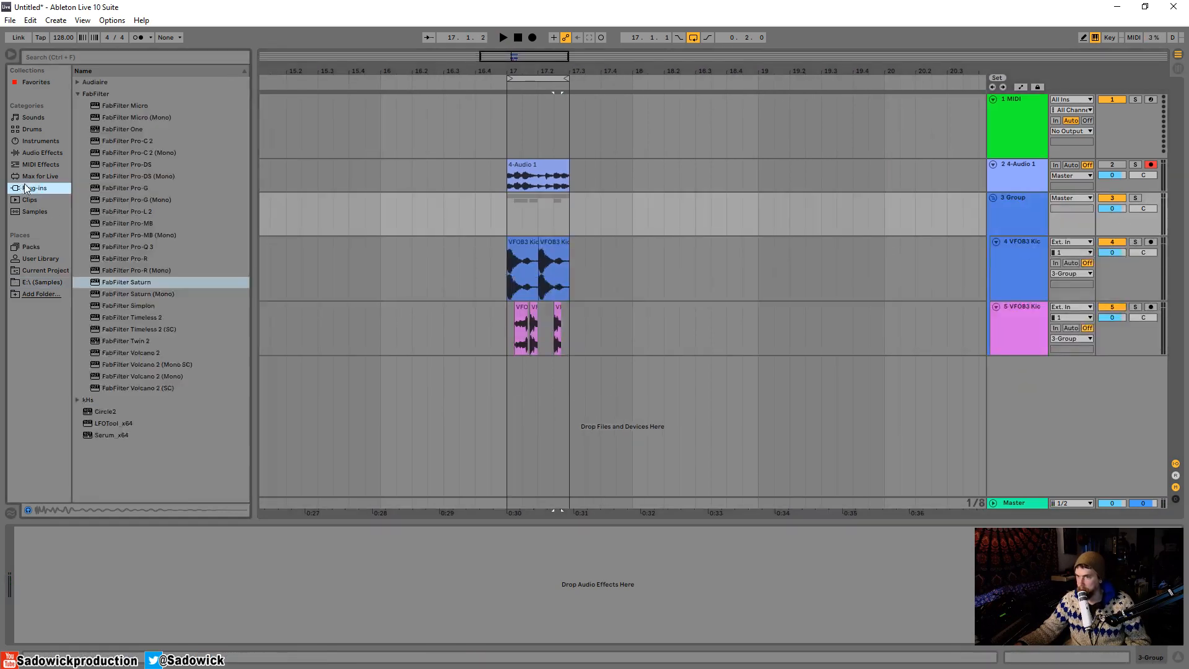
{"action": "left_click_drag", "start_coordinate": [141, 258], "coordinate": [259, 301]}
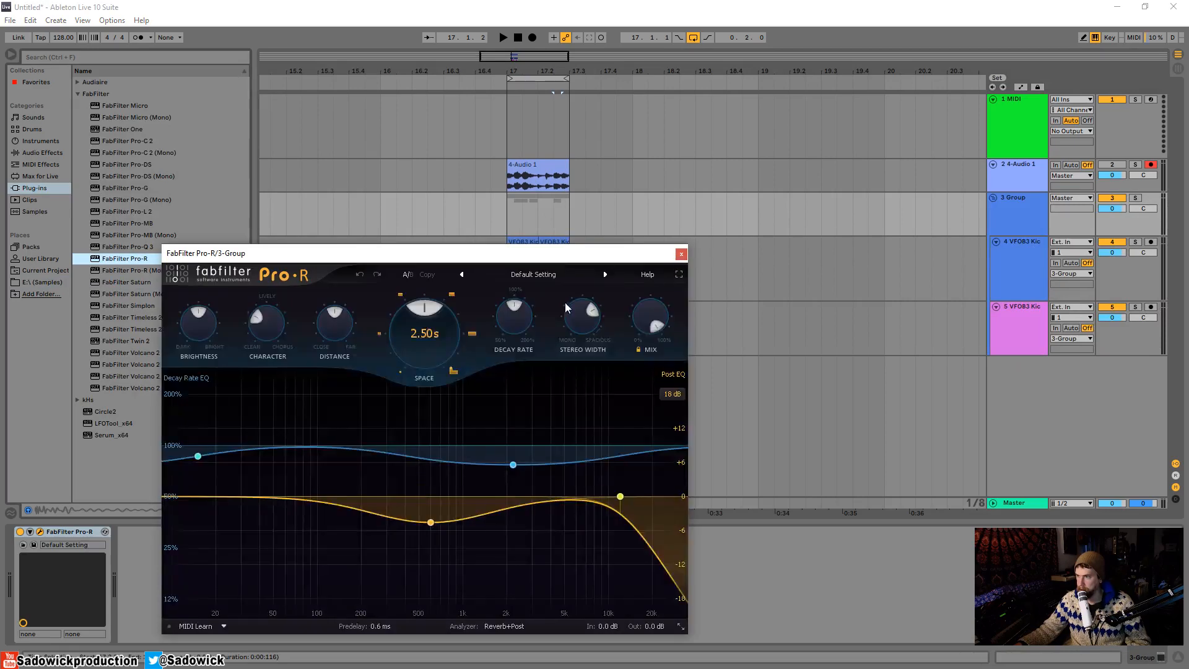
{"action": "key", "text": "space"}
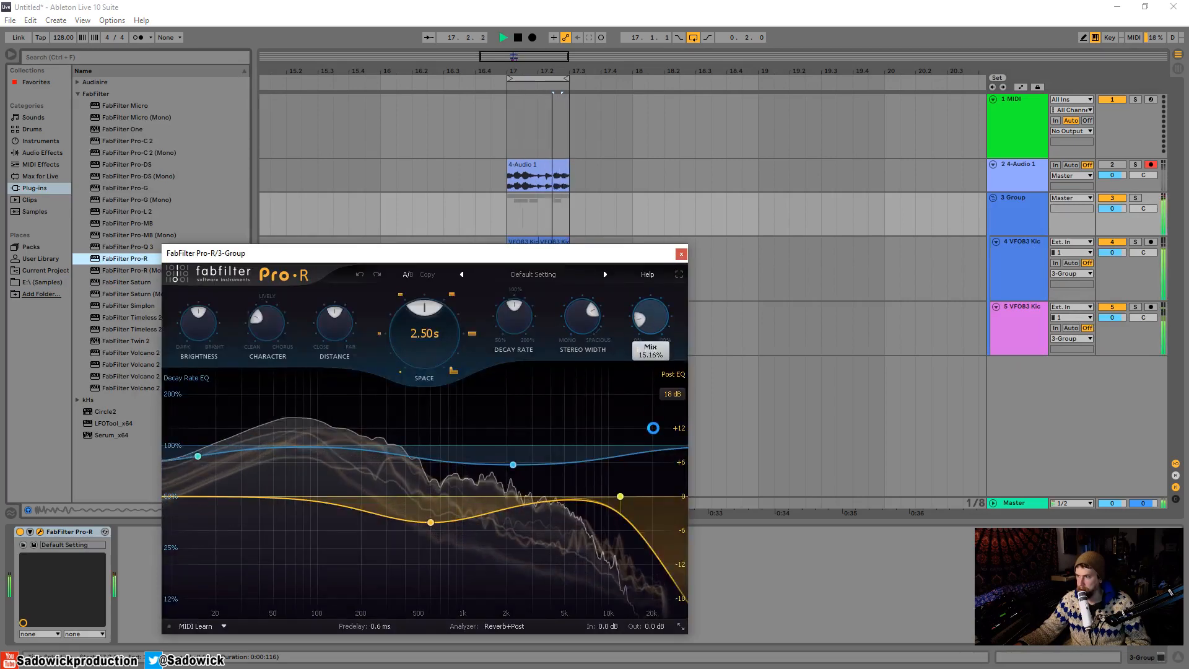
{"action": "left_click", "coordinate": [680, 253]}
Duplicate the clips on both kick tracks and extend the loop to one full bar, from 17 to 18
{"action": "left_click_drag", "start_coordinate": [571, 334], "coordinate": [503, 256]}
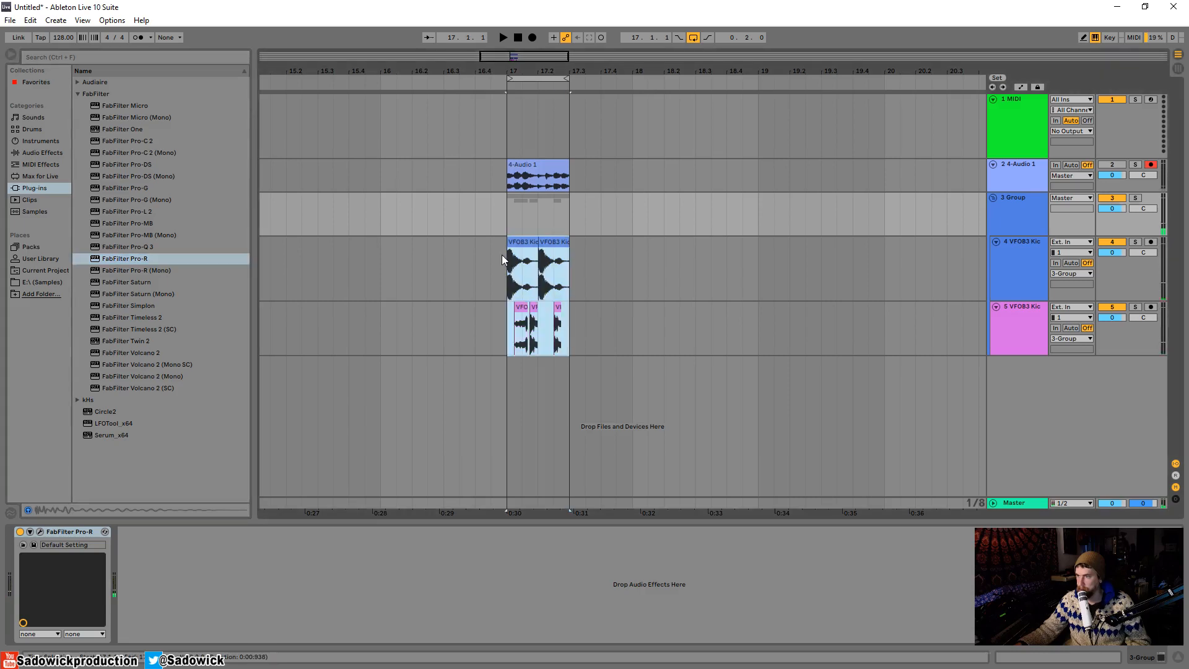
{"action": "key", "text": "ctrl+d"}
{"action": "left_click_drag", "start_coordinate": [561, 79], "coordinate": [630, 79]}
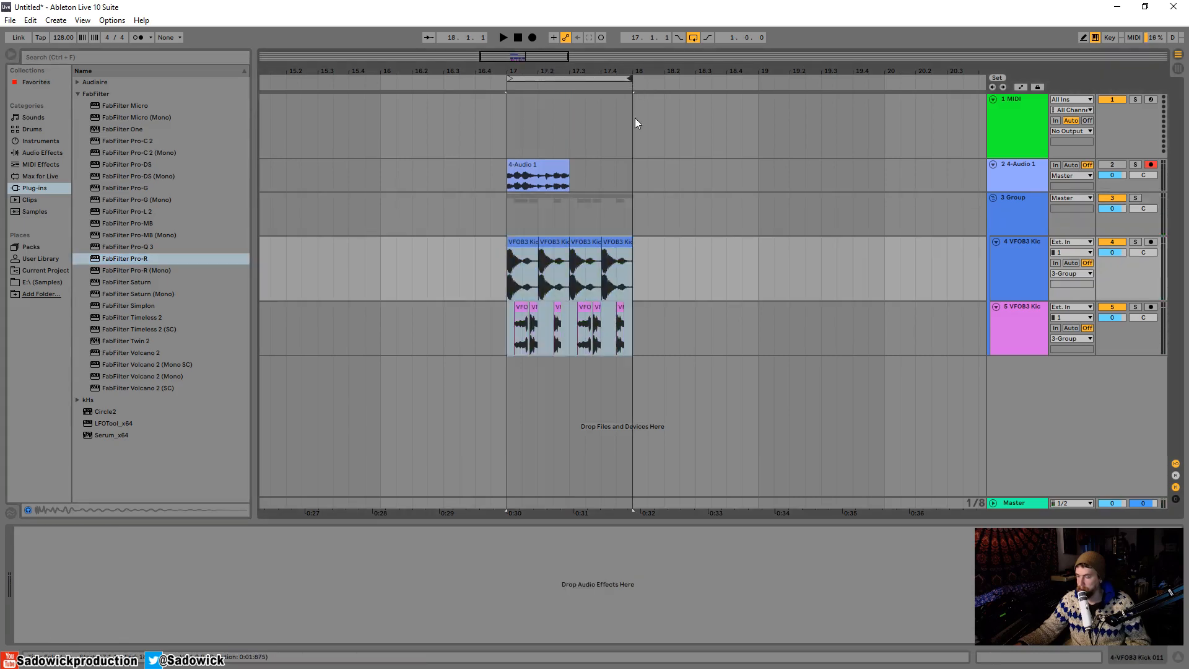
Add FabFilter Saturn after Pro-R on the kick group, choose the Clean Tube style and raise the Drive while playing
{"action": "left_click", "coordinate": [1132, 230]}
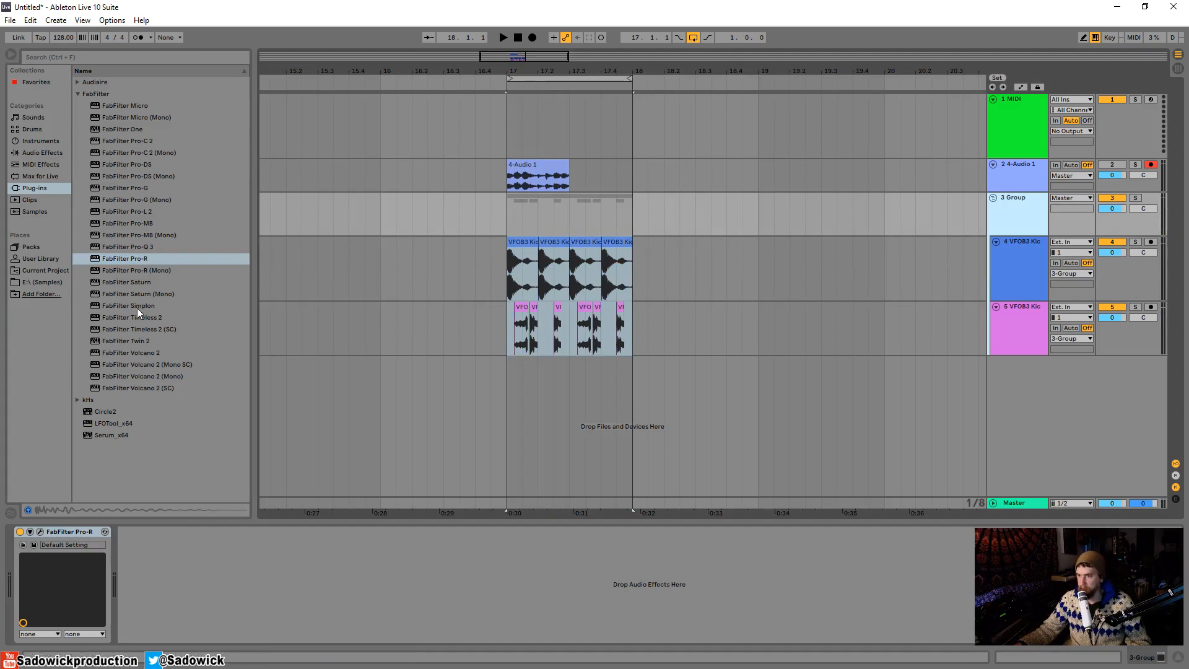
{"action": "left_click_drag", "start_coordinate": [136, 282], "coordinate": [147, 567]}
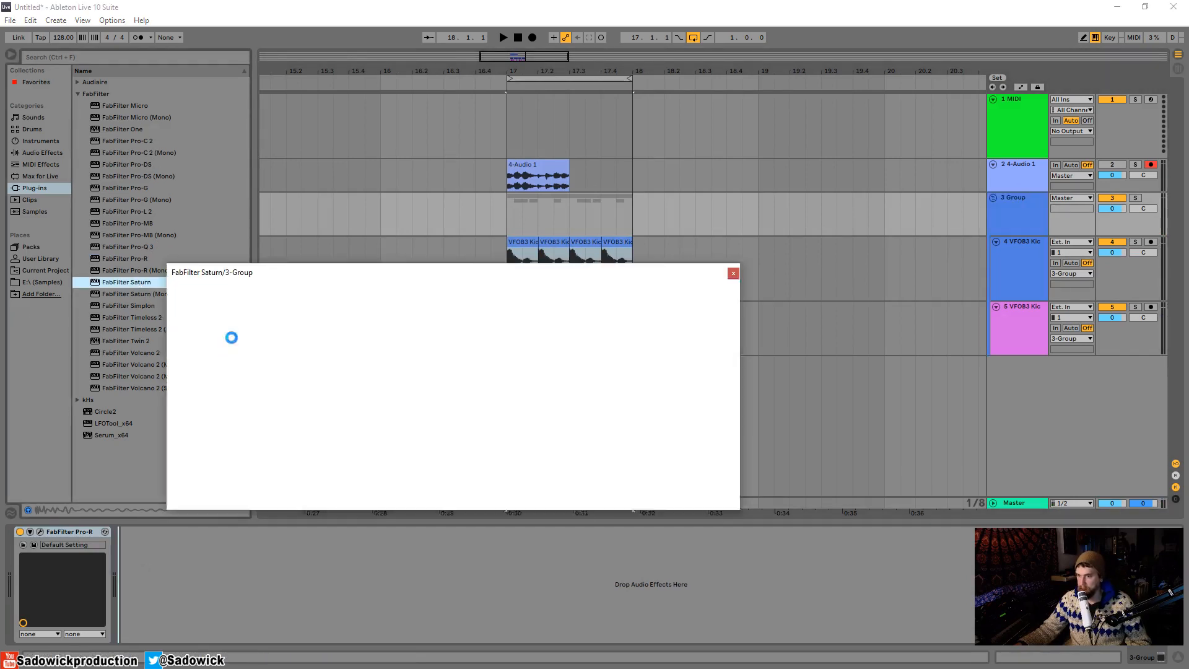
{"action": "left_click", "coordinate": [371, 430]}
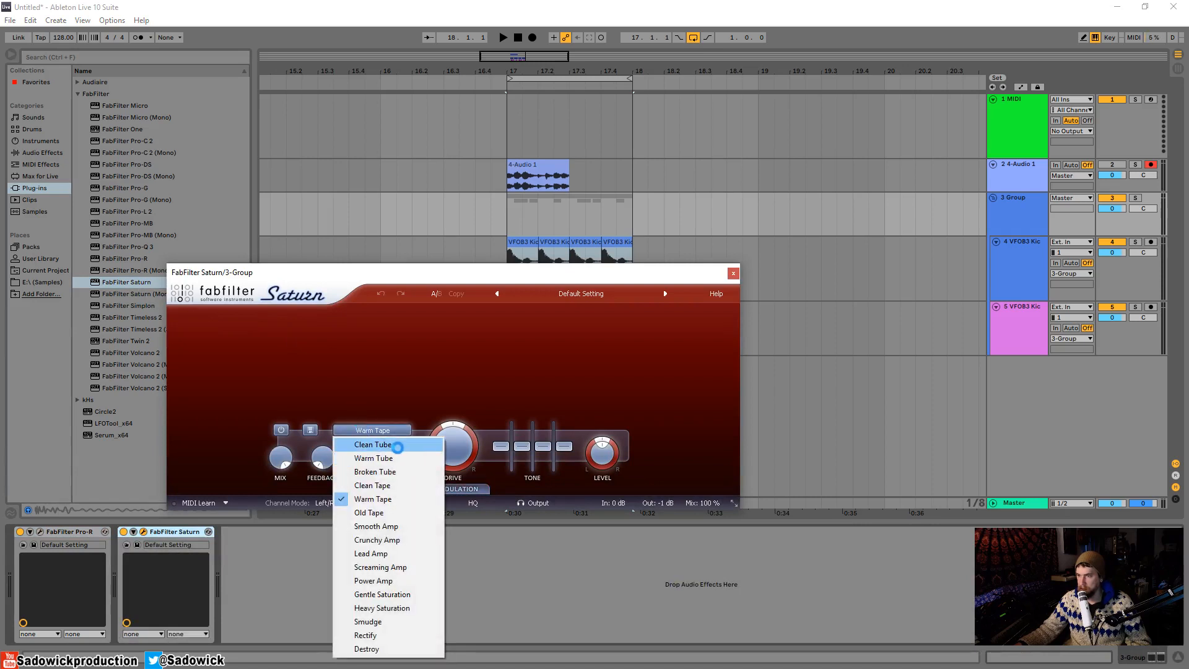
{"action": "left_click", "coordinate": [396, 446]}
{"action": "key", "text": "space"}
{"action": "left_click_drag", "start_coordinate": [453, 446], "coordinate": [470, 342]}
{"action": "key", "text": "space"}
{"action": "left_click", "coordinate": [734, 273]}
Add an audio track with Resampling as its input, deactivate its output, arm it and set its monitoring to In
{"action": "left_click_drag", "start_coordinate": [1102, 301], "coordinate": [1102, 269]}
{"action": "right_click", "coordinate": [1096, 344]}
{"action": "left_click", "coordinate": [1040, 349]}
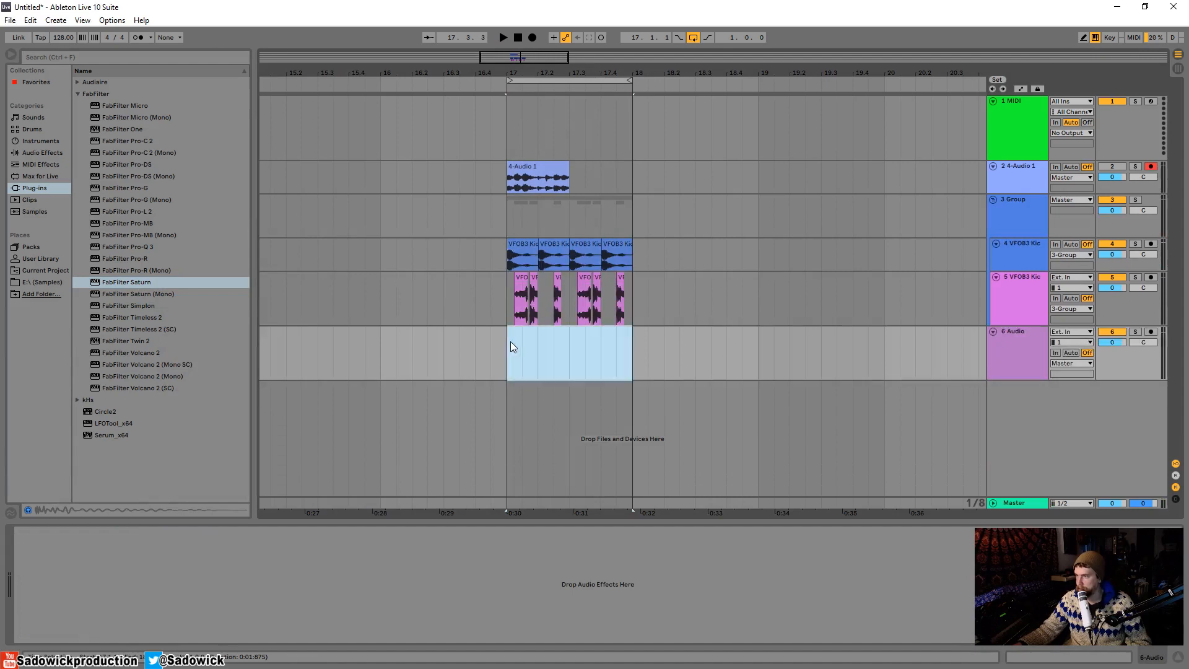
{"action": "left_click", "coordinate": [1076, 332]}
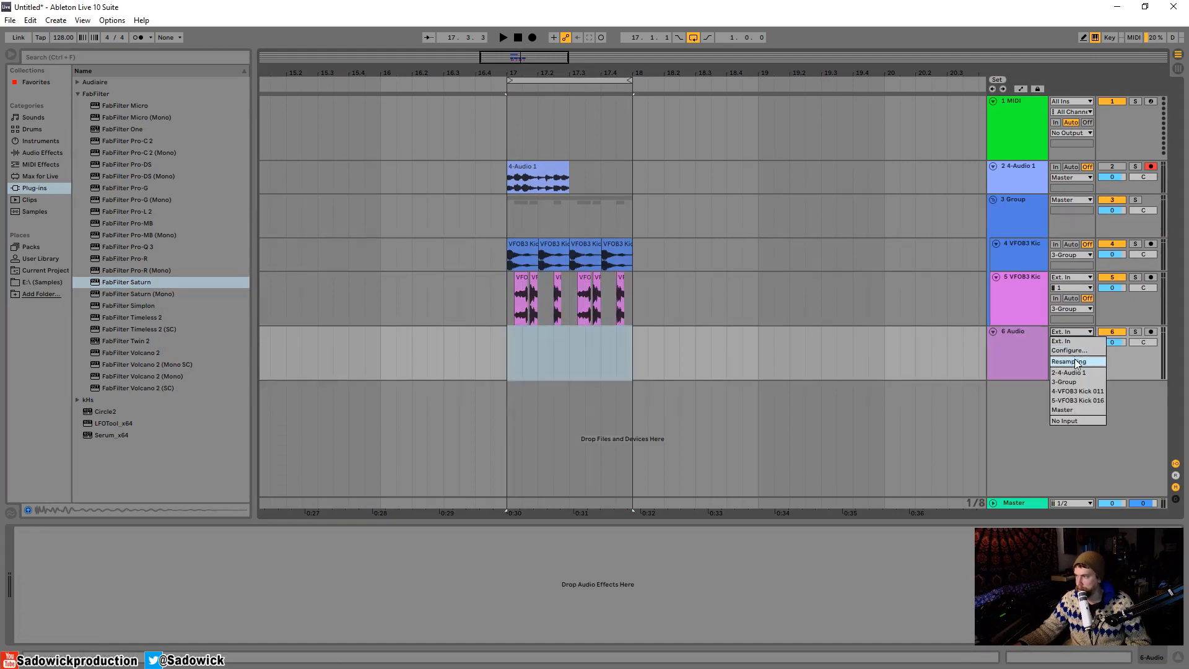
{"action": "left_click", "coordinate": [1075, 358]}
{"action": "left_click", "coordinate": [1113, 334]}
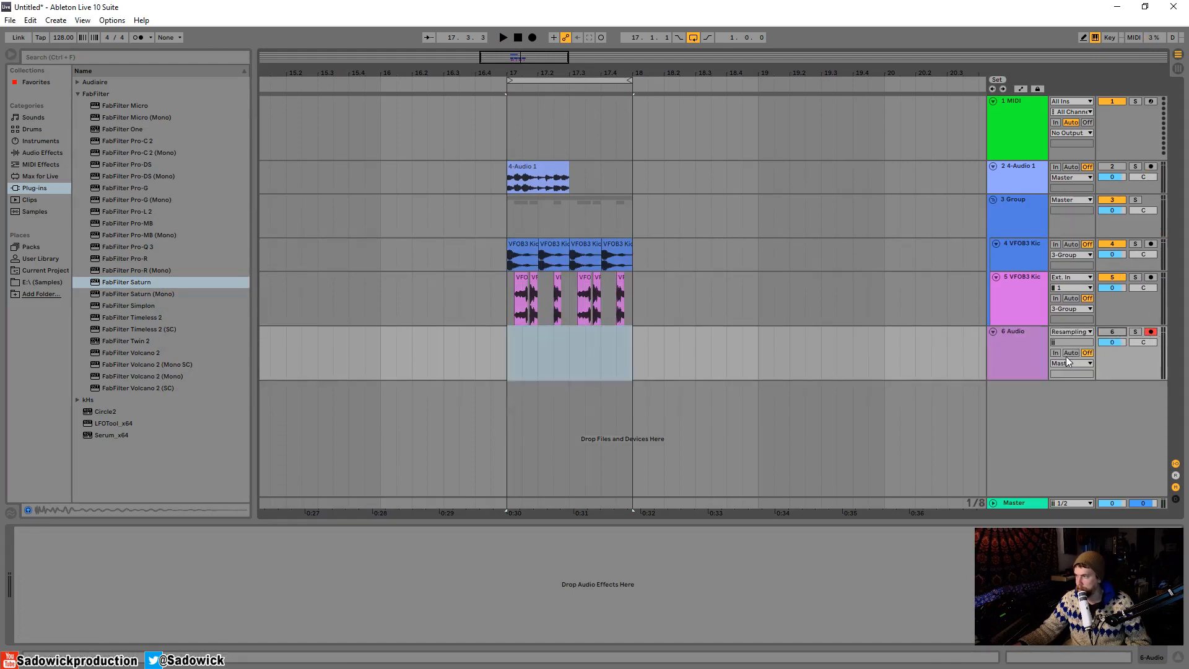
Record the processed kick group loop onto the resampling track from bar 17 and stop
{"action": "left_click", "coordinate": [512, 367]}
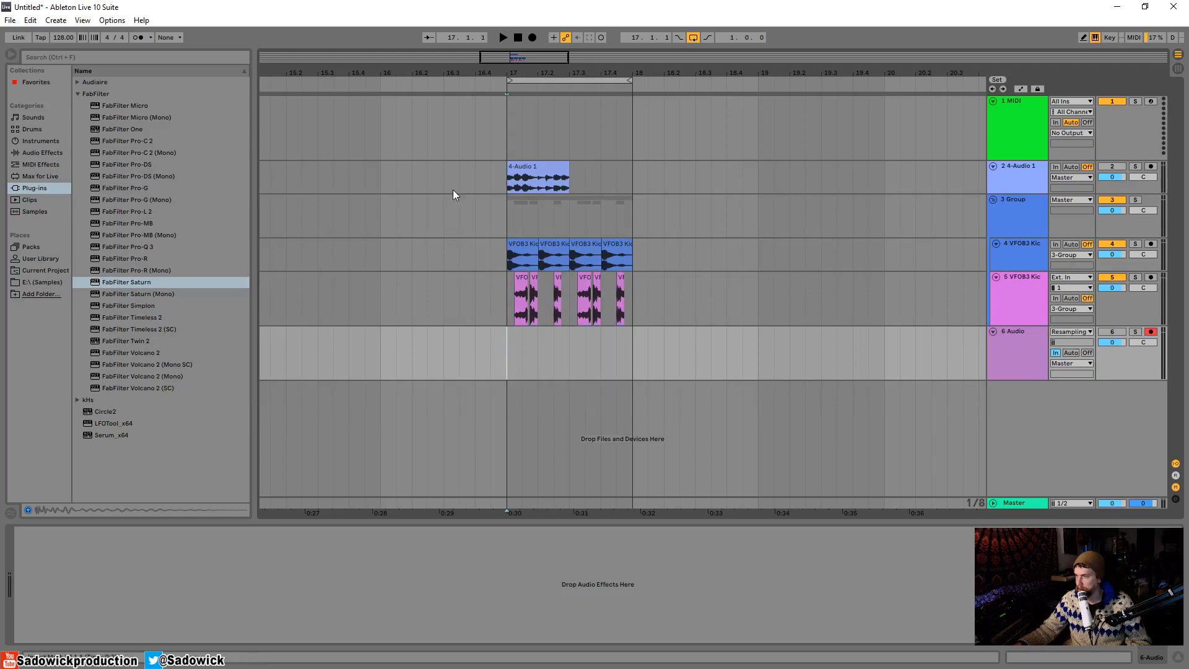
{"action": "left_click", "coordinate": [531, 37]}
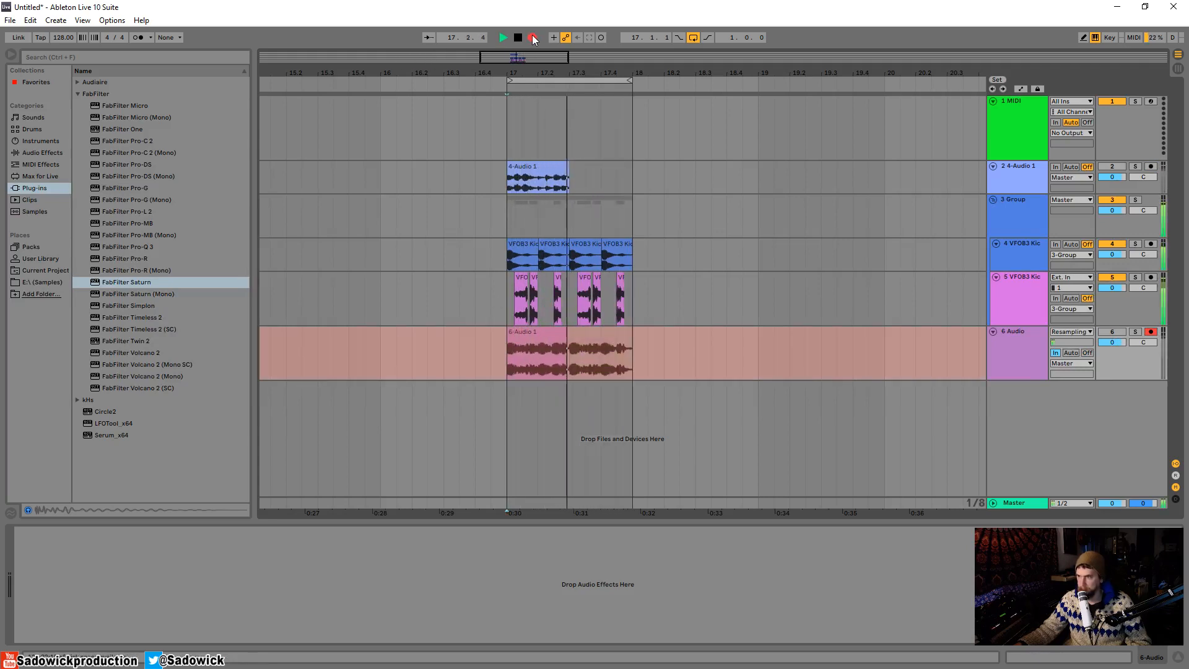
{"action": "key", "text": "space"}
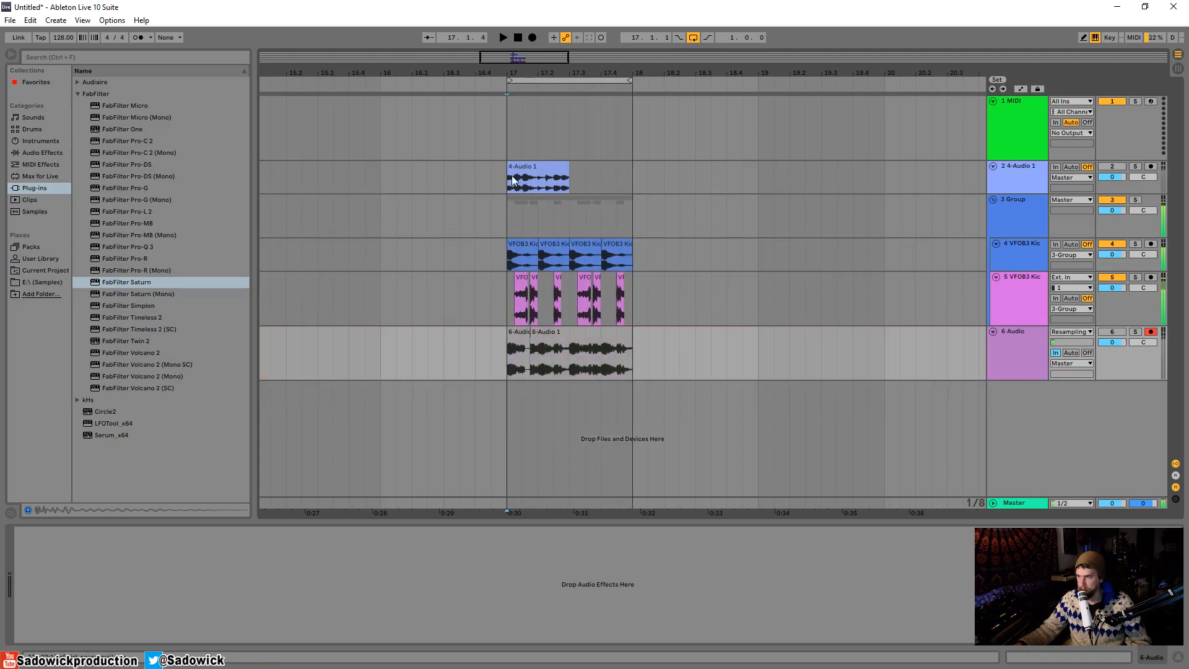
Consolidate the resampled recording into a single clip and delete the original kick group
{"action": "left_click", "coordinate": [536, 337]}
{"action": "left_click_drag", "start_coordinate": [537, 337], "coordinate": [505, 338]}
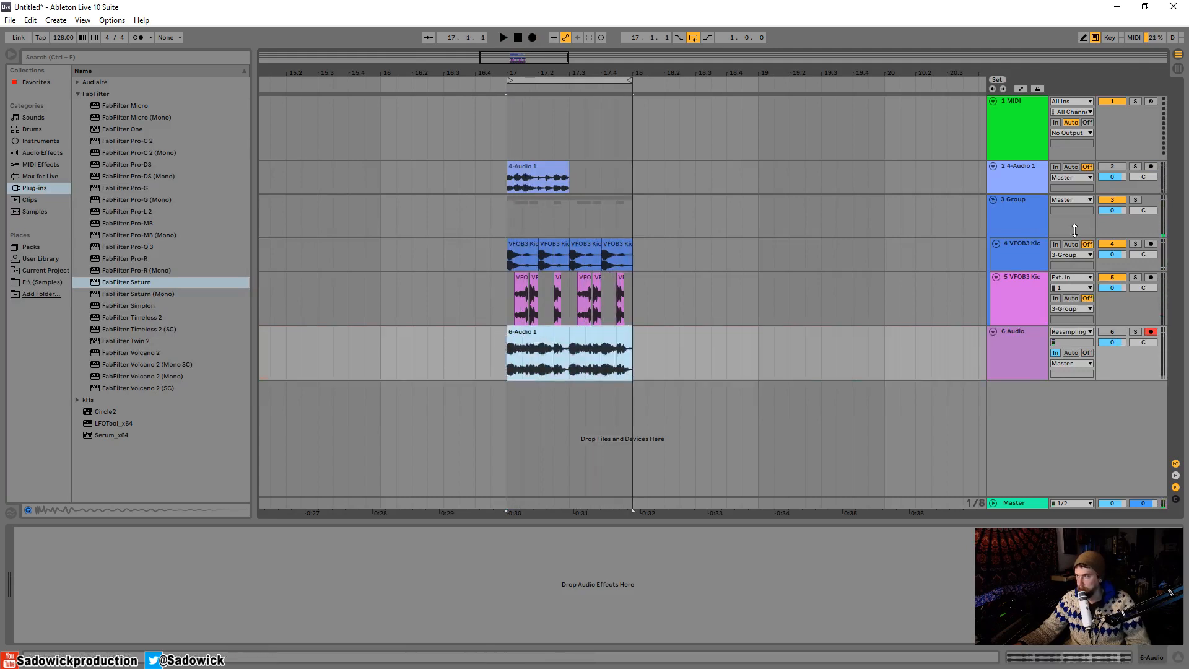
{"action": "left_click", "coordinate": [1021, 242]}
{"action": "left_click", "coordinate": [1021, 202]}
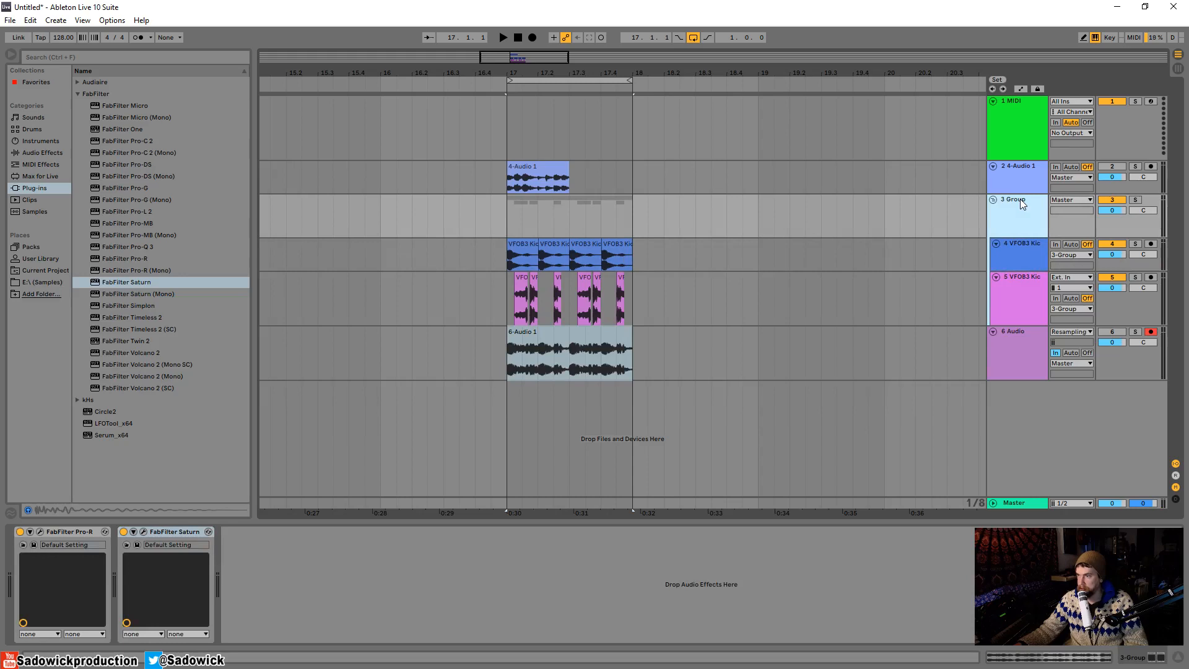
{"action": "key", "text": "Delete"}
Shorten the resampled clip and the loop to 17–17.3, and reactivate both audio tracks with the resampling track's monitoring Off
{"action": "left_click_drag", "start_coordinate": [629, 201], "coordinate": [564, 200]}
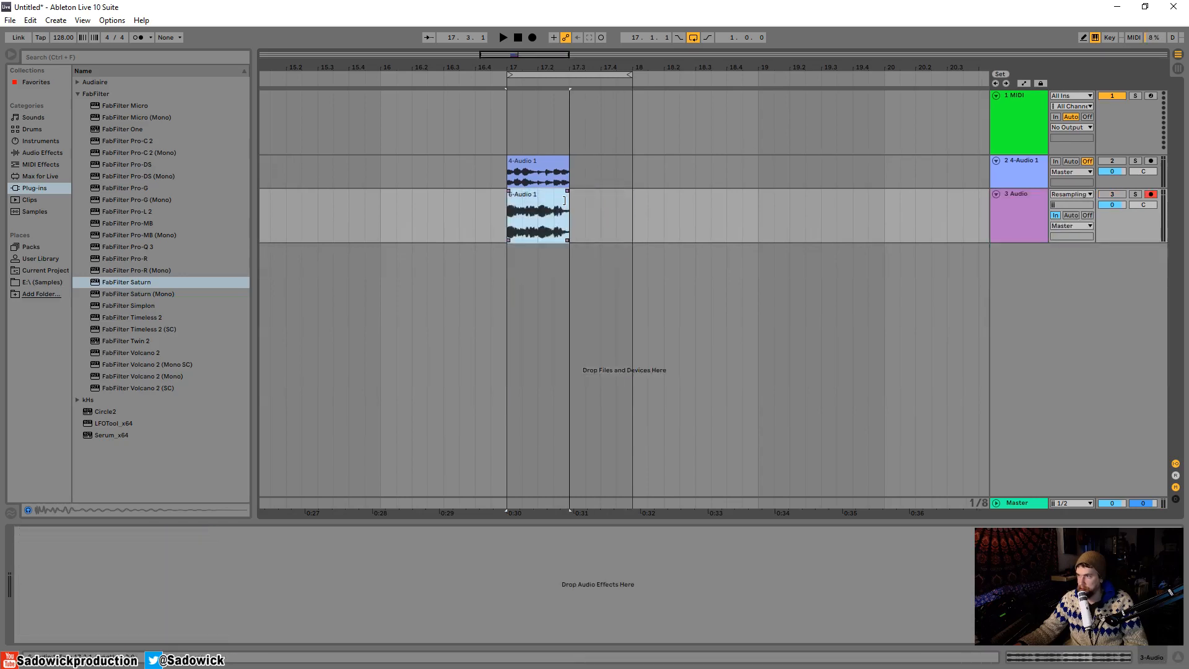
{"action": "left_click", "coordinate": [1087, 216]}
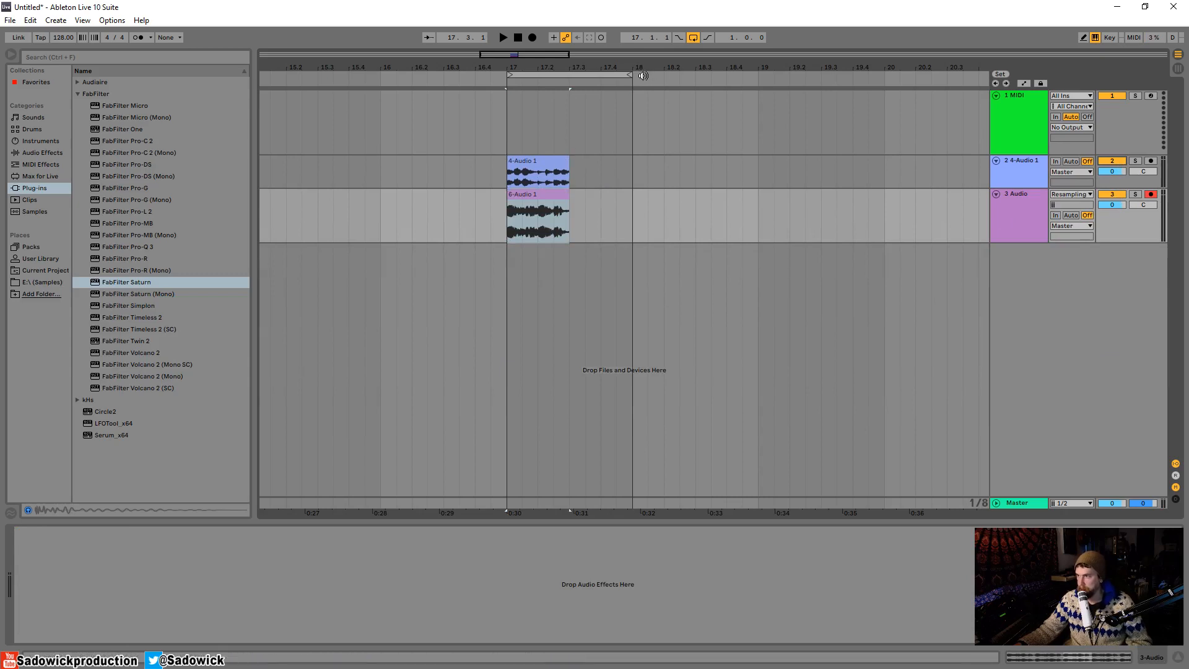
{"action": "left_click_drag", "start_coordinate": [630, 78], "coordinate": [518, 114]}
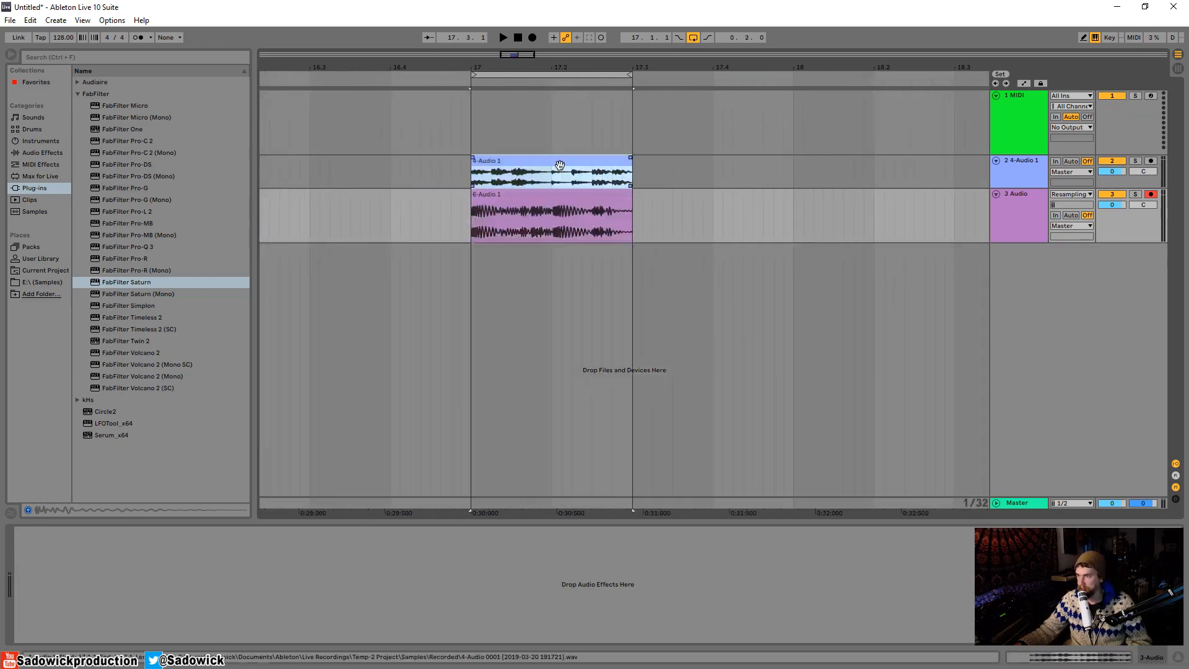
Play the loop, deactivate the 4-Audio 1 track and lower its volume to -5.5 dB
{"action": "left_click", "coordinate": [1033, 166]}
{"action": "key", "text": "space"}
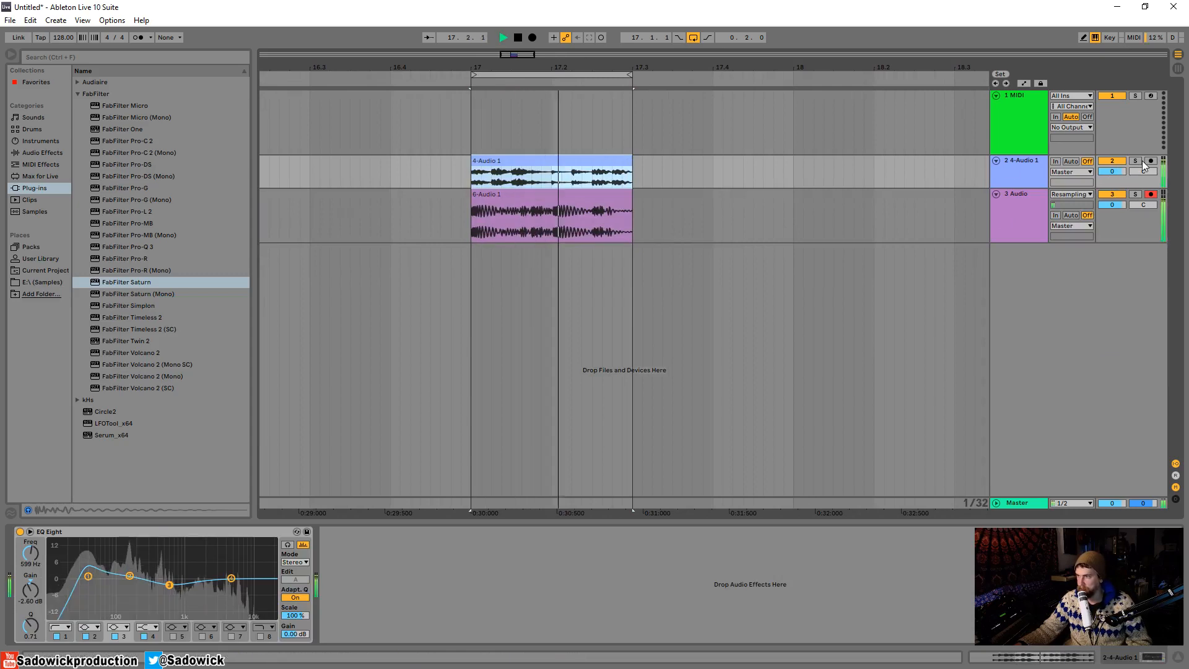
{"action": "left_click", "coordinate": [1110, 162]}
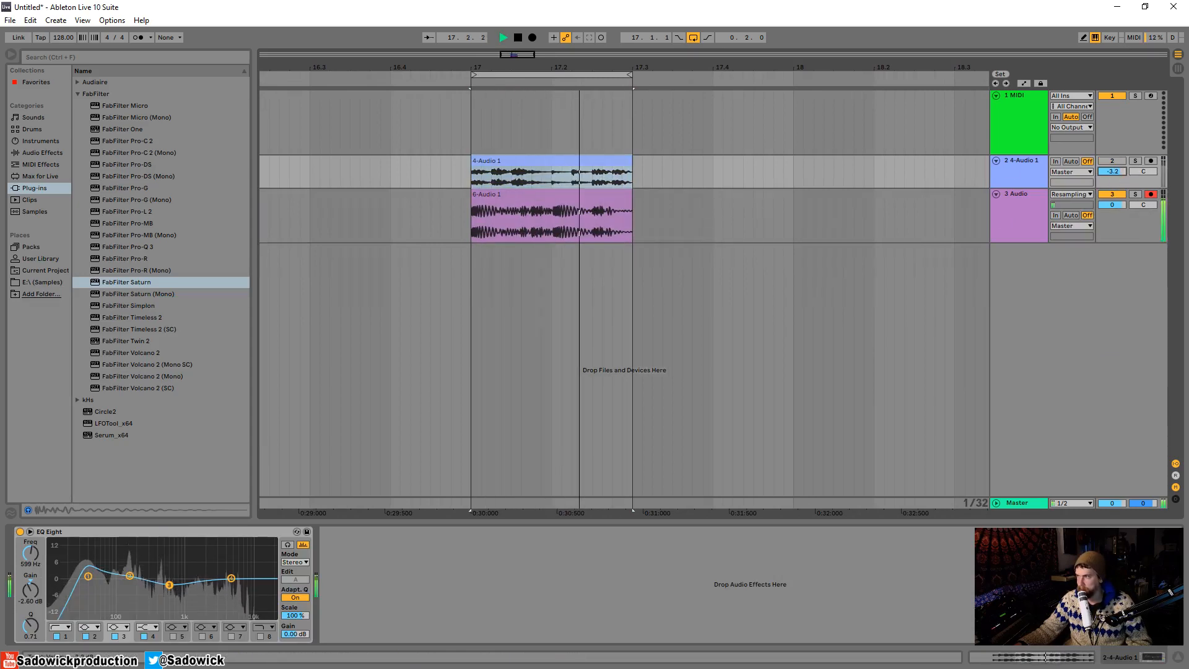
{"action": "left_click", "coordinate": [1130, 225]}
{"action": "key", "text": "space"}
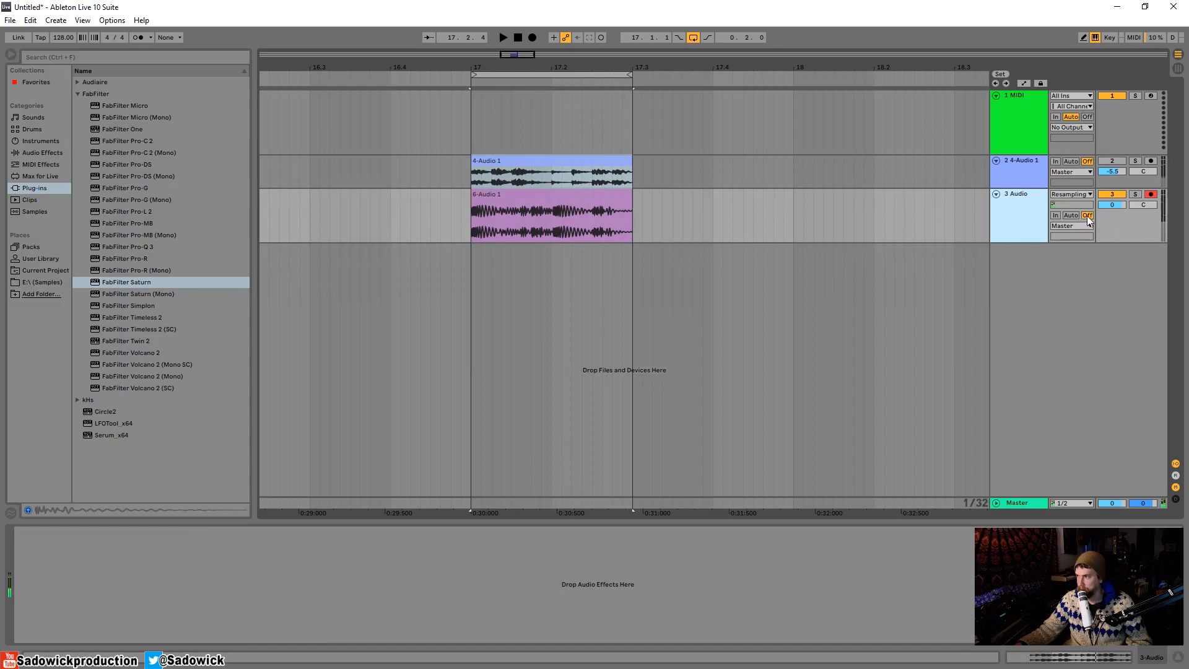
Insert a new audio track and place VFOB3 Kick 029 from the E: samples folder on it at bar 17
{"action": "right_click", "coordinate": [1086, 299]}
{"action": "left_click", "coordinate": [1108, 304]}
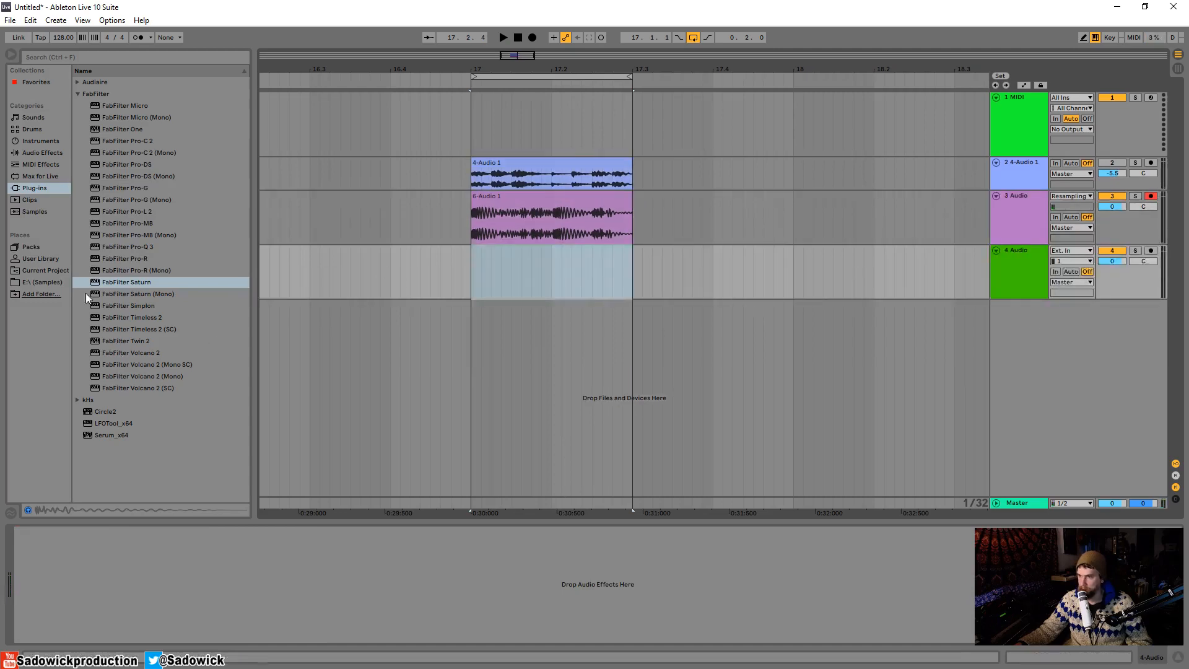
{"action": "left_click", "coordinate": [36, 282]}
{"action": "scroll", "coordinate": [120, 406], "scroll_direction": "down", "scroll_amount": 5}
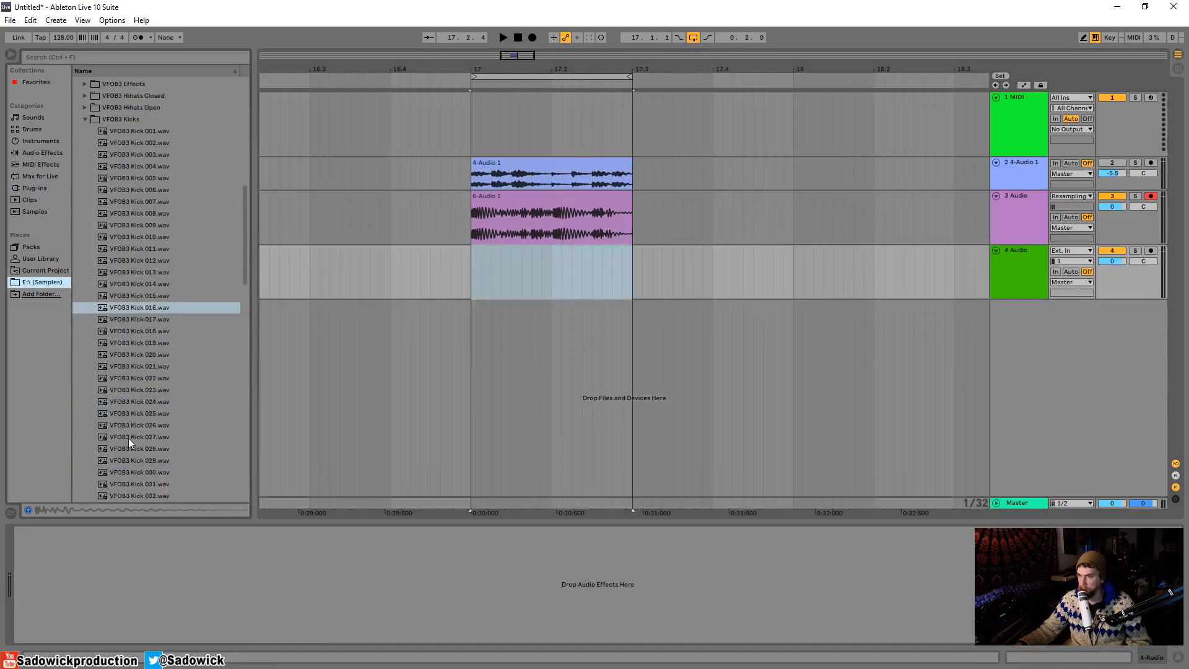
{"action": "scroll", "coordinate": [130, 446], "scroll_direction": "up", "scroll_amount": 4}
{"action": "left_click", "coordinate": [134, 462]}
{"action": "left_click_drag", "start_coordinate": [132, 462], "coordinate": [476, 273]}
Solo the new kick track together with the resampled track and play the loop
{"action": "key", "text": "space"}
{"action": "left_click", "coordinate": [1136, 250]}
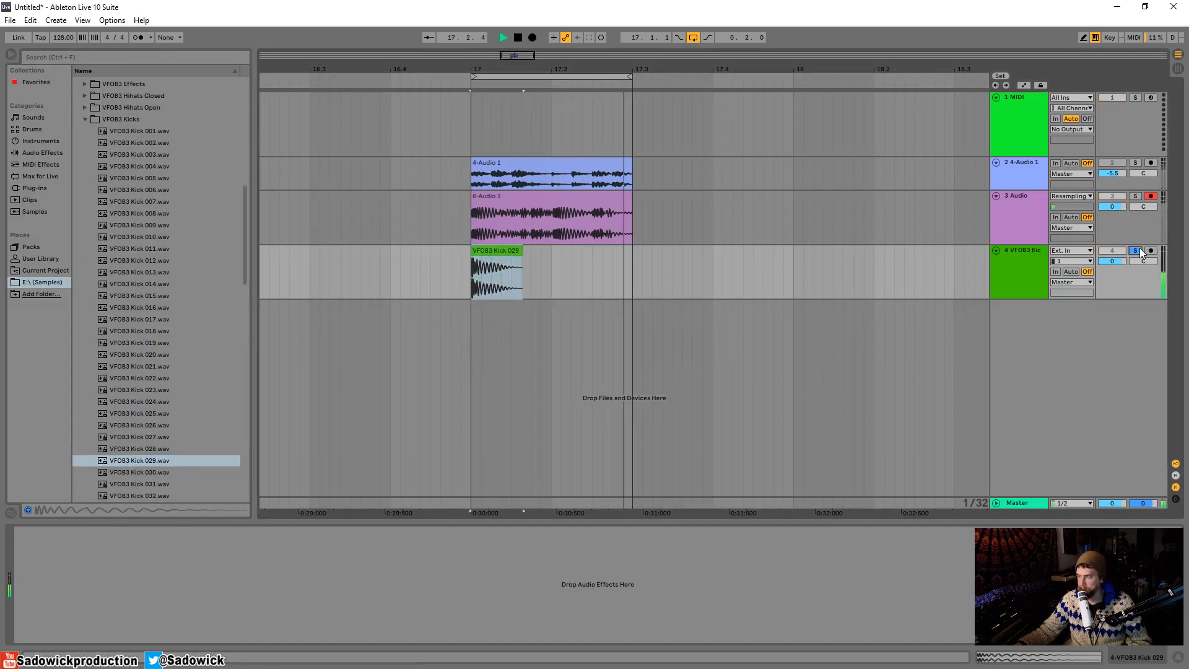
{"action": "left_click", "coordinate": [1136, 197], "text": "ctrl"}
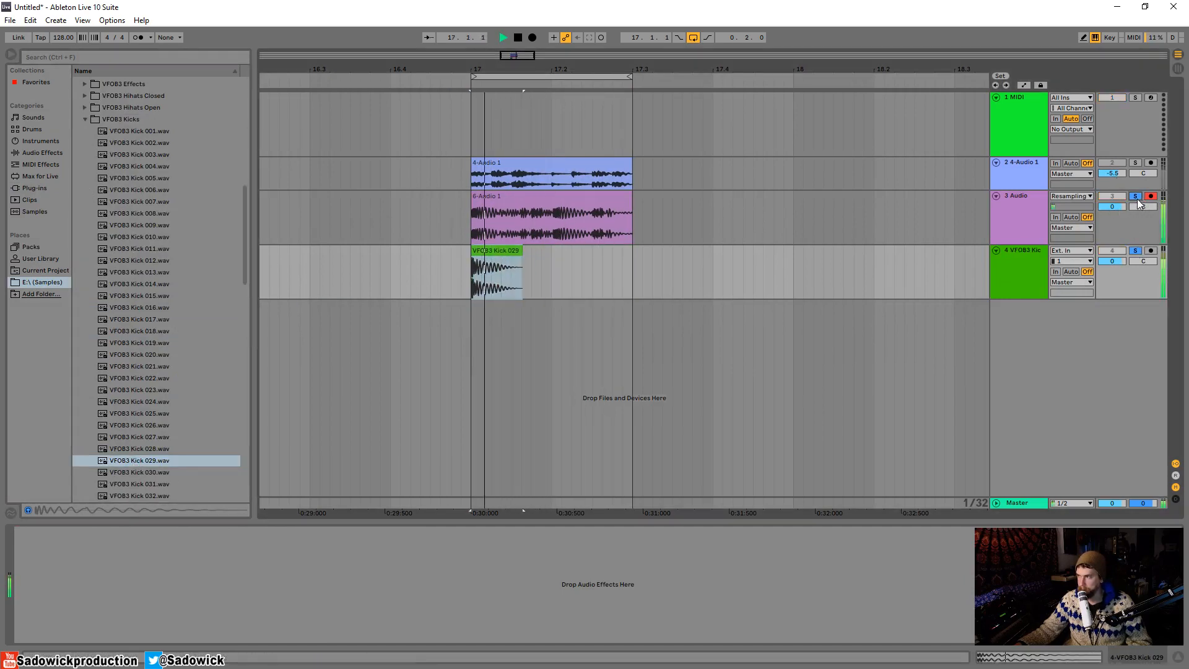
{"action": "left_click", "coordinate": [1144, 228]}
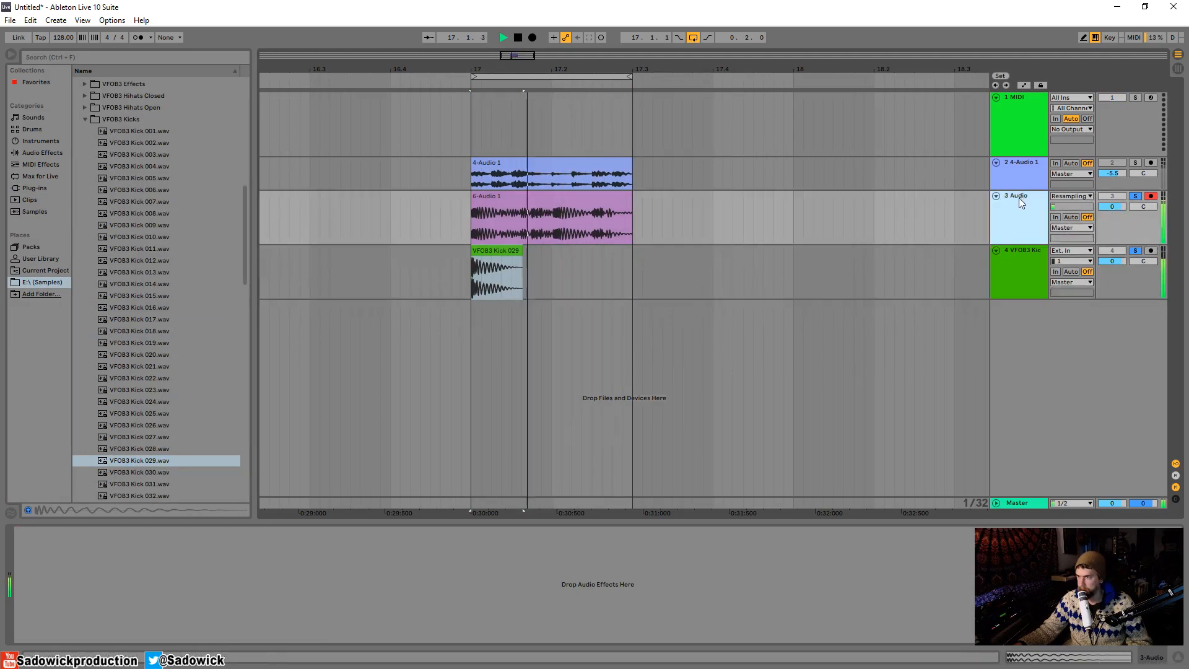
{"action": "key", "text": "space"}
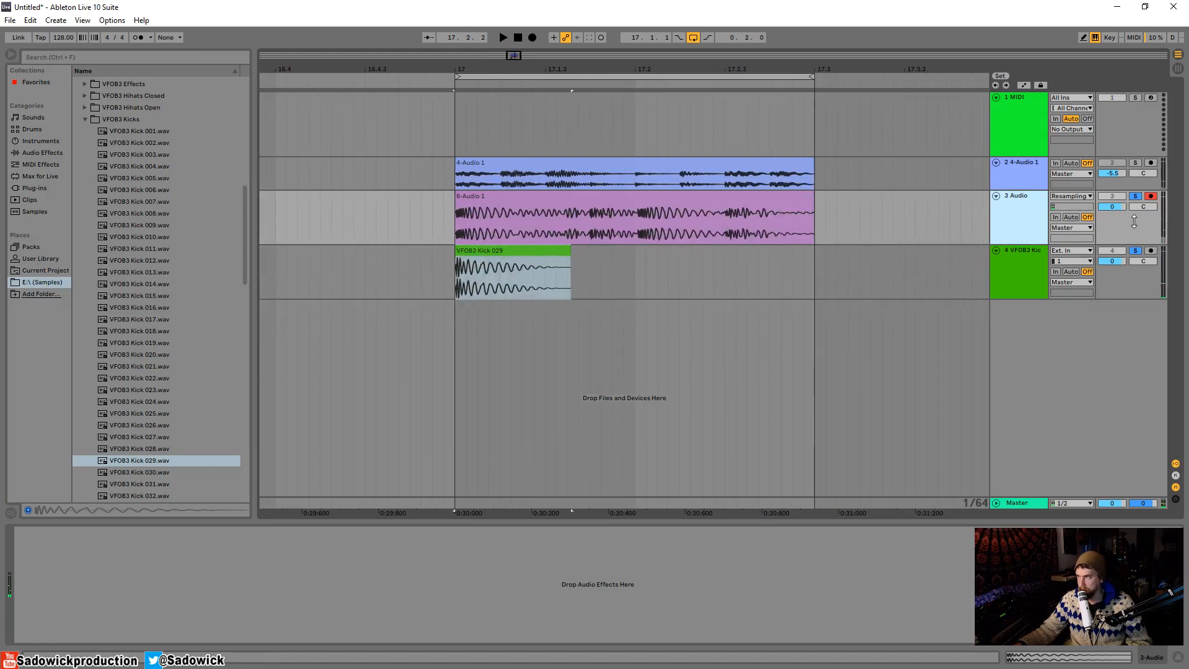
Insert an empty audio track below 4-Audio 1 and move the kick track above the resampled track
{"action": "key", "text": "Down"}
{"action": "key", "text": "ctrl+t"}
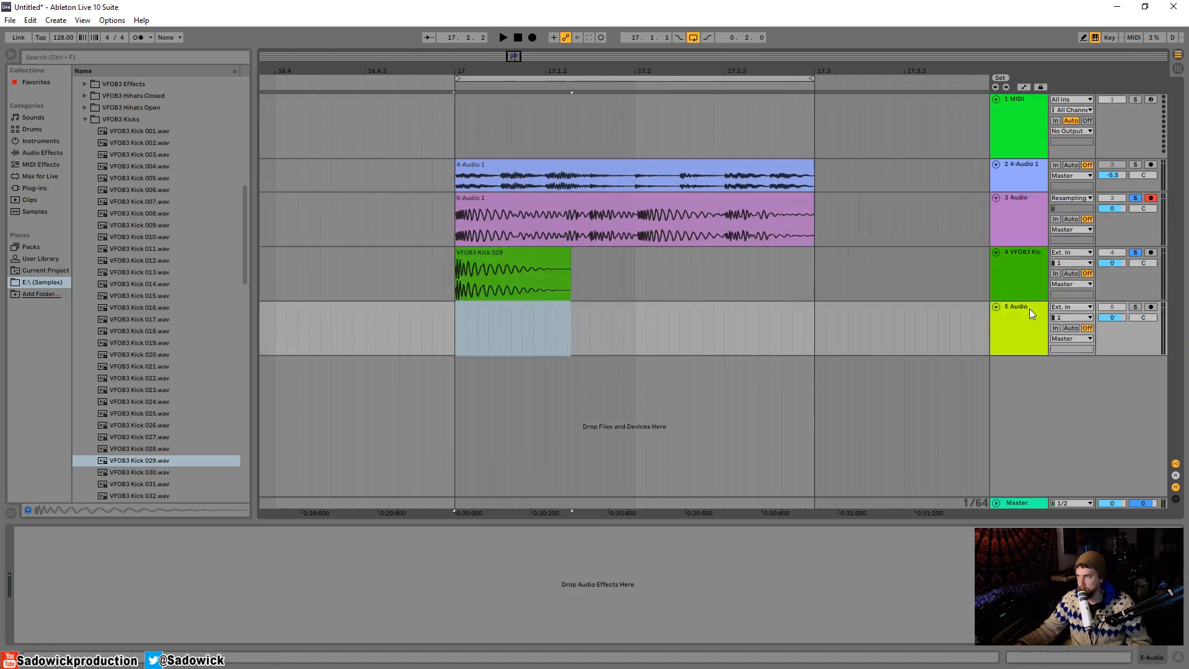
{"action": "left_click_drag", "start_coordinate": [1029, 309], "coordinate": [1020, 194]}
{"action": "left_click_drag", "start_coordinate": [1024, 247], "coordinate": [1025, 278]}
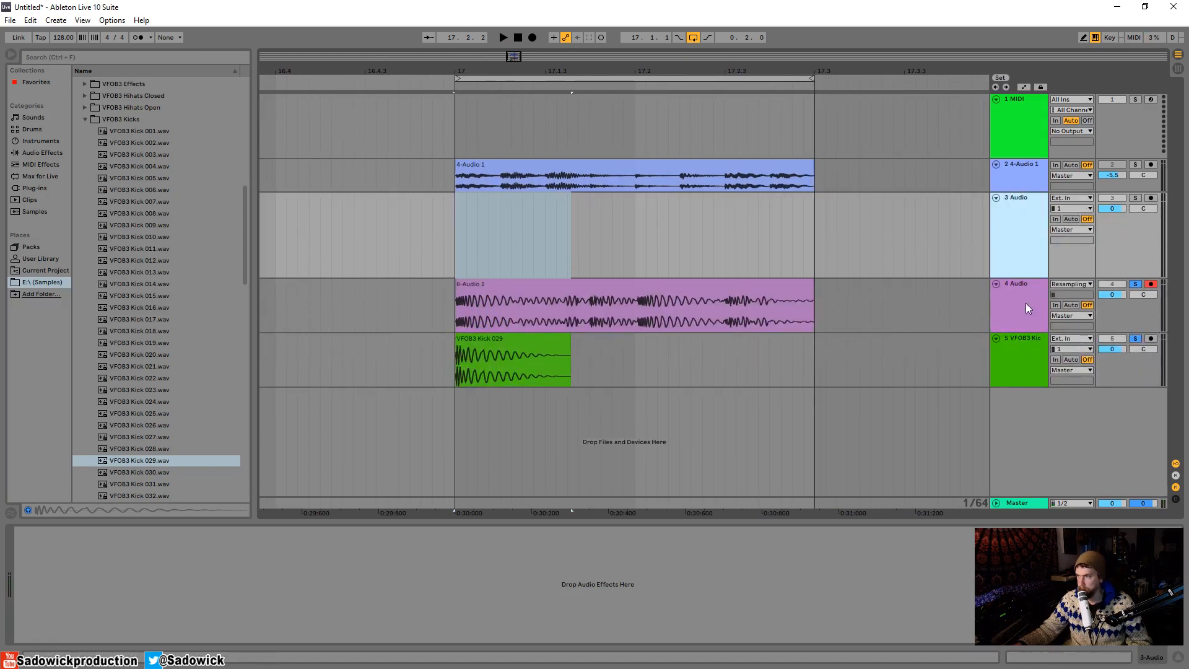
{"action": "left_click_drag", "start_coordinate": [1023, 356], "coordinate": [1033, 296]}
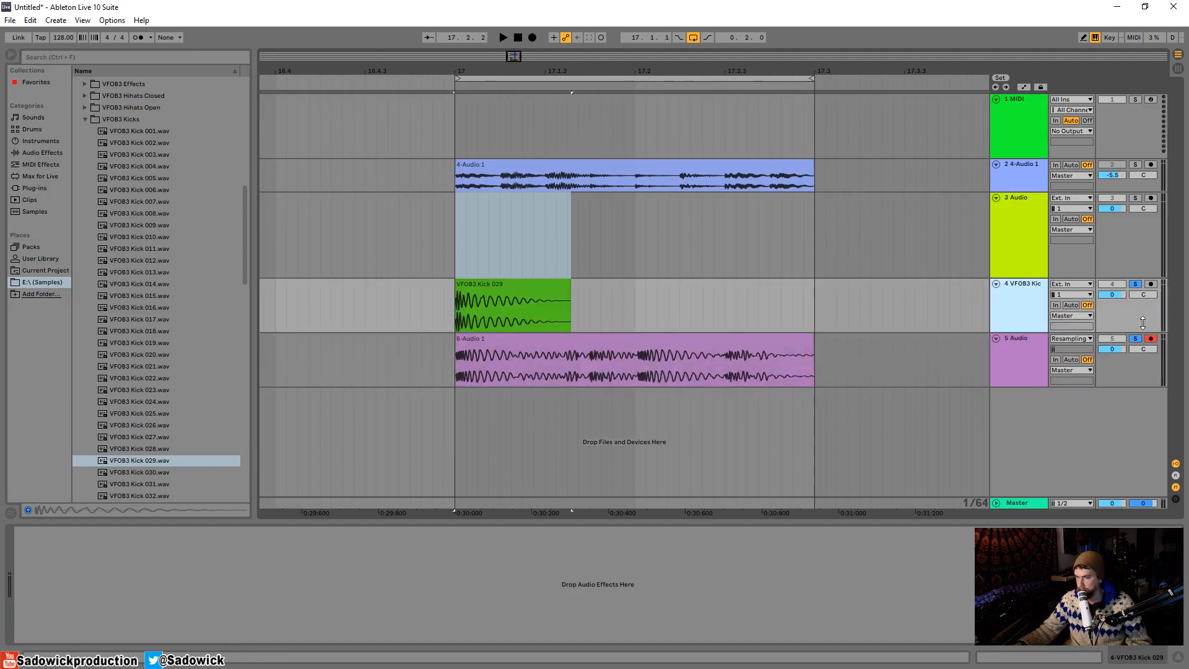
Enlarge the kick track and play its Kick 029 clip on its own
{"action": "key", "text": "space"}
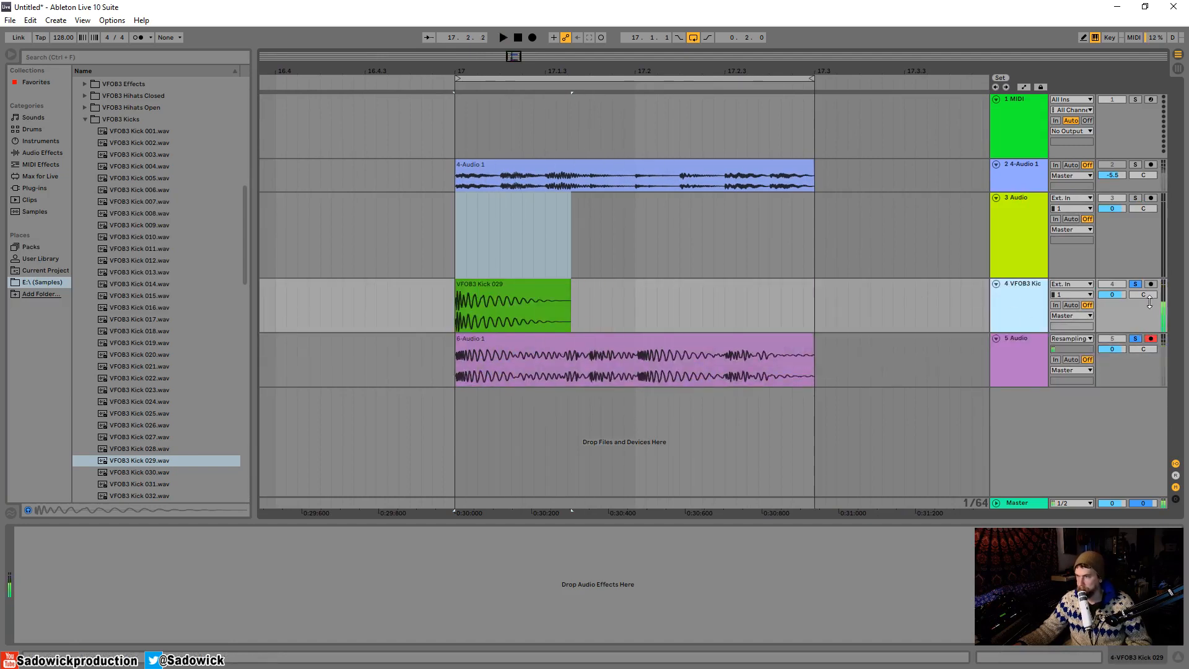
{"action": "left_click_drag", "start_coordinate": [581, 332], "coordinate": [581, 353]}
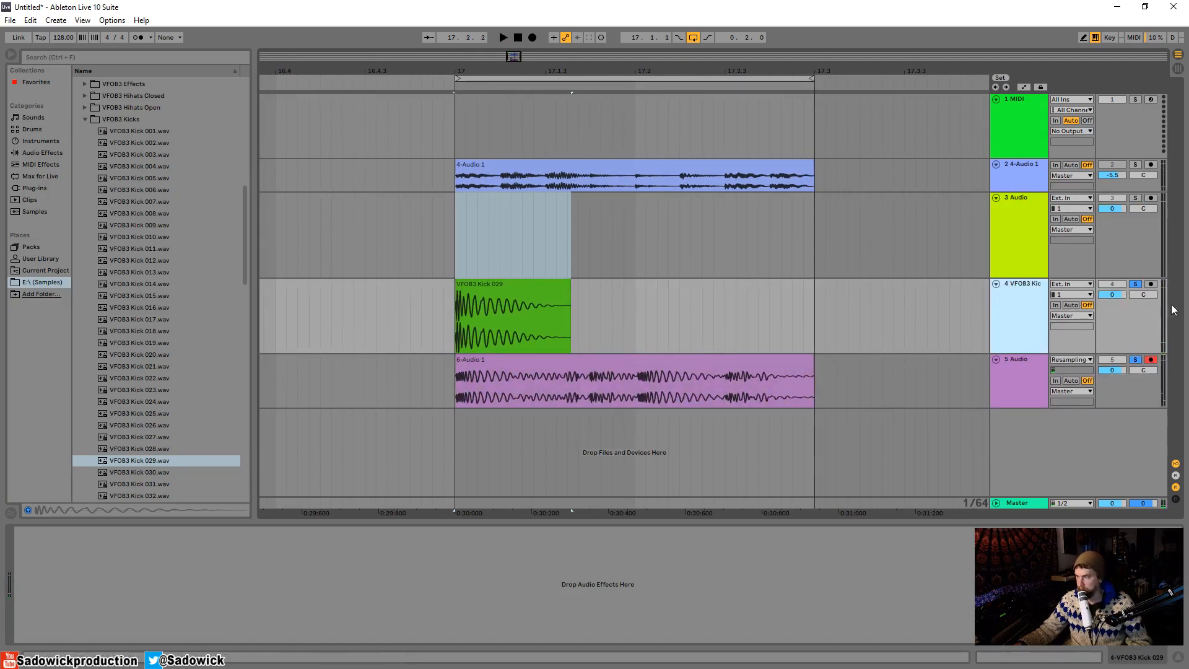
{"action": "left_click", "coordinate": [460, 284]}
{"action": "key", "text": "space"}
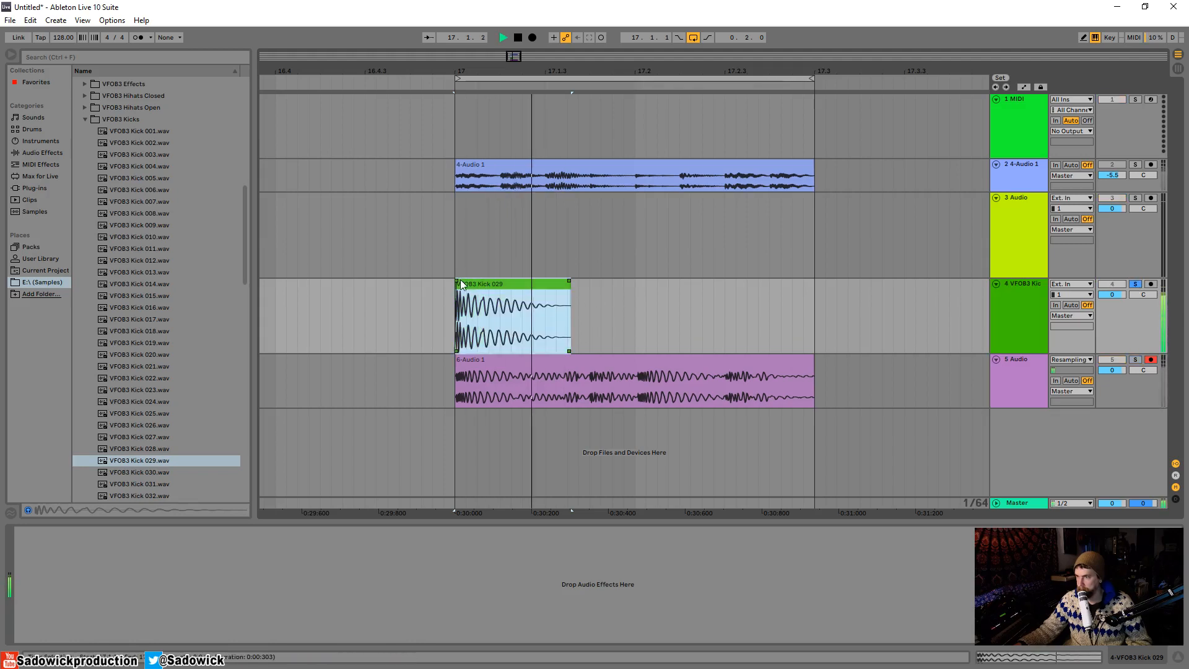
Audition further samples in the VFOB3 Kicks folder and replace Kick 029 with VFOB3 Kick 049 at bar 17
{"action": "scroll", "coordinate": [124, 455], "scroll_direction": "down", "scroll_amount": 4}
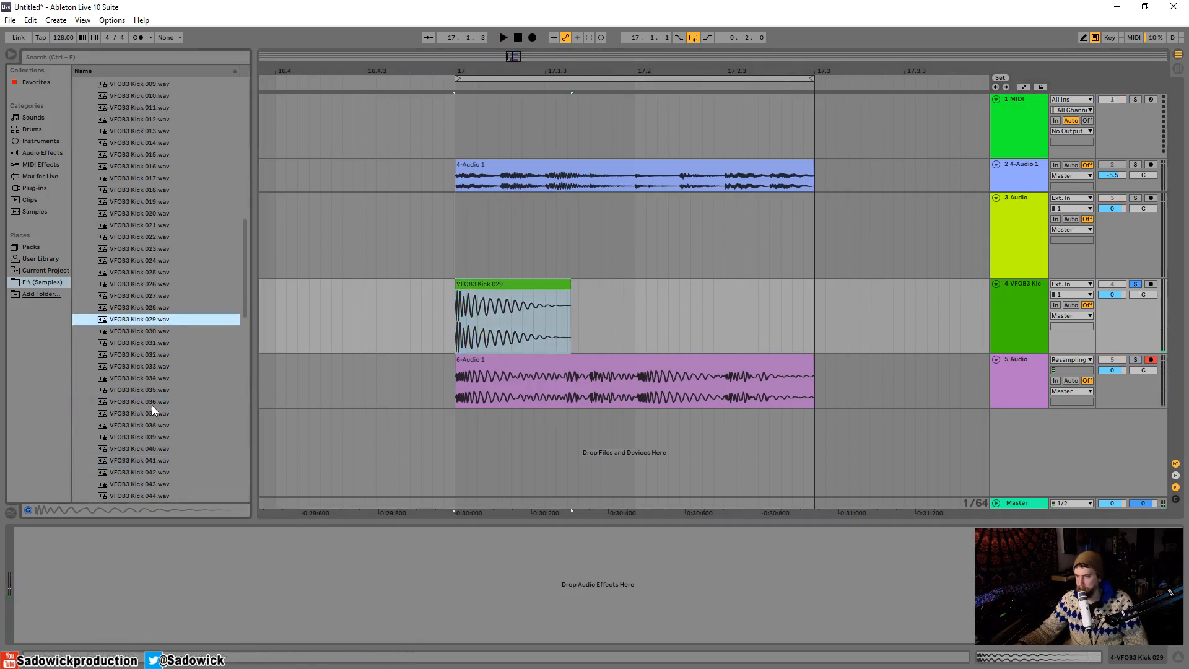
{"action": "left_click", "coordinate": [151, 410]}
{"action": "key", "text": "Down"}
{"action": "key", "text": "Down"}
{"action": "key", "text": "Down"}
{"action": "key", "text": "Down"}
{"action": "key", "text": "Down"}
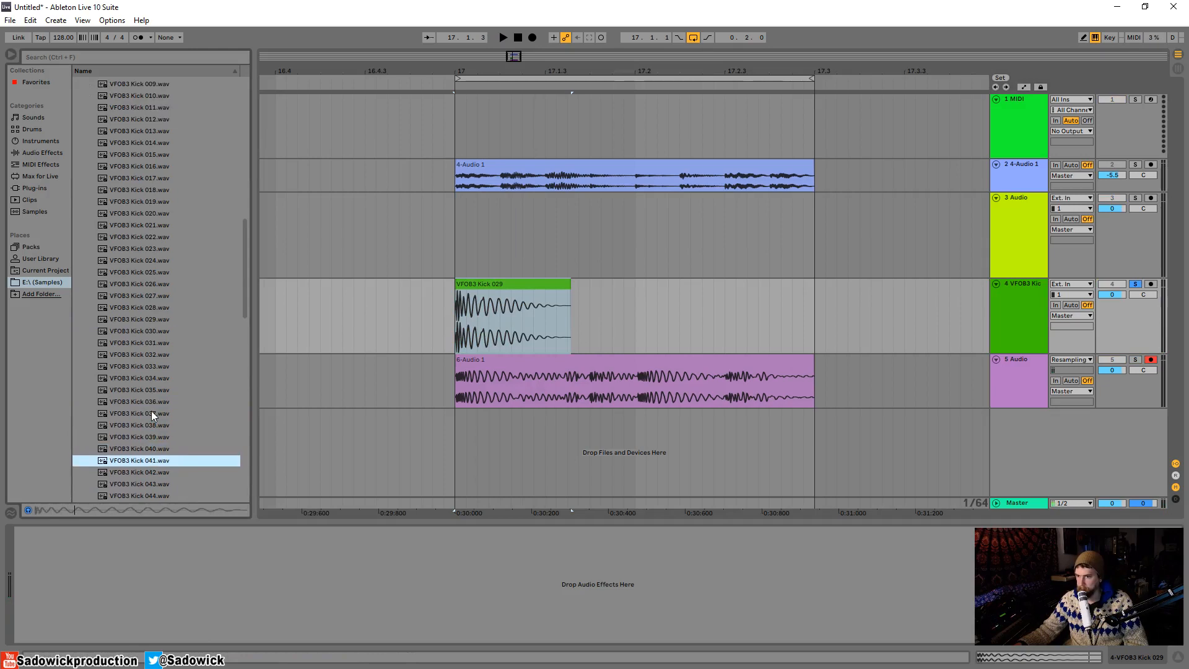
{"action": "key", "text": "Down"}
{"action": "key", "text": "Down"}
{"action": "key", "text": "Down"}
{"action": "key", "text": "Down"}
{"action": "key", "text": "Down"}
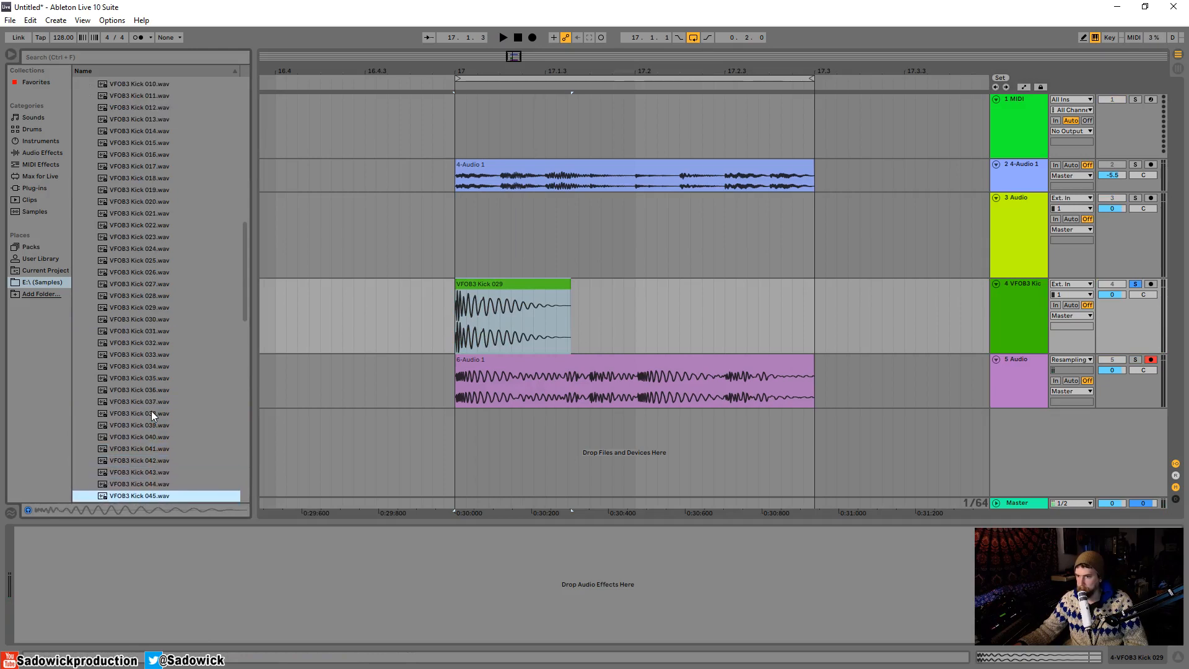
{"action": "key", "text": "Down"}
{"action": "key", "text": "Down"}
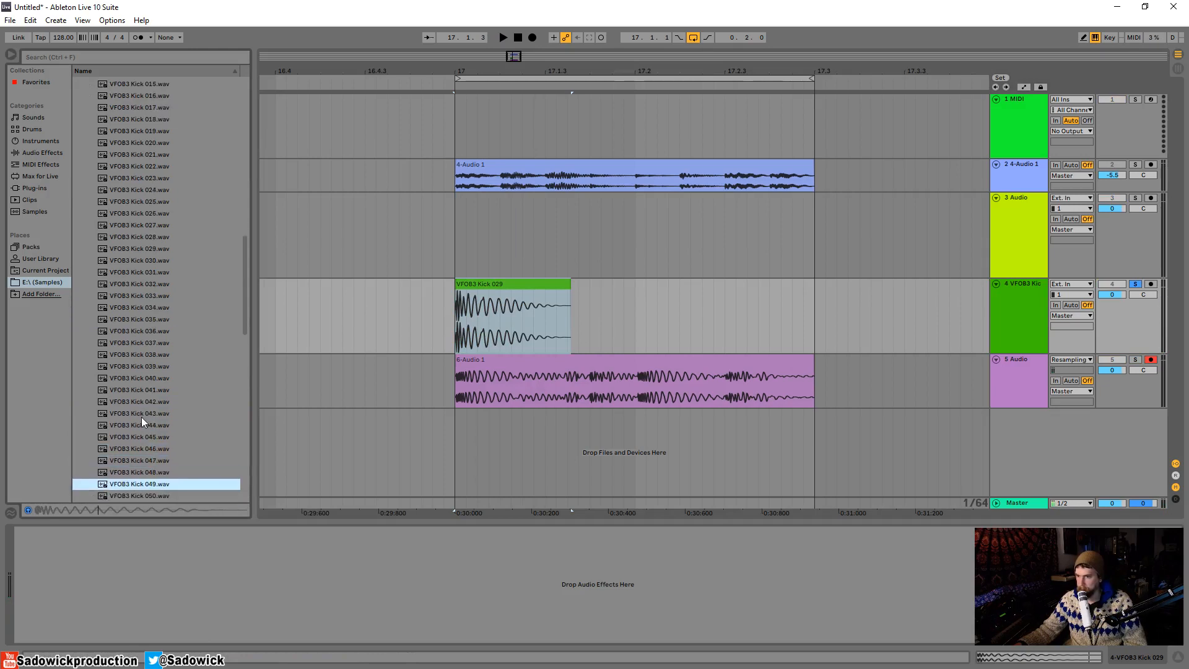
{"action": "left_click_drag", "start_coordinate": [113, 484], "coordinate": [459, 317]}
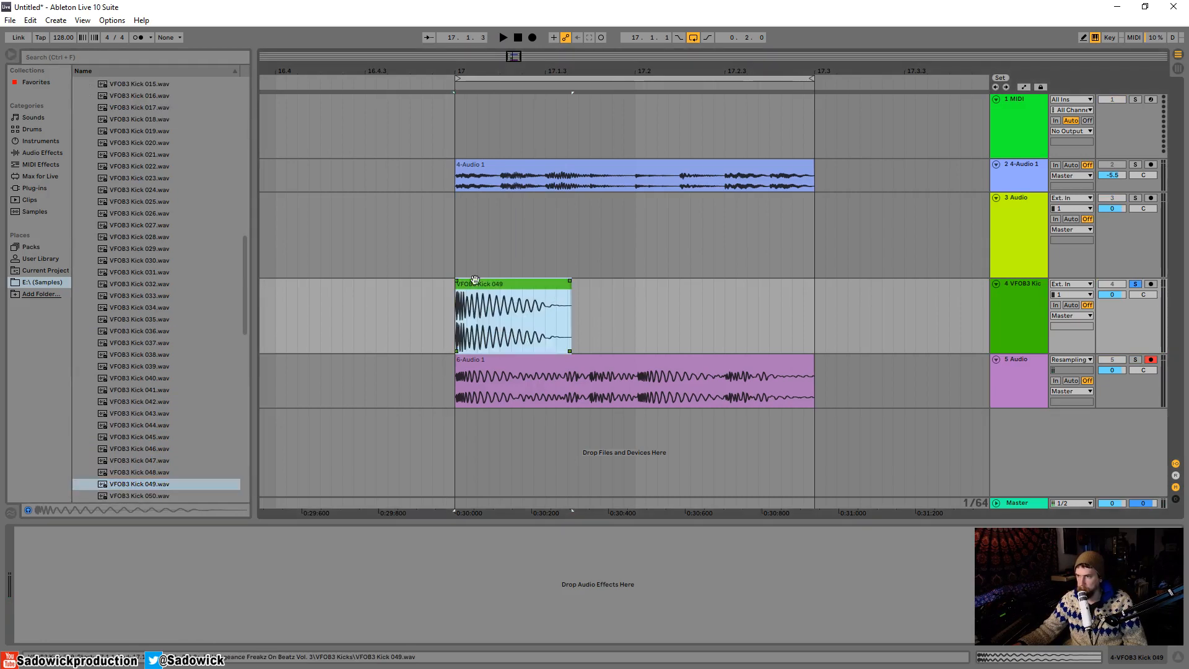
Play the new kick and duplicate its one-beat section so the kick repeats at 17.2
{"action": "left_click", "coordinate": [447, 283]}
{"action": "left_click", "coordinate": [496, 284]}
{"action": "key", "text": "space"}
{"action": "key", "text": "space"}
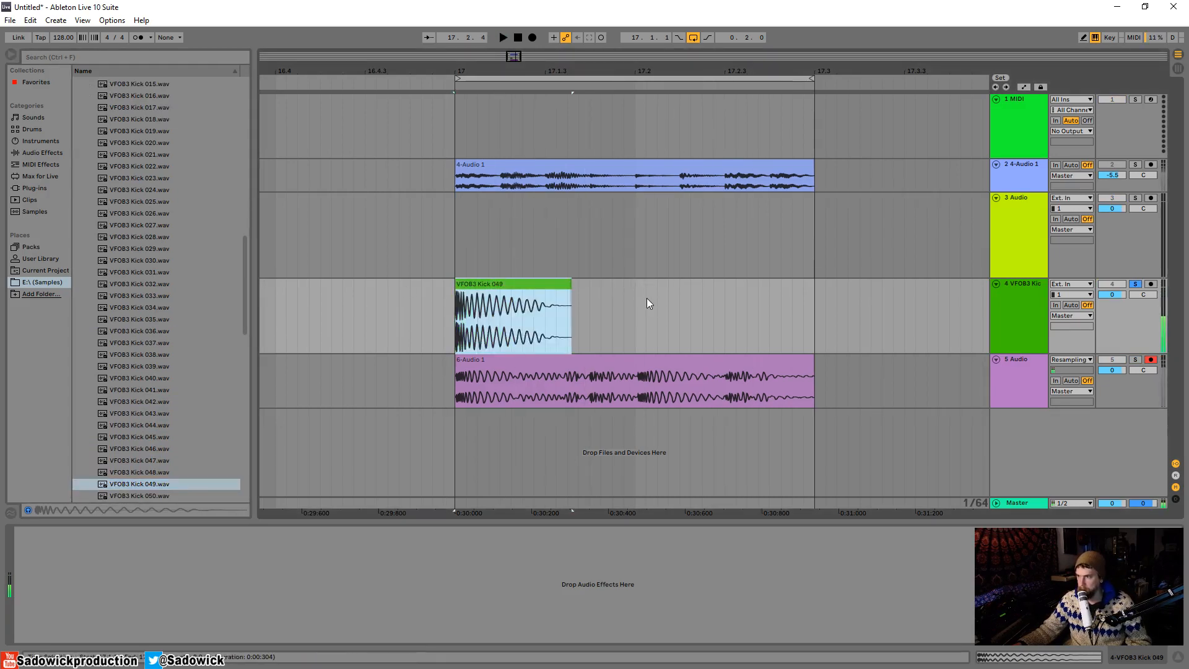
{"action": "left_click_drag", "start_coordinate": [649, 303], "coordinate": [508, 310]}
{"action": "key", "text": "ctrl+d"}
Play the loop, reduce the kick track's height and switch the solo from the kick to the resampled track
{"action": "key", "text": "space"}
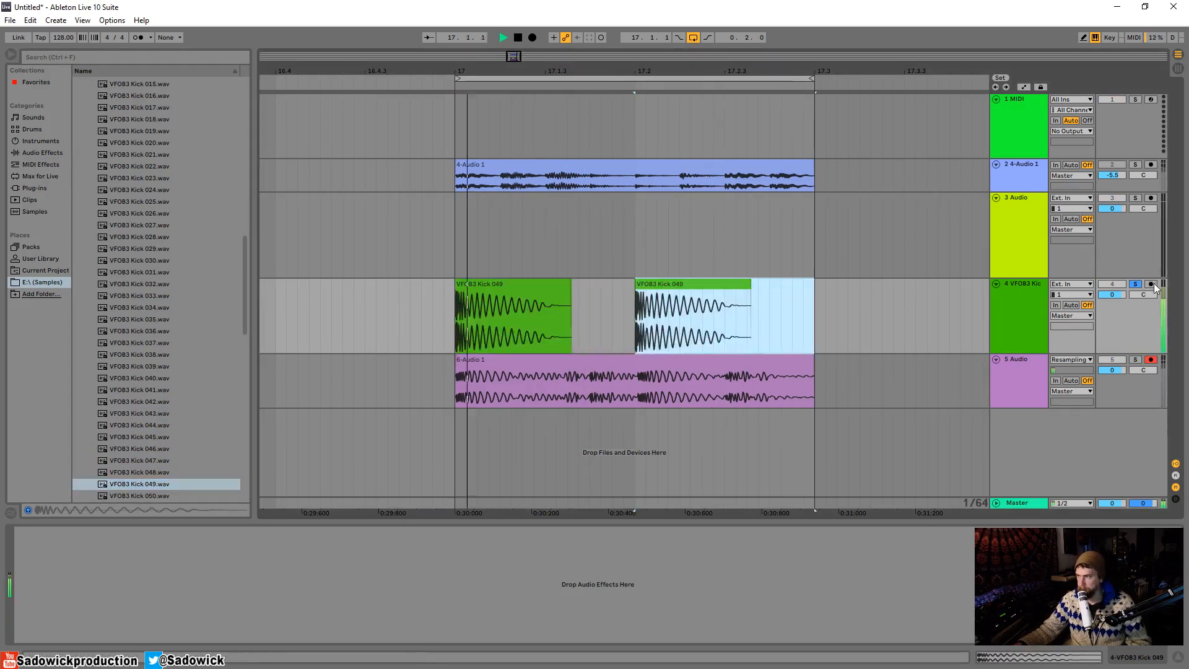
{"action": "left_click", "coordinate": [1136, 284]}
{"action": "left_click_drag", "start_coordinate": [1124, 335], "coordinate": [1124, 303]}
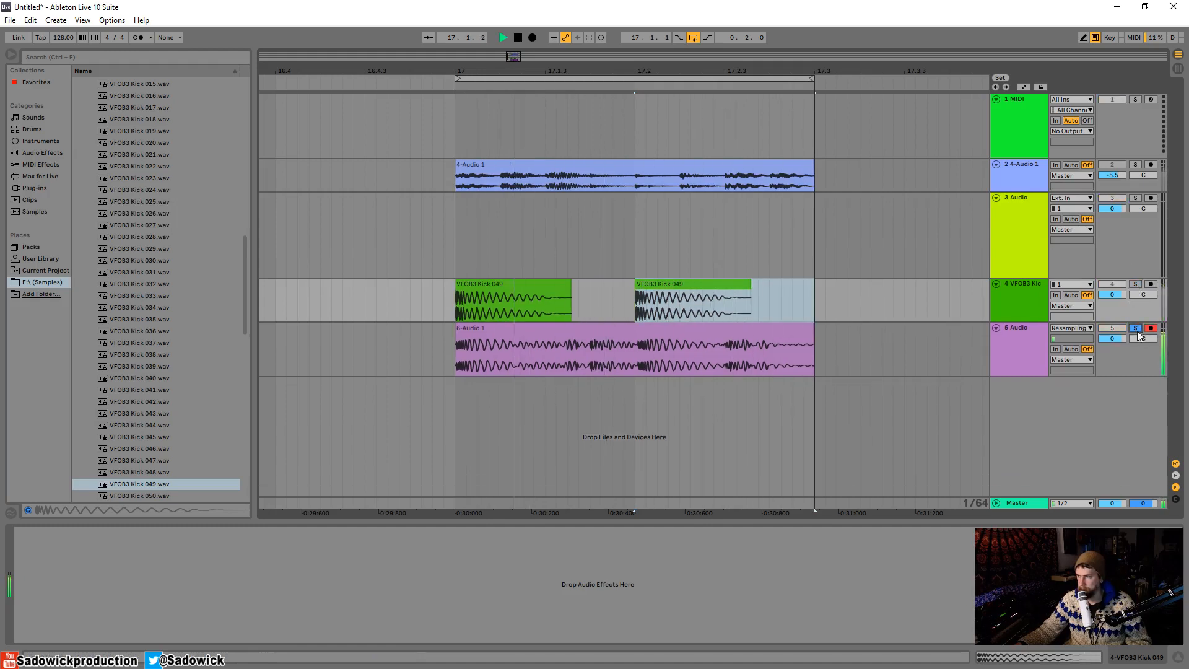
{"action": "left_click", "coordinate": [1135, 328]}
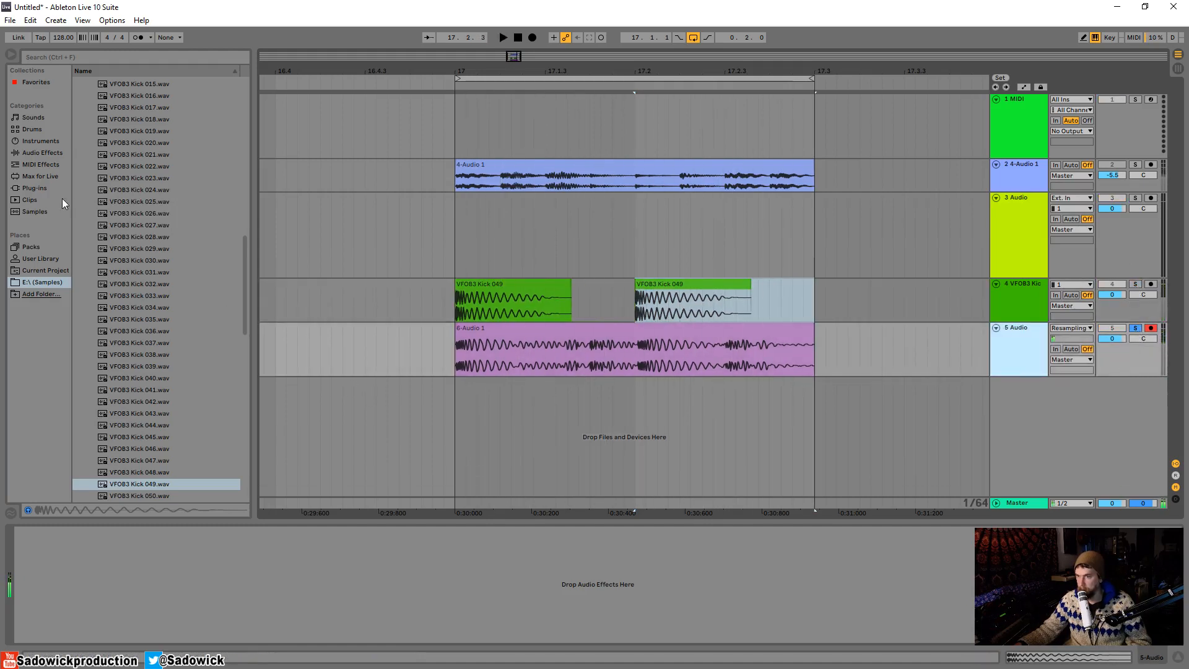
Add LFOTool_x64 to the resampled track with FabFilter Pro-Q 3 before it and start playback
{"action": "left_click", "coordinate": [38, 188]}
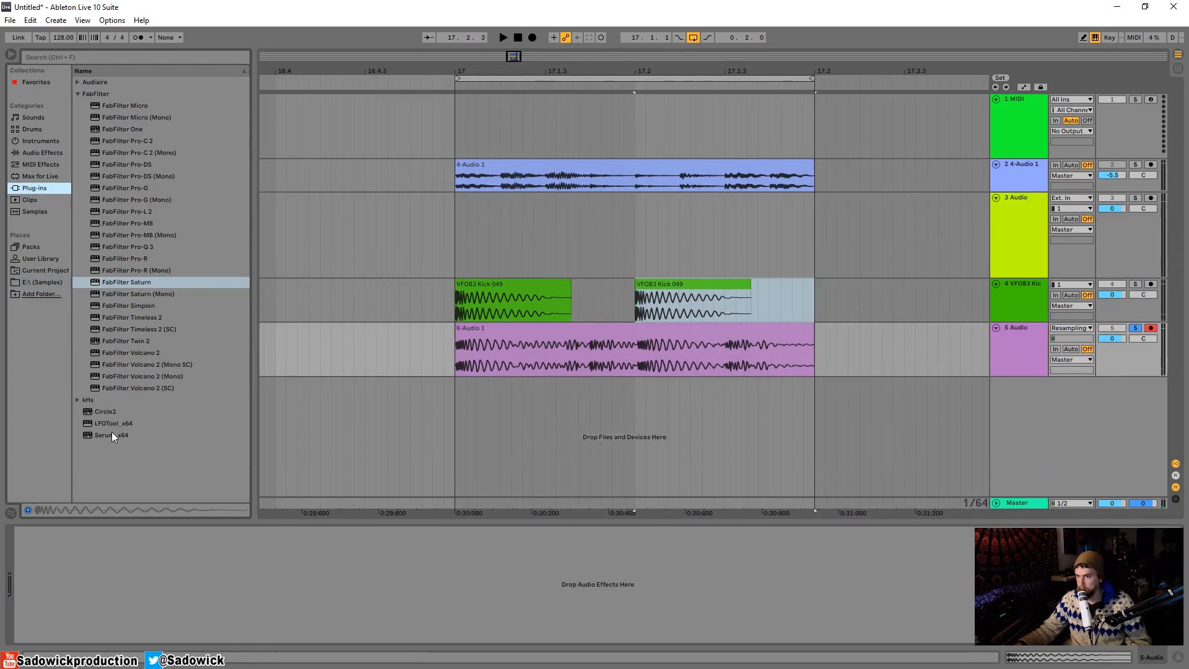
{"action": "left_click_drag", "start_coordinate": [113, 424], "coordinate": [157, 557]}
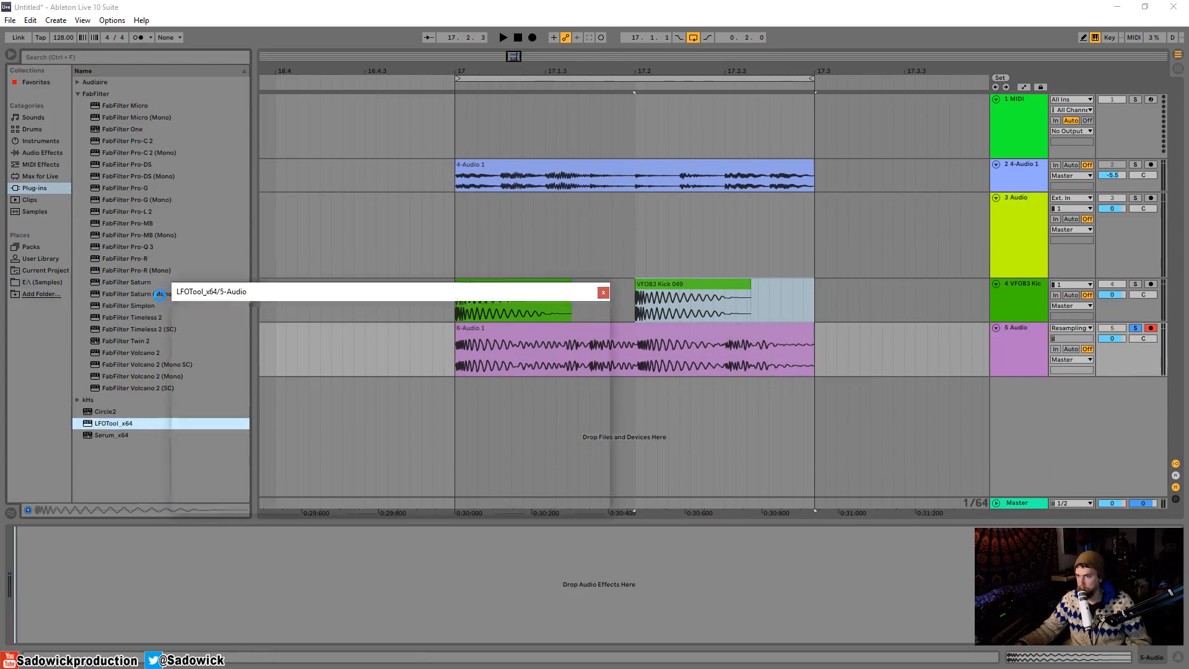
{"action": "left_click_drag", "start_coordinate": [131, 247], "coordinate": [55, 578]}
{"action": "key", "text": "space"}
{"action": "left_click_drag", "start_coordinate": [476, 272], "coordinate": [577, 151]}
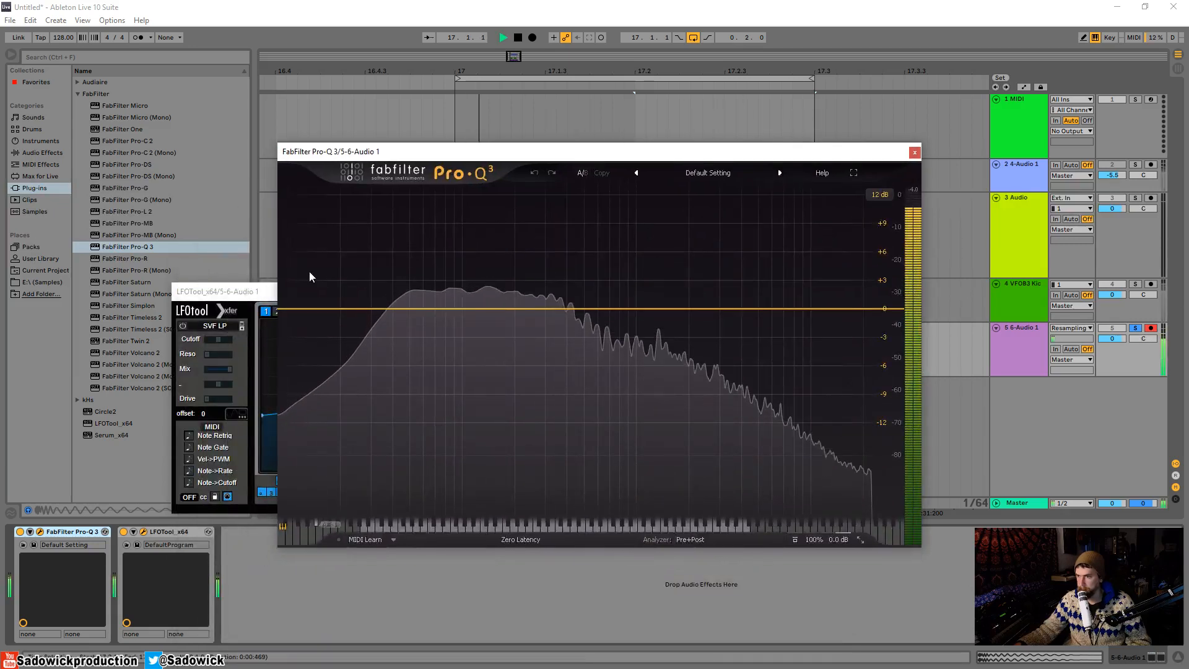
Reshape the LFOTool curve to start at zero and rise sharply to full level earlier in the cycle
{"action": "left_click_drag", "start_coordinate": [236, 291], "coordinate": [138, 288]}
{"action": "left_click_drag", "start_coordinate": [167, 414], "coordinate": [168, 469]}
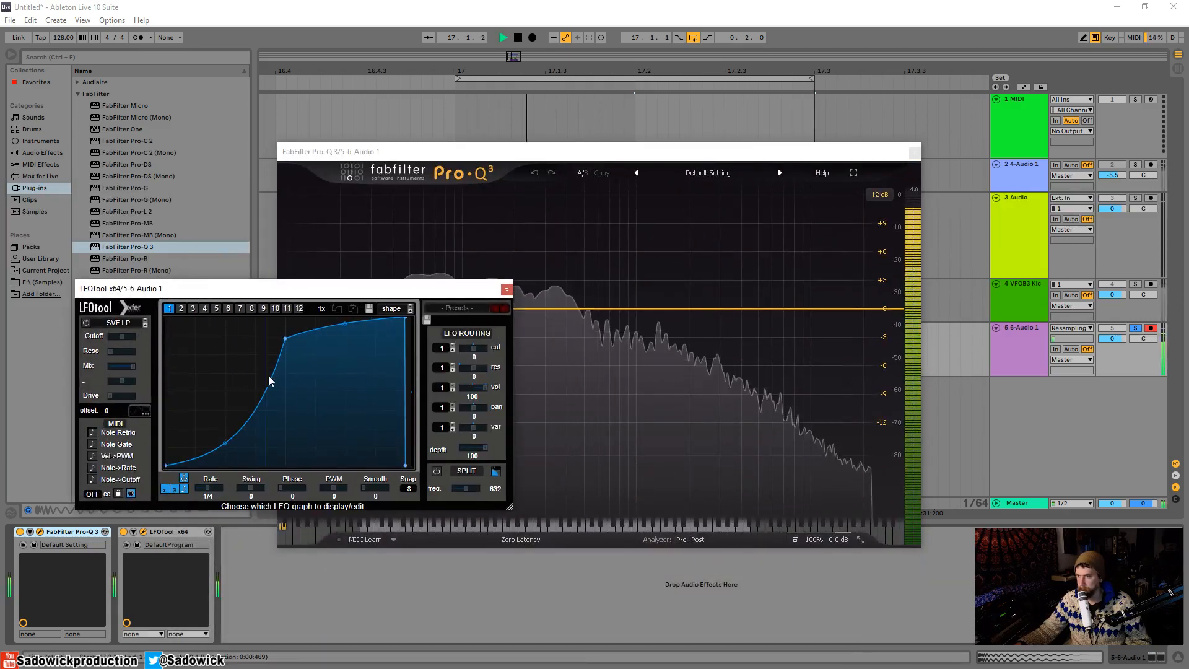
{"action": "left_click_drag", "start_coordinate": [286, 339], "coordinate": [250, 311]}
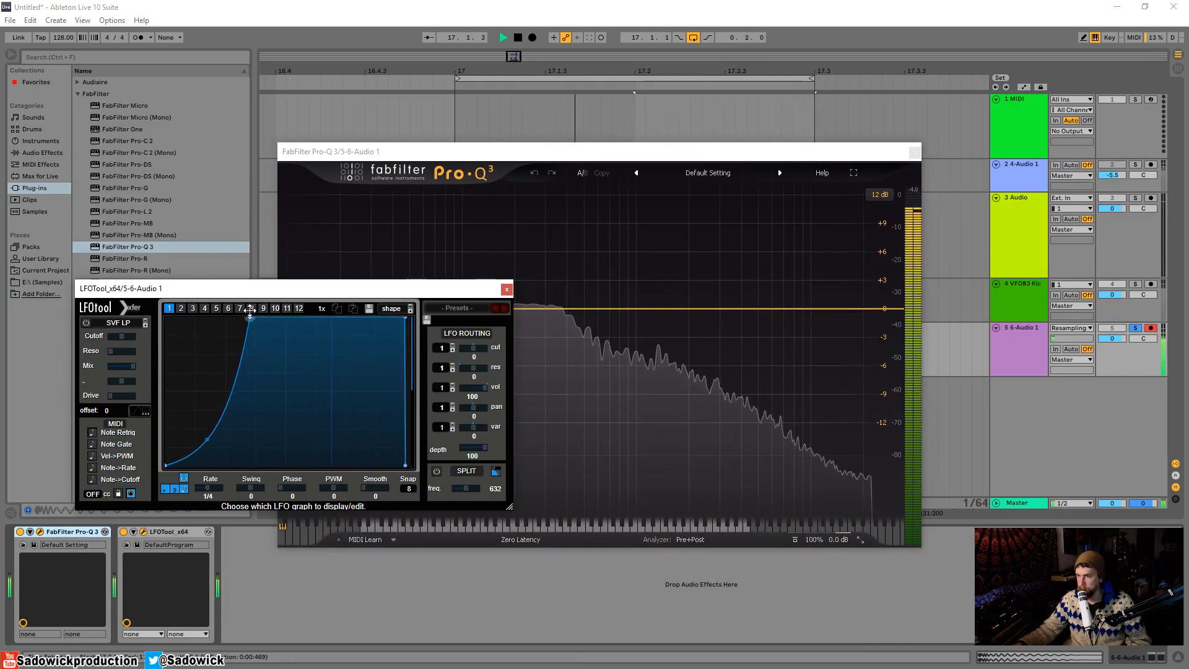
{"action": "left_click", "coordinate": [506, 289]}
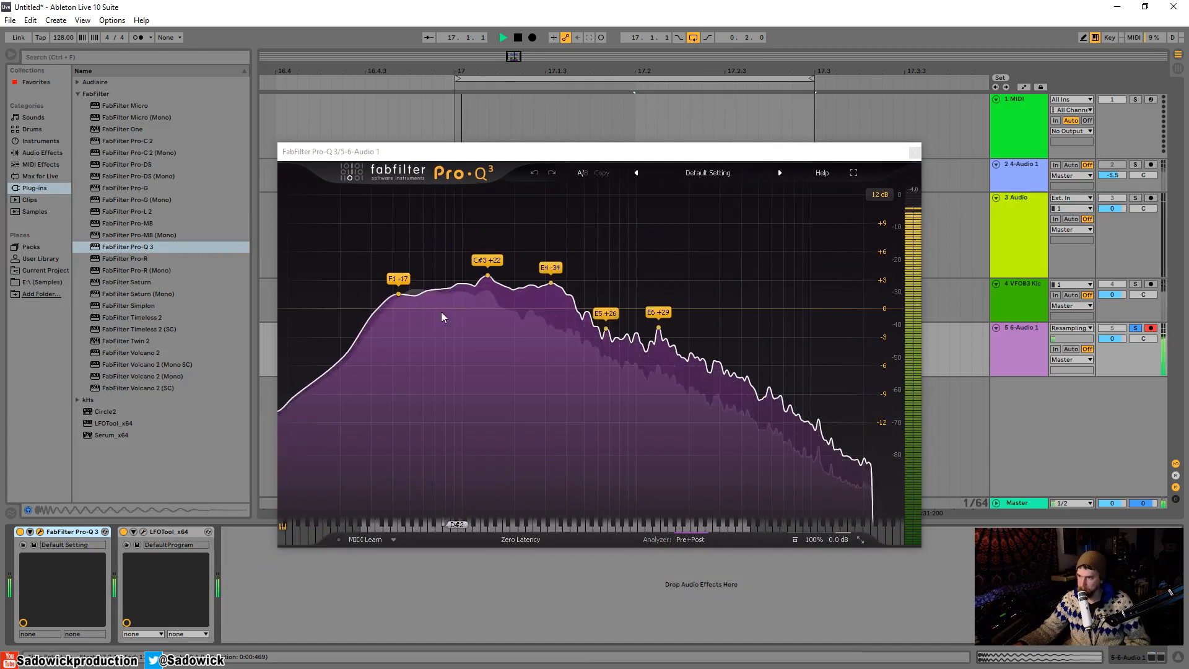
Add a gentle bell boost of about 2 dB near 84 Hz in the resampled track's Pro-Q 3 and shift it slightly lower in frequency
{"action": "mouse_move", "coordinate": [440, 305]}
{"action": "left_mouse_down"}
{"action": "mouse_move", "coordinate": [413, 249]}
{"action": "mouse_move", "coordinate": [406, 275]}
{"action": "mouse_move", "coordinate": [428, 285]}
{"action": "mouse_move", "coordinate": [424, 263]}
{"action": "mouse_move", "coordinate": [457, 315]}
{"action": "mouse_move", "coordinate": [448, 290]}
{"action": "left_mouse_up"}
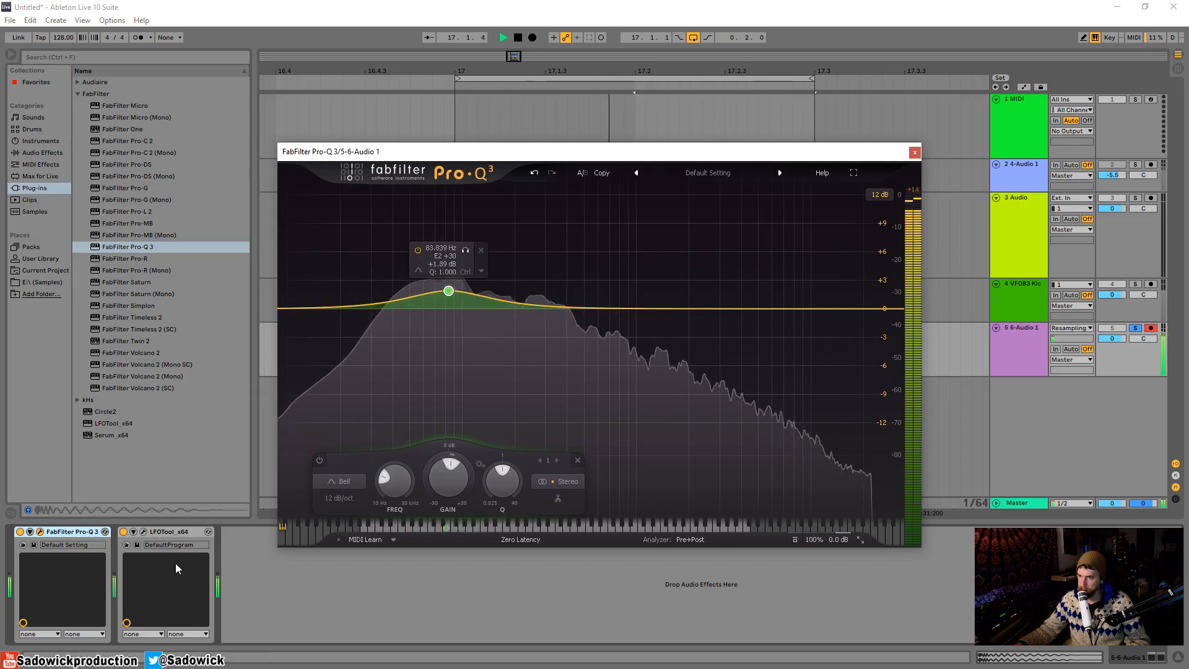
{"action": "key", "text": "space"}
{"action": "left_click", "coordinate": [143, 531]}
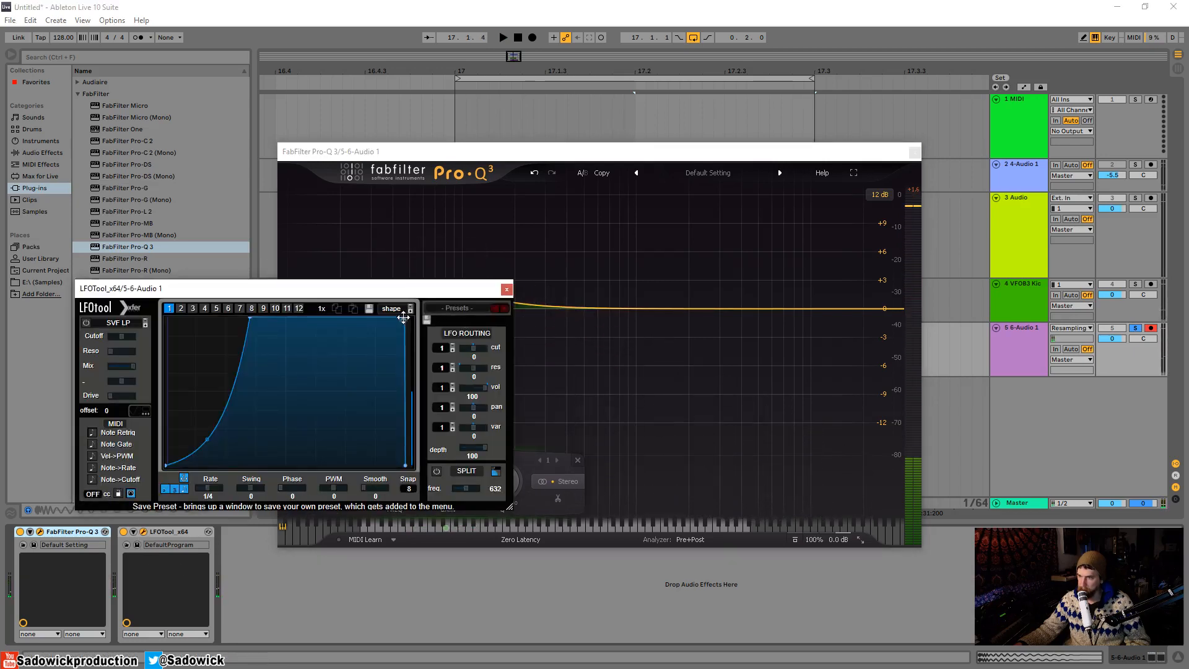
{"action": "left_click", "coordinate": [507, 290]}
{"action": "key", "text": "space"}
{"action": "left_click_drag", "start_coordinate": [451, 294], "coordinate": [438, 294]}
Add a narrow bell cut of about 22 dB near 253 Hz with a Q of about 3.6 in the same equalizer
{"action": "left_click_drag", "start_coordinate": [636, 309], "coordinate": [519, 449]}
{"action": "scroll", "coordinate": [622, 363], "scroll_direction": "up", "scroll_amount": 10}
{"action": "scroll", "coordinate": [621, 362], "scroll_direction": "down", "scroll_amount": 9}
{"action": "left_click_drag", "start_coordinate": [519, 368], "coordinate": [534, 397]}
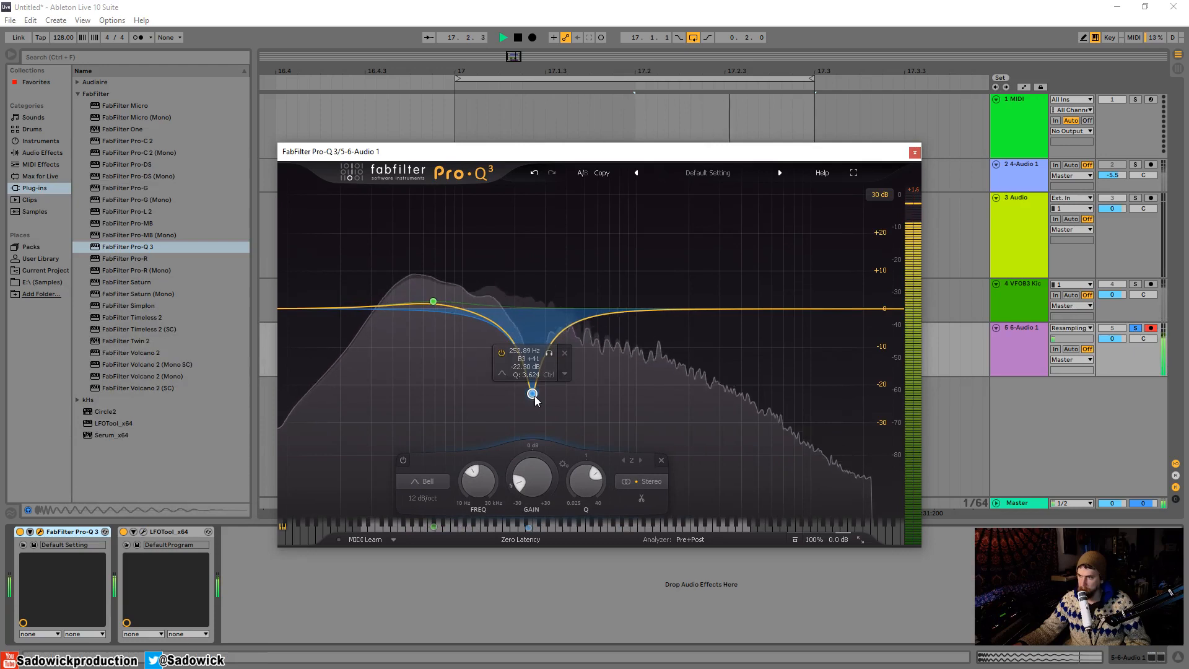
Add a bell boost of about 18 dB near 1.1 kHz, stop playback and close the equalizer
{"action": "left_click_drag", "start_coordinate": [655, 305], "coordinate": [644, 246]}
{"action": "key", "text": "space"}
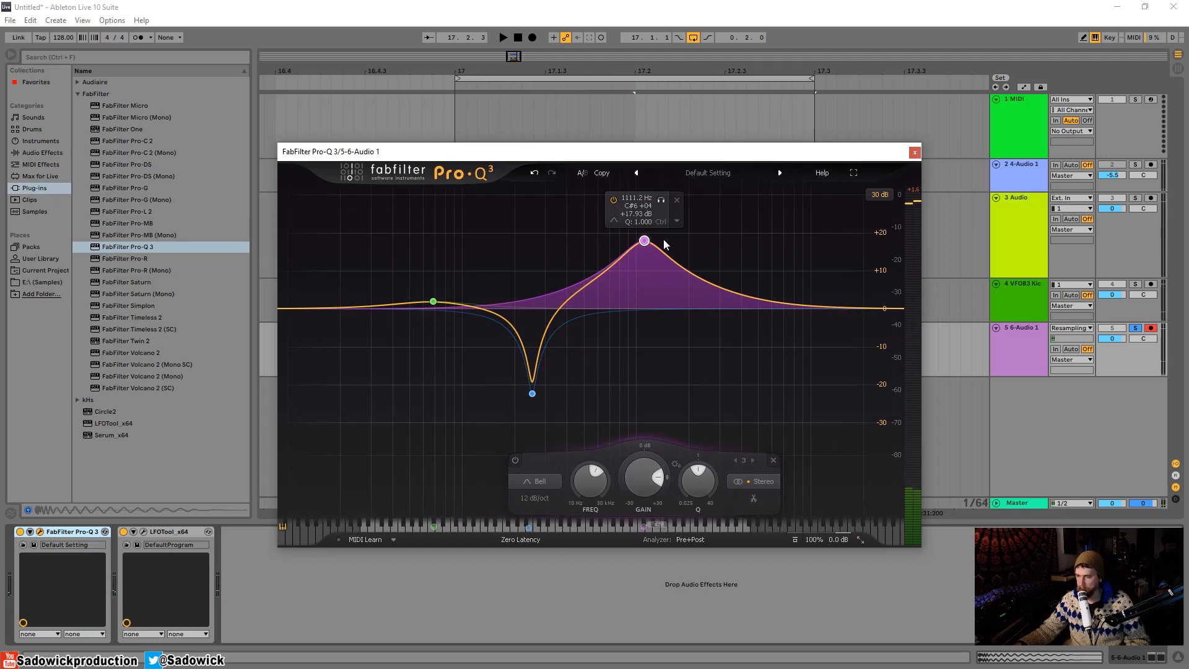
{"action": "left_click", "coordinate": [914, 152]}
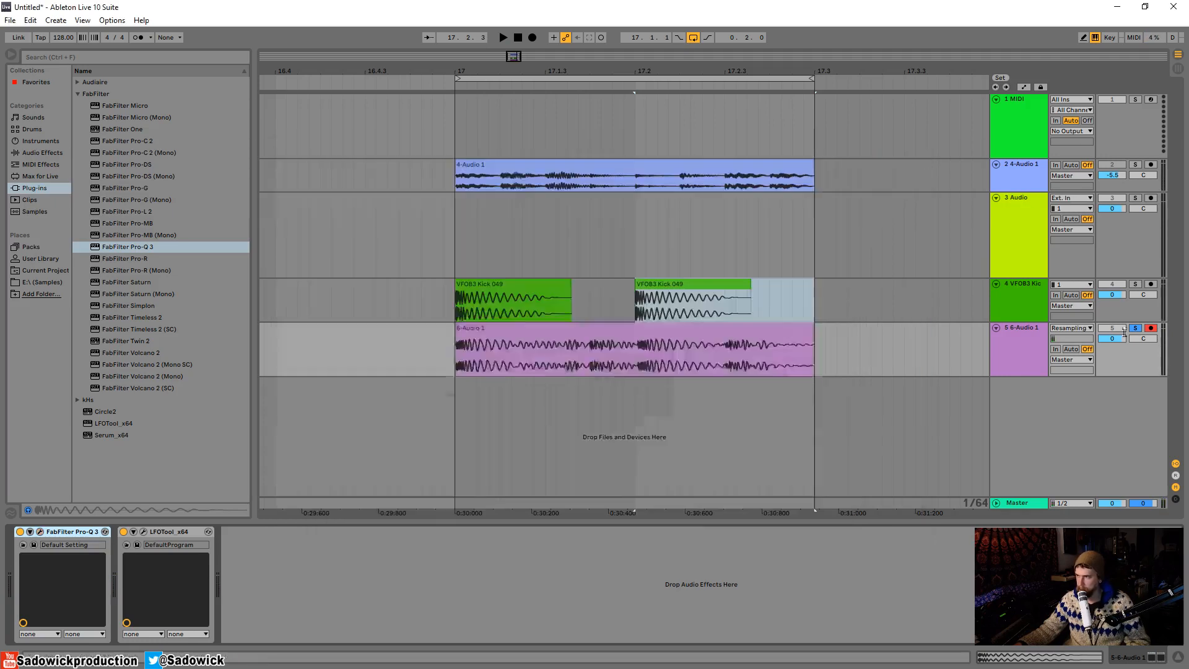
Solo the kick track together with the resampled track, play both and select the kick clips
{"action": "left_click", "coordinate": [1136, 285]}
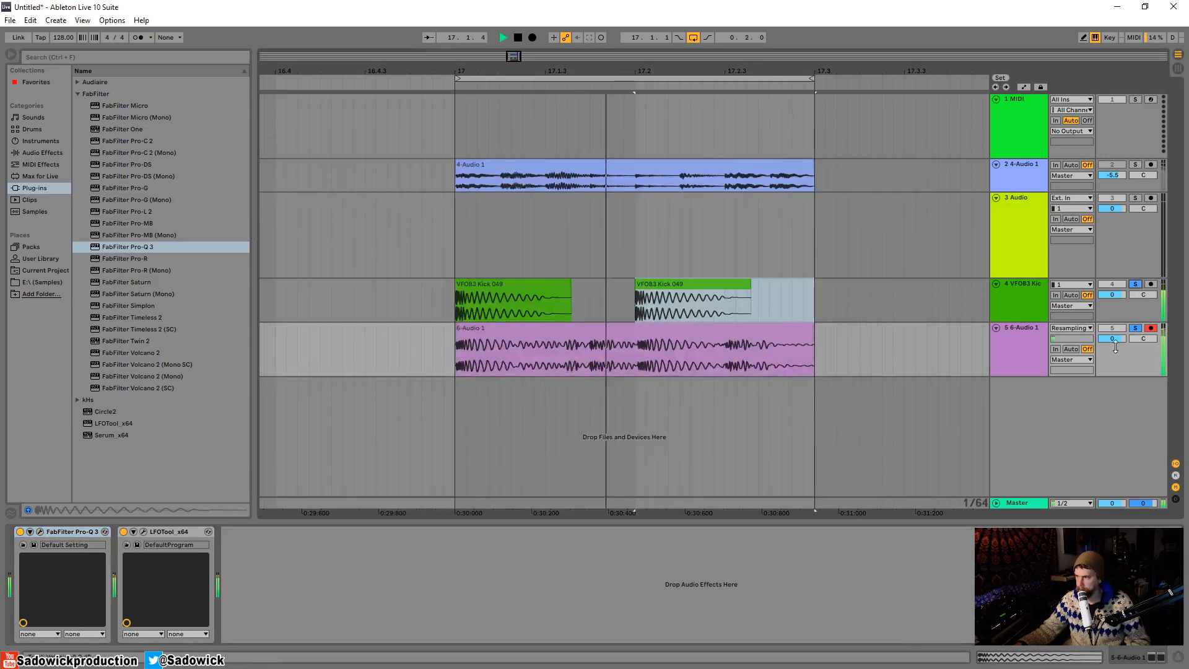
{"action": "left_click_drag", "start_coordinate": [865, 283], "coordinate": [411, 297]}
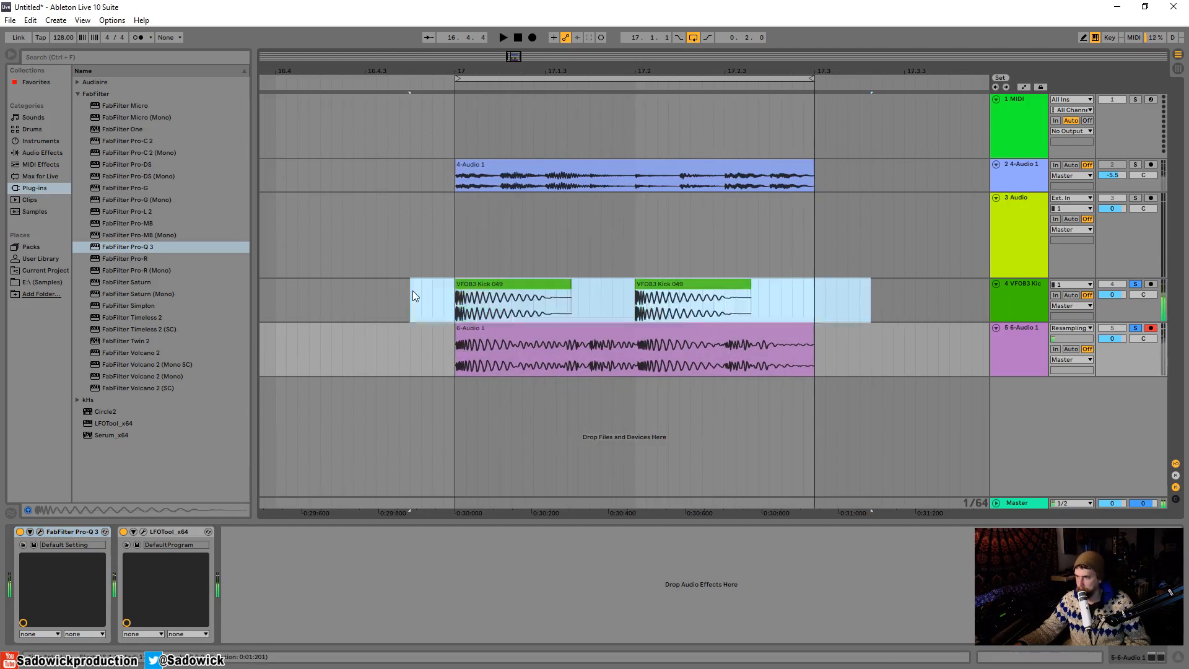
{"action": "key", "text": "space"}
Add FabFilter Pro-Q 3 to the kick track and cut about 5.6 dB near 5.1 kHz with a bell band
{"action": "key", "text": "shift+Tab"}
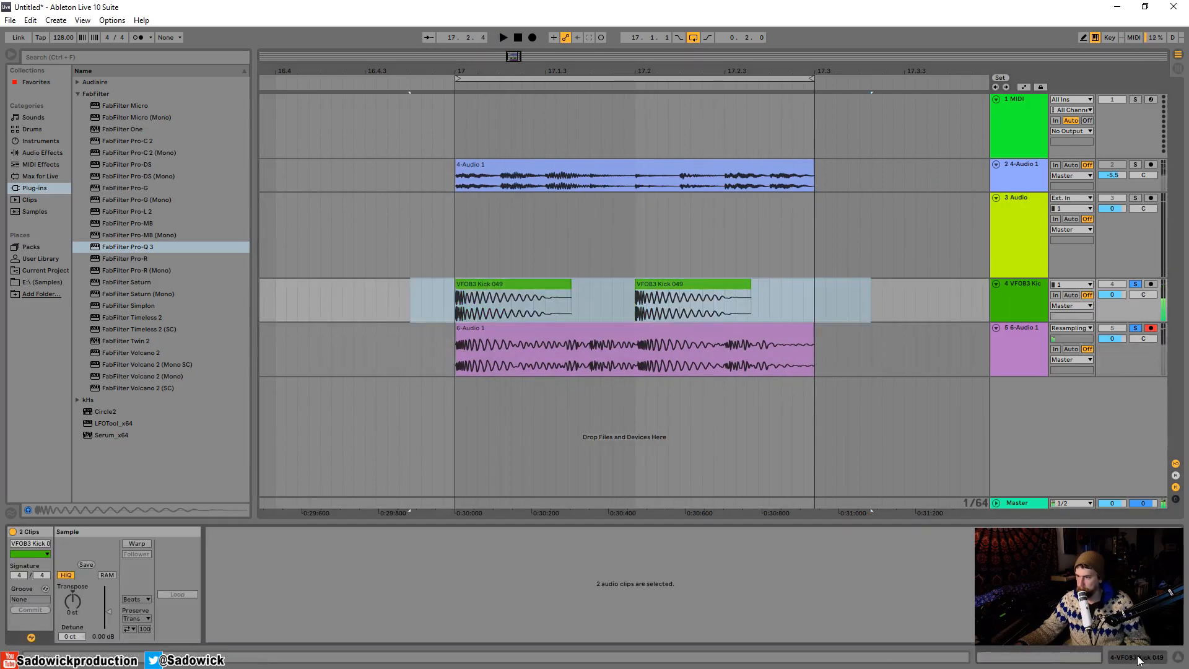
{"action": "left_click", "coordinate": [1134, 658]}
{"action": "left_click_drag", "start_coordinate": [132, 247], "coordinate": [436, 308]}
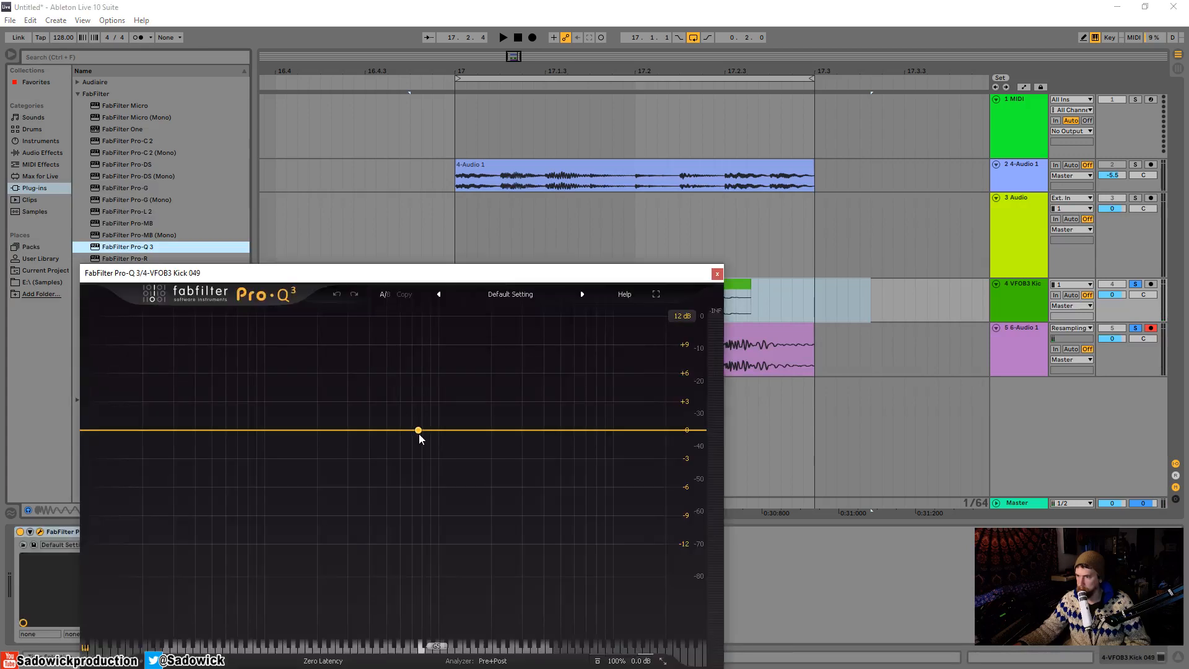
{"action": "left_click_drag", "start_coordinate": [448, 430], "coordinate": [566, 488]}
{"action": "key", "text": "space"}
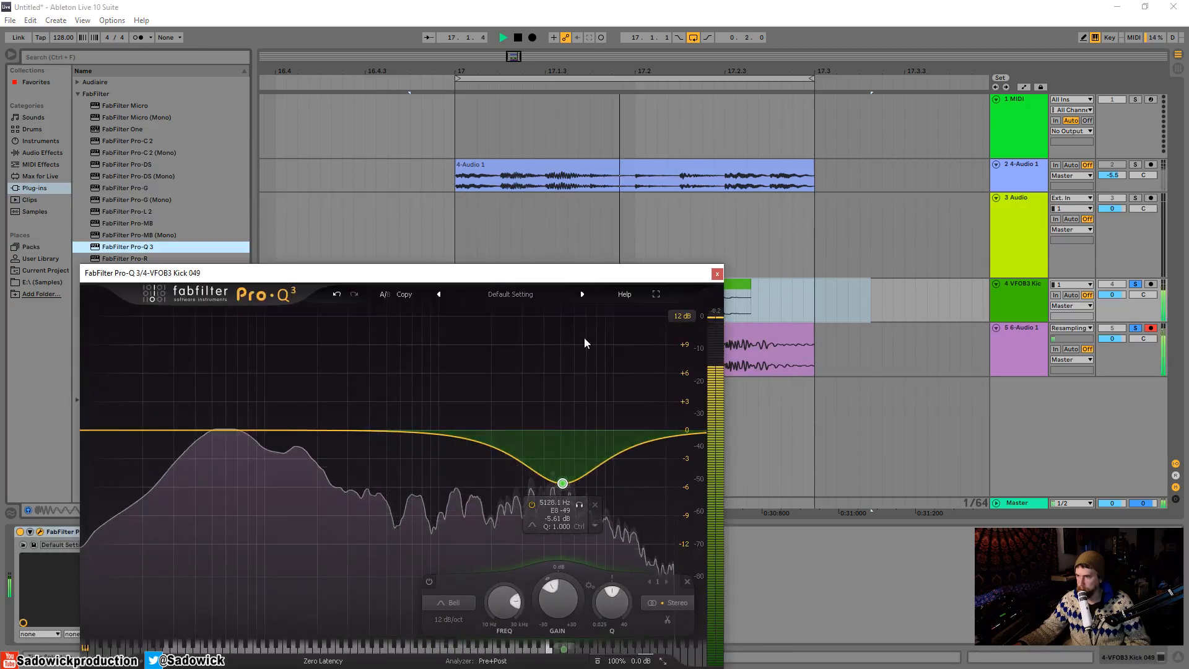
{"action": "left_click", "coordinate": [717, 273]}
Transpose both kick clips down to -3 st while the loop plays
{"action": "left_click_drag", "start_coordinate": [819, 300], "coordinate": [441, 295]}
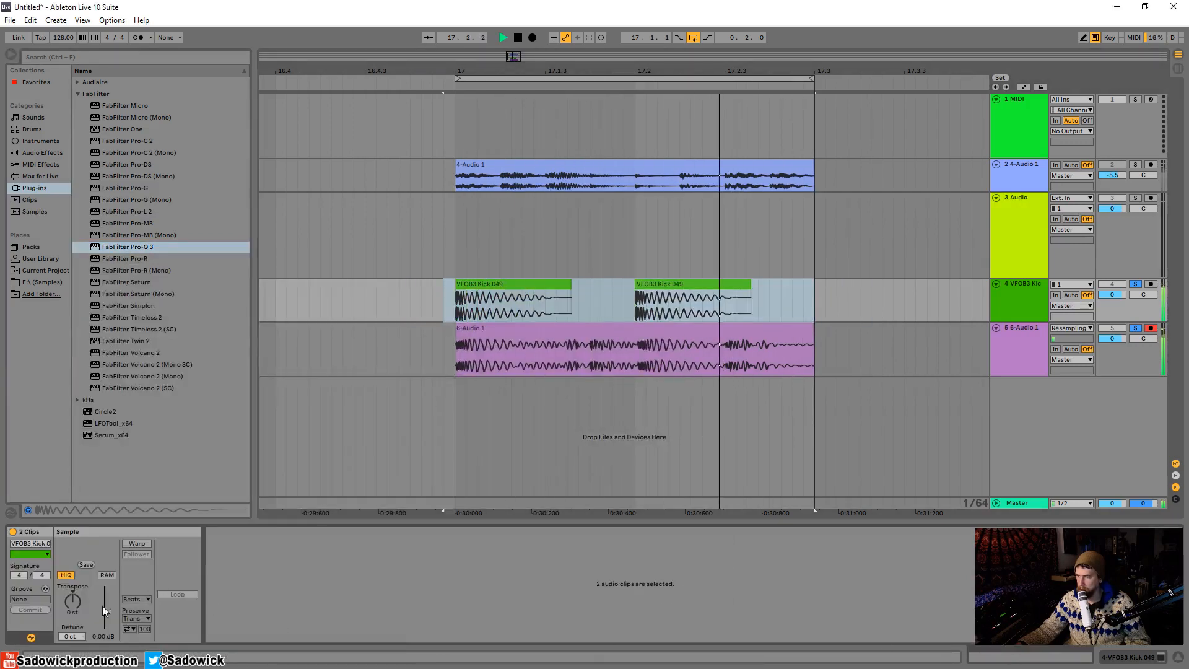
{"action": "left_click_drag", "start_coordinate": [72, 601], "coordinate": [73, 608]}
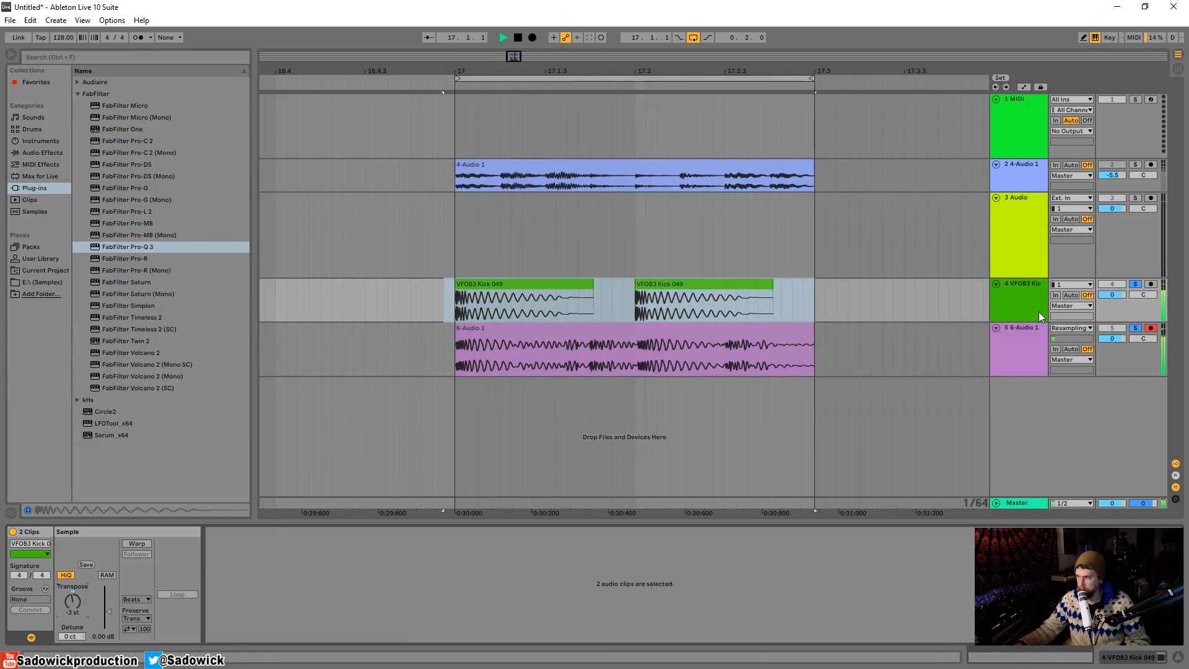
{"action": "key", "text": "space"}
Group the kick and resampled tracks and reduce the height of the group and its two tracks
{"action": "right_click", "coordinate": [1027, 282]}
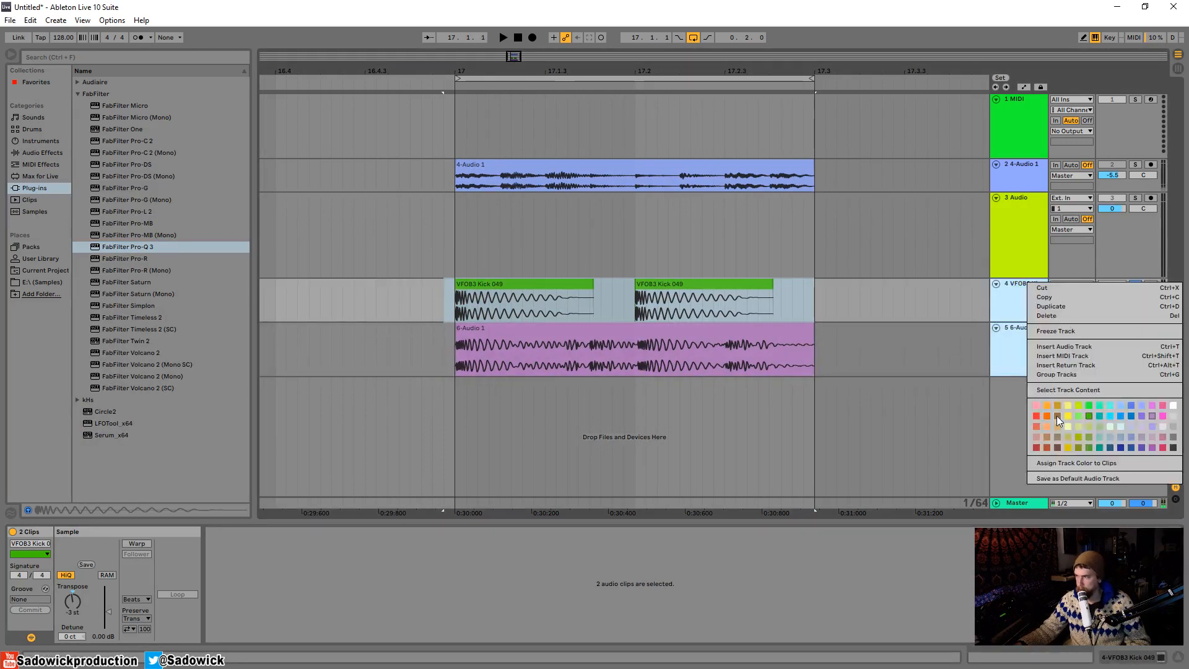
{"action": "left_click", "coordinate": [1057, 374]}
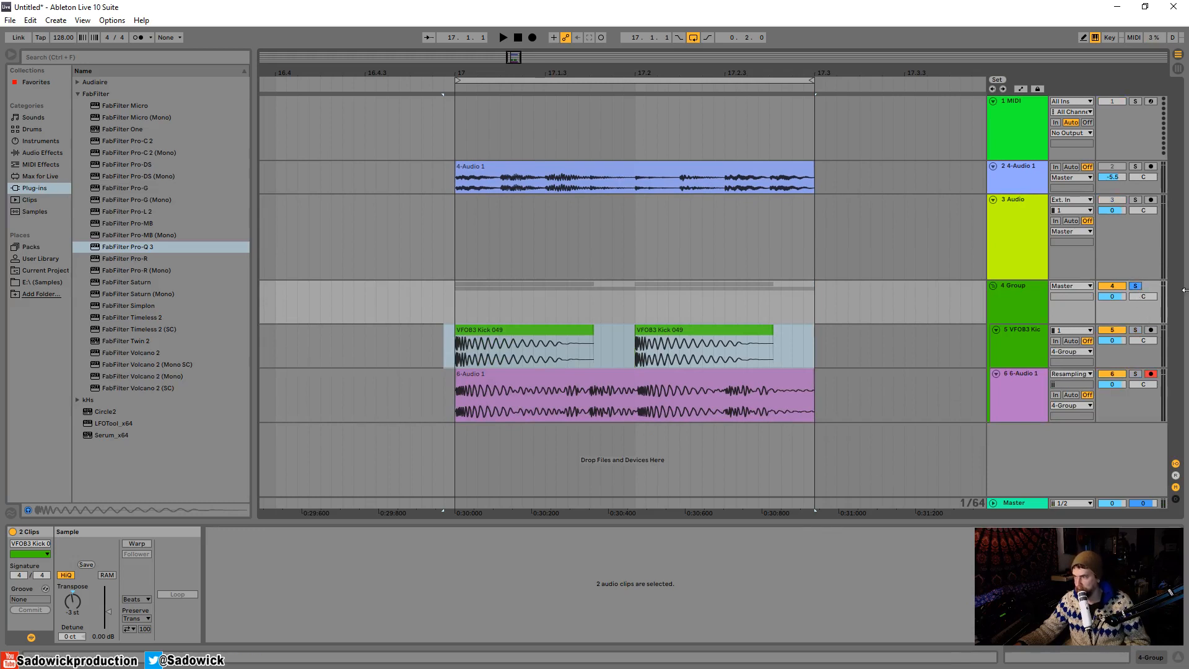
{"action": "left_click_drag", "start_coordinate": [1126, 318], "coordinate": [1126, 308]}
{"action": "left_click_drag", "start_coordinate": [1129, 353], "coordinate": [1130, 341]}
{"action": "left_click_drag", "start_coordinate": [1131, 397], "coordinate": [1132, 365]}
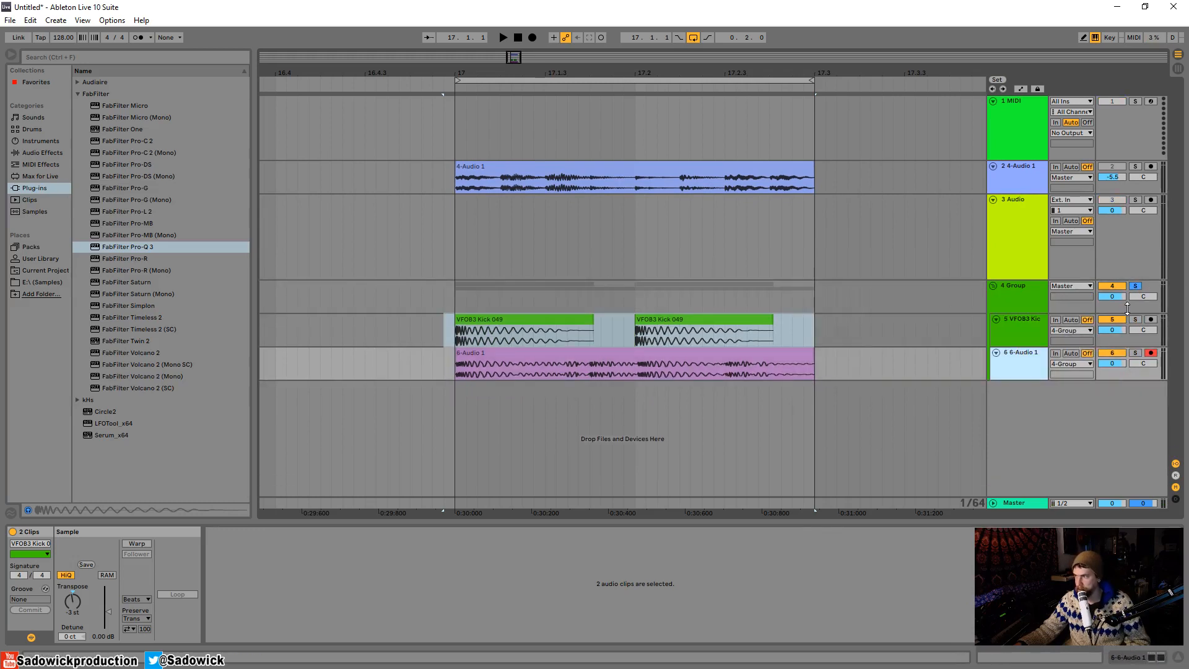
Add FabFilter Saturn to the group track and raise its Band 1 Drive to about 30% during playback
{"action": "left_click", "coordinate": [1128, 309]}
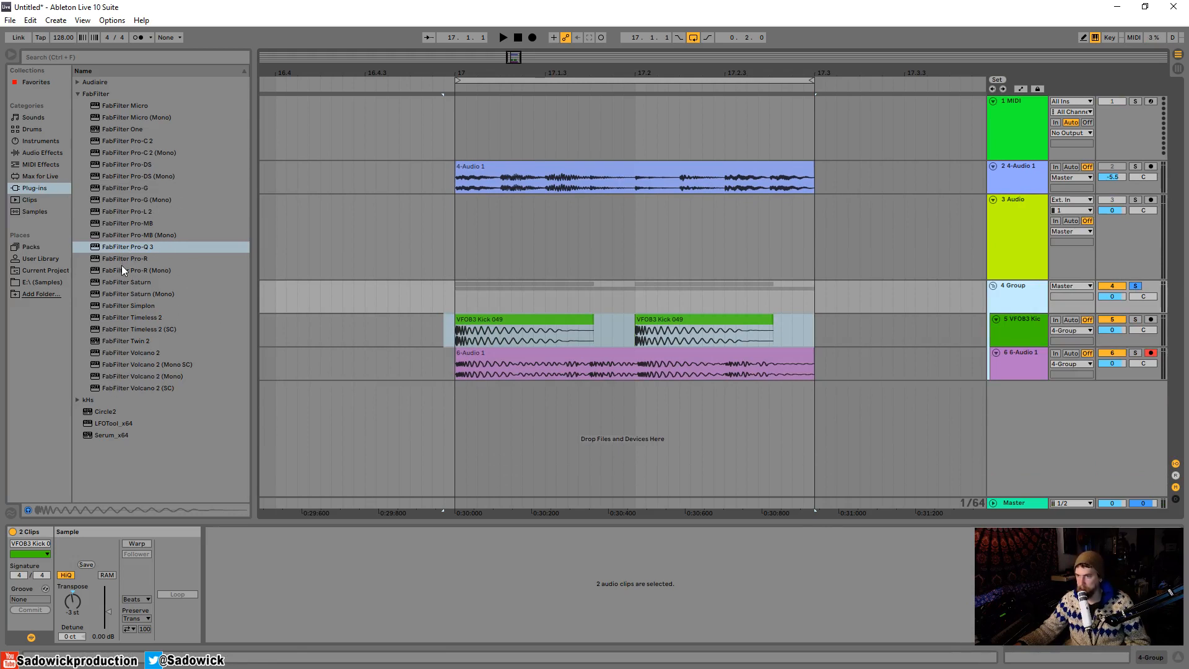
{"action": "left_click_drag", "start_coordinate": [121, 280], "coordinate": [560, 300]}
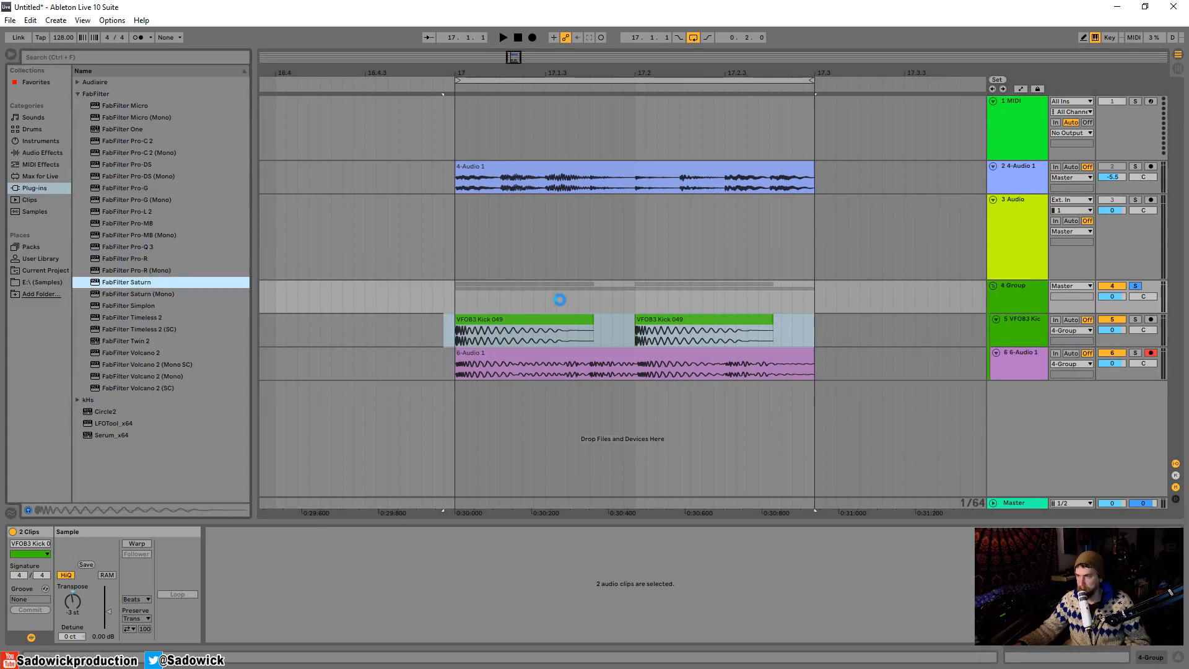
{"action": "left_click_drag", "start_coordinate": [444, 286], "coordinate": [605, 251]}
{"action": "key", "text": "space"}
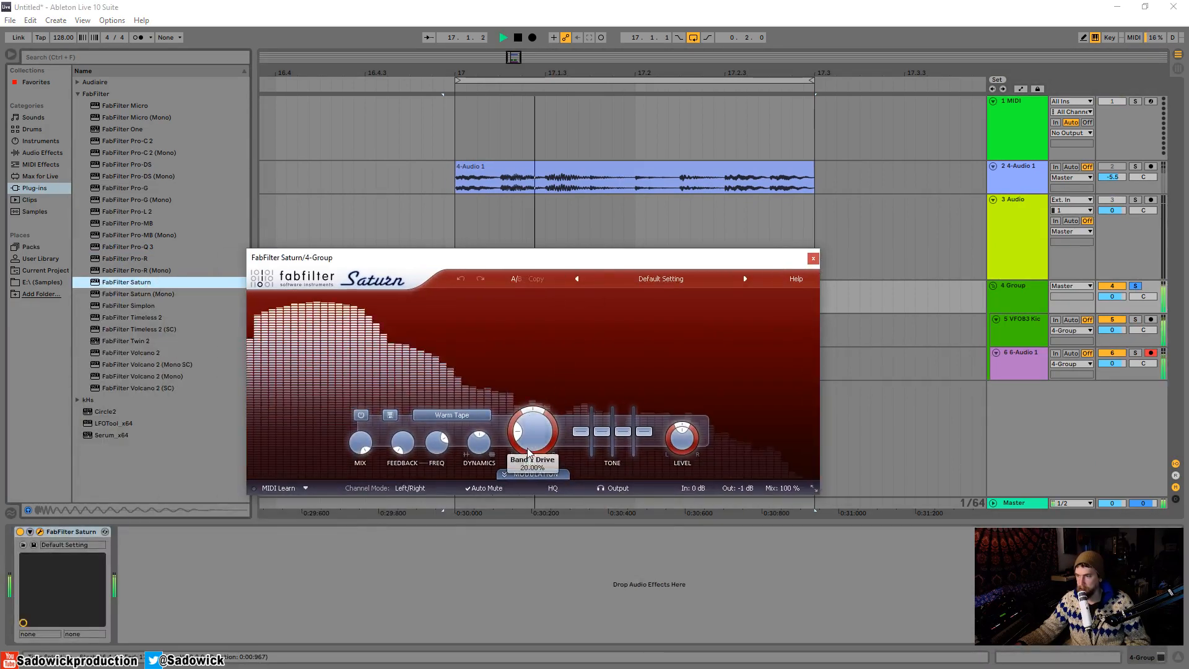
{"action": "left_click_drag", "start_coordinate": [528, 454], "coordinate": [536, 434]}
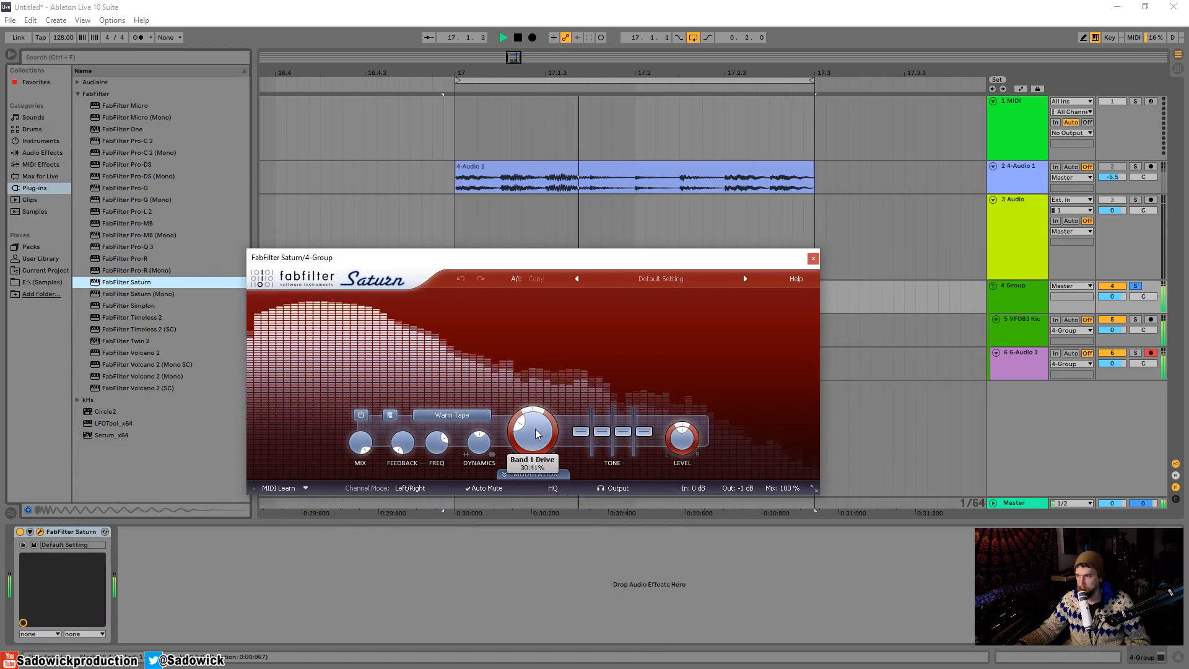
{"action": "left_click", "coordinate": [813, 258]}
{"action": "key", "text": "space"}
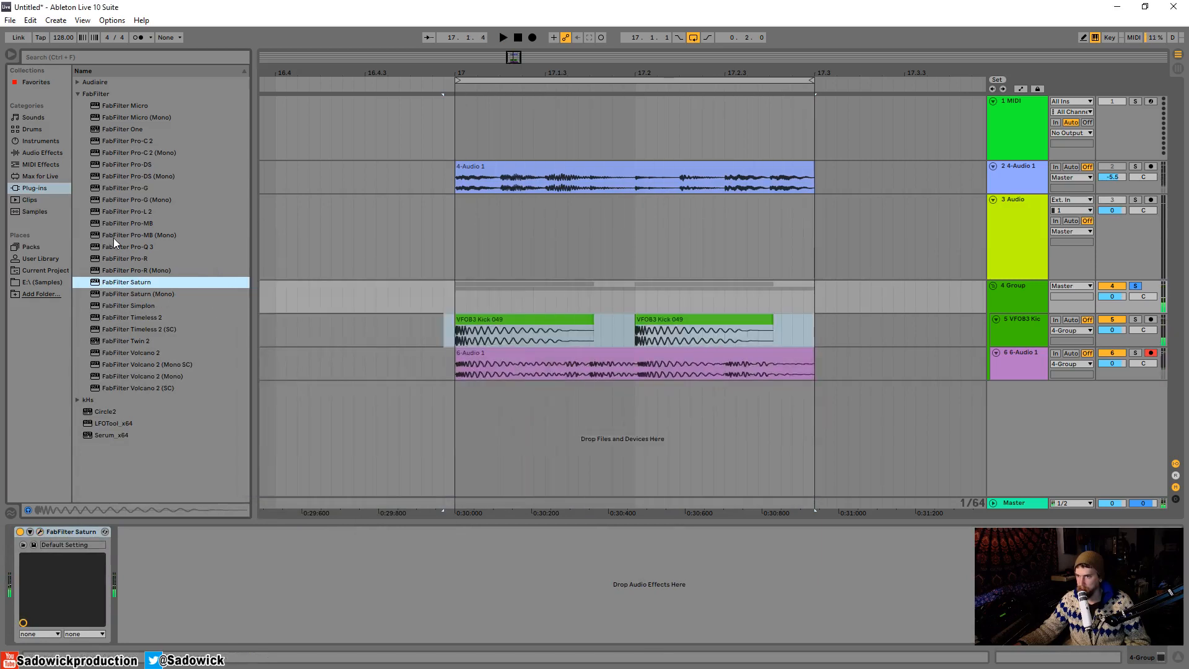
Add FabFilter Pro-Q 3 after Saturn on the group track and shape a slight bell cut in the highs
{"action": "left_click_drag", "start_coordinate": [134, 248], "coordinate": [260, 525]}
{"action": "key", "text": "space"}
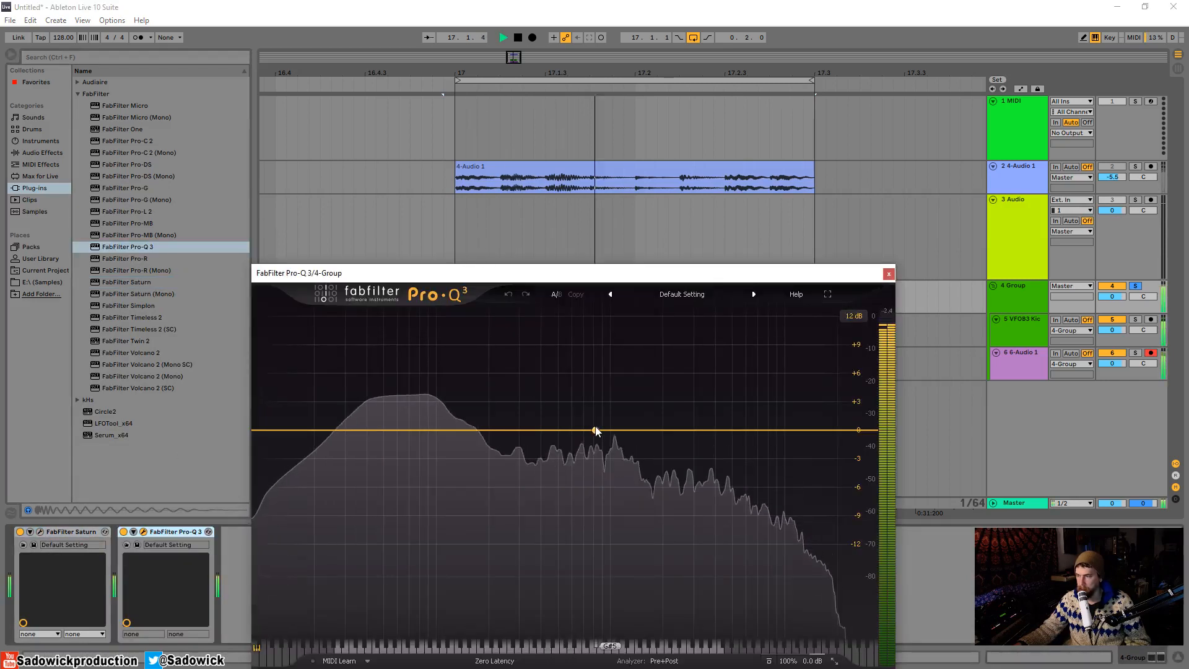
{"action": "left_click_drag", "start_coordinate": [596, 430], "coordinate": [716, 446]}
{"action": "key", "text": "space"}
{"action": "left_click", "coordinate": [889, 273]}
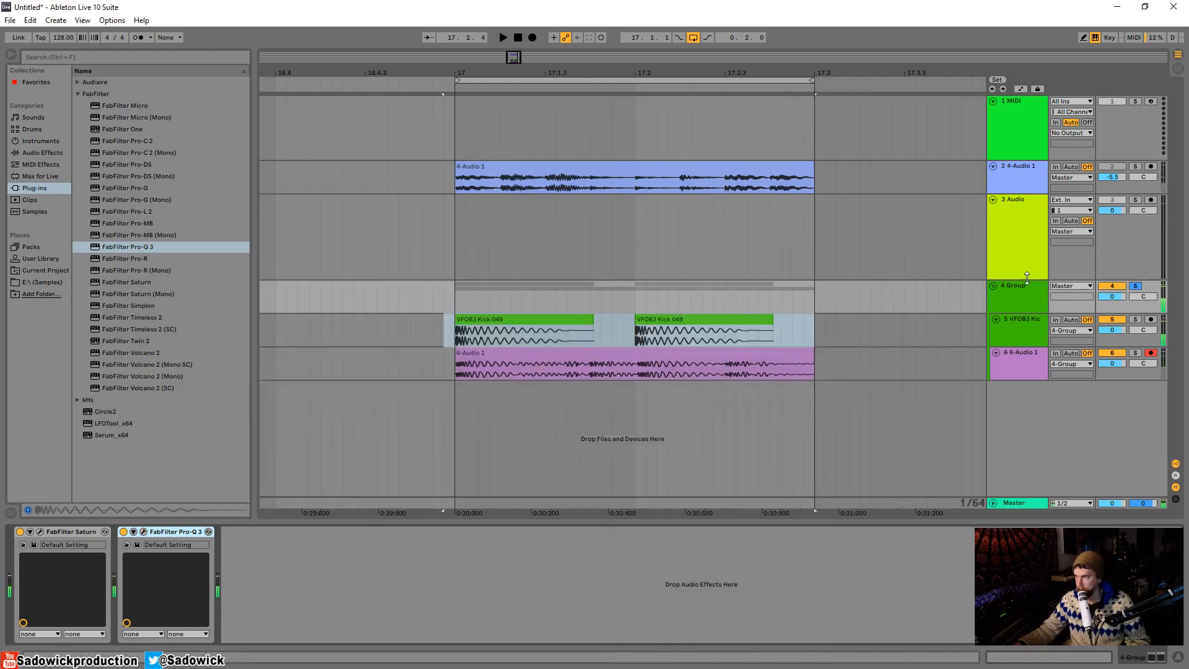
Reduce the height of empty track 3, then insert a new audio track below the group with Resampling as its input
{"action": "left_click_drag", "start_coordinate": [1027, 277], "coordinate": [1026, 236]}
{"action": "right_click", "coordinate": [1017, 247]}
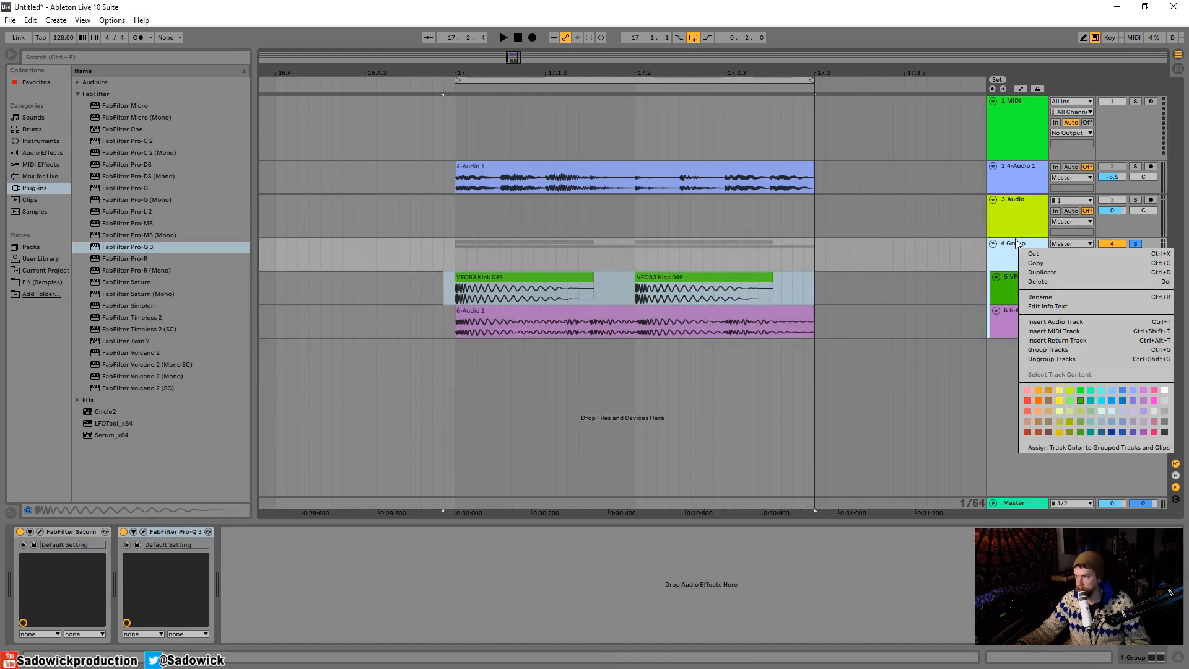
{"action": "left_click", "coordinate": [1015, 240]}
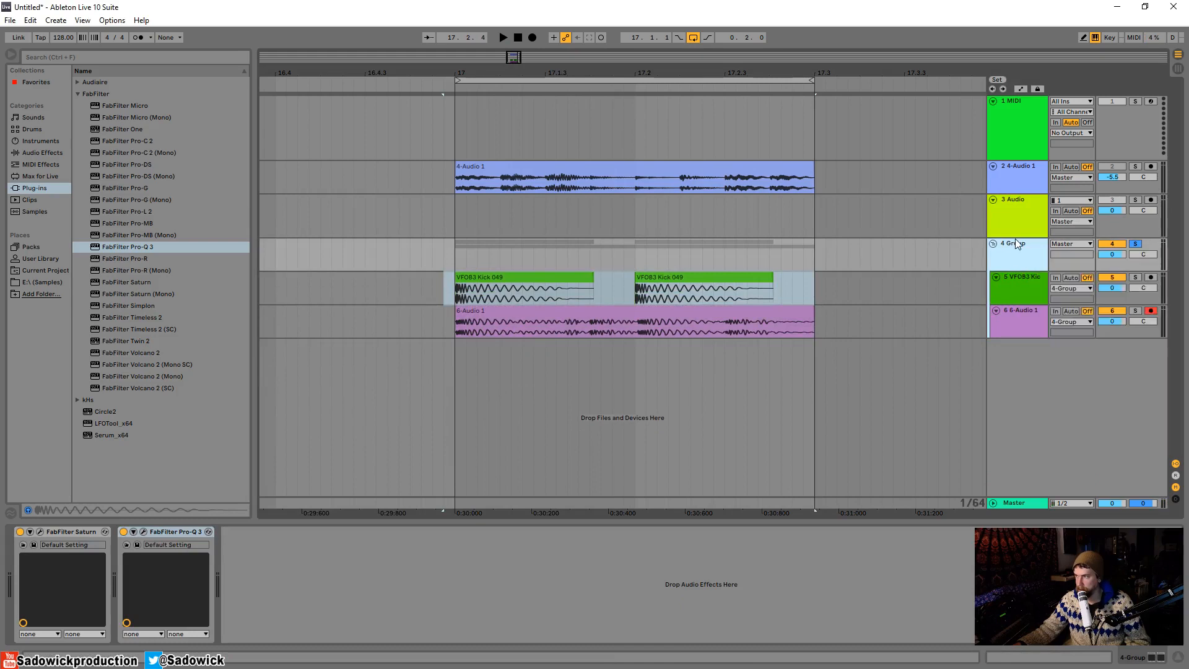
{"action": "right_click", "coordinate": [1030, 379]}
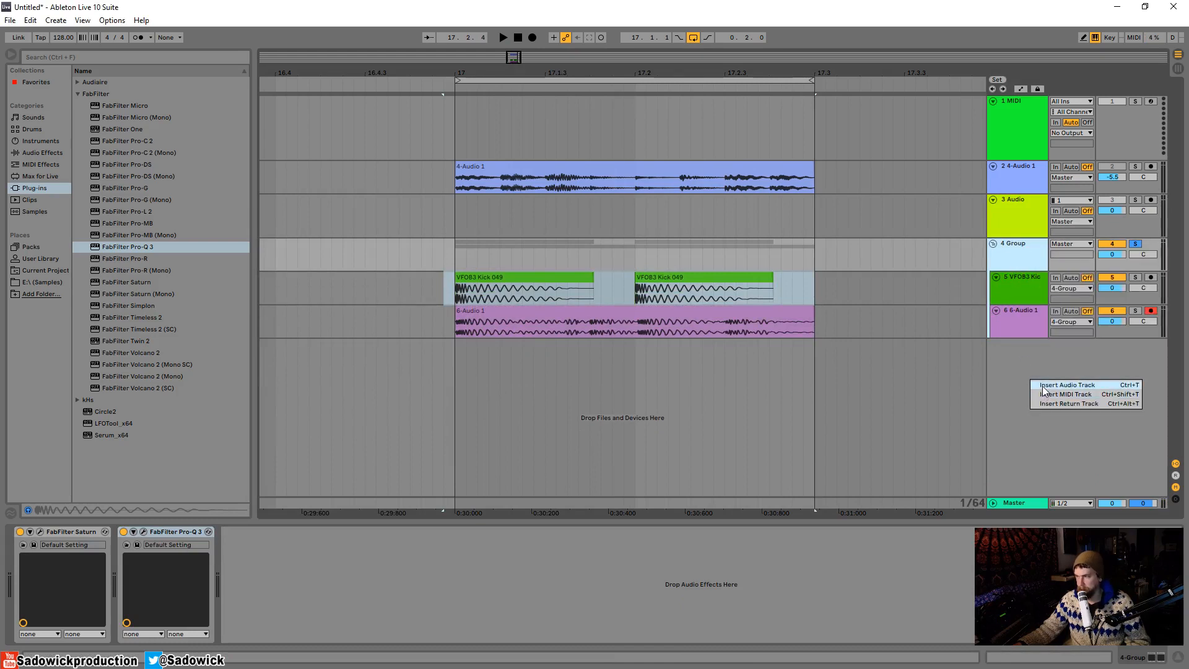
{"action": "left_click", "coordinate": [1043, 385]}
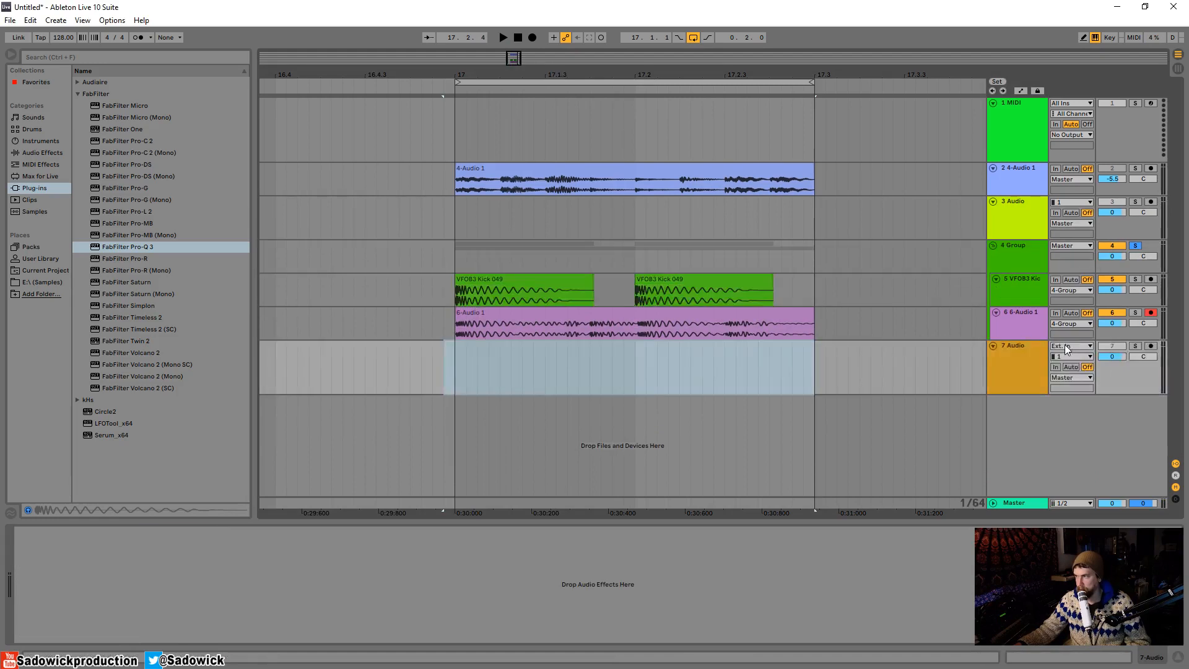
{"action": "left_click", "coordinate": [1067, 347]}
{"action": "left_click", "coordinate": [1076, 376]}
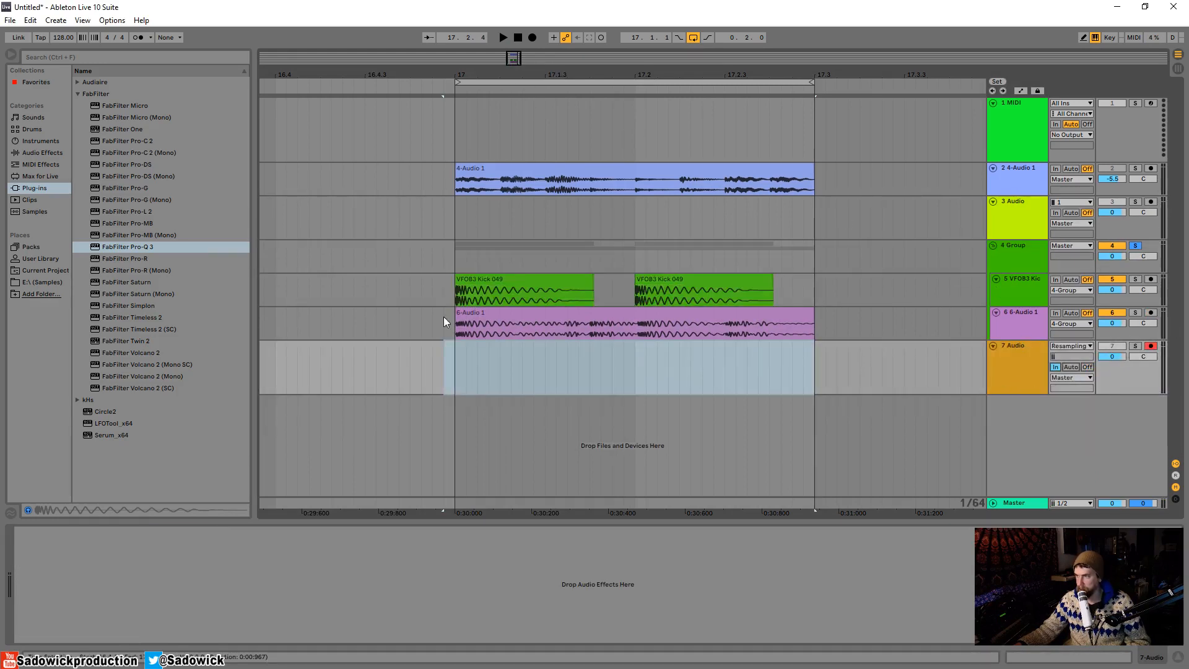
Record the grouped loop onto the new track and extend the second recorded clip back to the loop start at 17
{"action": "left_click", "coordinate": [511, 311]}
{"action": "left_click", "coordinate": [534, 37]}
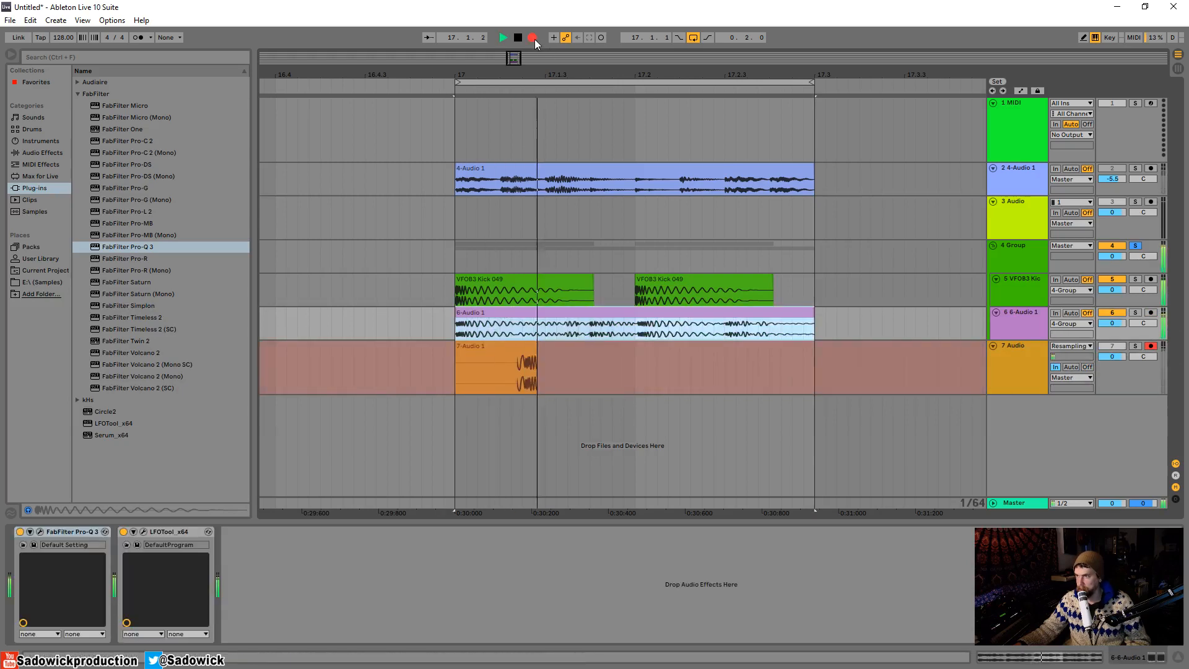
{"action": "key", "text": "space"}
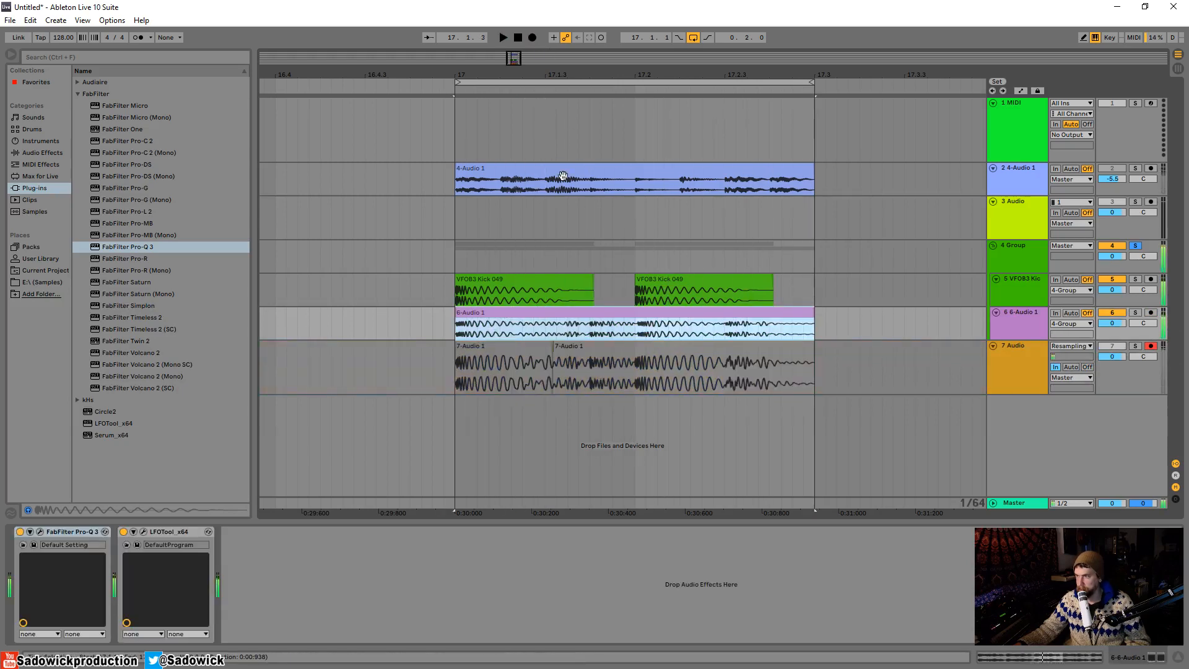
{"action": "left_click_drag", "start_coordinate": [556, 358], "coordinate": [450, 358]}
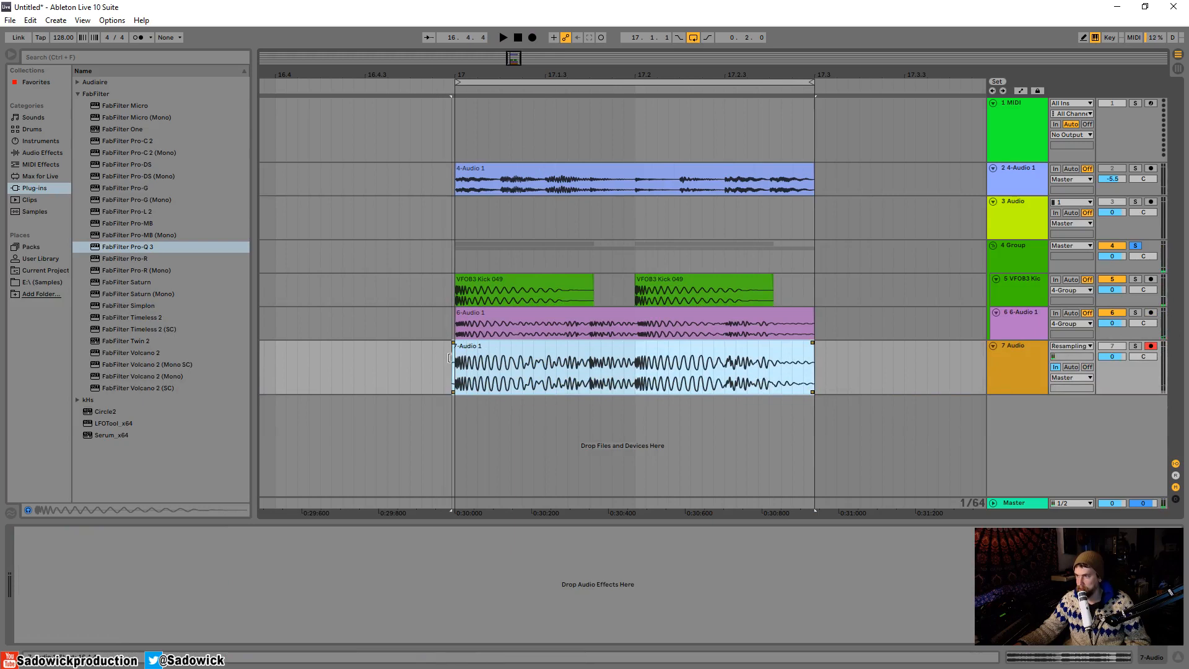
Insert an audio track below track 3 and move the newly recorded clip up onto track 3
{"action": "right_click", "coordinate": [1135, 224]}
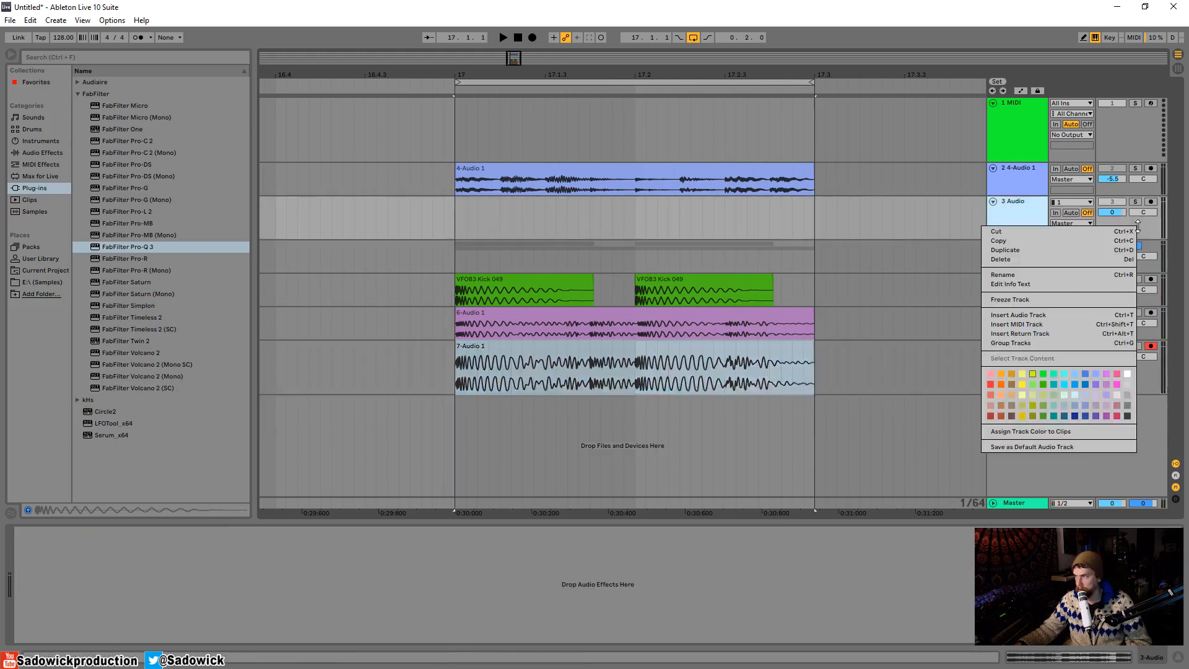
{"action": "left_click", "coordinate": [1021, 316]}
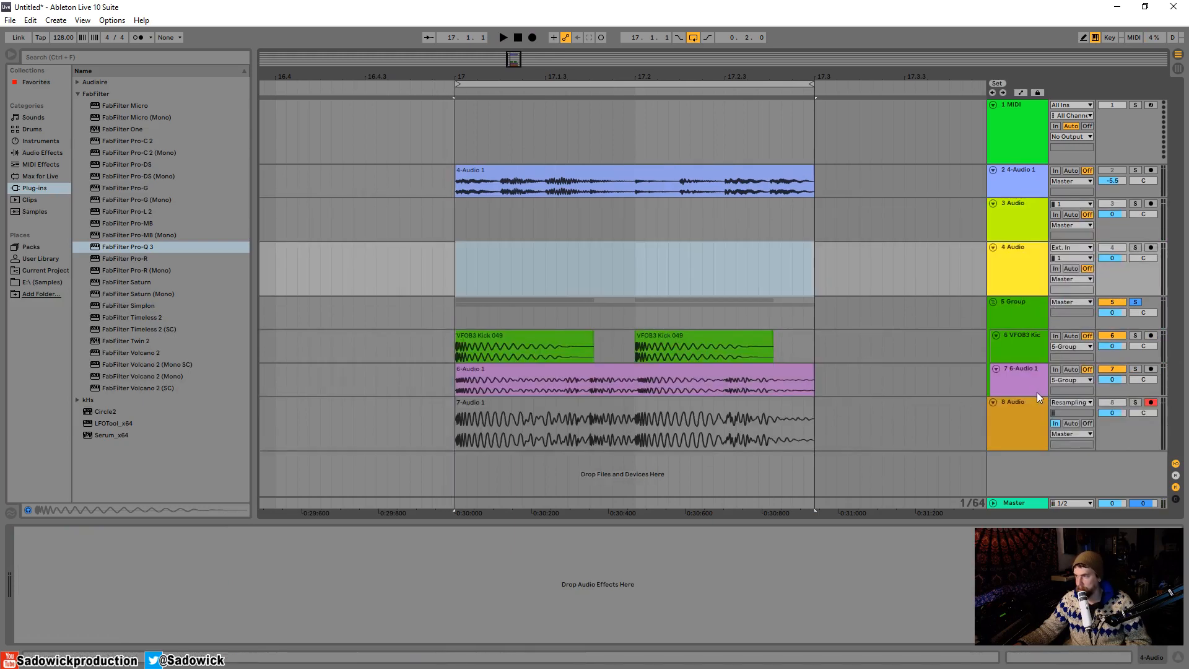
{"action": "left_click_drag", "start_coordinate": [715, 409], "coordinate": [711, 207]}
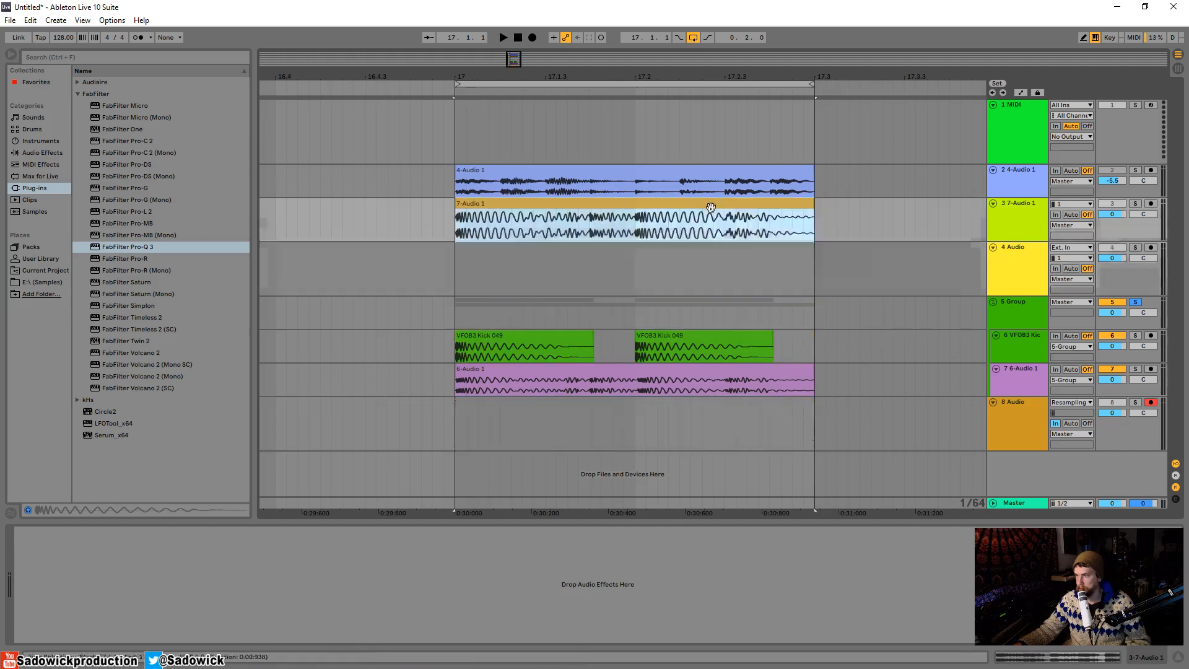
Delete the group with its kick and resampled tracks, and delete the emptied resampling track
{"action": "left_click", "coordinate": [1020, 304]}
{"action": "key", "text": "Delete"}
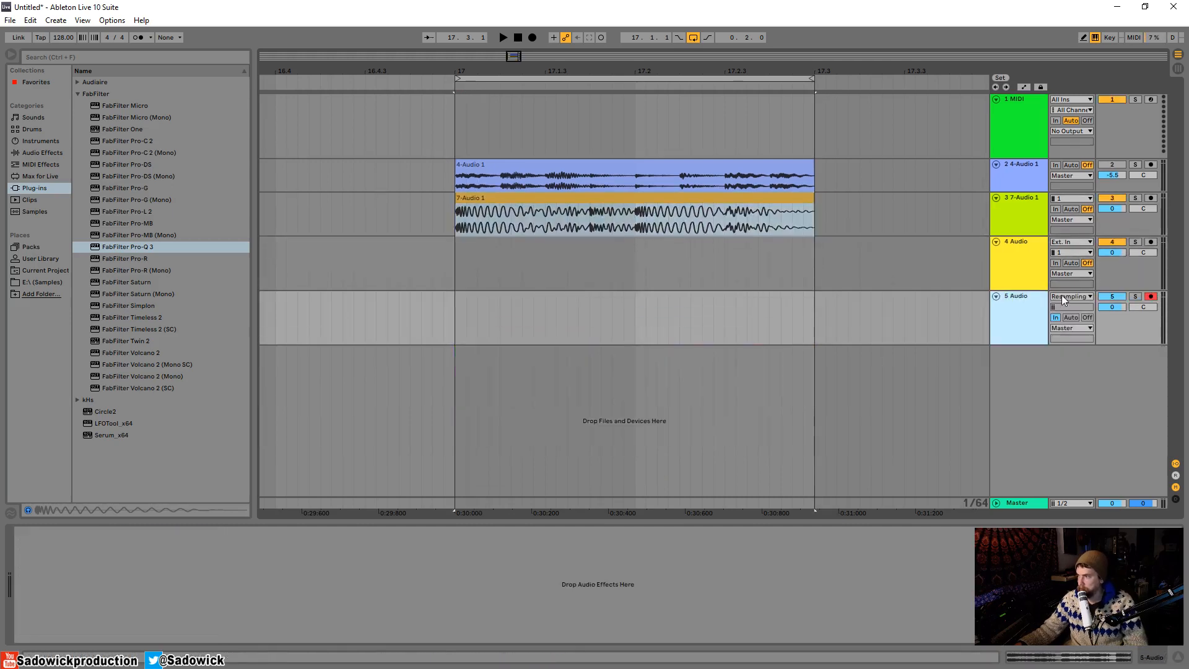
{"action": "key", "text": "Delete"}
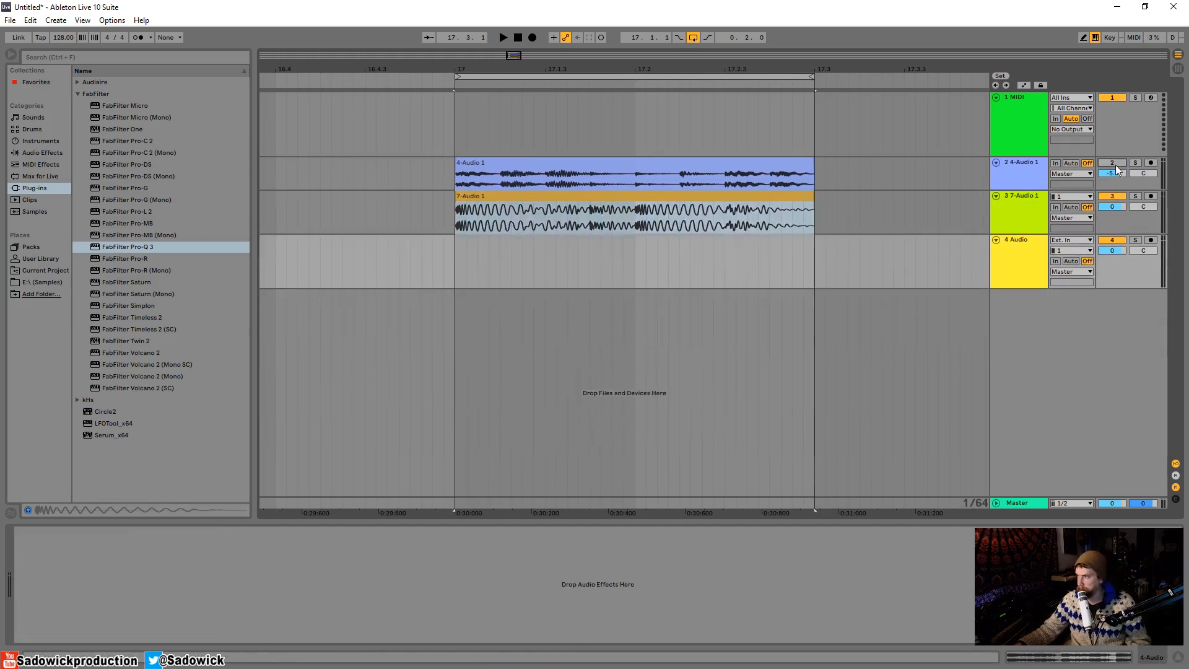
Audition tracks 2 and 3 solo and together during playback, and set track 3's volume to -1.8 dB
{"action": "left_click", "coordinate": [1136, 162]}
{"action": "key", "text": "space"}
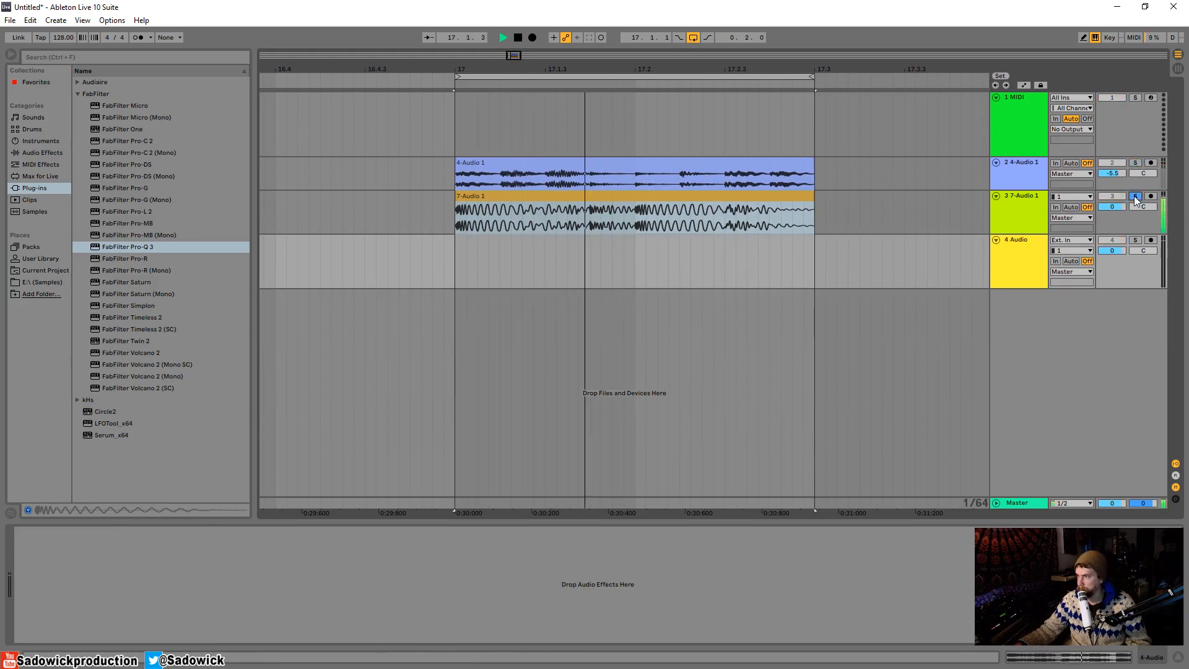
{"action": "left_click", "coordinate": [1135, 196]}
{"action": "left_click", "coordinate": [1137, 197]}
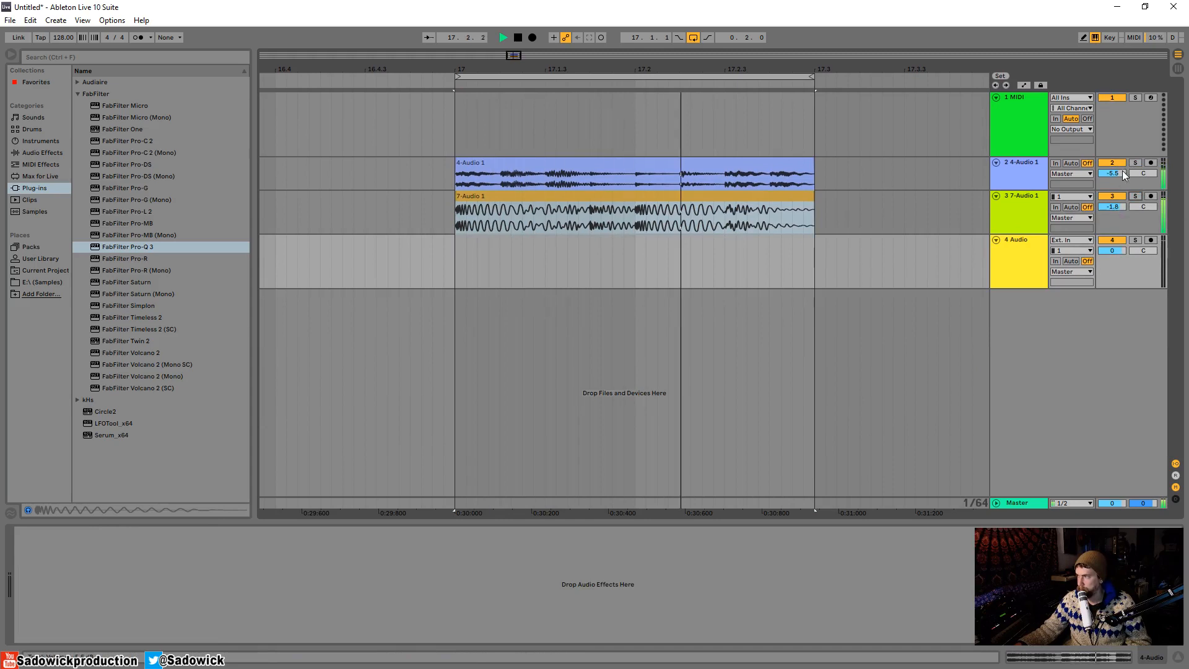
{"action": "left_click", "coordinate": [1137, 163]}
{"action": "left_click", "coordinate": [1142, 167]}
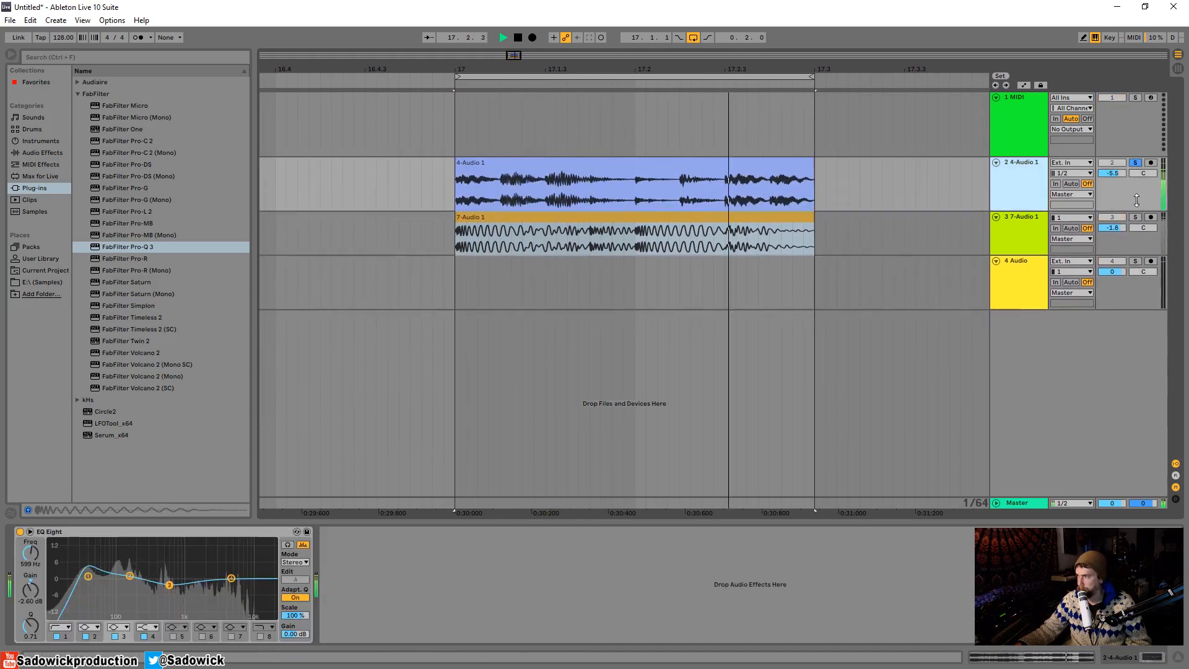
Select empty track 4 and expand the VFOB3 Percussions folder in the E:\ (Samples) library, collapsing VFOB3 Kicks
{"action": "left_click", "coordinate": [1107, 297]}
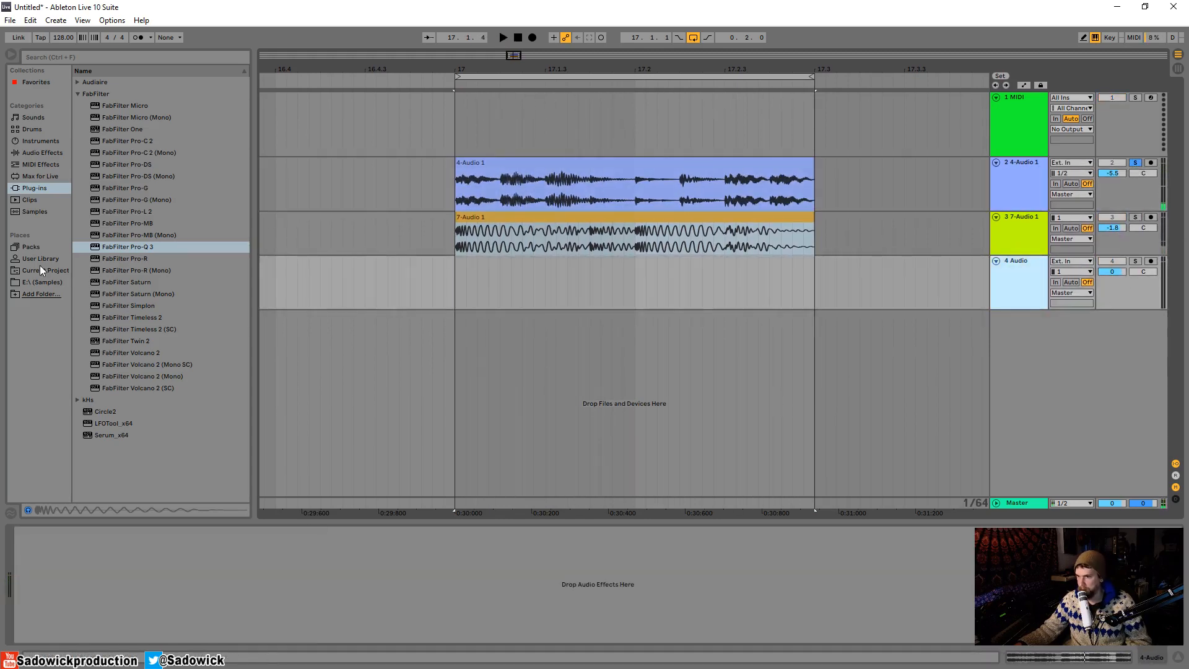
{"action": "left_click", "coordinate": [33, 284]}
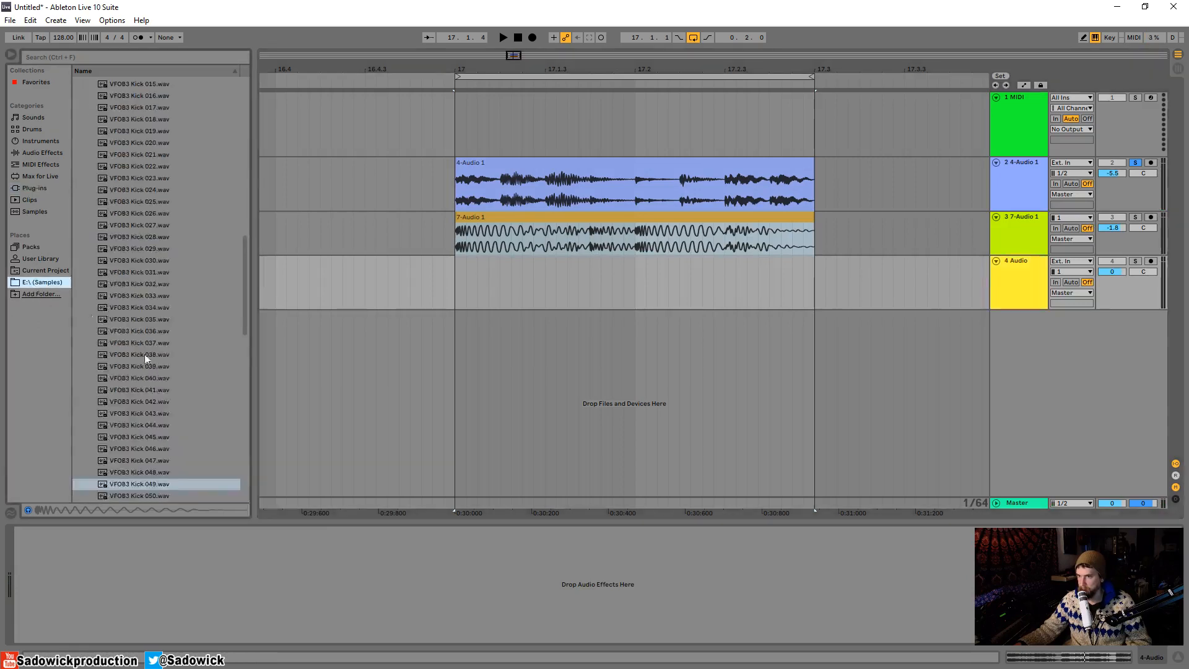
{"action": "scroll", "coordinate": [165, 377], "scroll_direction": "down", "scroll_amount": 10}
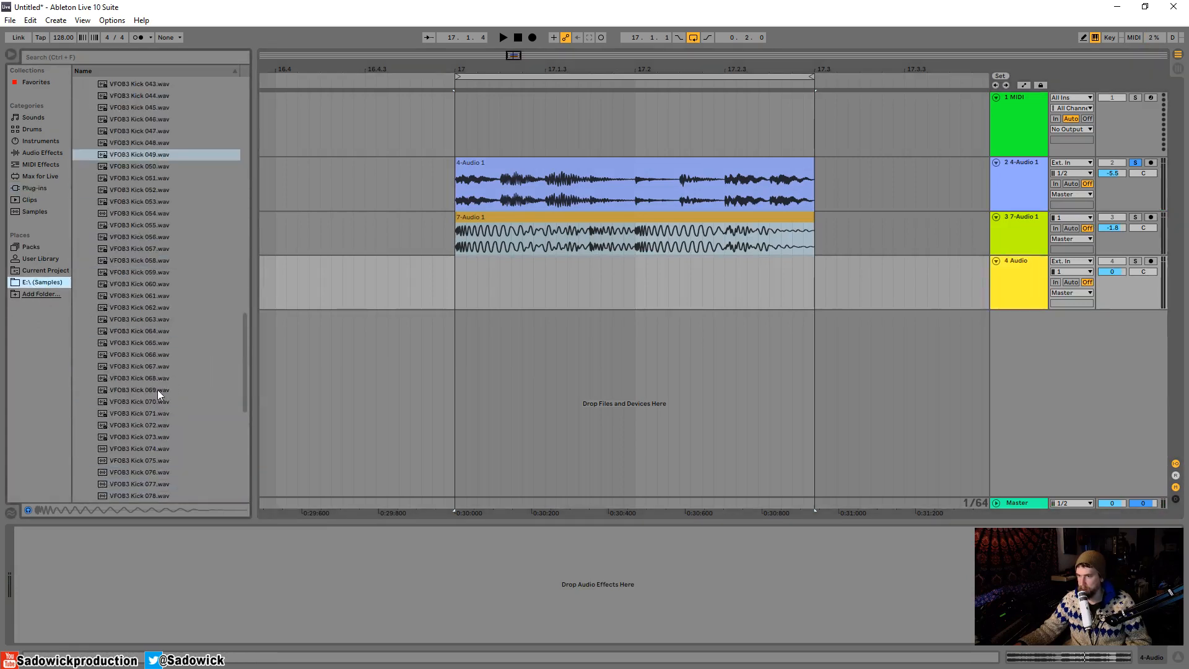
{"action": "left_click_drag", "start_coordinate": [243, 380], "coordinate": [243, 224]}
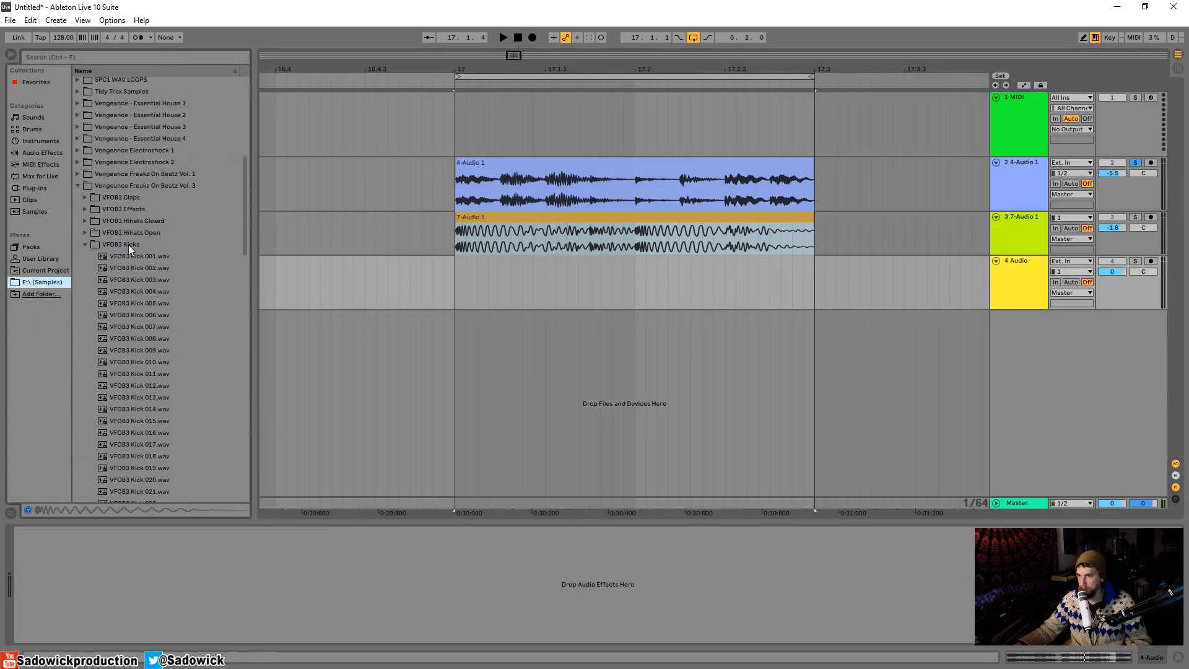
{"action": "left_click", "coordinate": [85, 243]}
{"action": "left_click", "coordinate": [90, 425]}
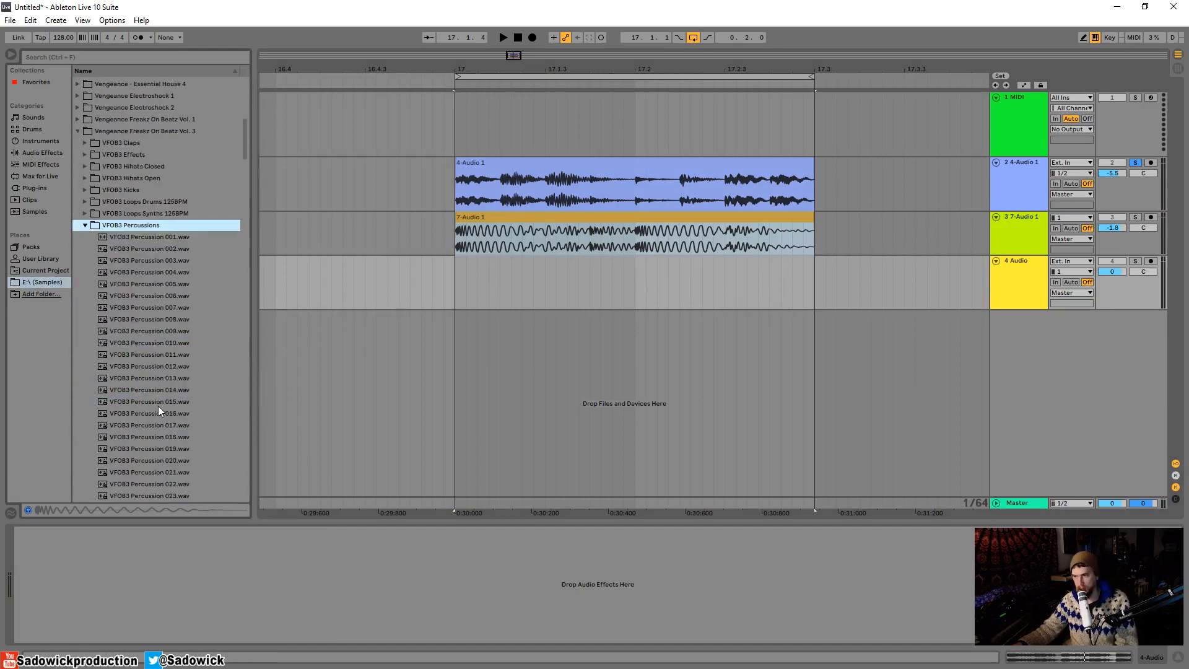
Audition the percussion samples, place VFOB3 Percussion 022.wav on track 4 at 17, and shorten the clip's end
{"action": "left_click", "coordinate": [158, 446]}
{"action": "key", "text": "Down"}
{"action": "key", "text": "Down"}
{"action": "key", "text": "Down"}
{"action": "key", "text": "Down"}
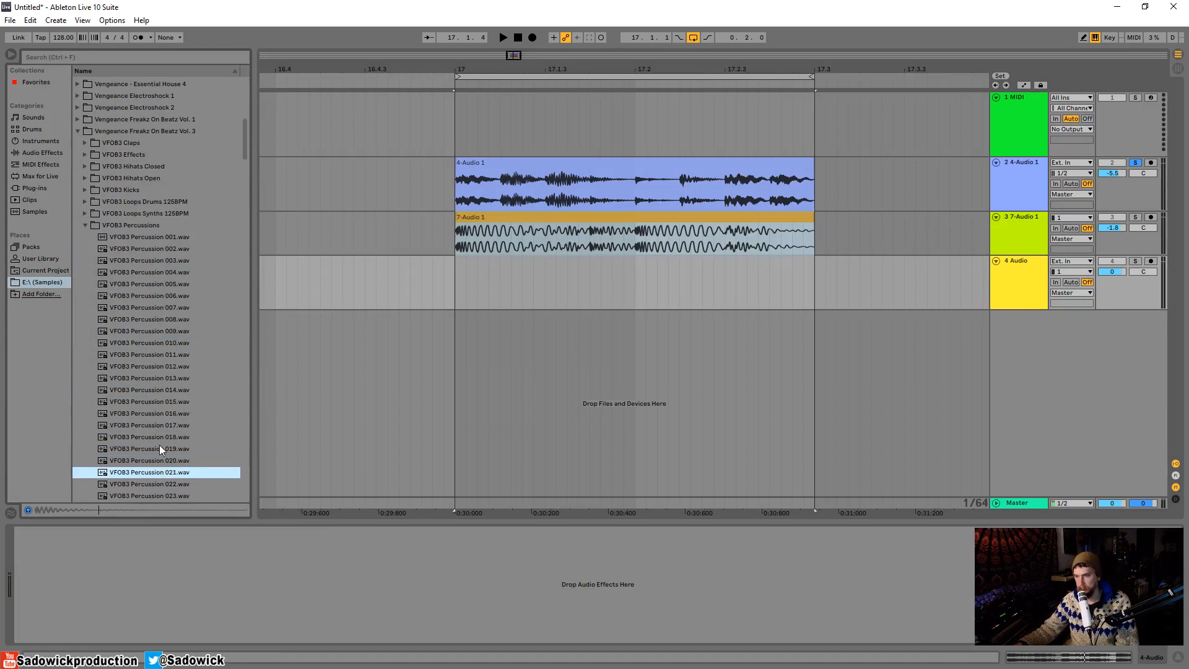
{"action": "key", "text": "Up"}
{"action": "left_click_drag", "start_coordinate": [144, 483], "coordinate": [458, 291]}
{"action": "left_click_drag", "start_coordinate": [553, 267], "coordinate": [484, 267]}
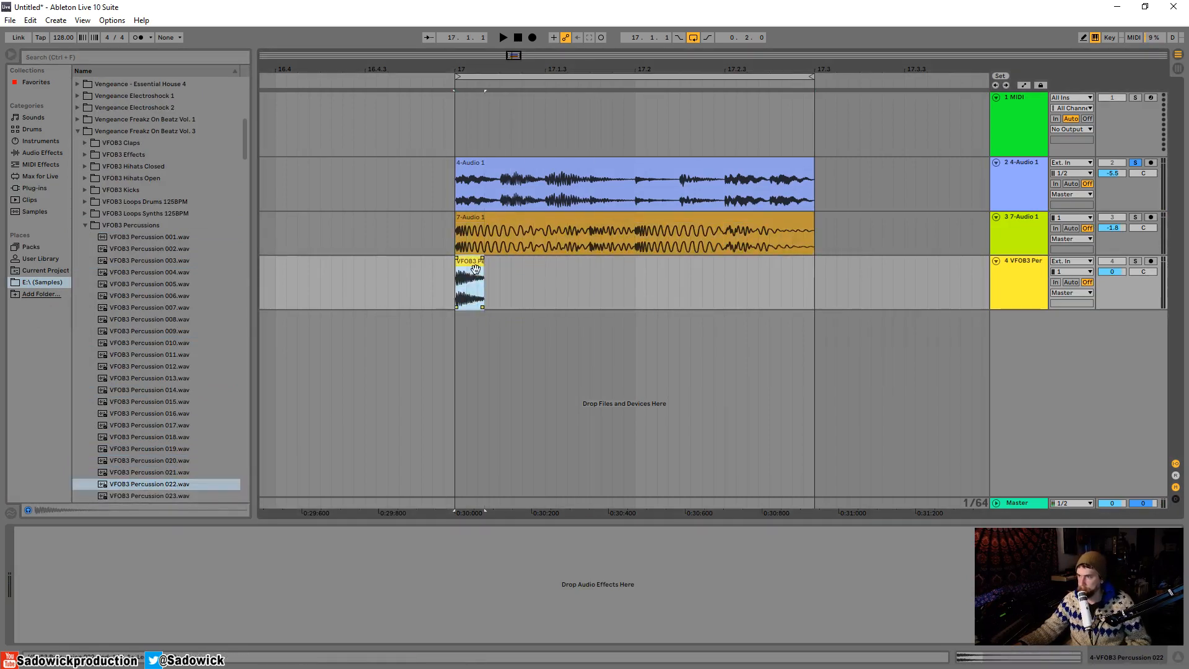
{"action": "key", "text": "ctrl+d"}
{"action": "key", "text": "ctrl+d"}
{"action": "key", "text": "ctrl+d"}
{"action": "key", "text": "space"}
{"action": "key", "text": "space"}
{"action": "left_click", "coordinate": [472, 265]}
{"action": "key", "text": "space"}
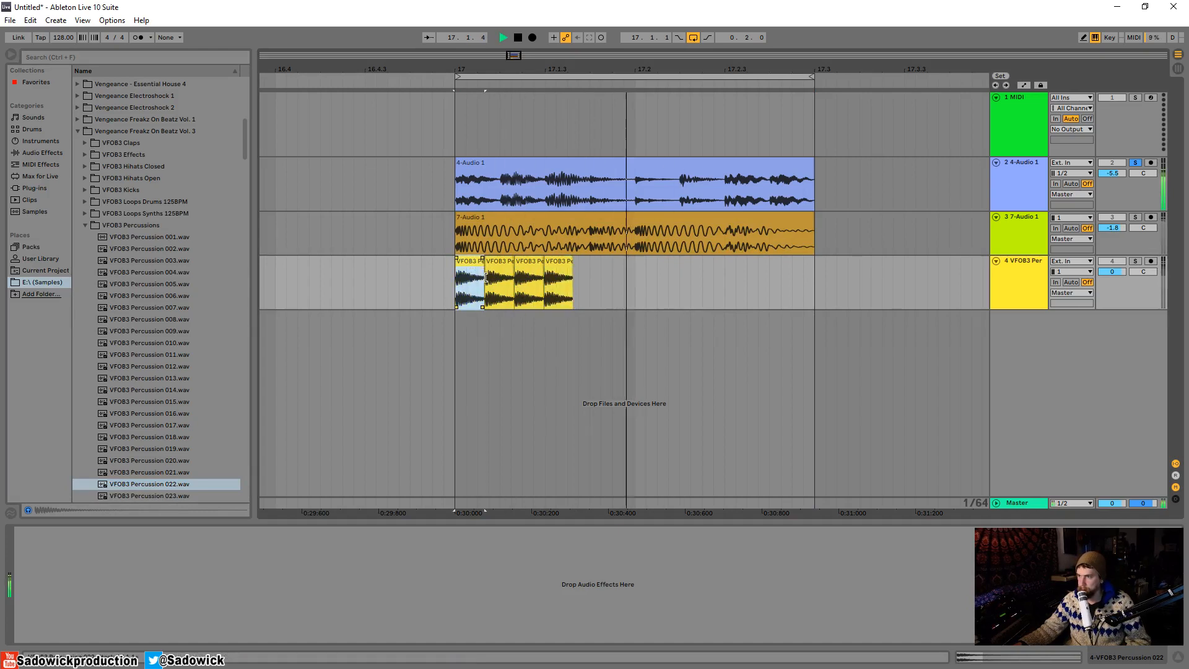
Solo track 4 and rebuild the percussion as four hits spaced one sixteenth apart, using a 1/16 grid
{"action": "left_click", "coordinate": [1135, 261]}
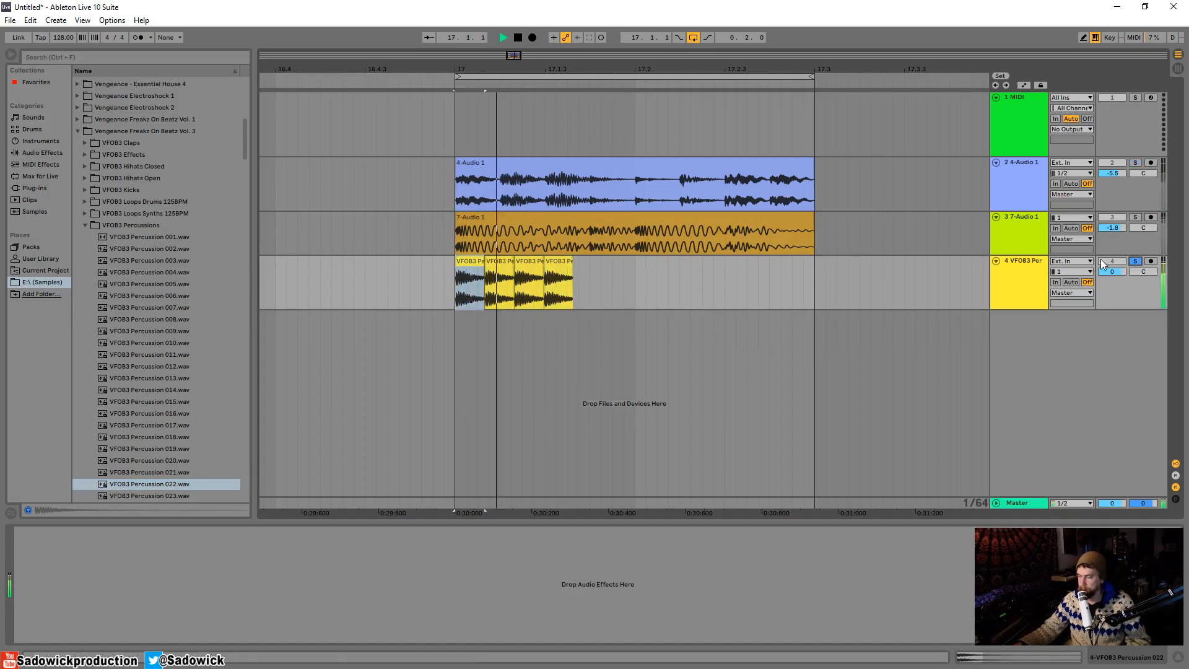
{"action": "right_click", "coordinate": [604, 286]}
{"action": "left_click", "coordinate": [700, 441]}
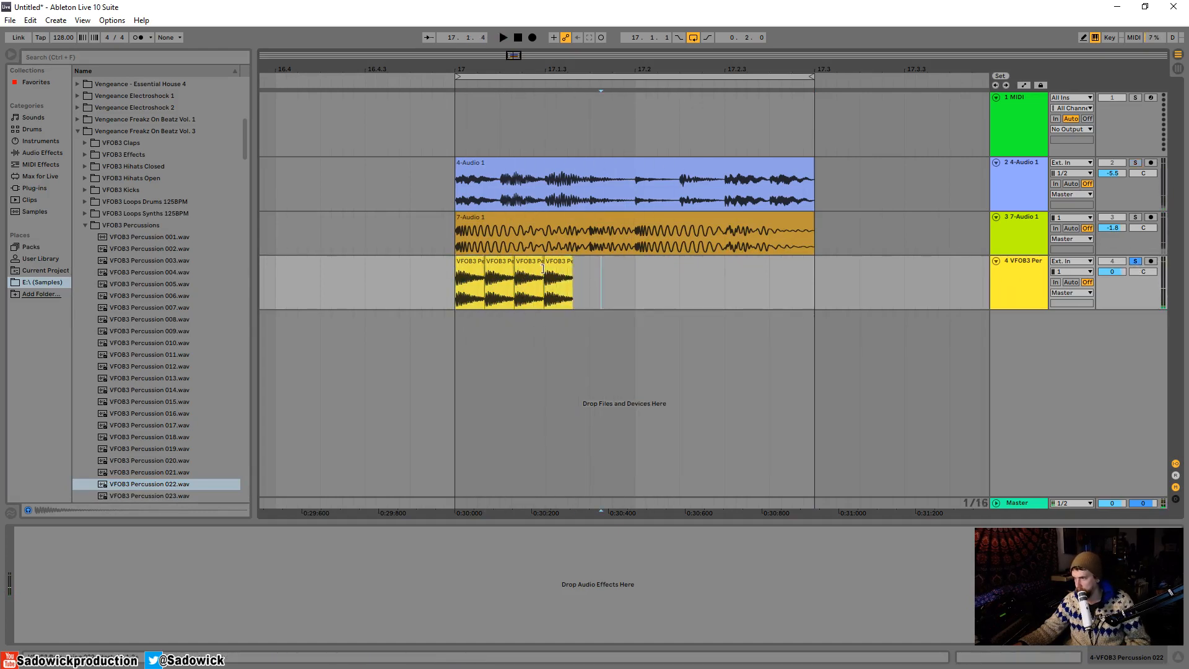
{"action": "mouse_move", "coordinate": [491, 259]}
{"action": "left_mouse_down"}
{"action": "mouse_move", "coordinate": [560, 265]}
{"action": "mouse_move", "coordinate": [479, 264]}
{"action": "left_mouse_up"}
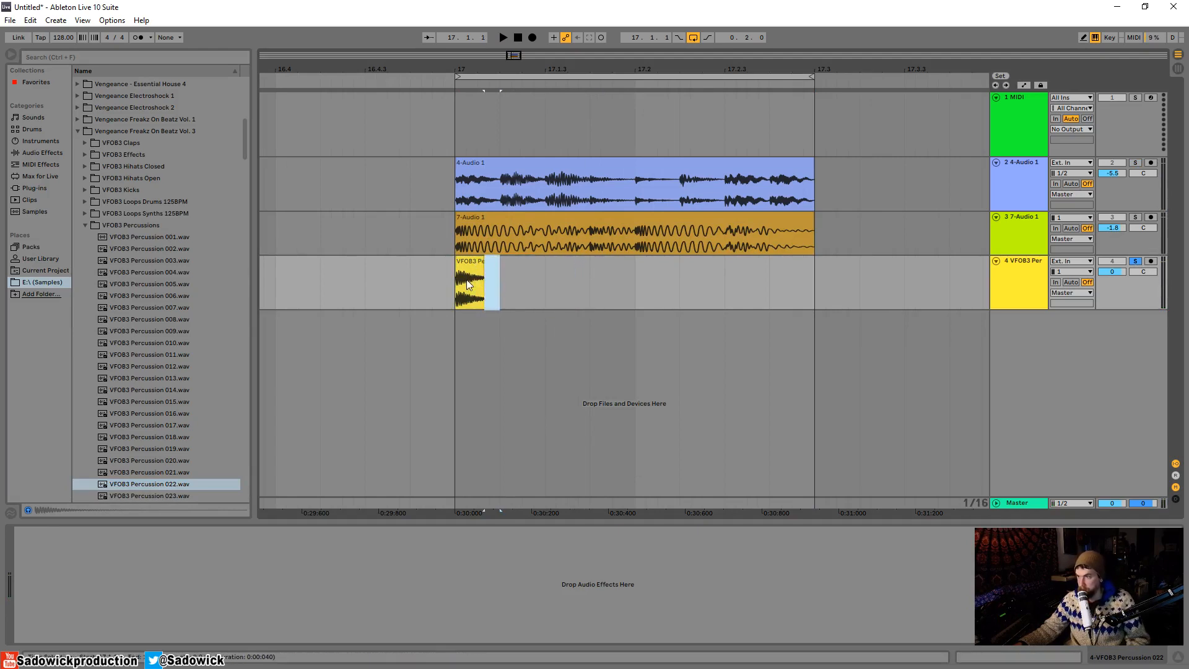
{"action": "key", "text": "ctrl+d"}
{"action": "key", "text": "space"}
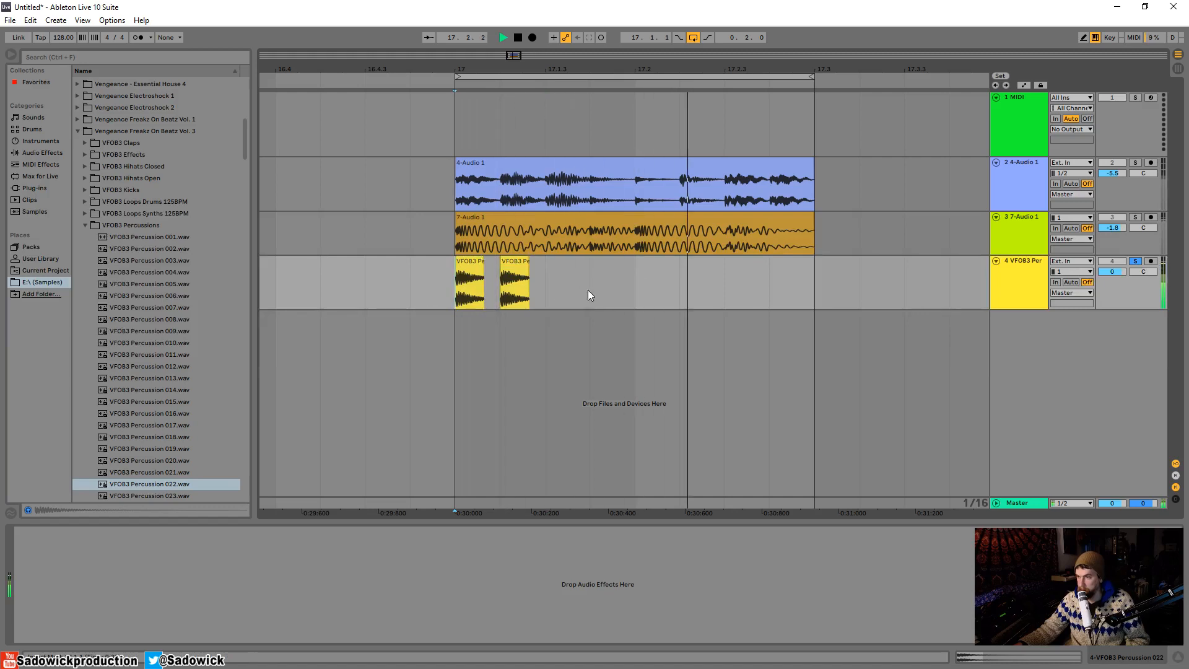
{"action": "left_click", "coordinate": [449, 278], "text": "shift"}
{"action": "key", "text": "ctrl+d"}
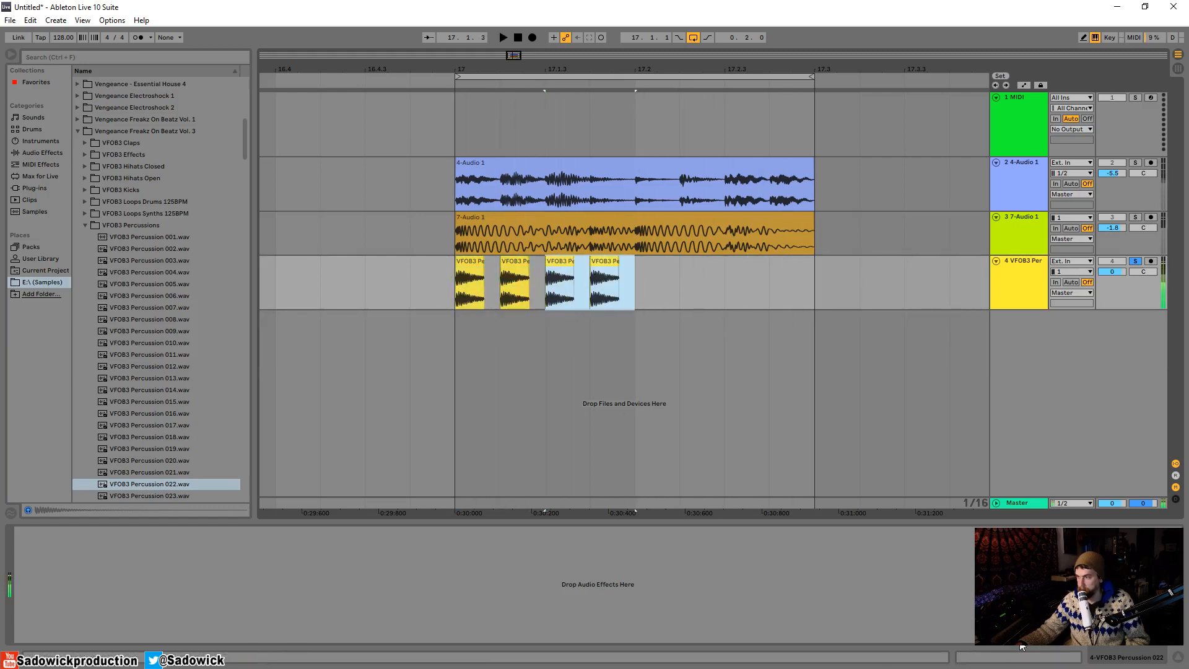
Transpose the third and fourth percussion hits to -8 st while listening to the loop
{"action": "key", "text": "space"}
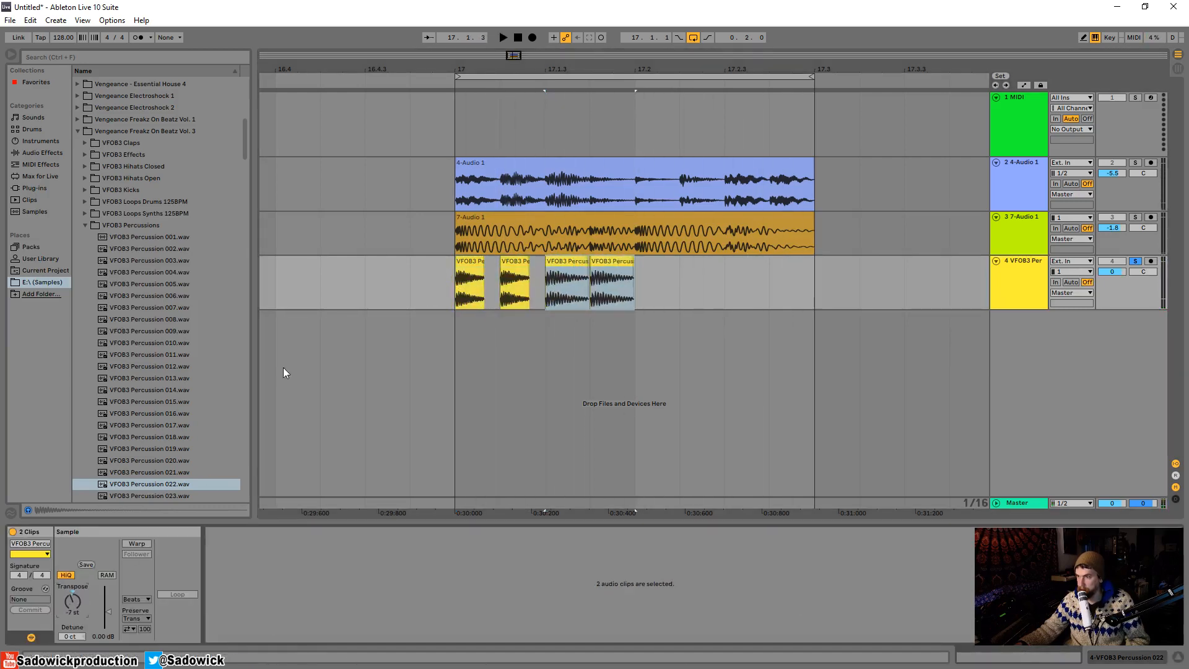
{"action": "left_click", "coordinate": [469, 291]}
{"action": "key", "text": "space"}
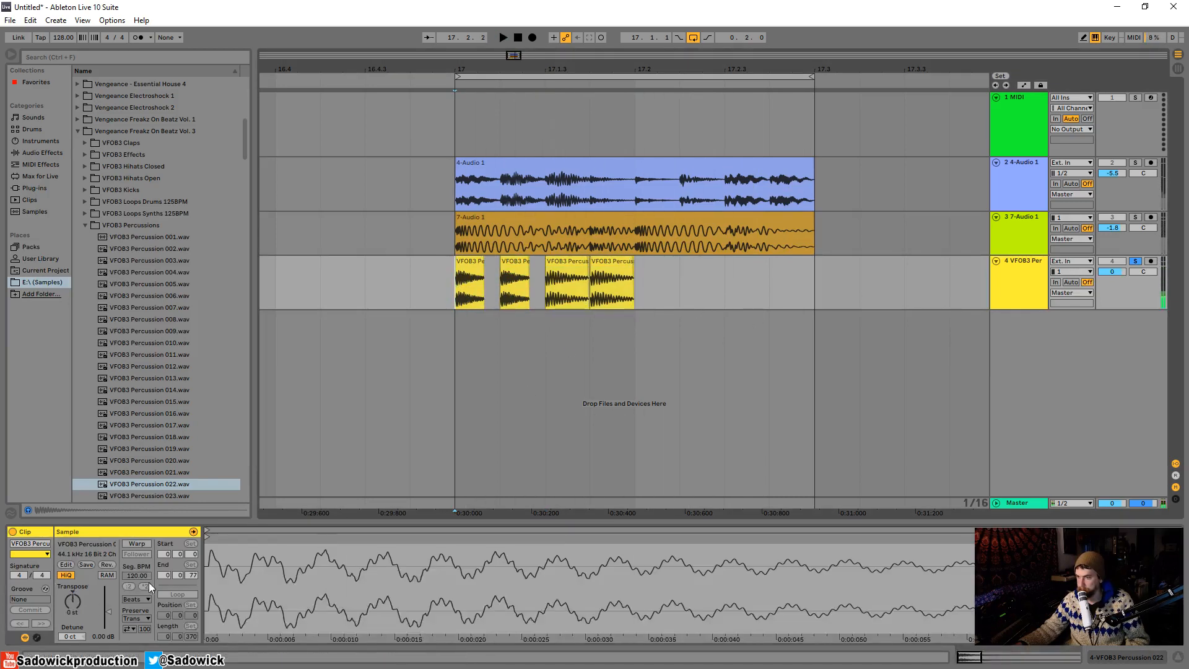
{"action": "left_click_drag", "start_coordinate": [657, 289], "coordinate": [548, 286]}
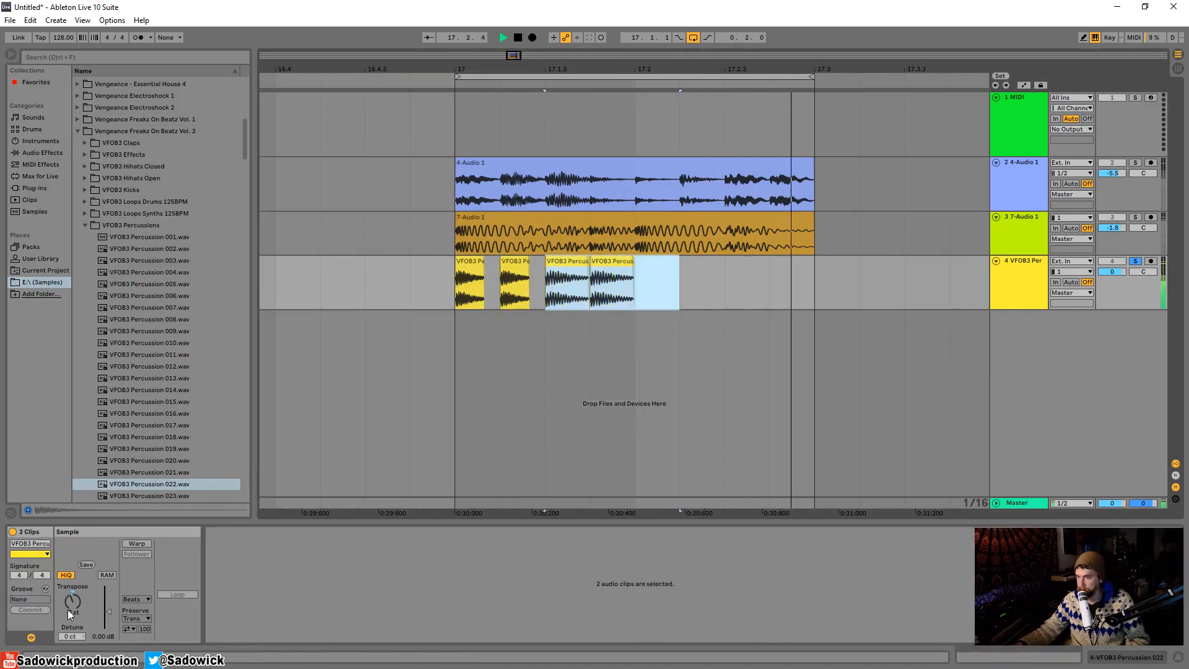
{"action": "left_click_drag", "start_coordinate": [72, 601], "coordinate": [72, 608]}
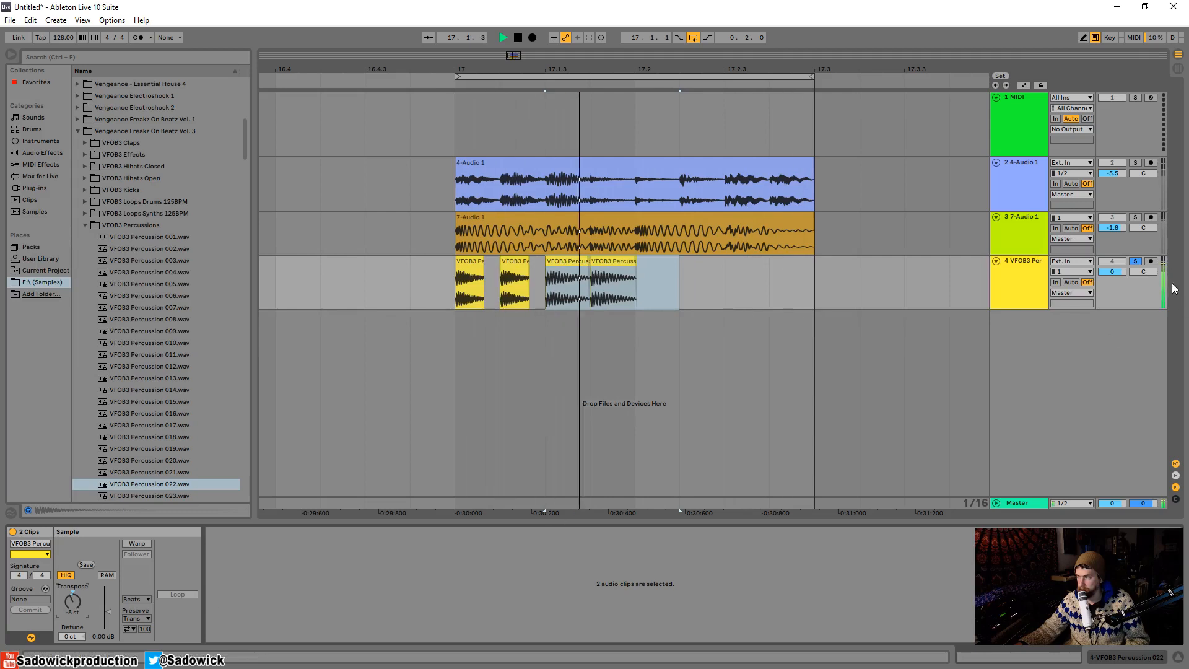
Compare track 4 with the full mix, set its volume to -3.1 dB, and solo it again
{"action": "left_click", "coordinate": [1135, 262]}
{"action": "left_click_drag", "start_coordinate": [1113, 272], "coordinate": [1112, 283]}
{"action": "left_click", "coordinate": [1135, 261]}
{"action": "key", "text": "space"}
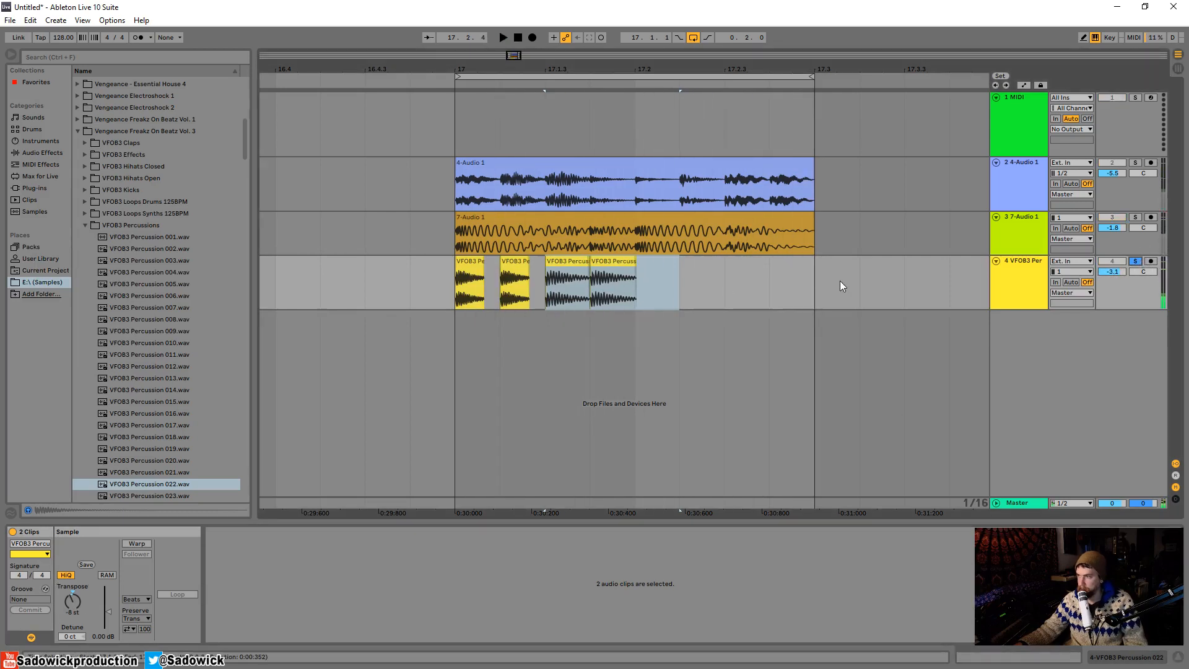
Consolidate the four percussion clips into one clip spanning the loop from 17 to 17.3
{"action": "left_click_drag", "start_coordinate": [840, 285], "coordinate": [458, 284]}
{"action": "right_click", "coordinate": [467, 260]}
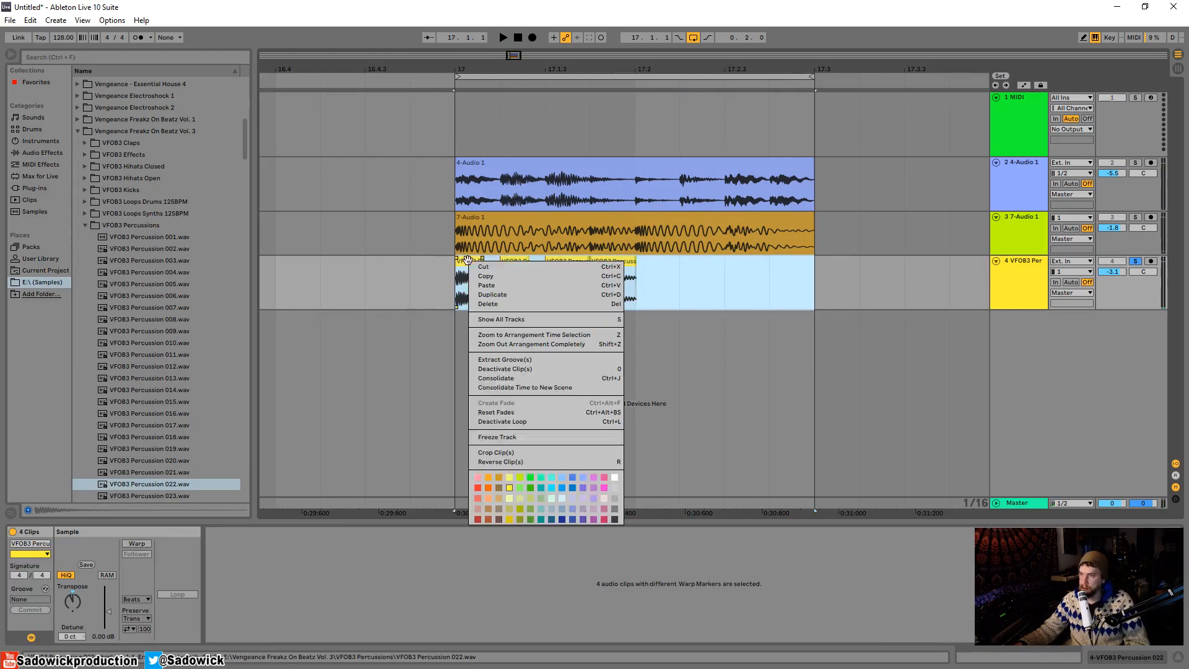
{"action": "left_click", "coordinate": [499, 377]}
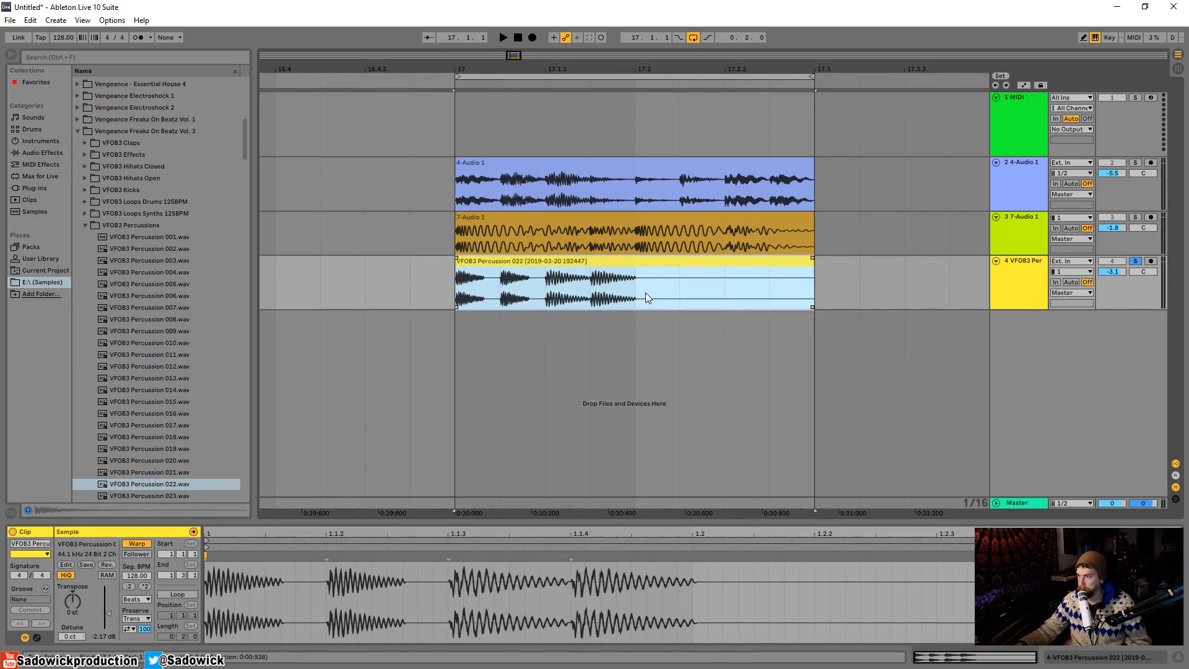
{"action": "left_click_drag", "start_coordinate": [645, 293], "coordinate": [590, 296]}
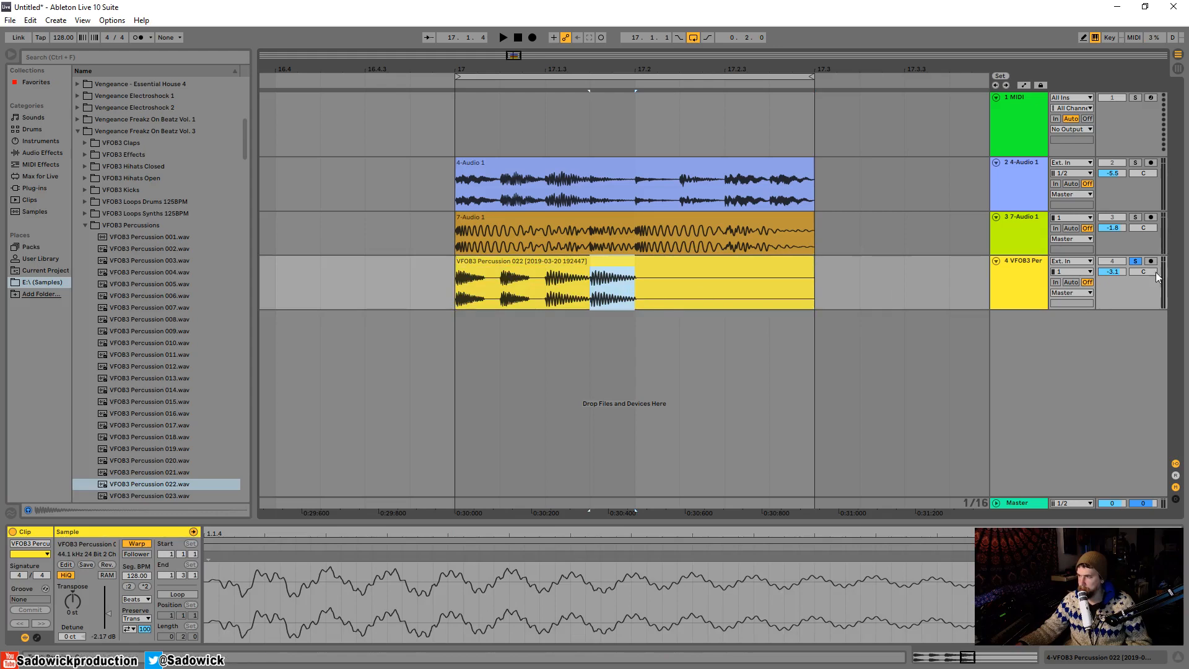
Add FabFilter Saturn to track 4 and leave its modulation section collapsed
{"action": "left_click", "coordinate": [1130, 292]}
{"action": "left_click", "coordinate": [86, 214]}
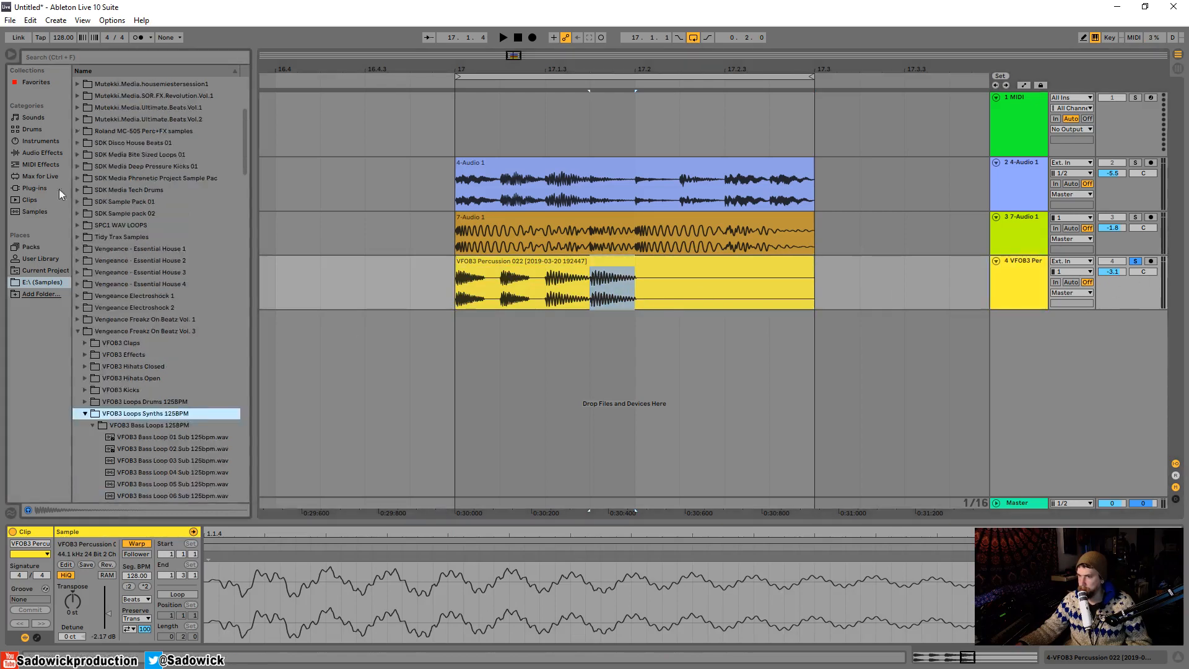
{"action": "left_click", "coordinate": [26, 188]}
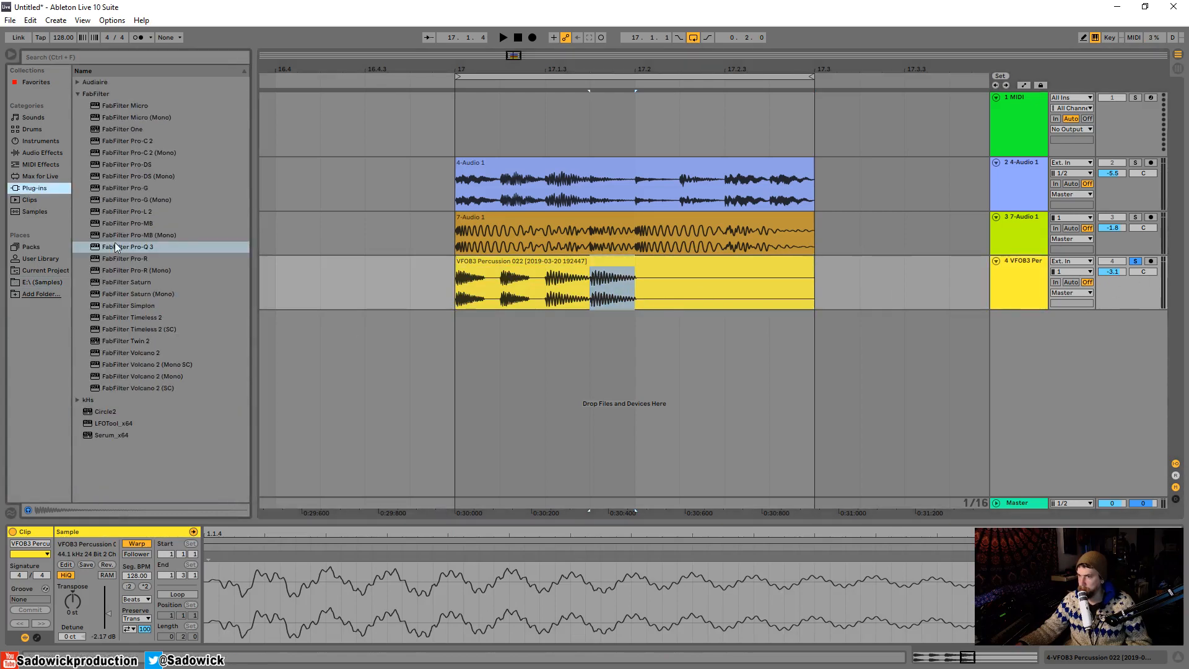
{"action": "left_click", "coordinate": [135, 284]}
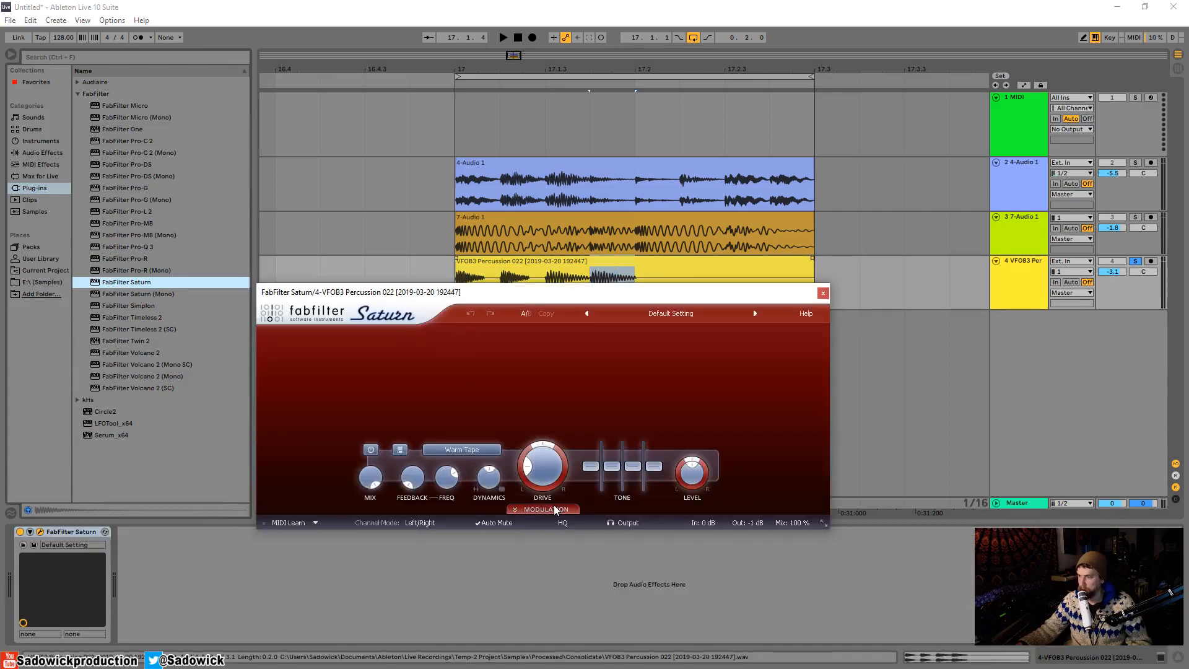
{"action": "left_click", "coordinate": [548, 510]}
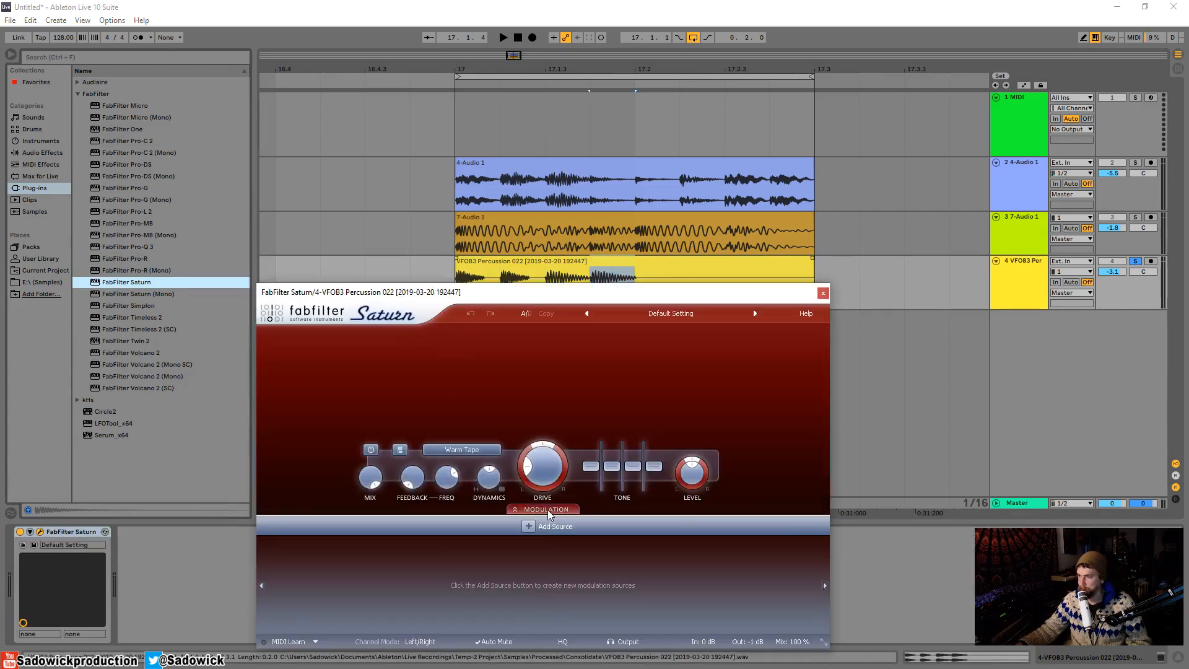
{"action": "left_click", "coordinate": [548, 511]}
Set Saturn's distortion style to Heavy Saturation with the drive at about 16%, then close the plug-in window
{"action": "left_click", "coordinate": [472, 450]}
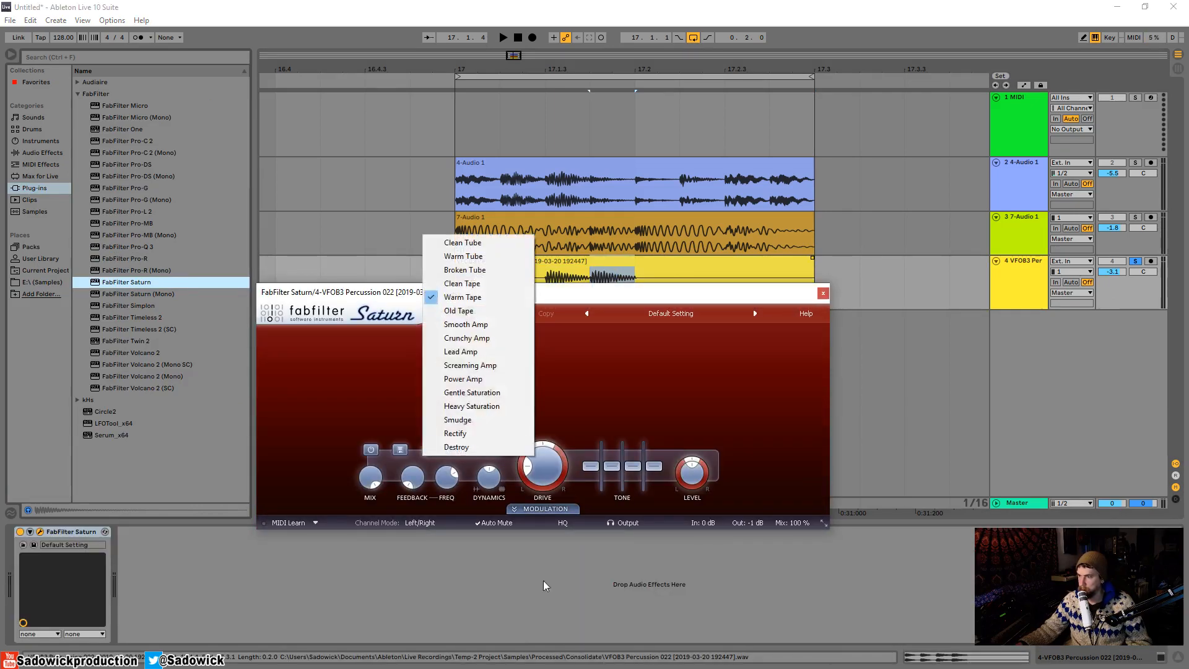
{"action": "left_click", "coordinate": [475, 406]}
{"action": "key", "text": "space"}
{"action": "mouse_move", "coordinate": [547, 474]}
{"action": "left_mouse_down"}
{"action": "mouse_move", "coordinate": [539, 462]}
{"action": "mouse_move", "coordinate": [537, 476]}
{"action": "left_mouse_up"}
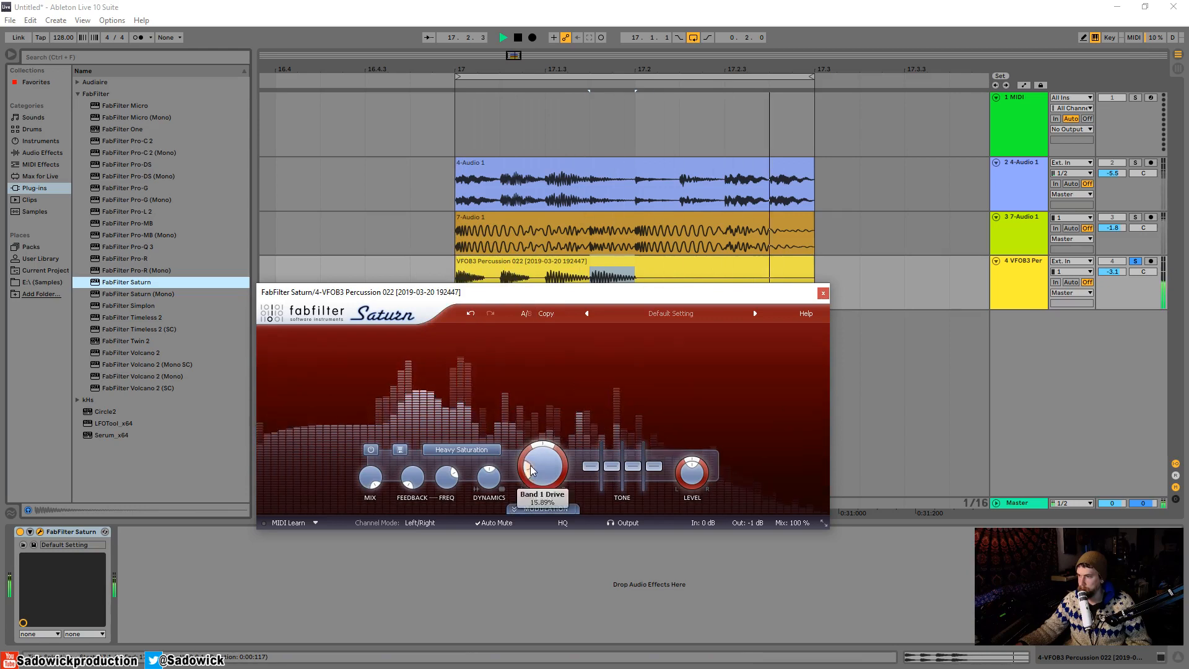
{"action": "left_click", "coordinate": [823, 293]}
{"action": "key", "text": "space"}
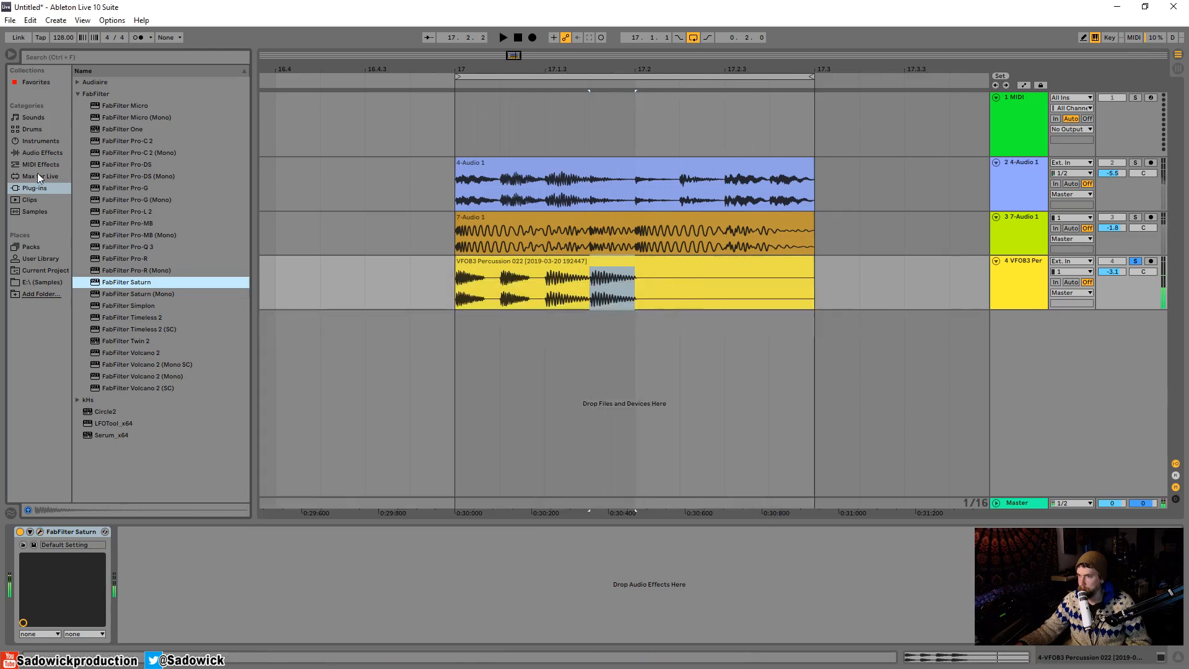
Add Ping Pong Delay after Saturn on track 4 and set its Dry/Wet to 22%
{"action": "left_click", "coordinate": [41, 152]}
{"action": "left_click_drag", "start_coordinate": [128, 379], "coordinate": [232, 542]}
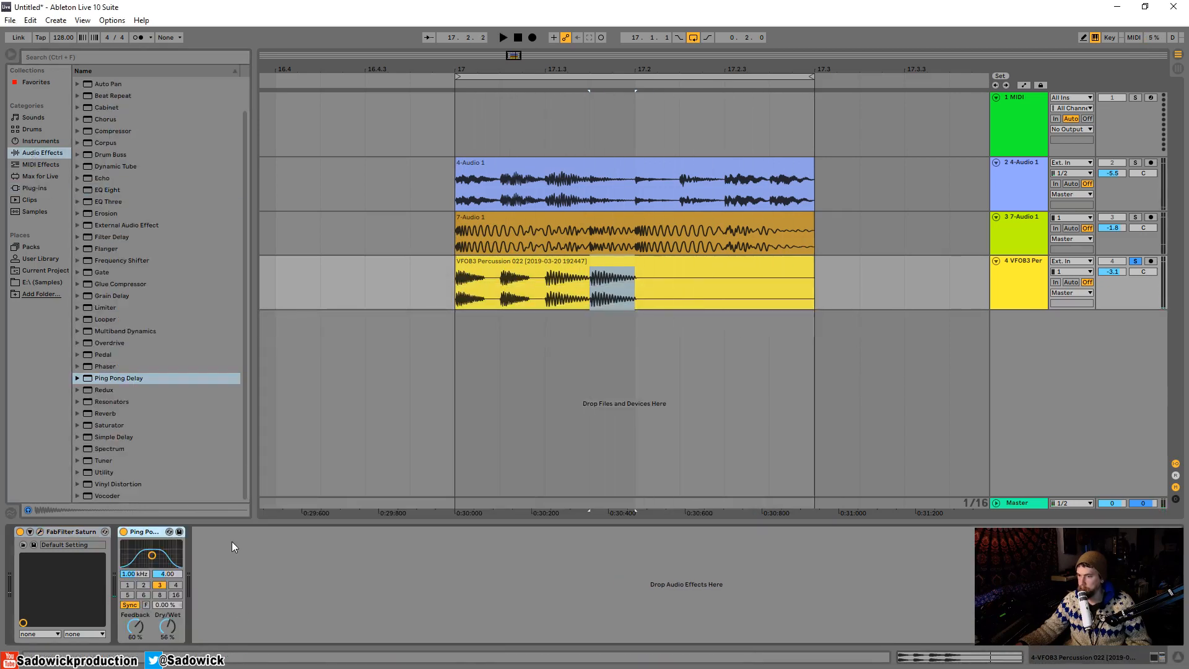
{"action": "key", "text": "space"}
{"action": "left_click_drag", "start_coordinate": [167, 626], "coordinate": [167, 652]}
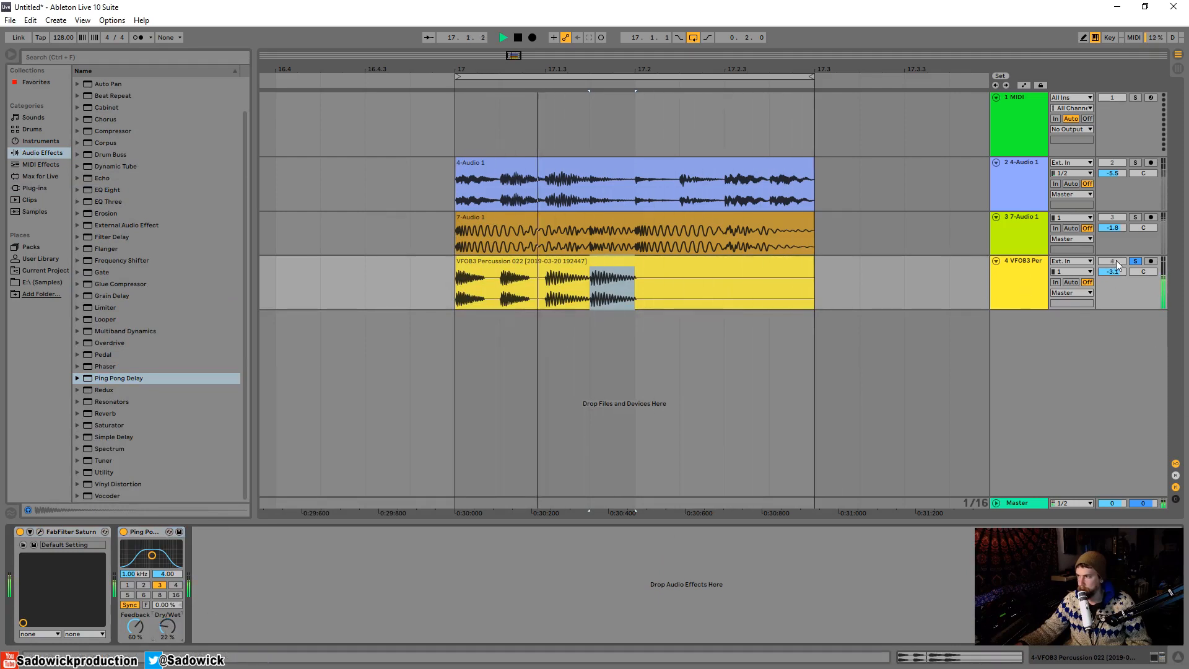
{"action": "key", "text": "space"}
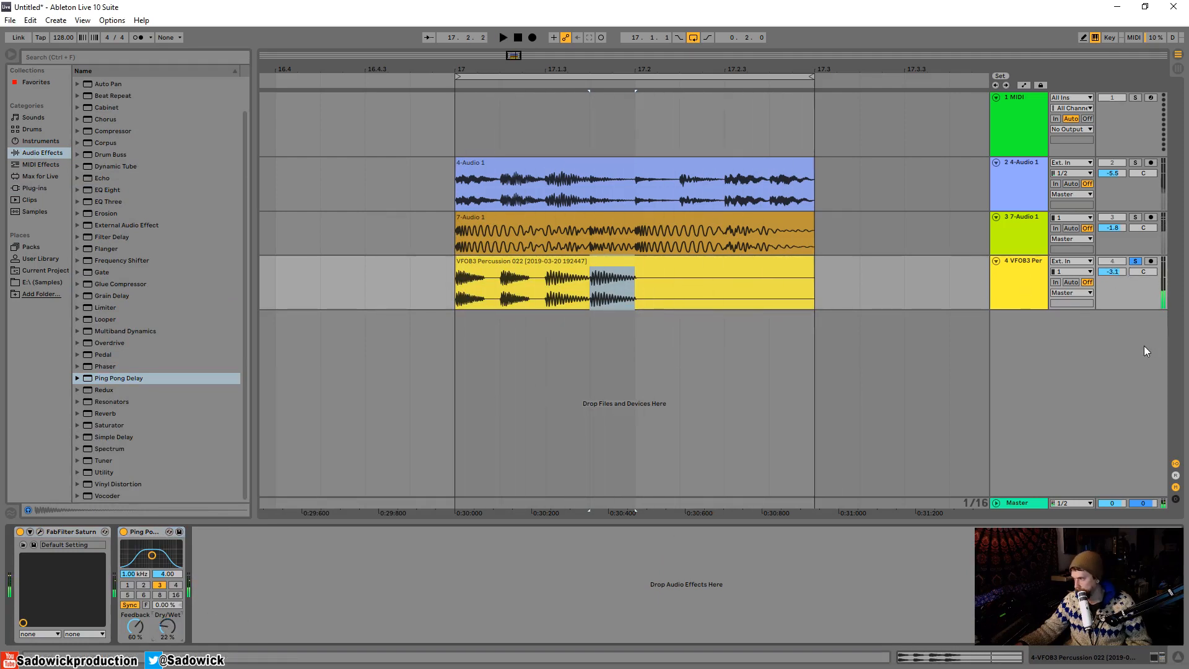
{"action": "left_click", "coordinate": [1085, 288]}
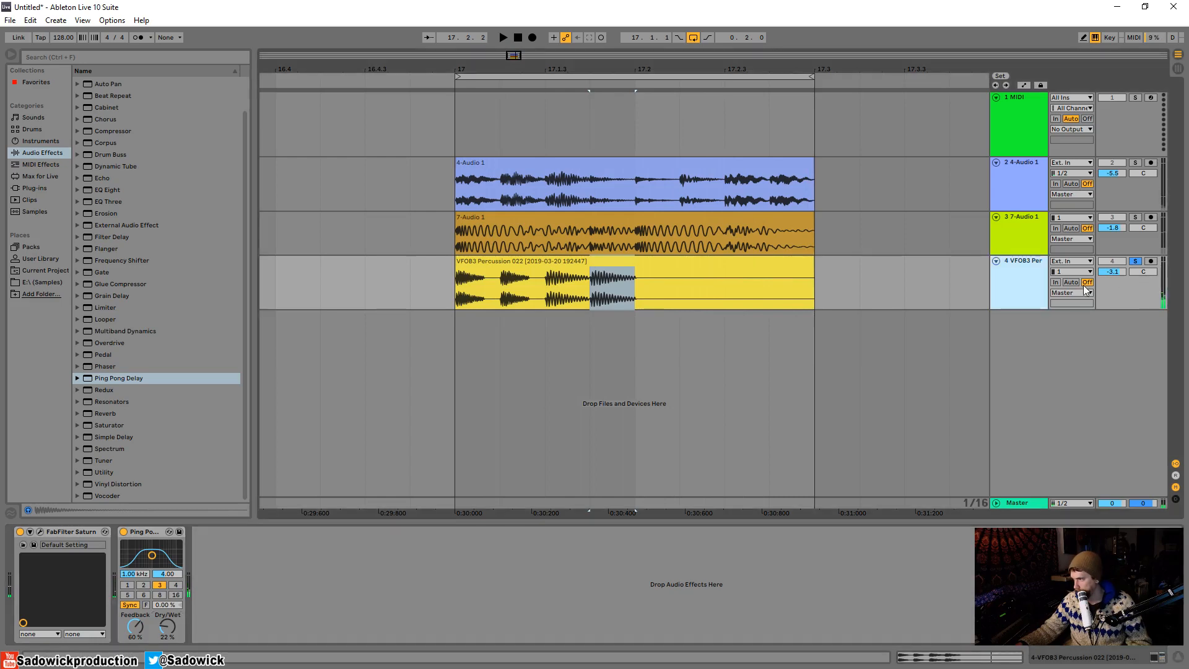
Audition track 3 together with the percussion track, then leave only track 3 soloed
{"action": "left_click", "coordinate": [1135, 216]}
{"action": "key", "text": "space"}
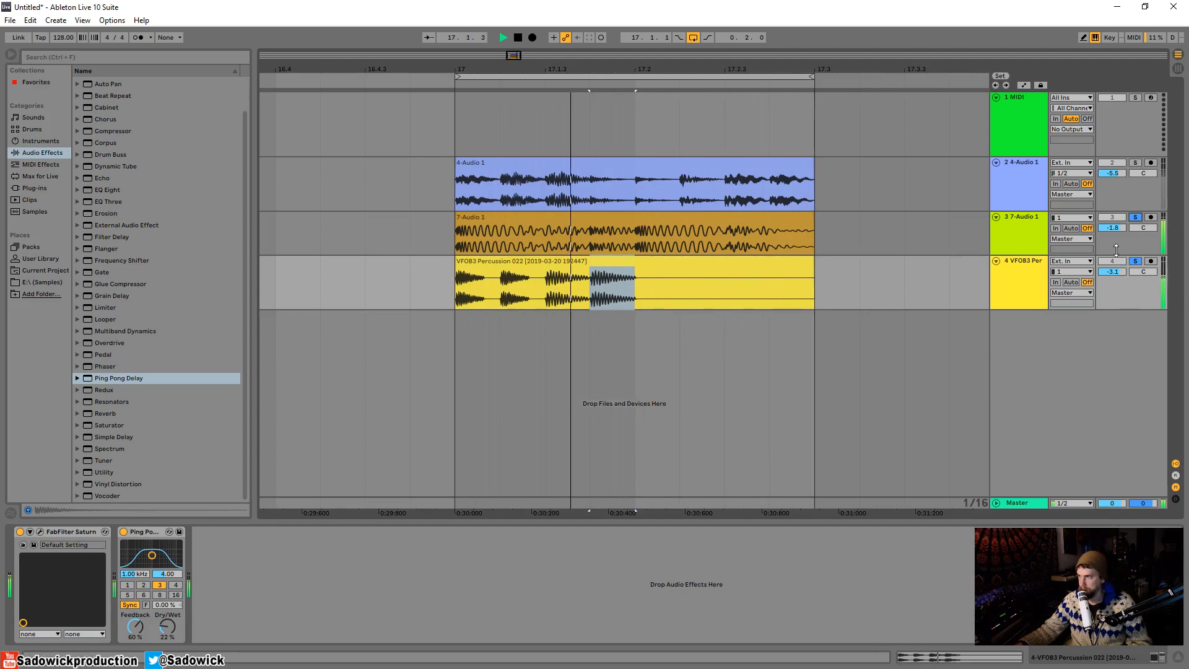
{"action": "left_click", "coordinate": [1135, 218]}
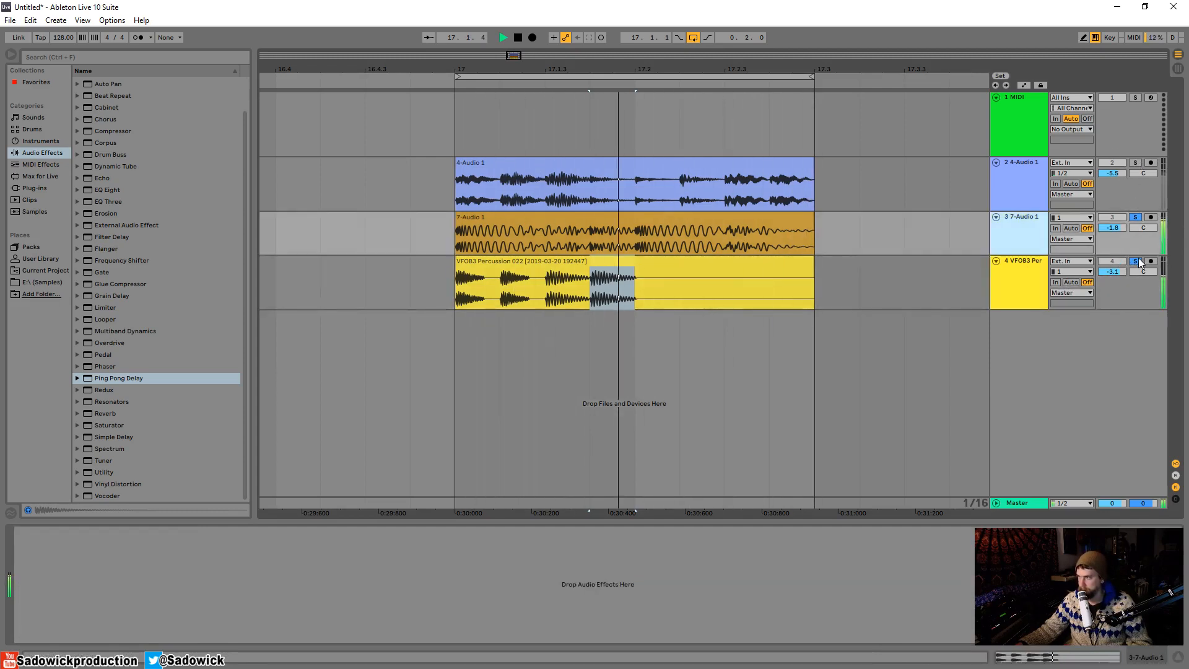
{"action": "left_click_drag", "start_coordinate": [1137, 243], "coordinate": [1111, 277]}
{"action": "key", "text": "space"}
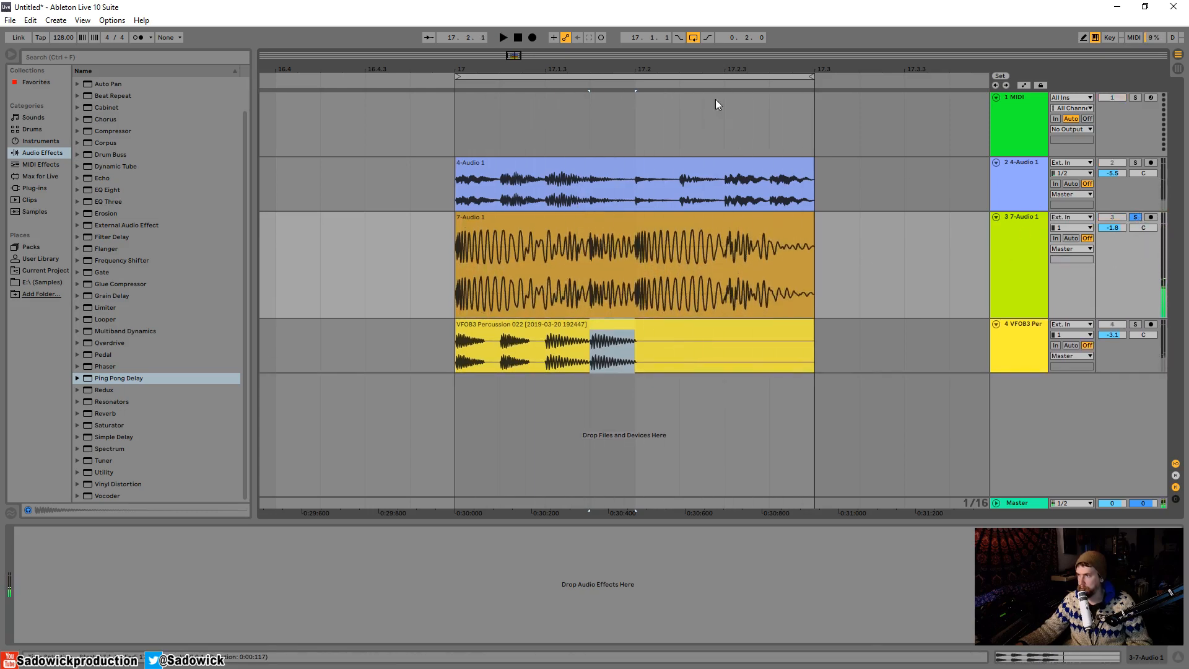
Group the three audio tracks and solo the whole group by clearing track 3's individual solo
{"action": "left_click_drag", "start_coordinate": [674, 65], "coordinate": [676, 79]}
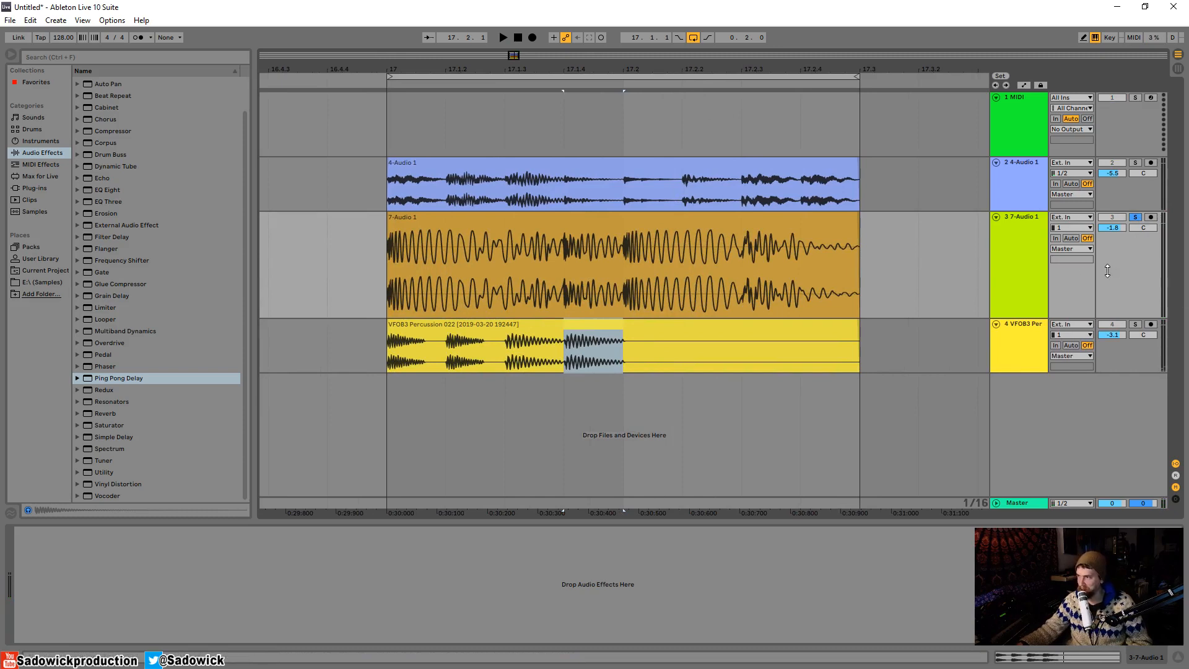
{"action": "left_click_drag", "start_coordinate": [1124, 272], "coordinate": [1126, 248]}
{"action": "left_click", "coordinate": [1010, 196]}
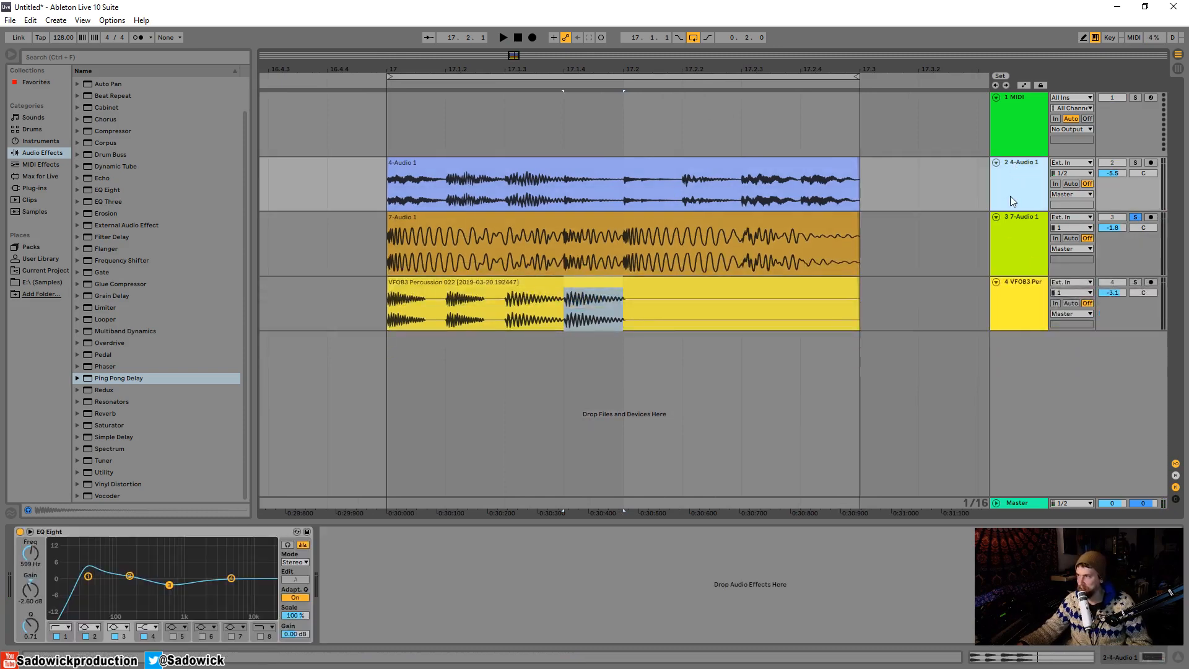
{"action": "left_click", "coordinate": [1028, 285], "text": "shift"}
{"action": "right_click", "coordinate": [1028, 285]}
{"action": "left_click", "coordinate": [1060, 372]}
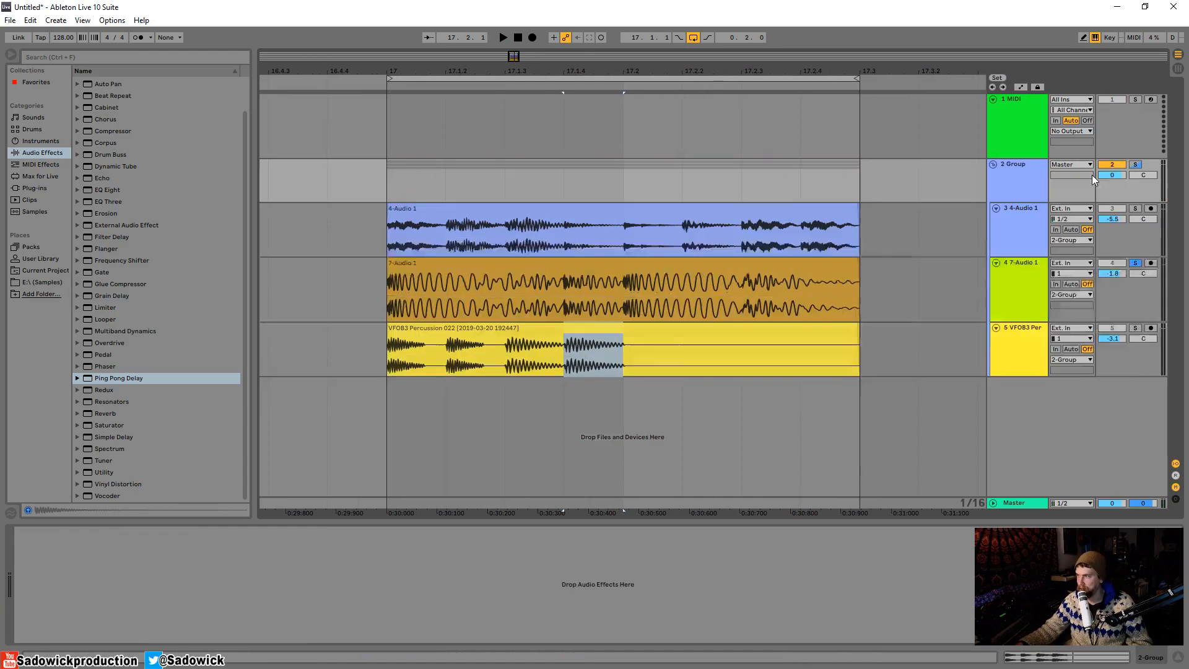
{"action": "left_click", "coordinate": [1136, 165]}
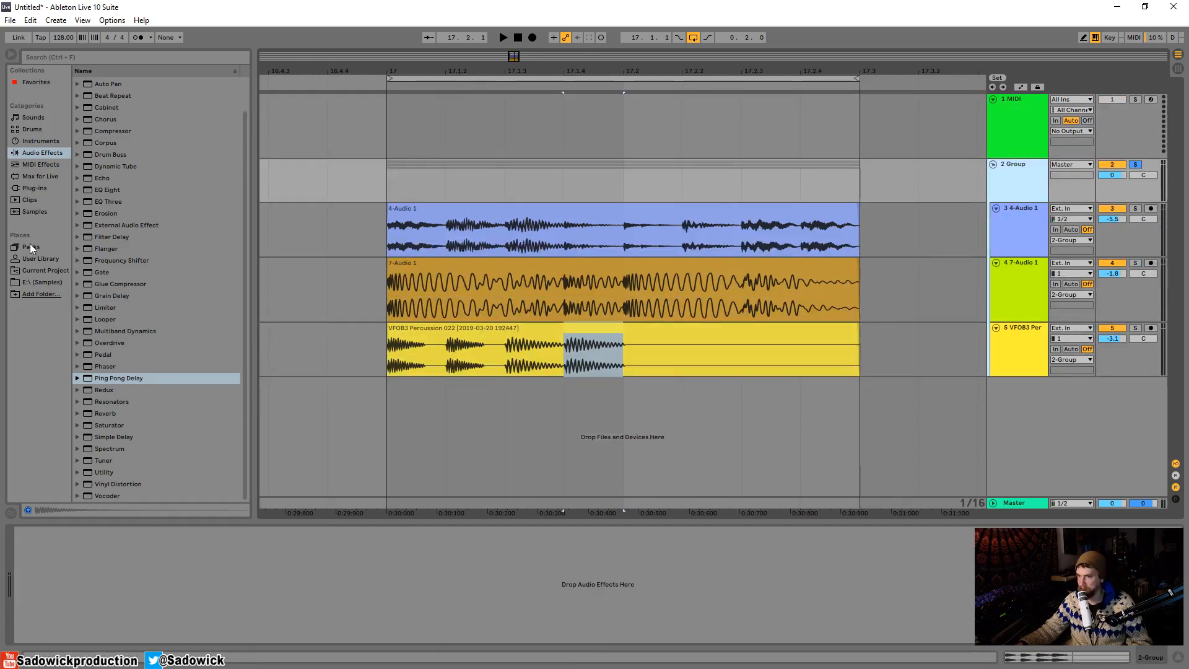
Play the full group, then audition its 4-Audio 1 track on its own
{"action": "key", "text": "space"}
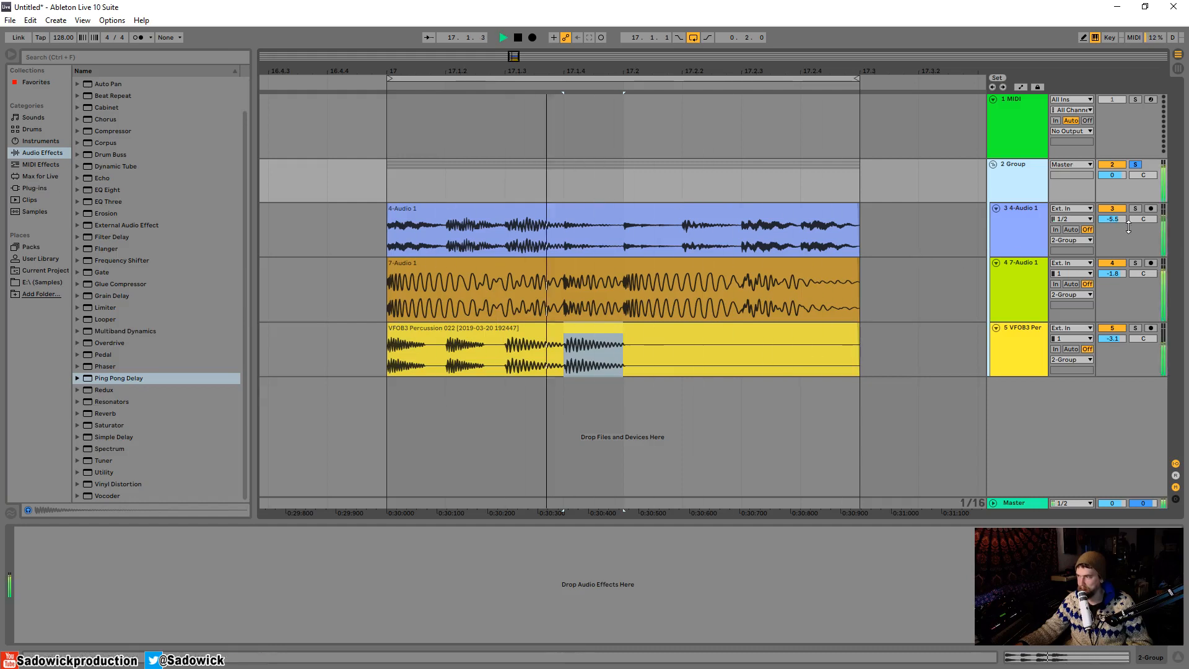
{"action": "left_click", "coordinate": [1136, 208]}
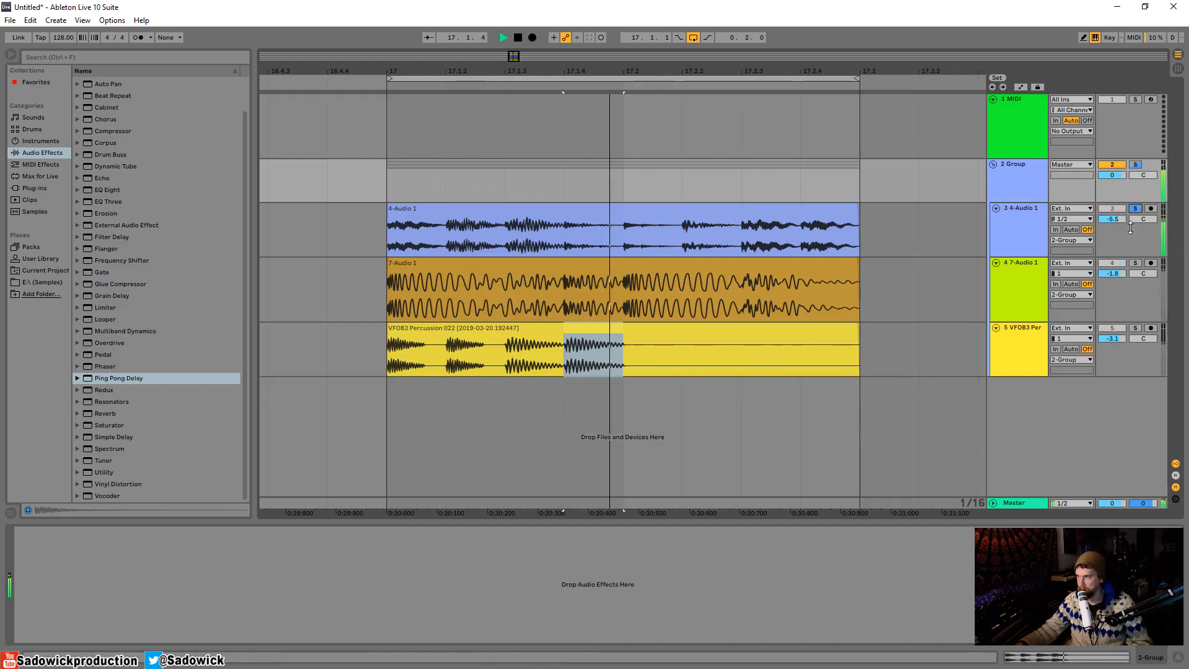
{"action": "left_click", "coordinate": [618, 208]}
{"action": "left_click", "coordinate": [1113, 340]}
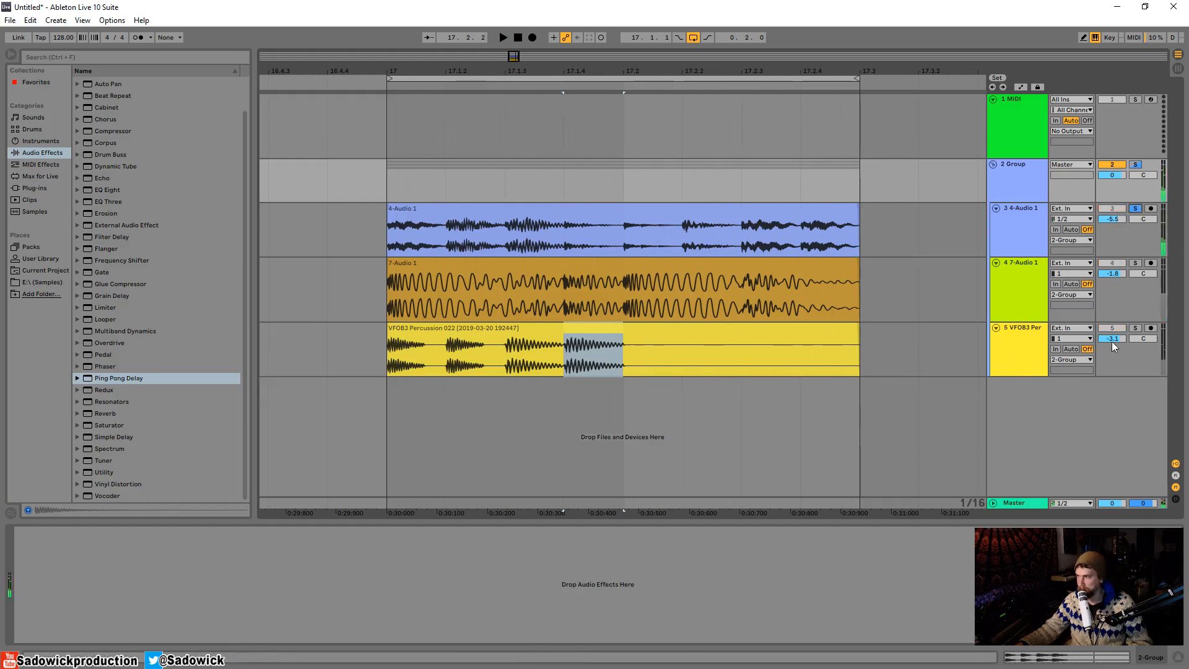
Warp the percussion clip so its second hit falls just before 1.1.3 and its third midway between 1.1.3 and 1.1.4, then audition it
{"action": "left_click", "coordinate": [704, 360]}
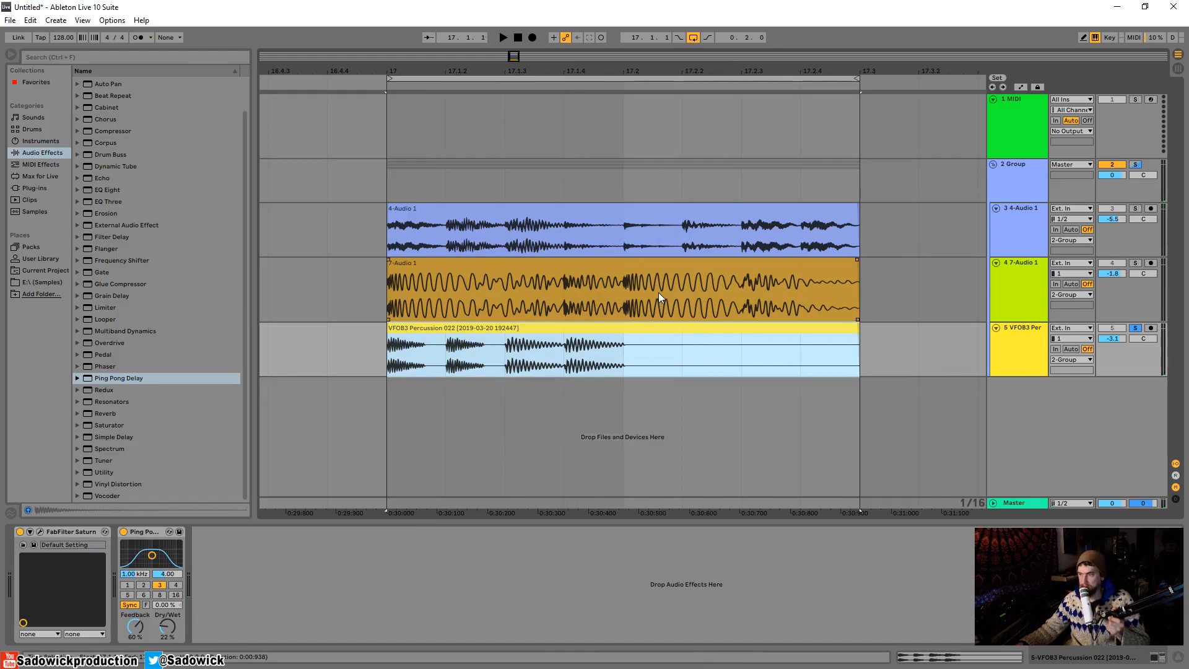
{"action": "left_click", "coordinate": [625, 330]}
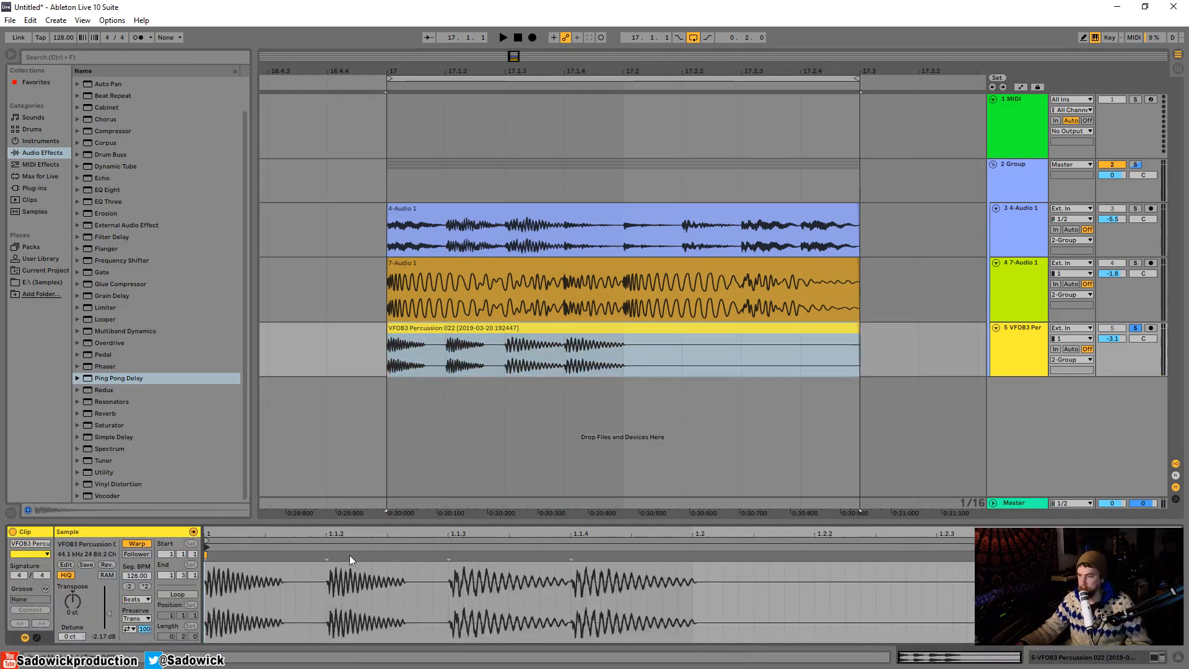
{"action": "left_click_drag", "start_coordinate": [324, 556], "coordinate": [418, 556]}
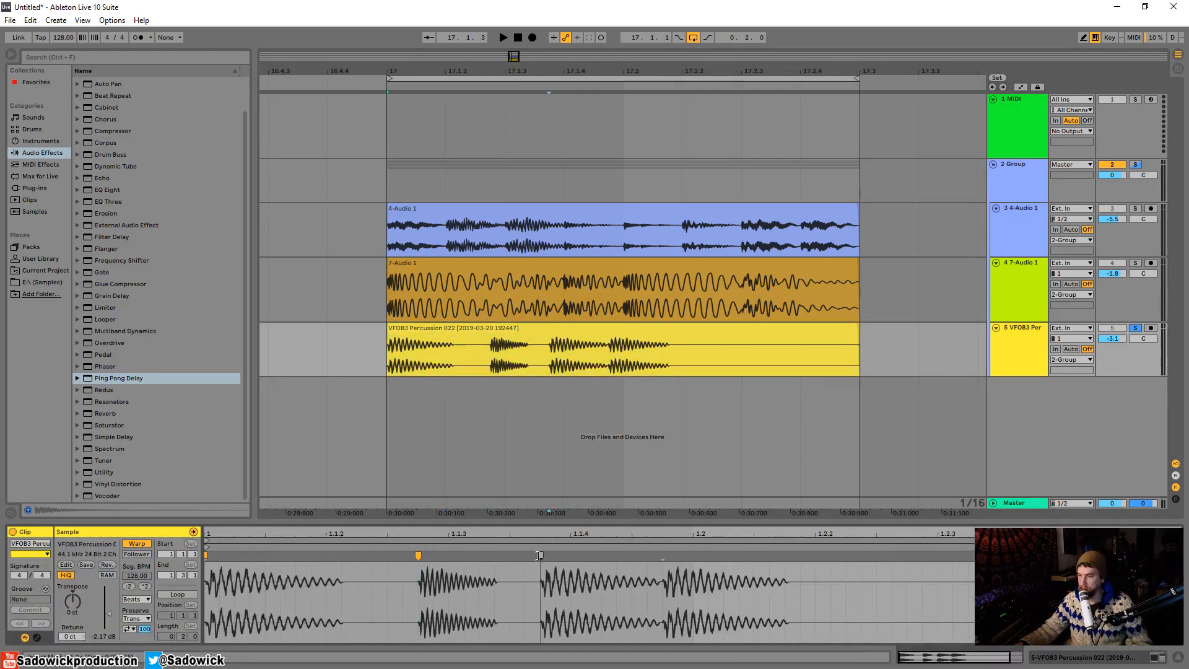
{"action": "left_click_drag", "start_coordinate": [539, 556], "coordinate": [509, 556]}
{"action": "key", "text": "space"}
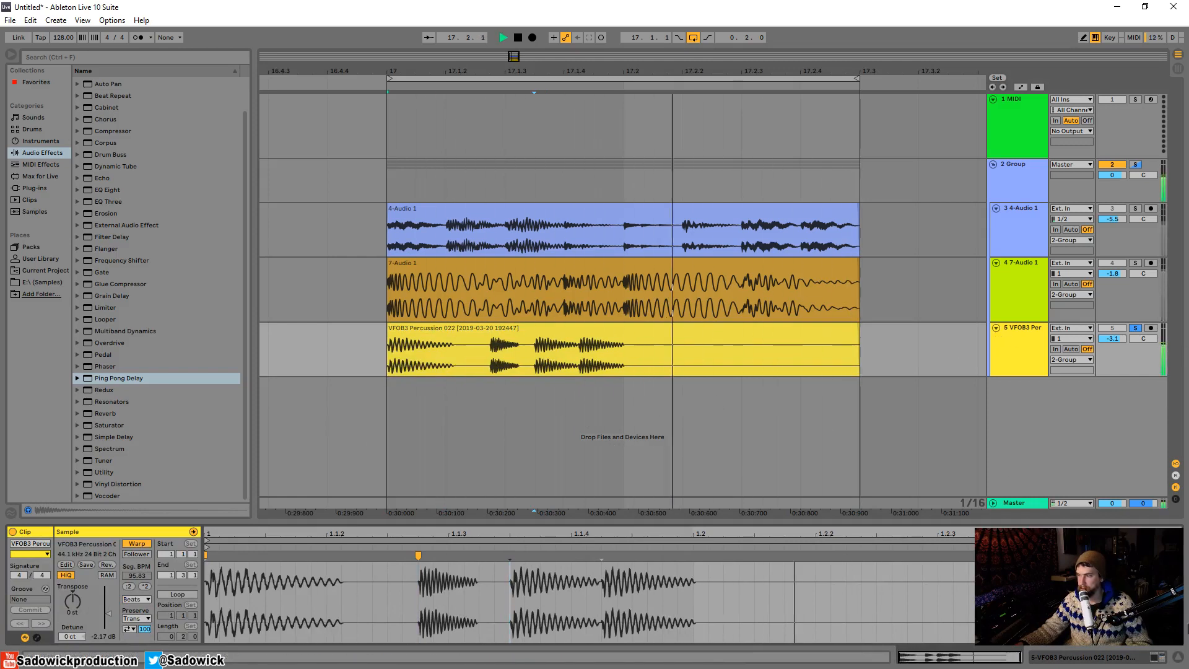
{"action": "key", "text": "shift+Tab"}
{"action": "key", "text": "space"}
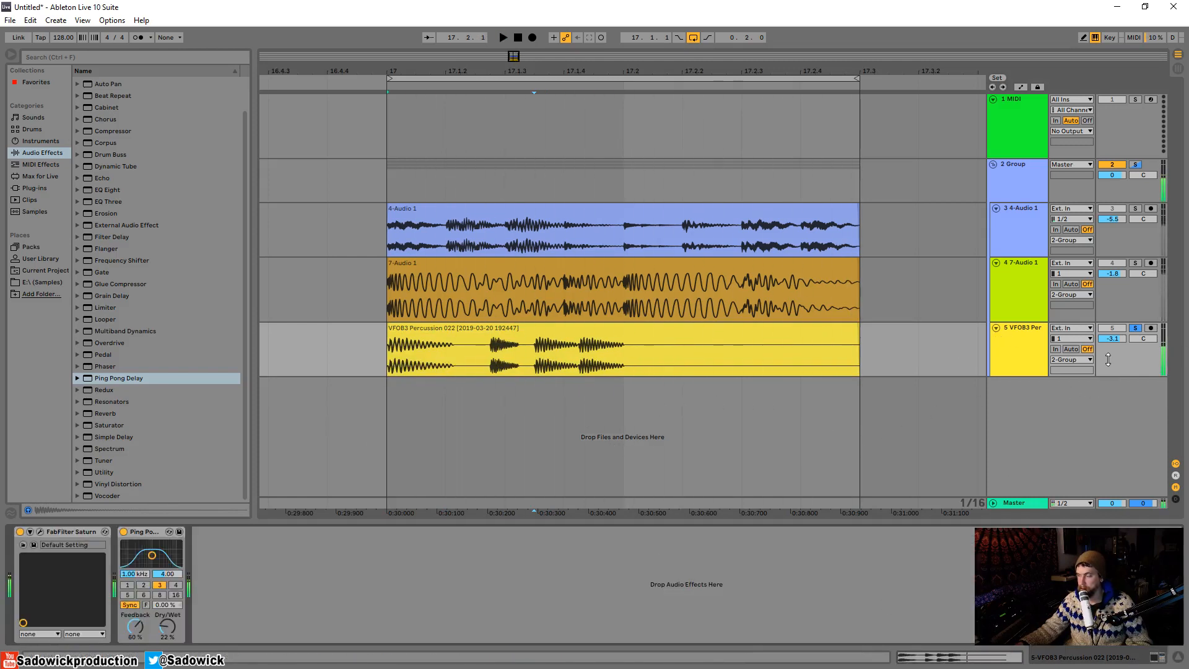
Add Redux after Ping Pong Delay on the percussion track, with Downsample at 6.43 in Soft mode
{"action": "left_click_drag", "start_coordinate": [1114, 376], "coordinate": [1113, 347]}
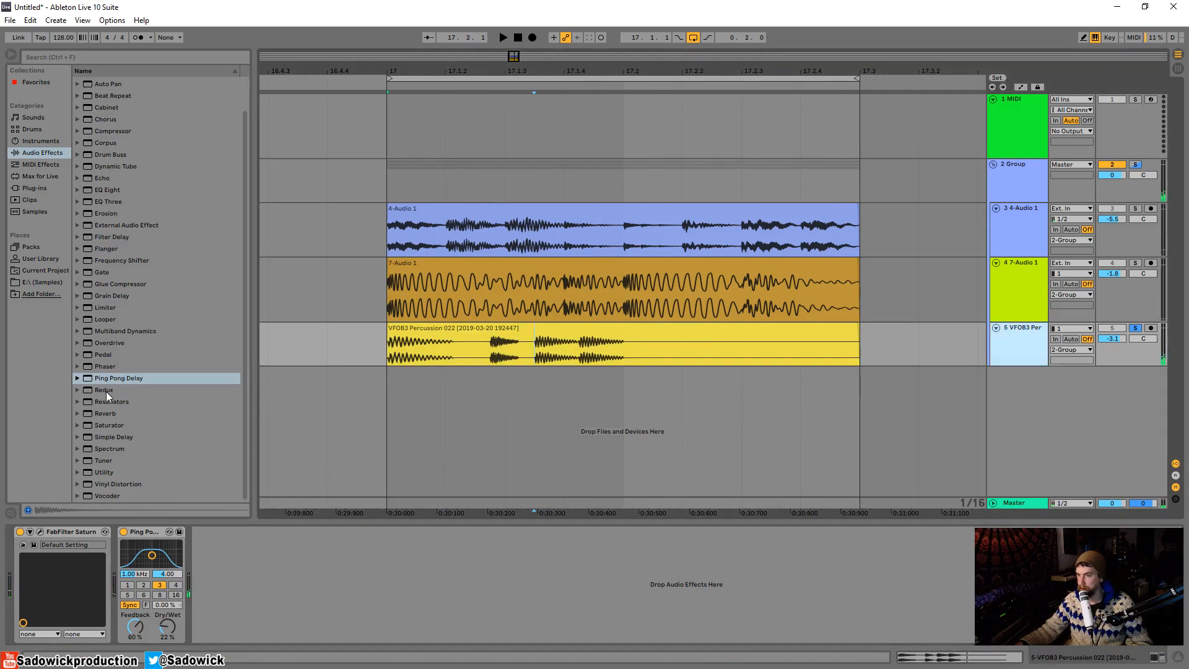
{"action": "left_click_drag", "start_coordinate": [106, 392], "coordinate": [209, 631]}
{"action": "left_click", "coordinate": [229, 624]}
{"action": "key", "text": "space"}
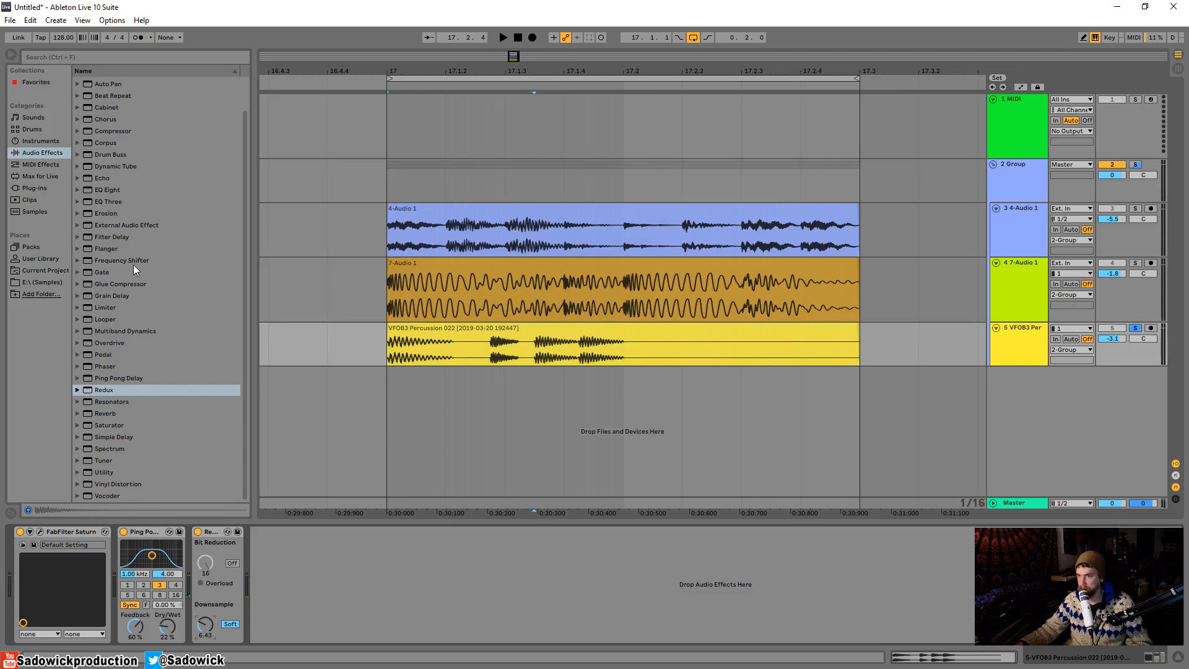
Add Frequency Shifter after Redux, raise its frequency to several hundred hertz and switch it to Ring mode
{"action": "left_click_drag", "start_coordinate": [130, 260], "coordinate": [323, 539]}
{"action": "left_click", "coordinate": [327, 567]}
{"action": "key", "text": "space"}
{"action": "left_click", "coordinate": [355, 569]}
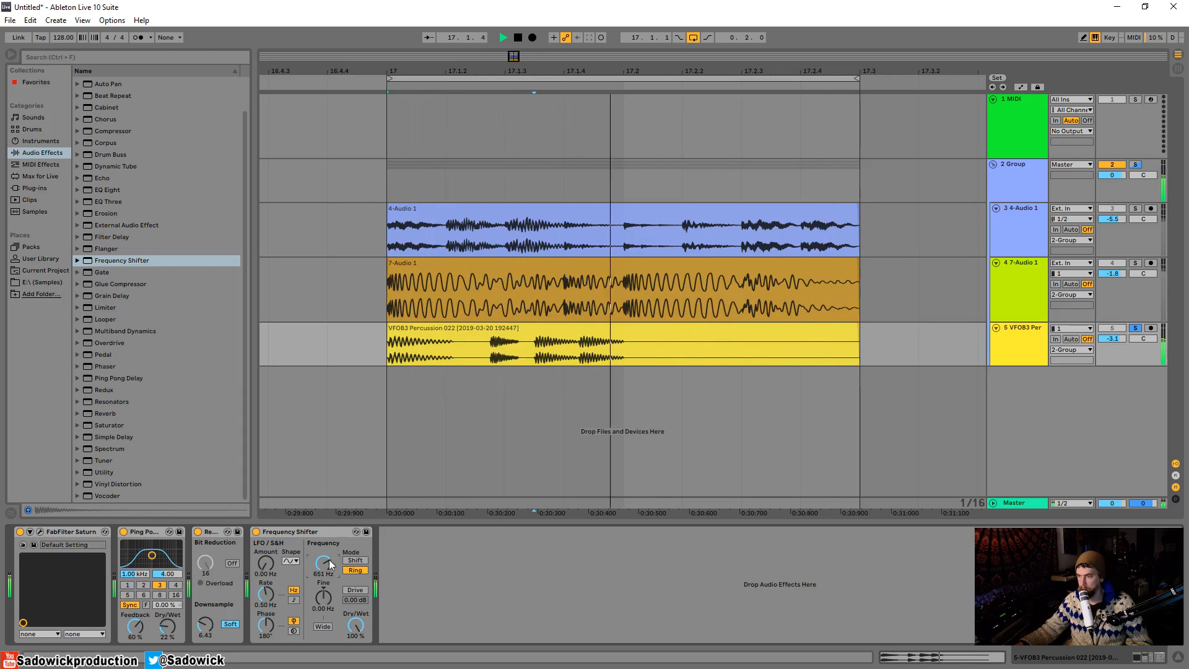
Freeze and flatten the percussion track, then delete the leftover tail clip after 17.3
{"action": "left_click", "coordinate": [654, 327]}
{"action": "right_click", "coordinate": [1021, 329]}
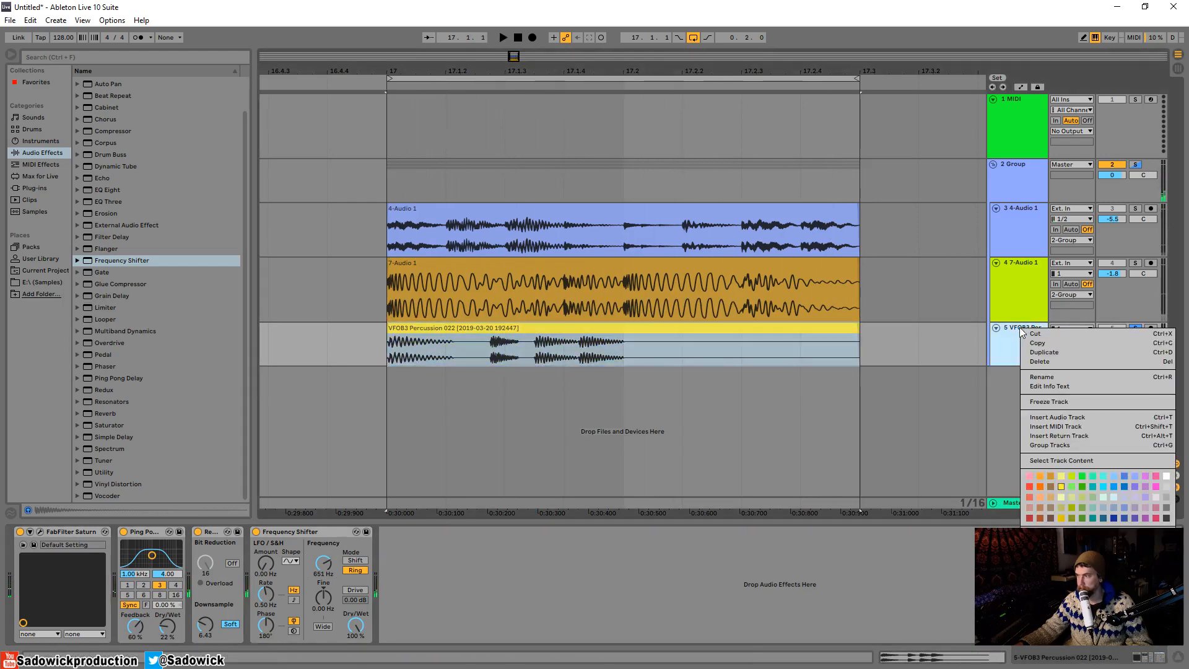
{"action": "left_click", "coordinate": [1059, 401]}
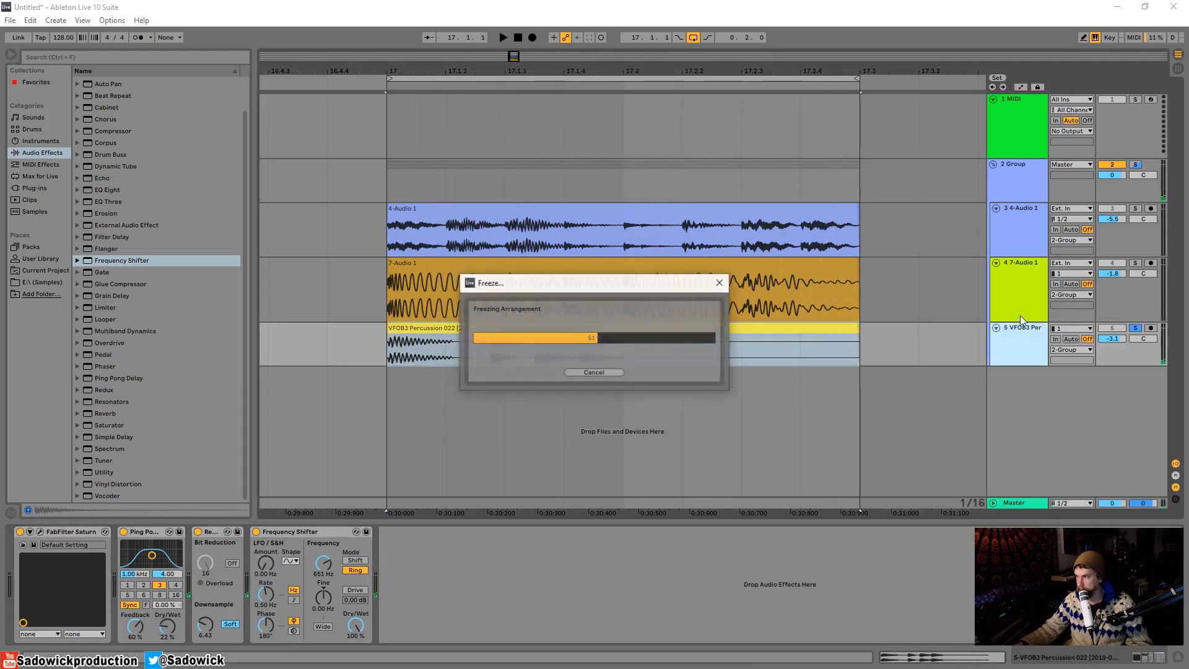
{"action": "right_click", "coordinate": [1022, 327]}
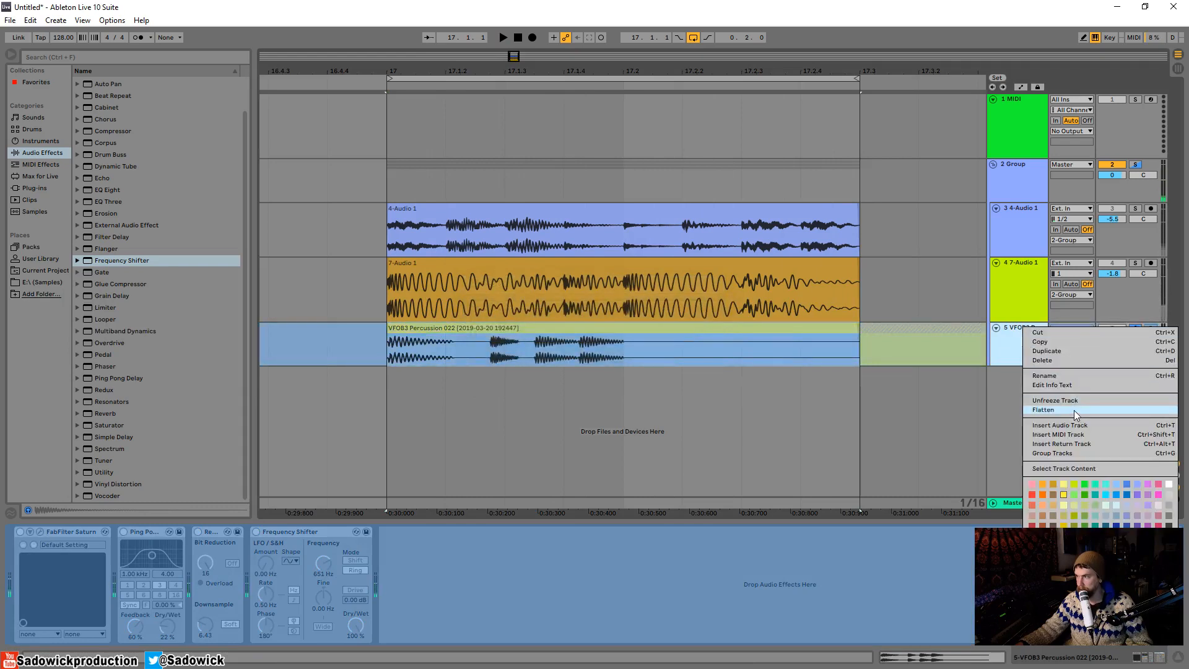
{"action": "left_click", "coordinate": [1075, 409]}
{"action": "left_click", "coordinate": [944, 340]}
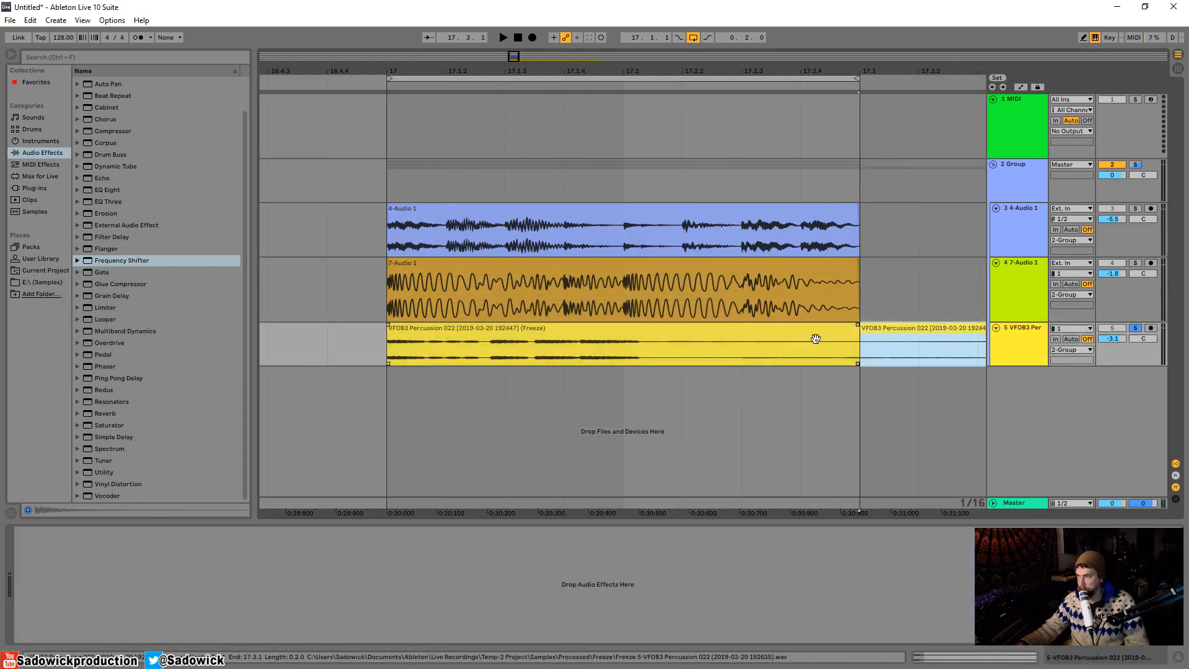
{"action": "key", "text": "Delete"}
Transpose the flattened percussion clip to -10 st and set its warp mode to Complex Pro
{"action": "left_click", "coordinate": [584, 335]}
{"action": "key", "text": "space"}
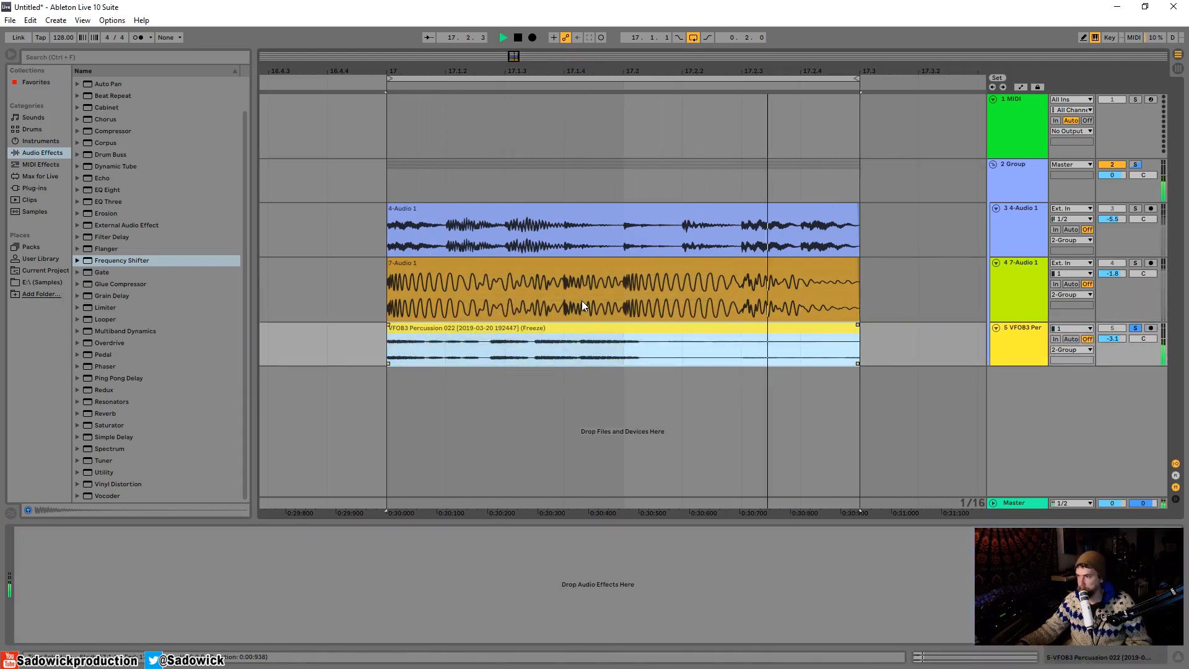
{"action": "double_click", "coordinate": [581, 328]}
{"action": "key", "text": "space"}
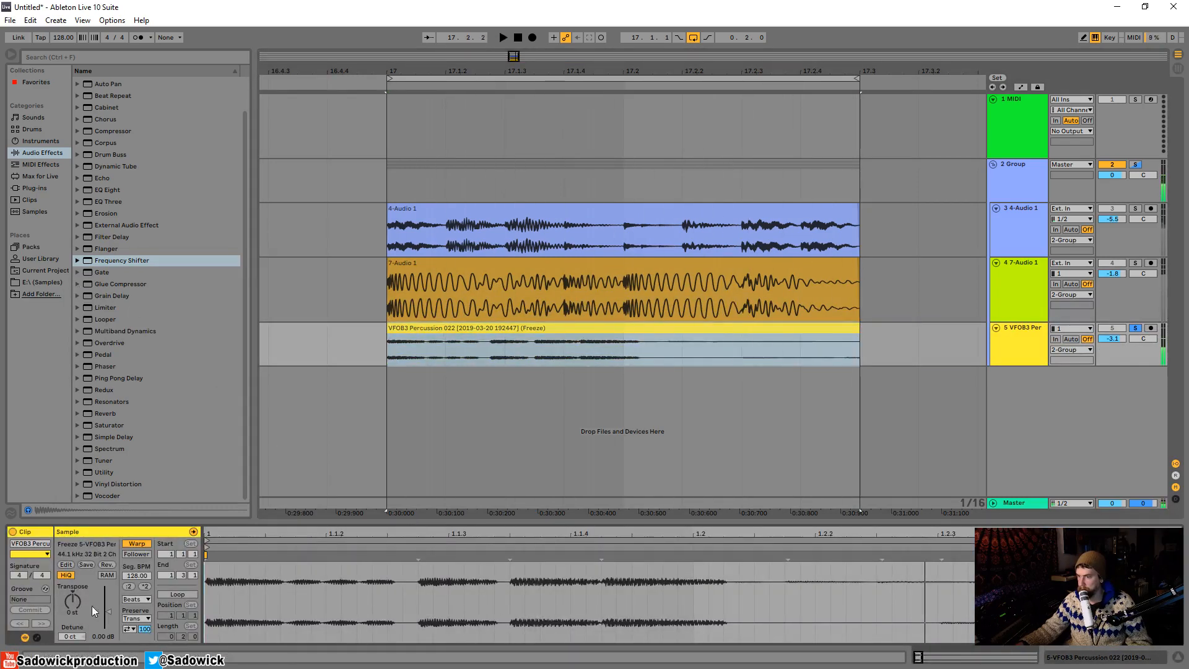
{"action": "key", "text": "space"}
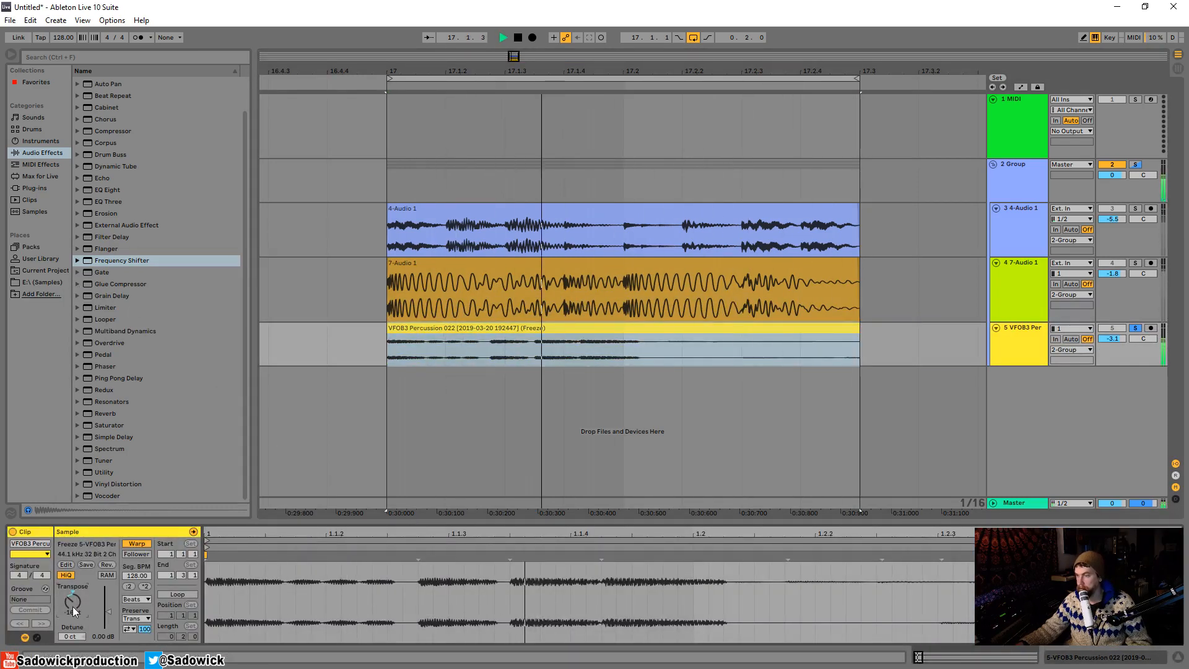
{"action": "left_click", "coordinate": [132, 600]}
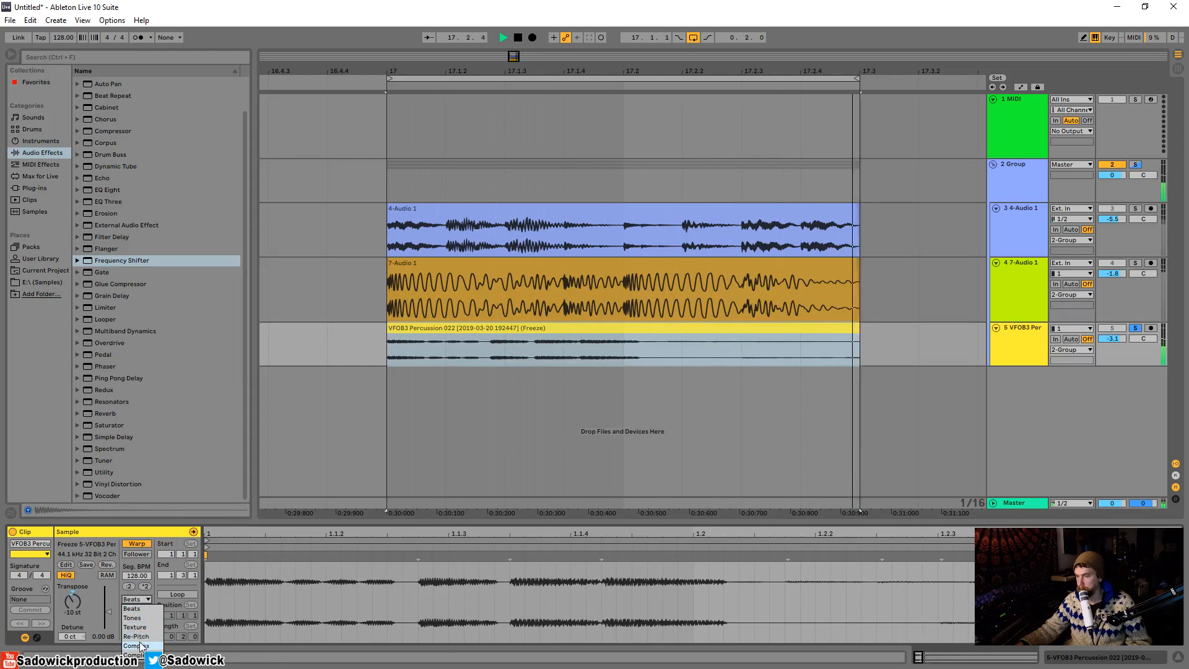
{"action": "left_click", "coordinate": [237, 537]}
{"action": "key", "text": "space"}
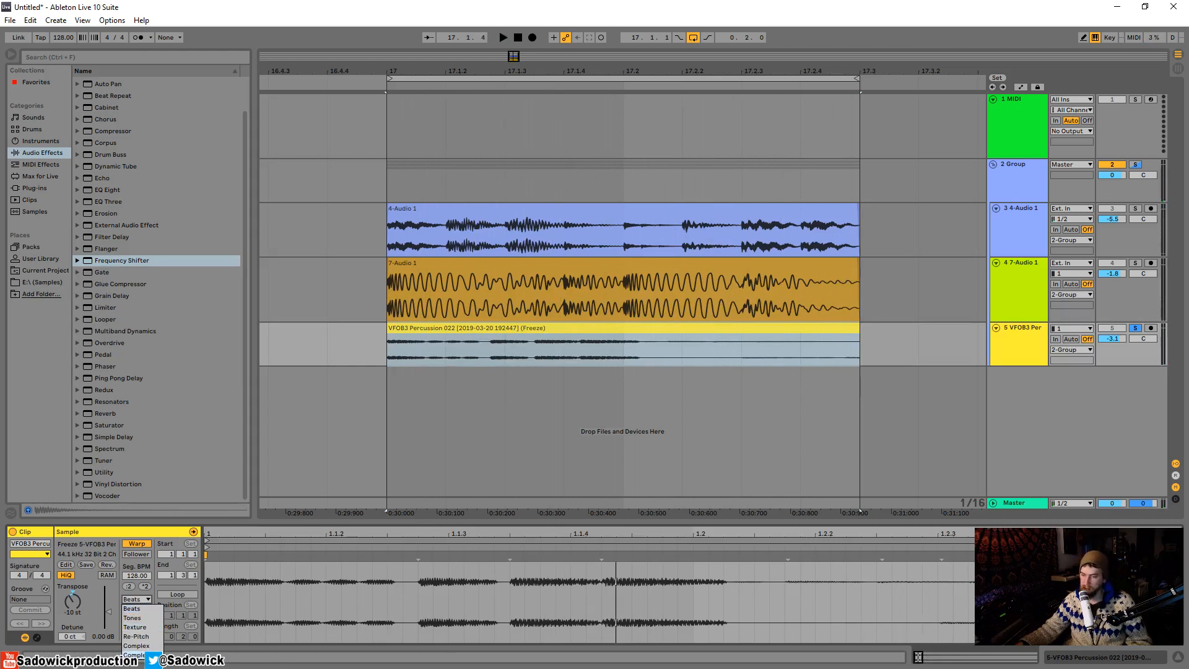
{"action": "left_click", "coordinate": [134, 655]}
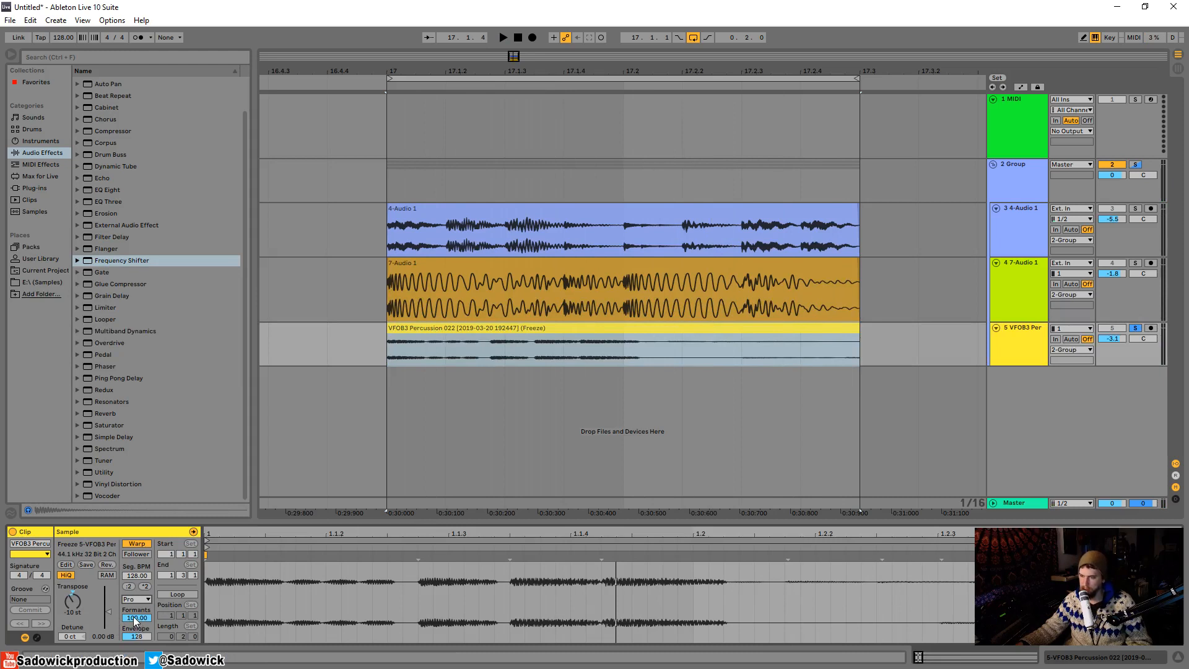
Transpose the percussion clip to -17 st and lower its Formants to 1.56 during playback
{"action": "key", "text": "space"}
{"action": "left_click_drag", "start_coordinate": [135, 618], "coordinate": [73, 610]}
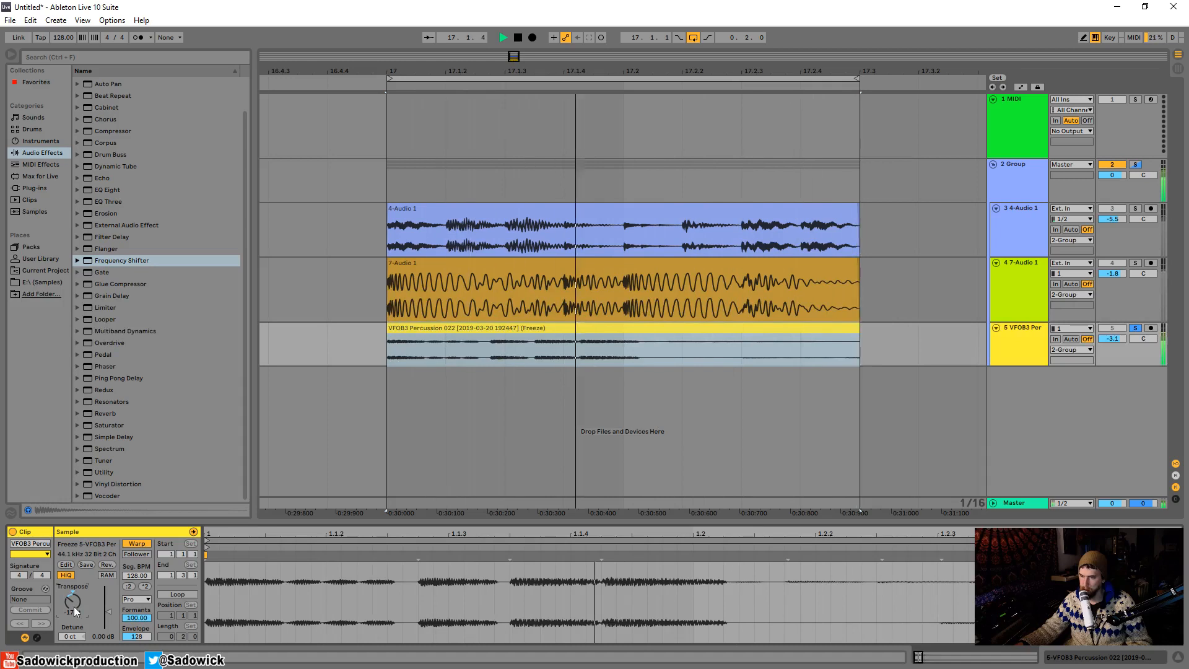
{"action": "left_click_drag", "start_coordinate": [136, 618], "coordinate": [137, 648]}
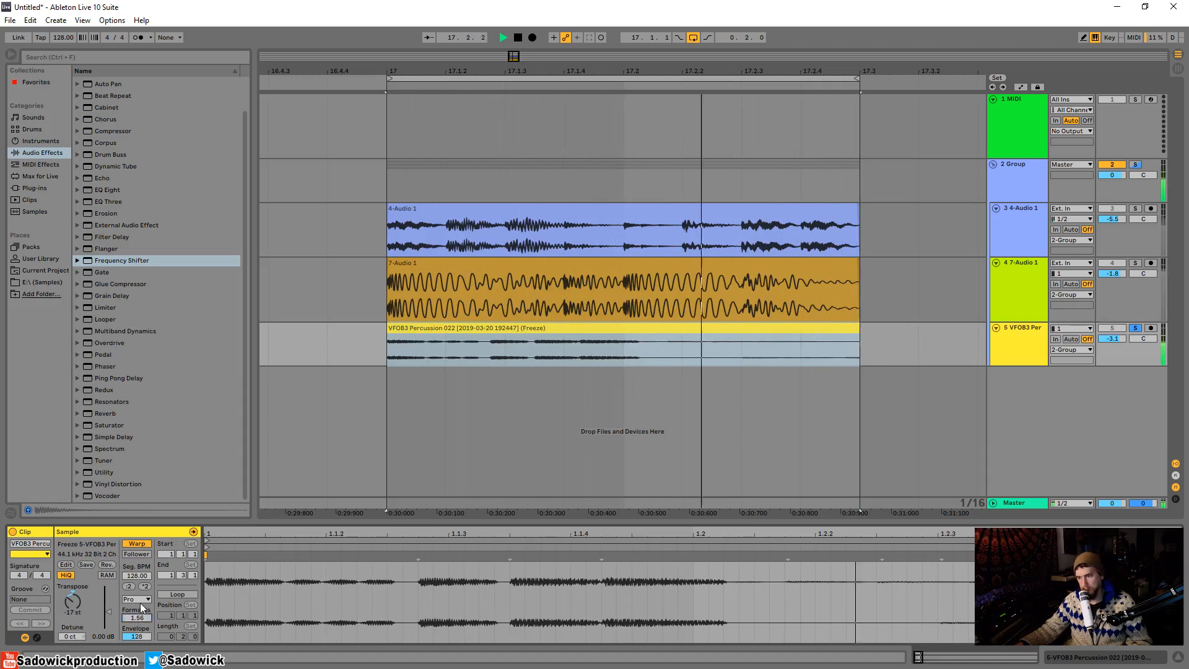
Add Reverb with 2.20 s decay and 30% Dry/Wet to the percussion track, followed by Compressor with its threshold at -17.5 dB
{"action": "left_click", "coordinate": [1146, 664]}
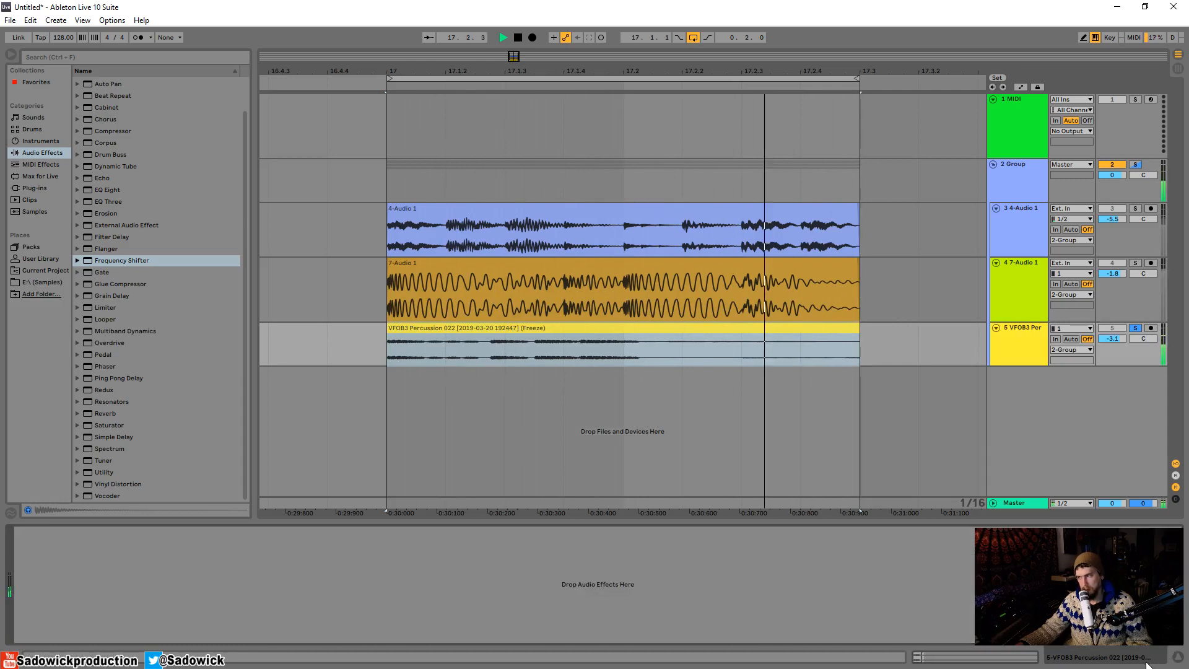
{"action": "key", "text": "space"}
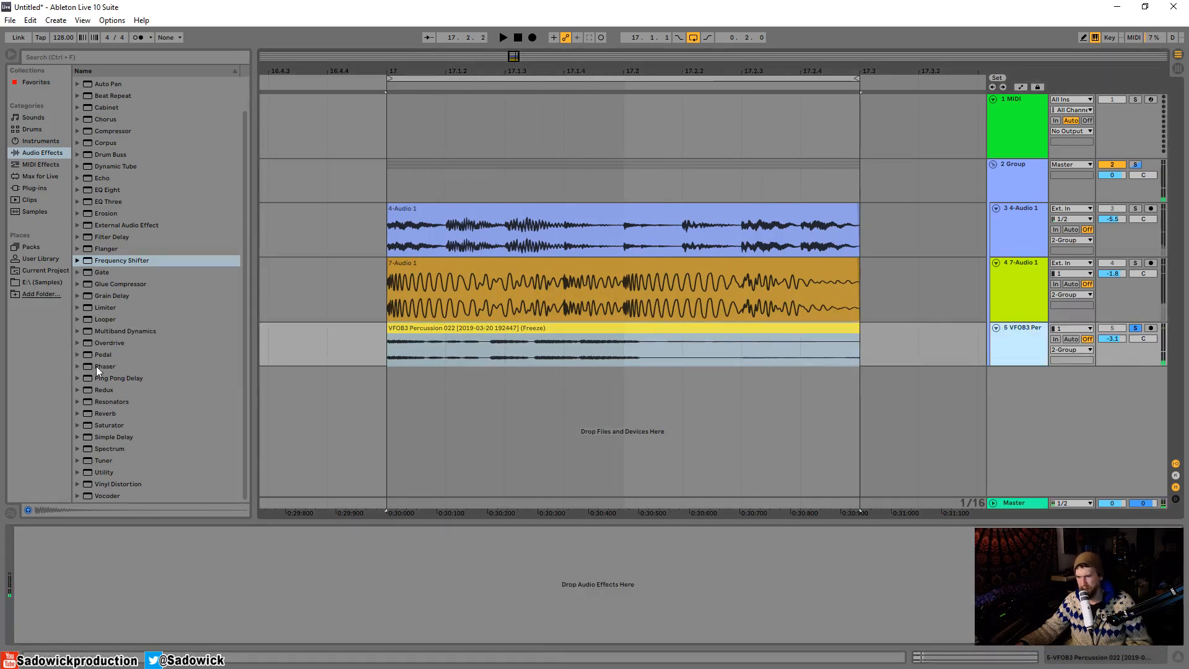
{"action": "left_click", "coordinate": [107, 412]}
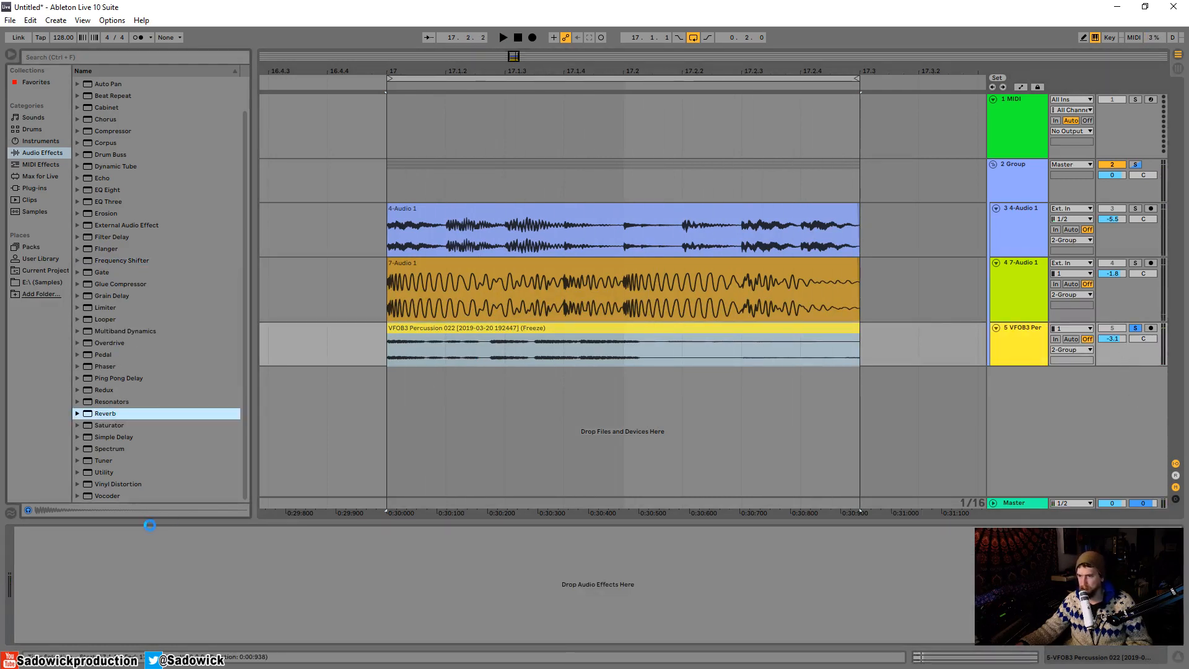
{"action": "left_click_drag", "start_coordinate": [150, 526], "coordinate": [235, 585]}
{"action": "left_click", "coordinate": [185, 624]}
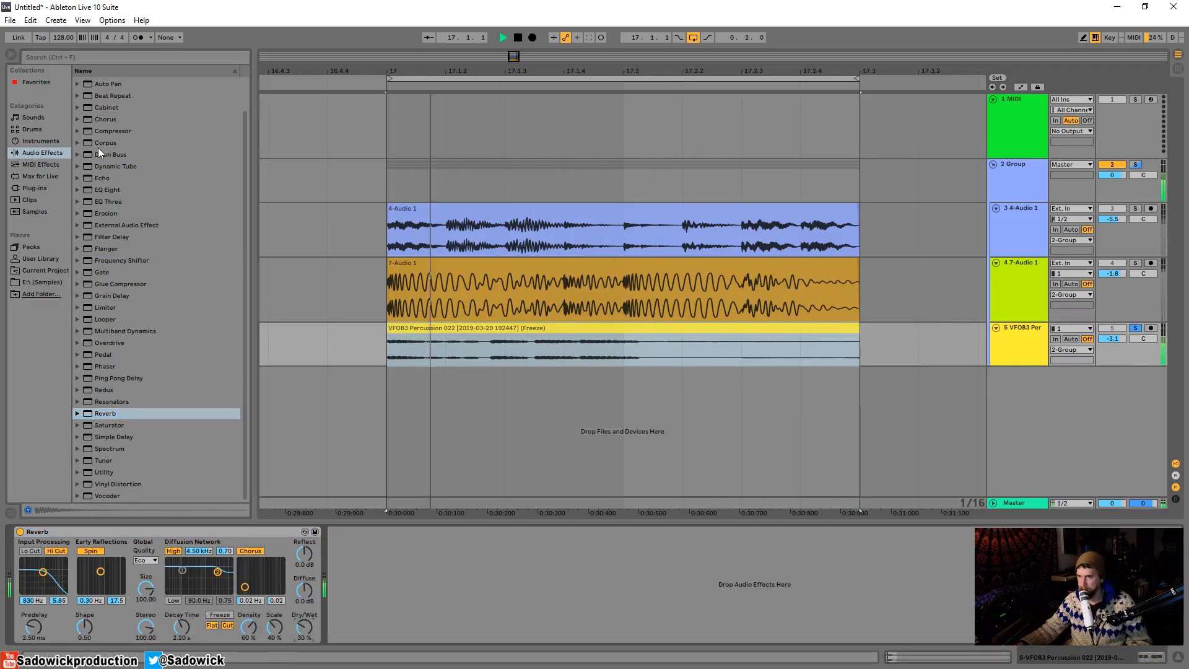
{"action": "left_click_drag", "start_coordinate": [102, 131], "coordinate": [436, 560]}
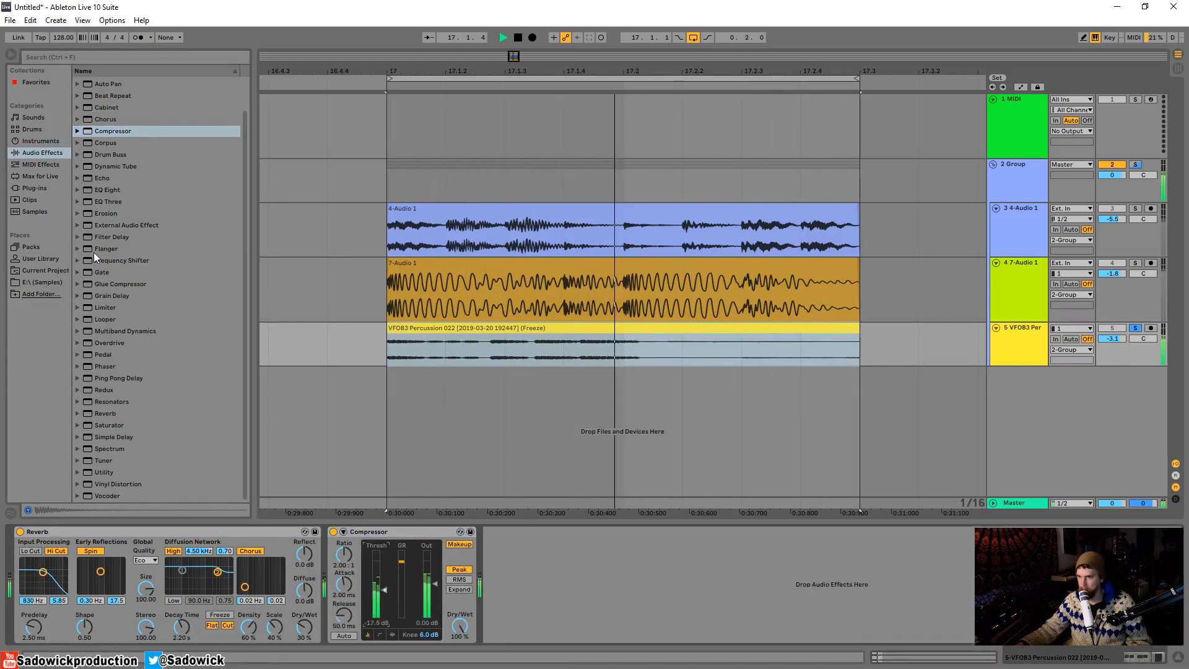
Add EQ Eight after the Compressor, with a low cut around 170 Hz and a -2.36 dB dip at 711 Hz
{"action": "left_click_drag", "start_coordinate": [102, 189], "coordinate": [564, 569]}
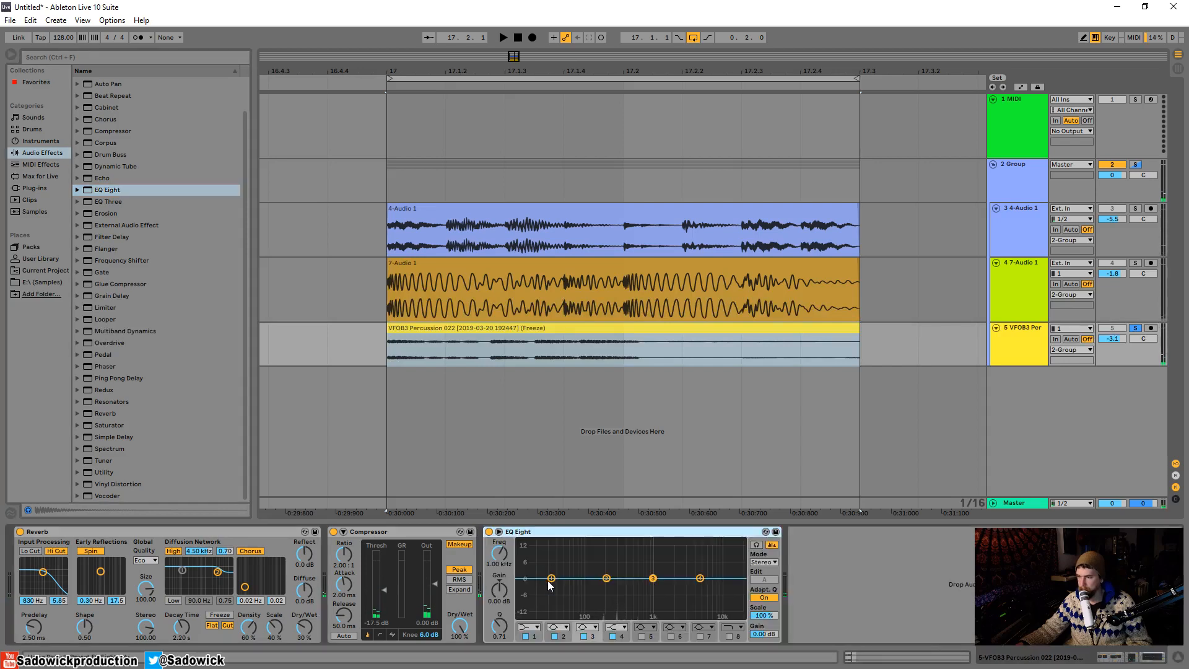
{"action": "left_click", "coordinate": [536, 627]}
{"action": "left_click", "coordinate": [530, 565]}
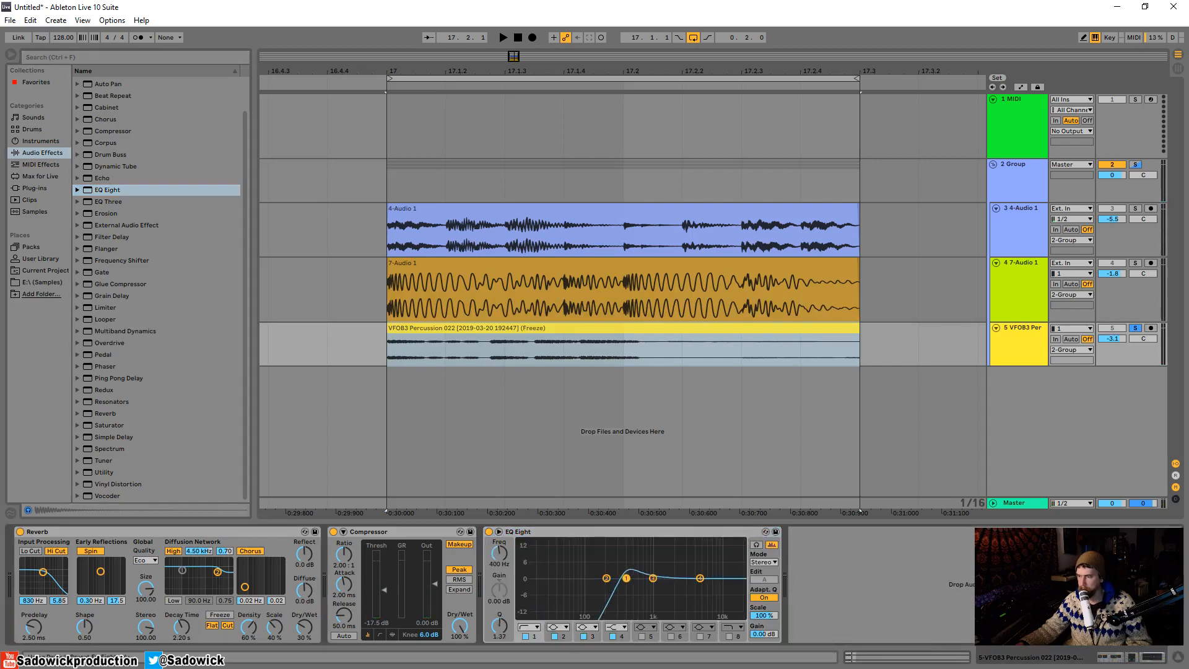
{"action": "key", "text": "space"}
{"action": "left_click_drag", "start_coordinate": [608, 577], "coordinate": [642, 584]}
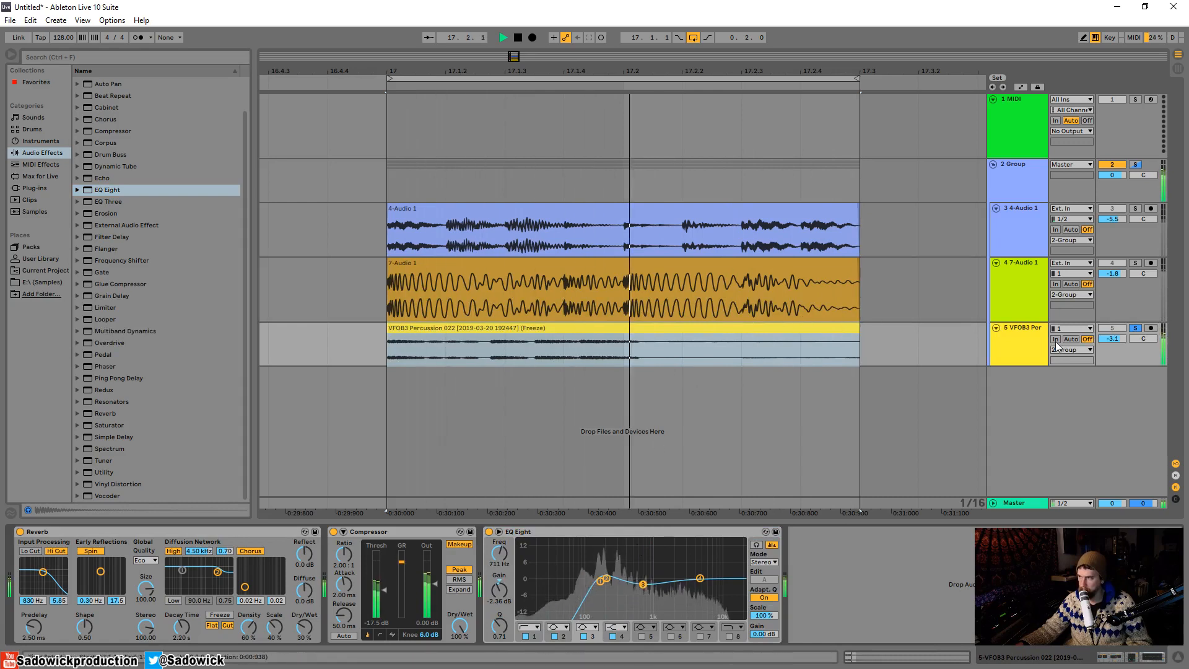
Solo track 4 alongside the percussion track and audition the two layers together
{"action": "left_click", "coordinate": [1135, 263], "text": "ctrl"}
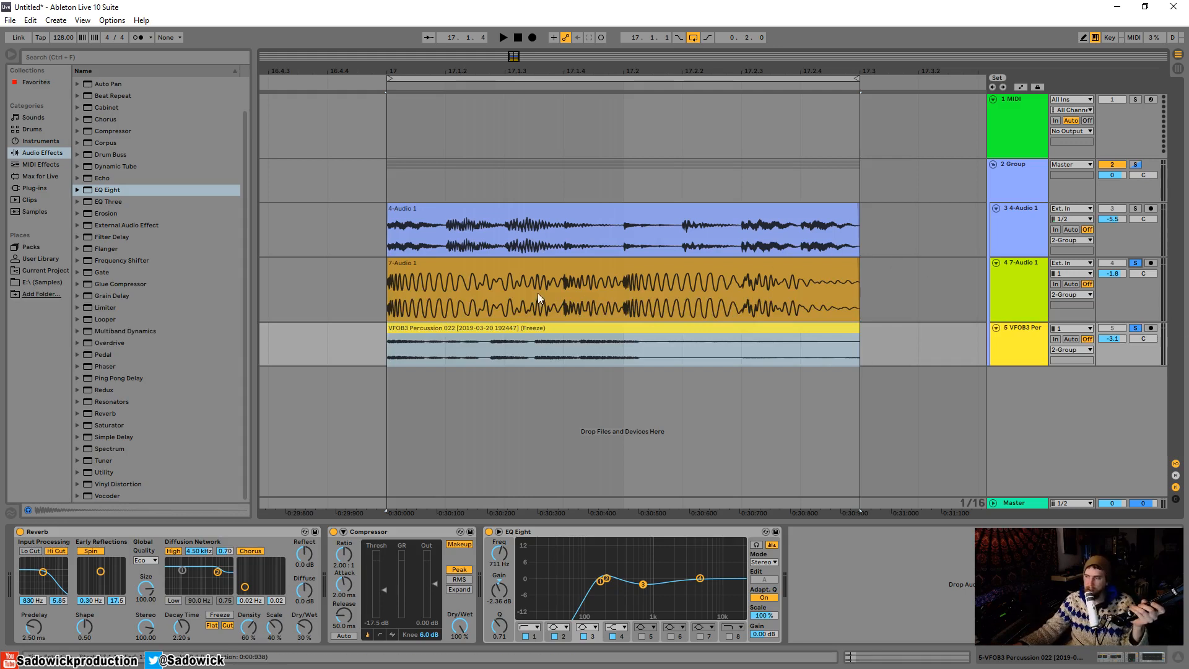
{"action": "left_click", "coordinate": [519, 300]}
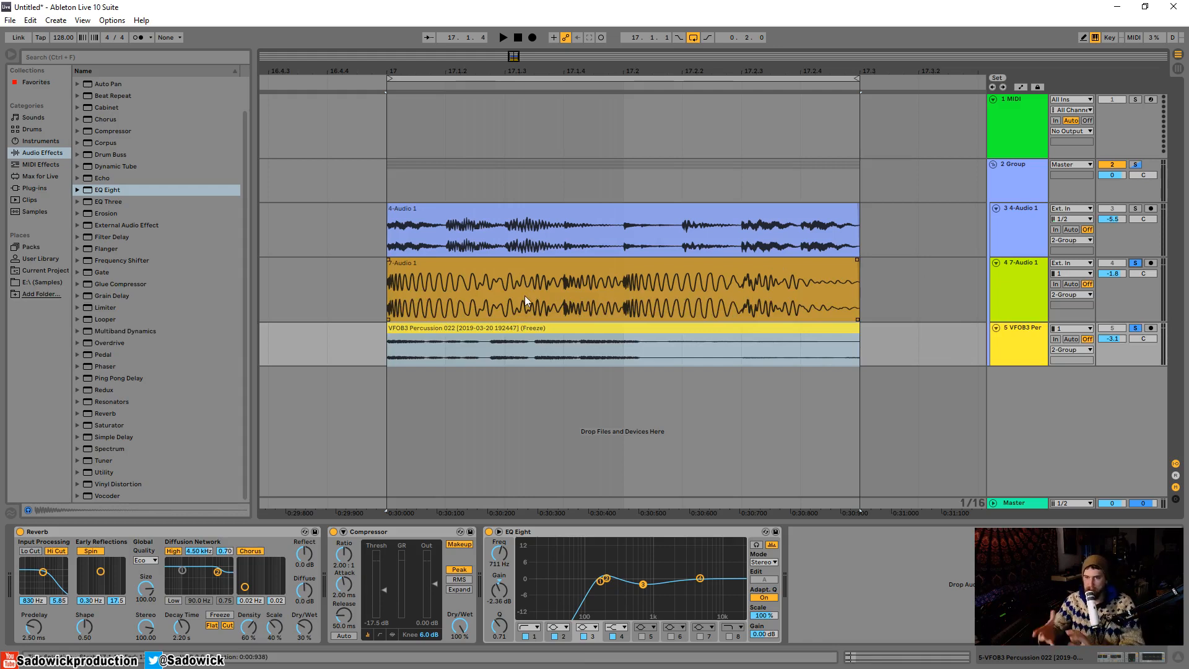